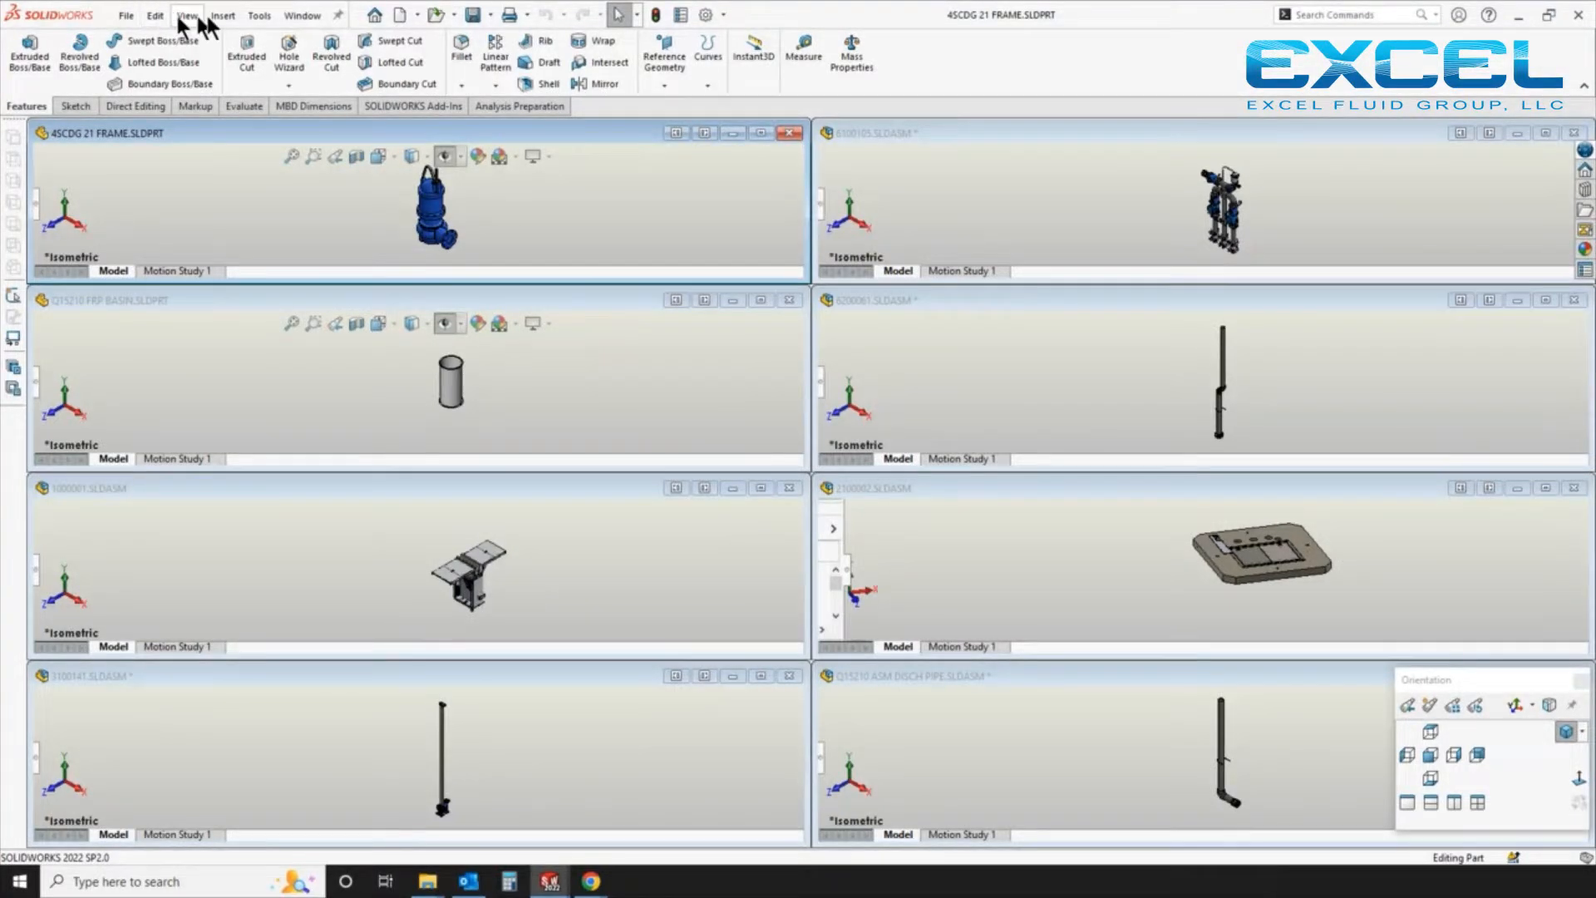
Create a new assembly document from the EFG ASM template
{"action": "left_click", "coordinate": [126, 16]}
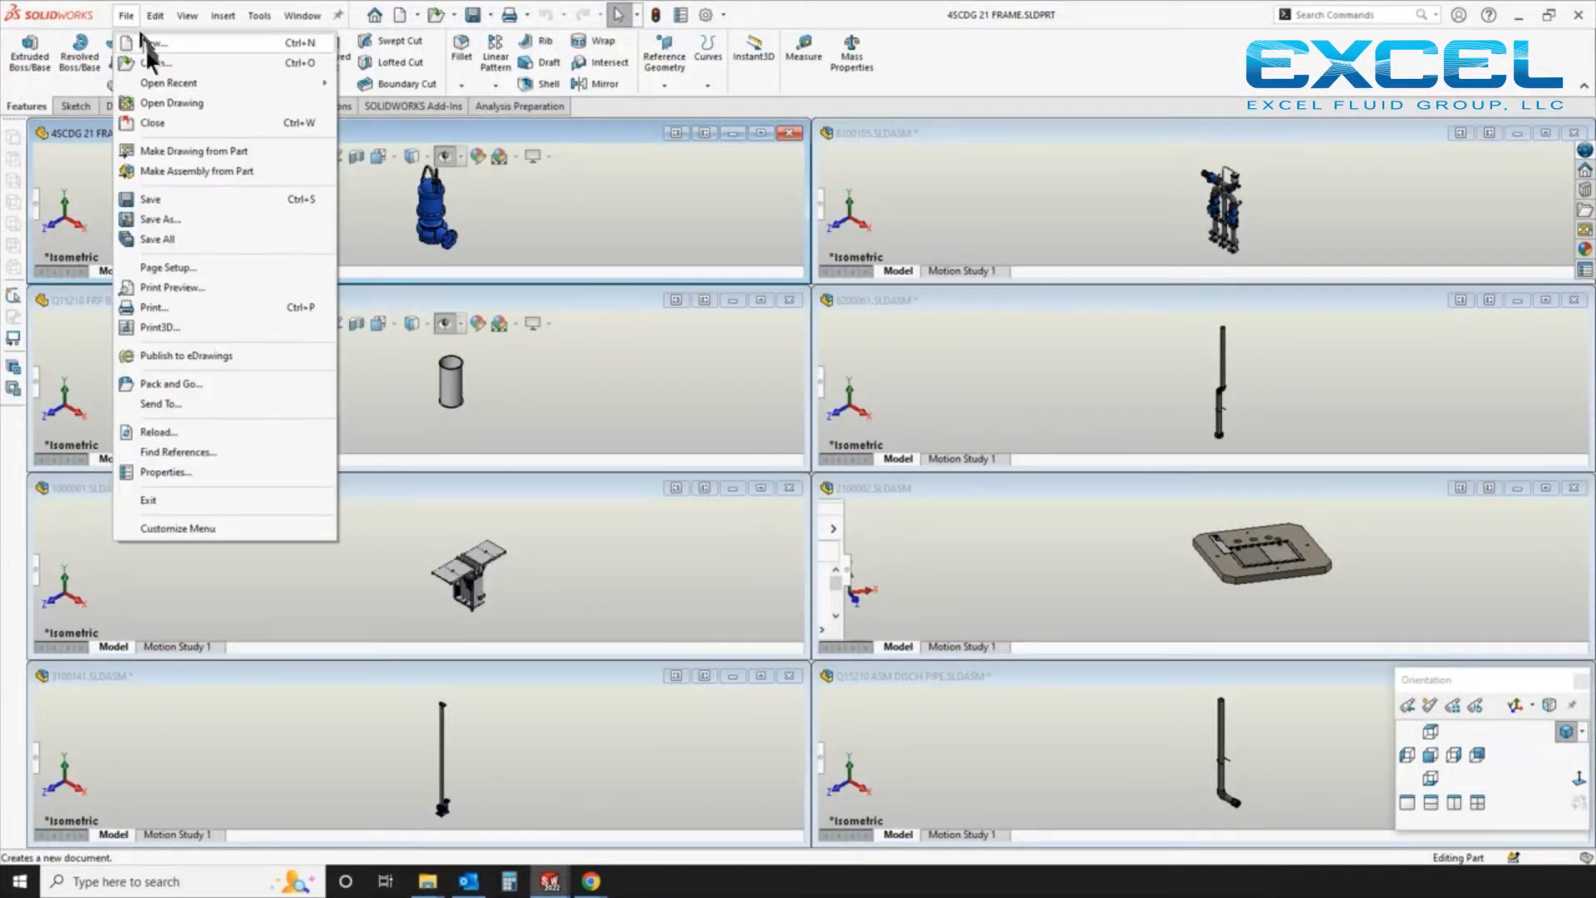
{"action": "left_click", "coordinate": [148, 44]}
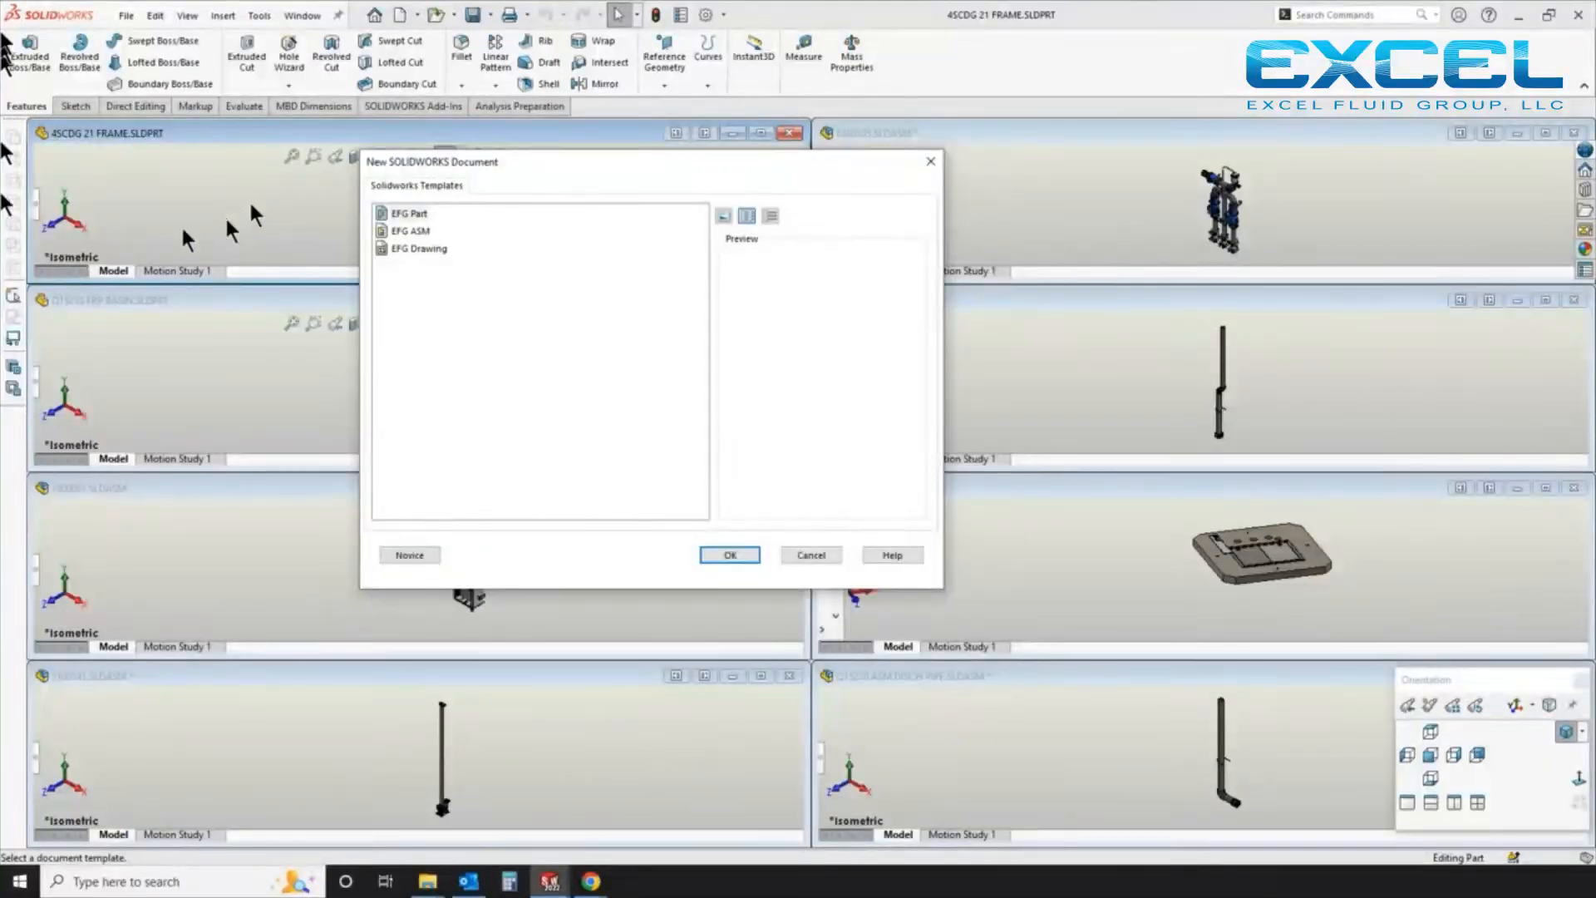
{"action": "left_click", "coordinate": [420, 232]}
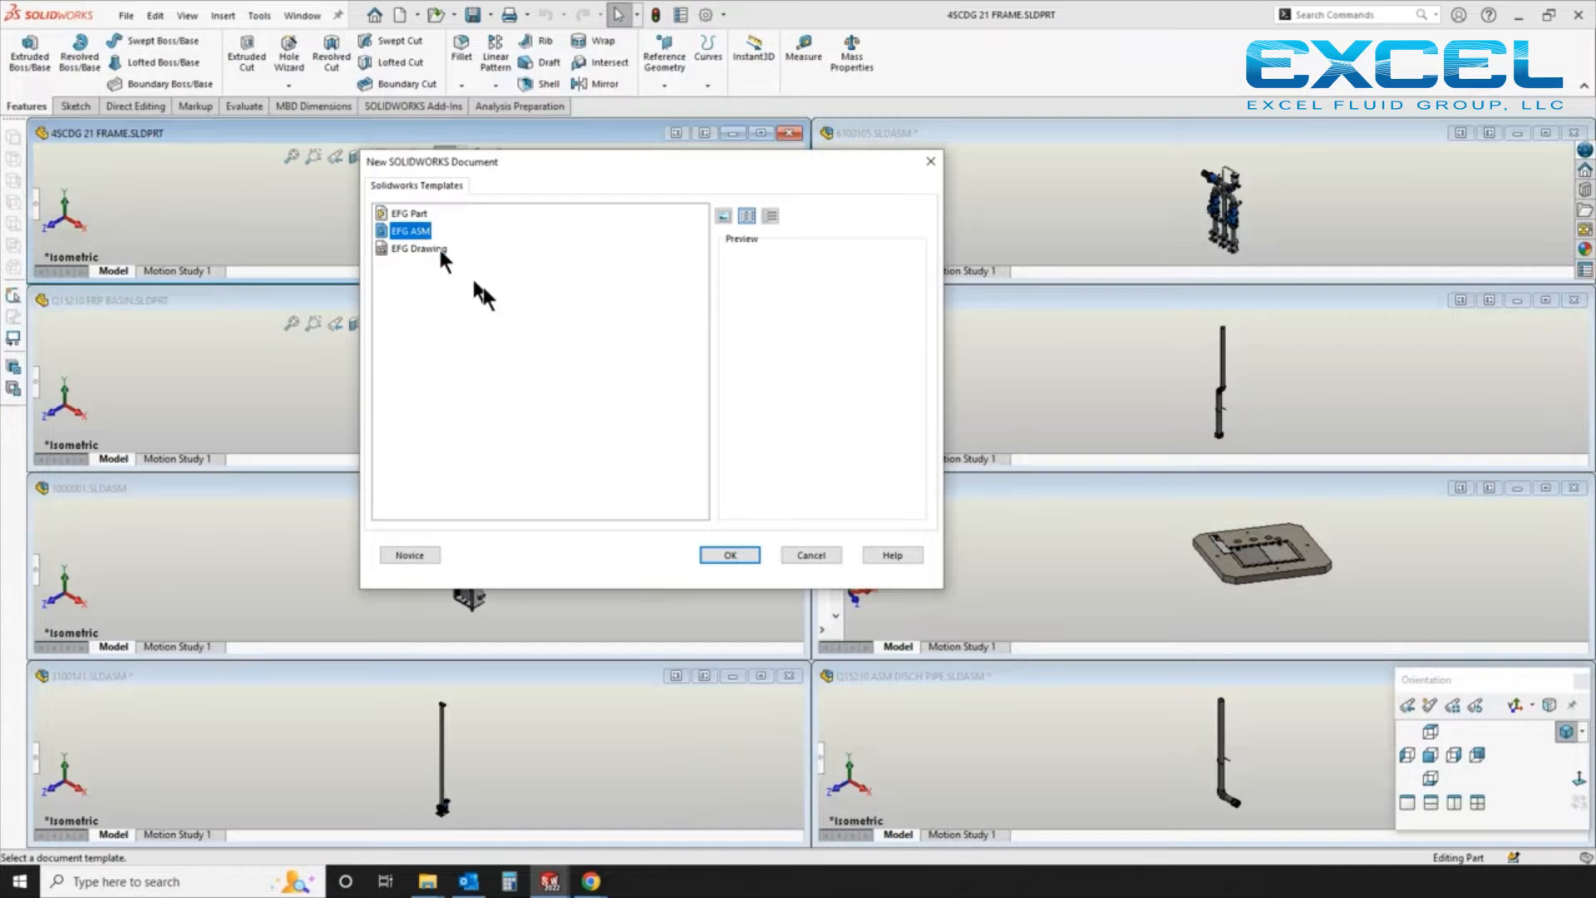
{"action": "left_click", "coordinate": [723, 555]}
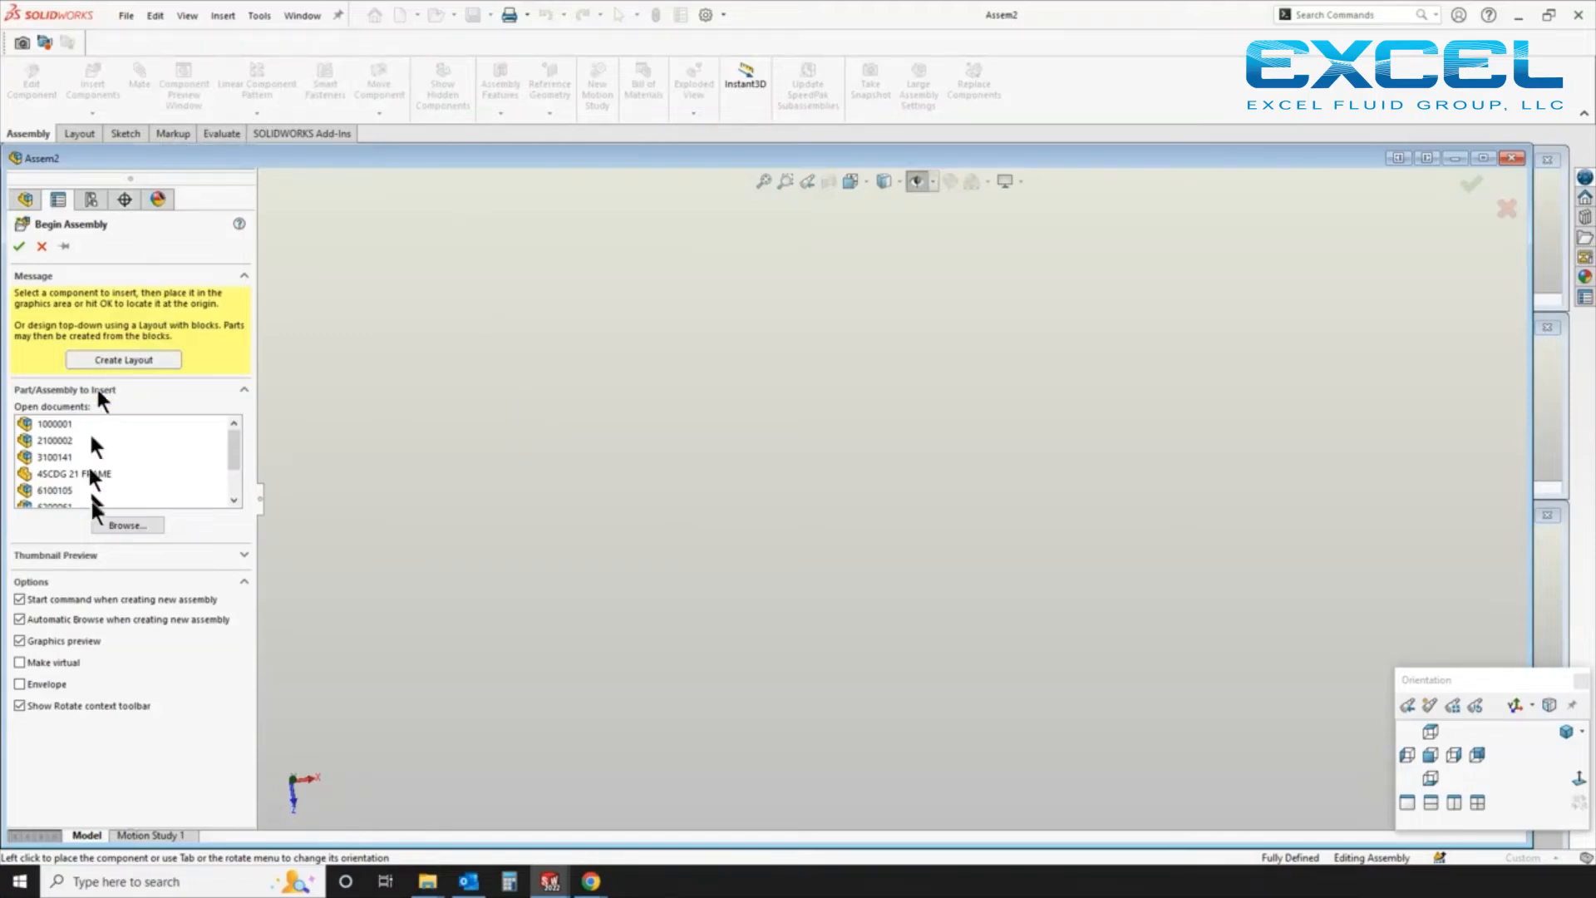
Insert the Q15210 FRP BASIN part into the assembly and set it to float
{"action": "scroll", "coordinate": [88, 473], "scroll_direction": "down", "scroll_amount": 2}
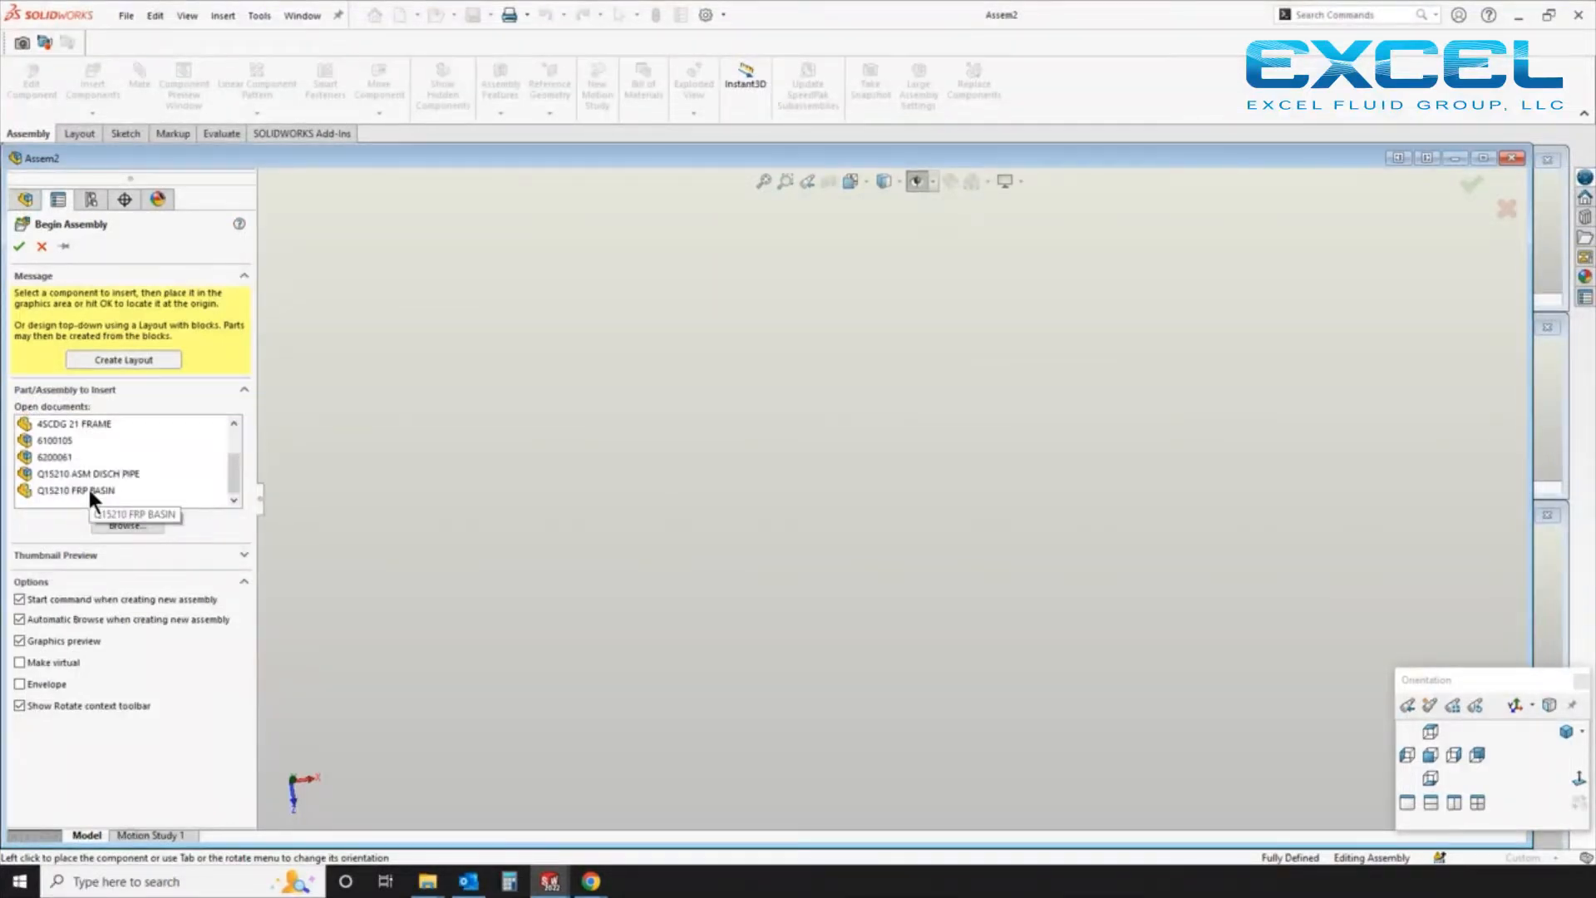
{"action": "left_click", "coordinate": [87, 489]}
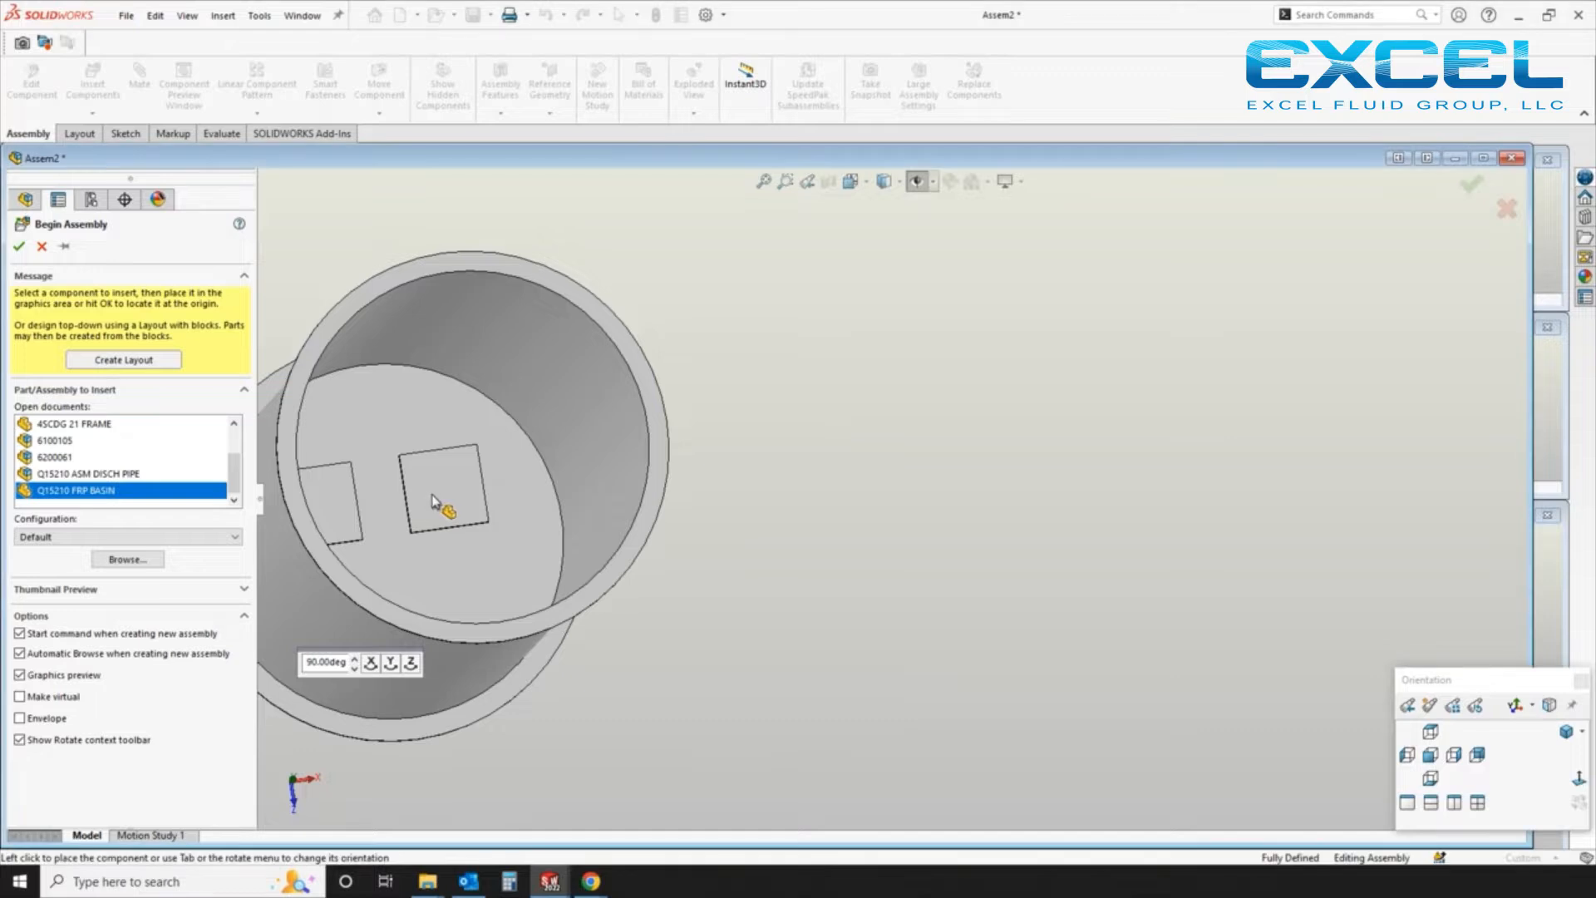
{"action": "left_click", "coordinate": [429, 502]}
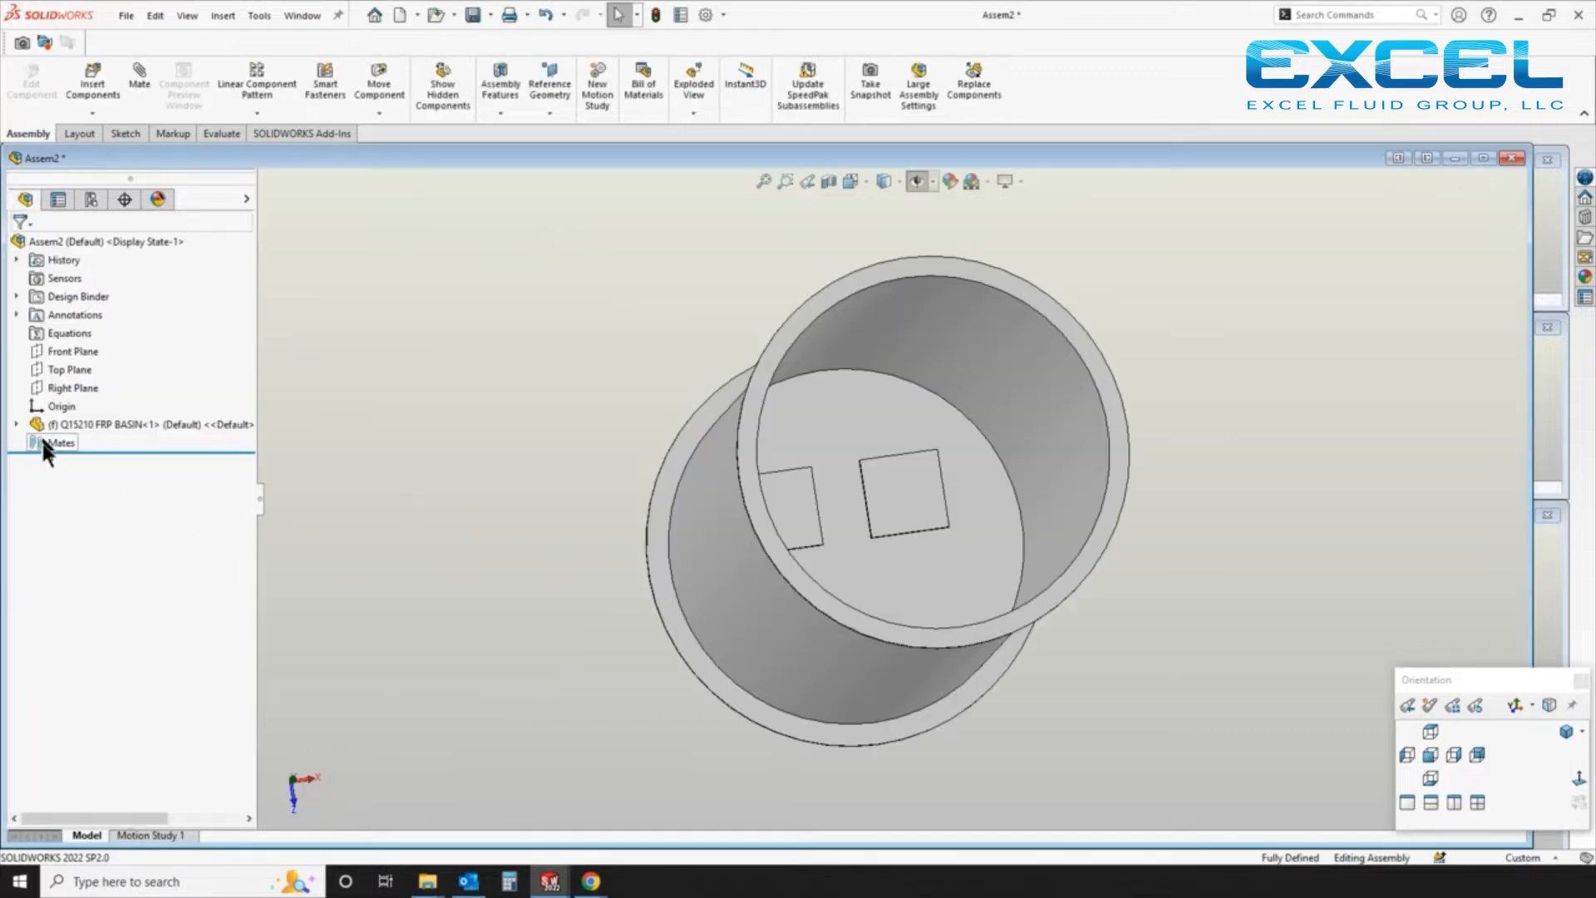
{"action": "right_click", "coordinate": [40, 420]}
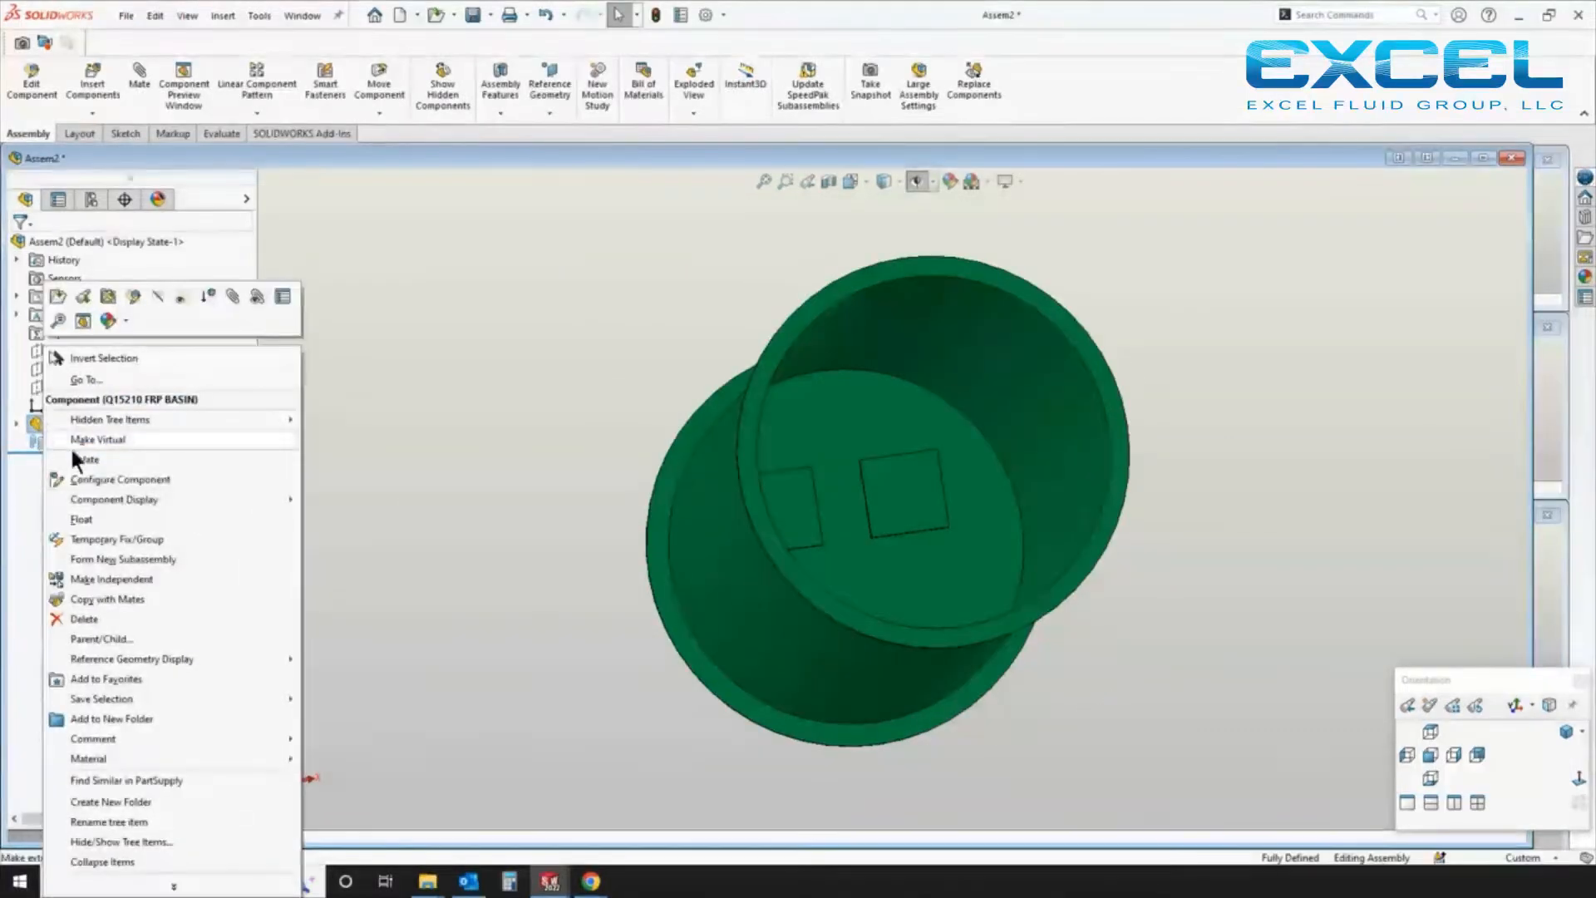
{"action": "left_click", "coordinate": [105, 517]}
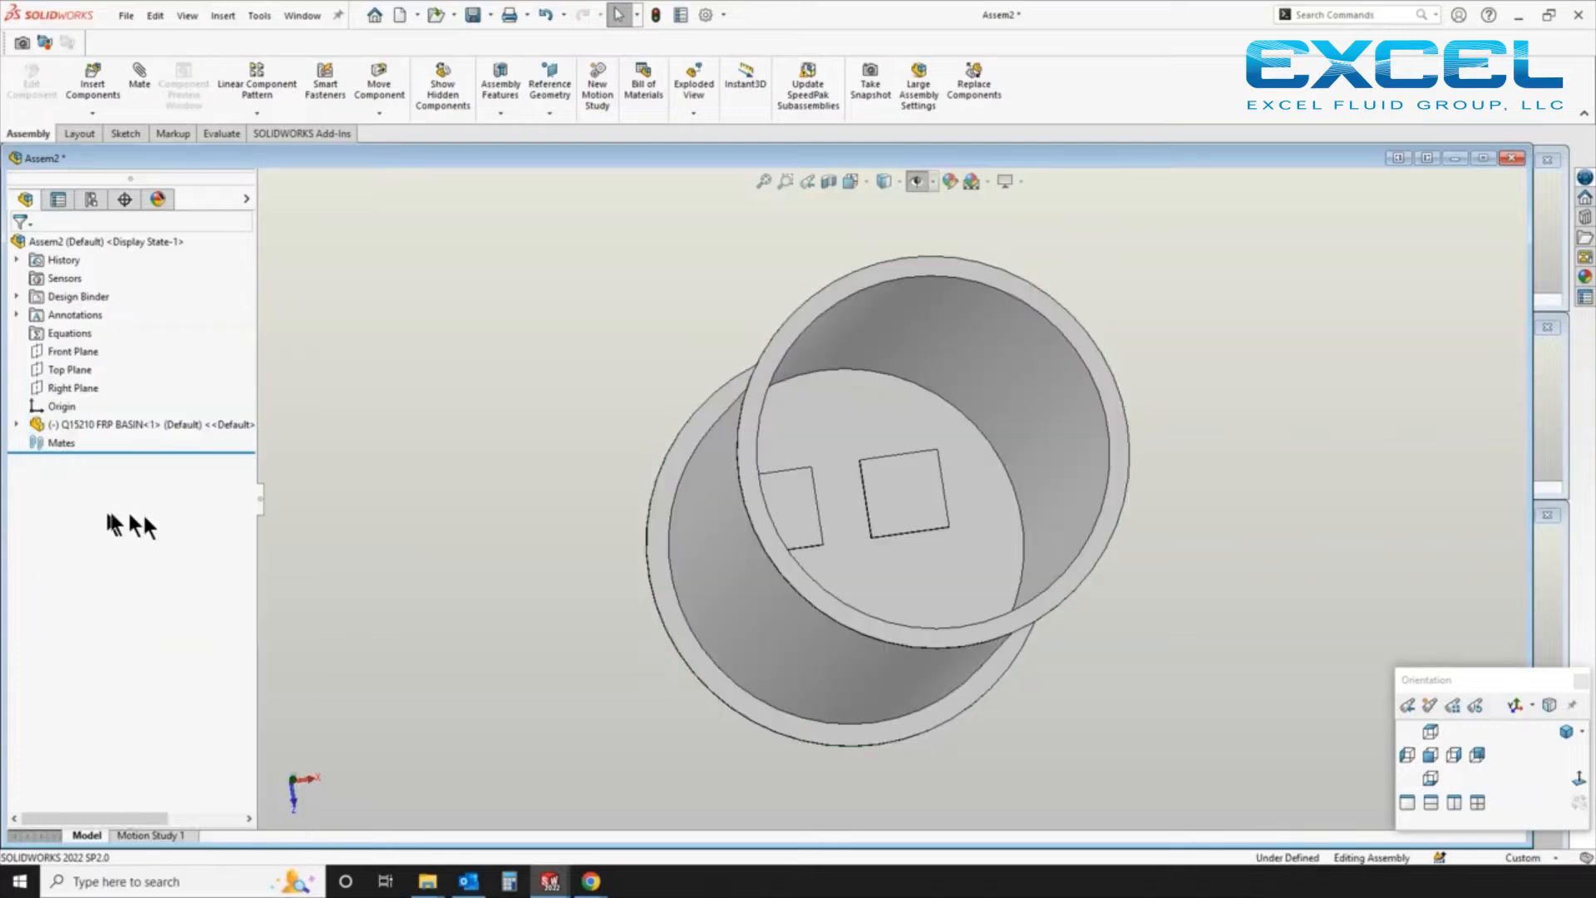
{"action": "left_click", "coordinate": [1566, 732]}
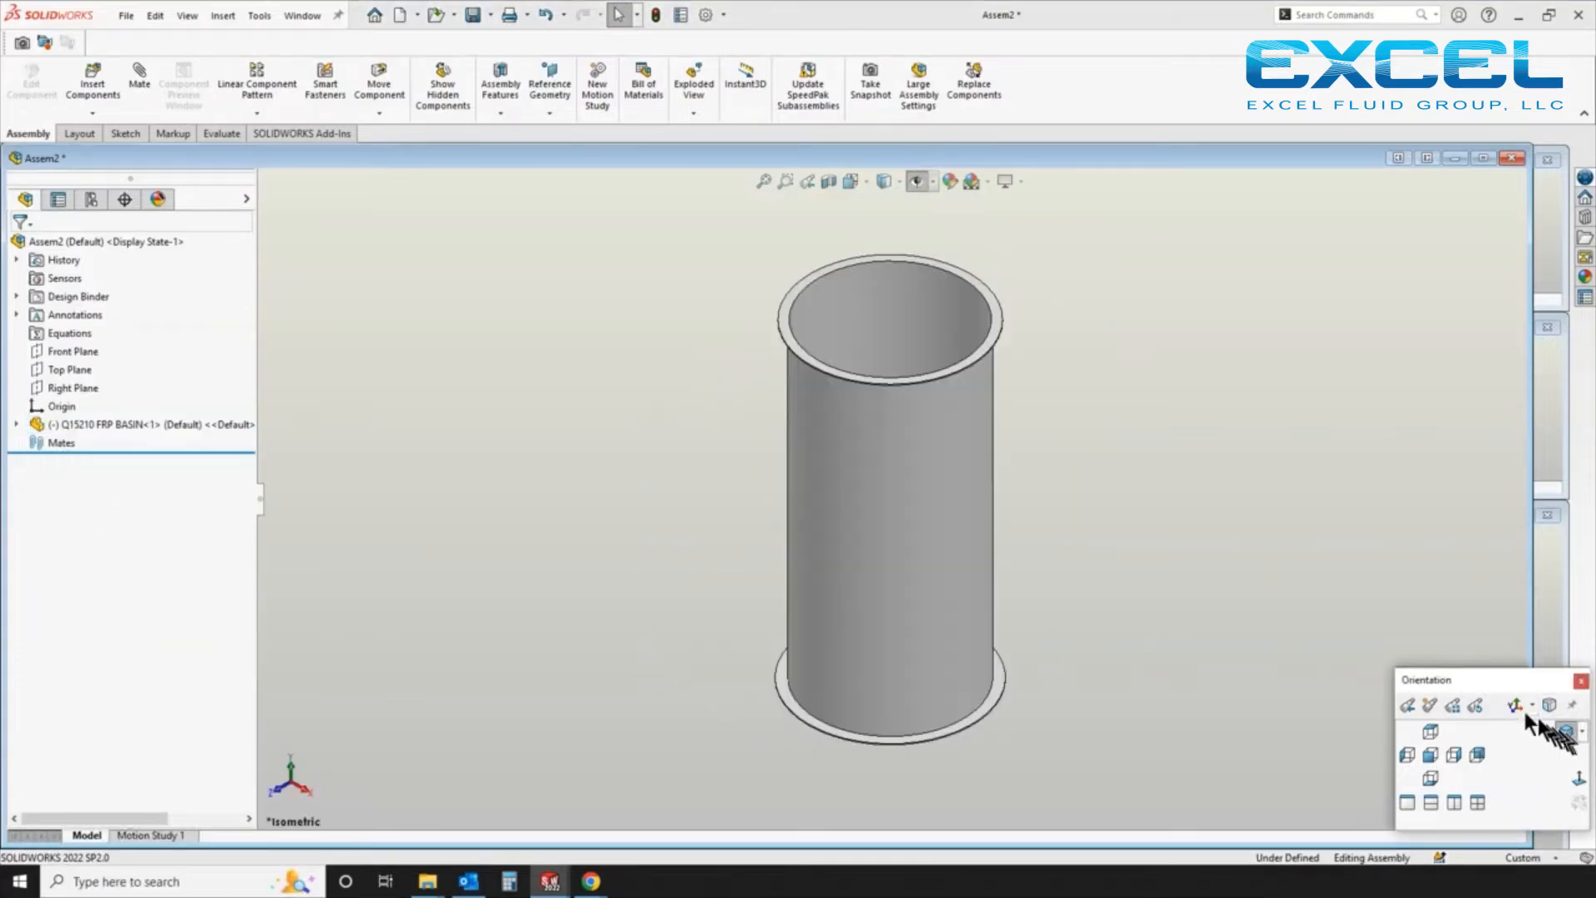
Mate the basin's Front and Right planes coincident with the assembly's Front Plane and Right Plane
{"action": "left_click", "coordinate": [67, 349]}
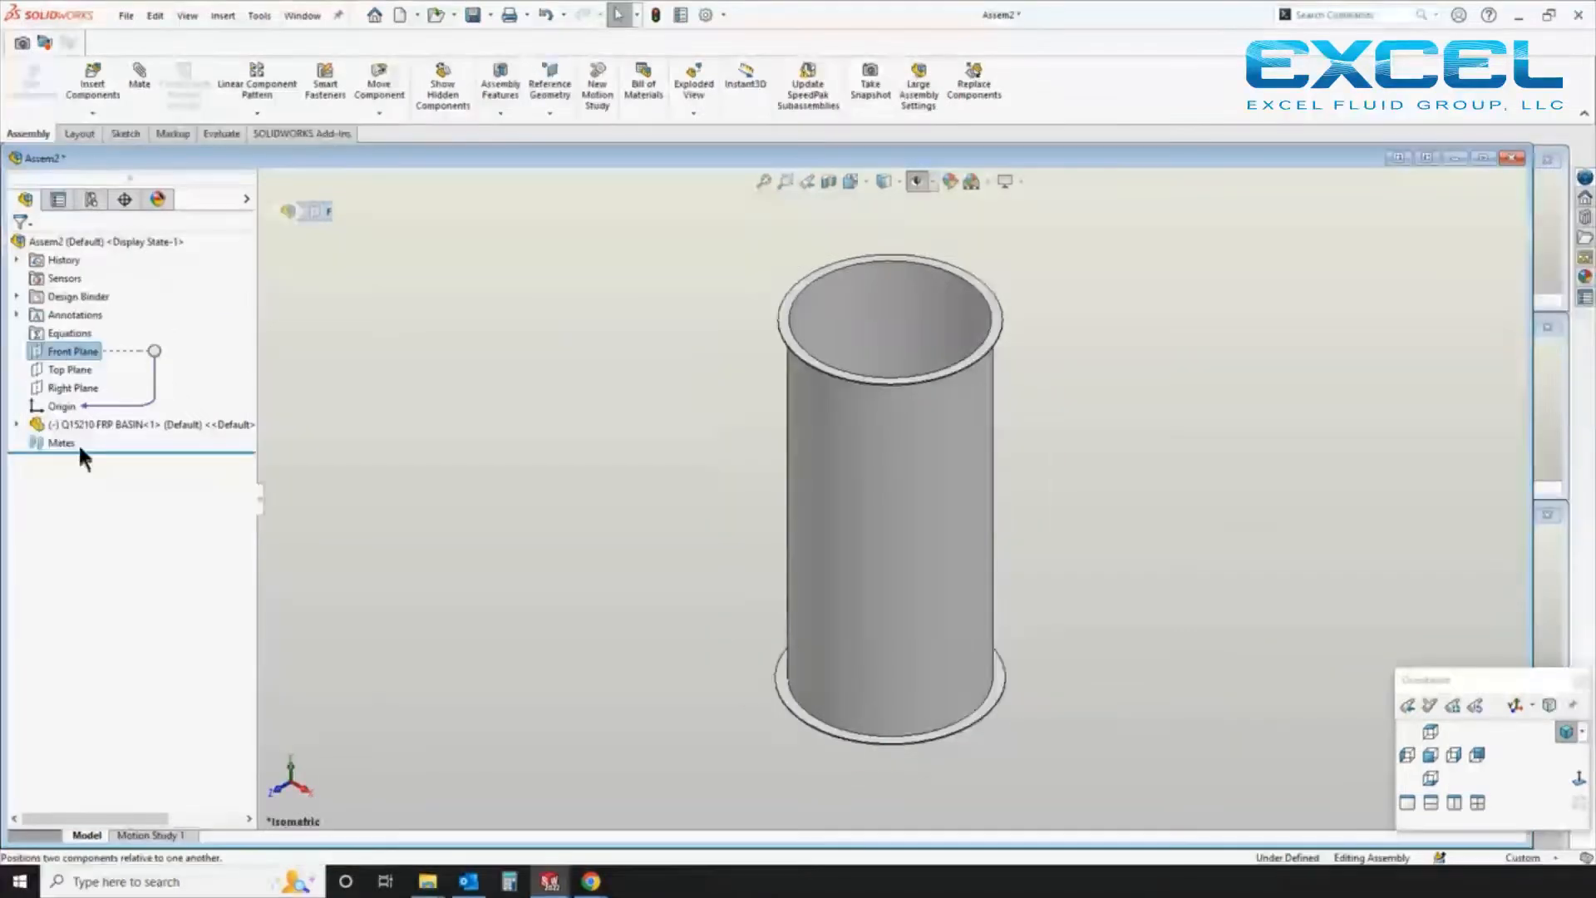
{"action": "left_click", "coordinate": [16, 424]}
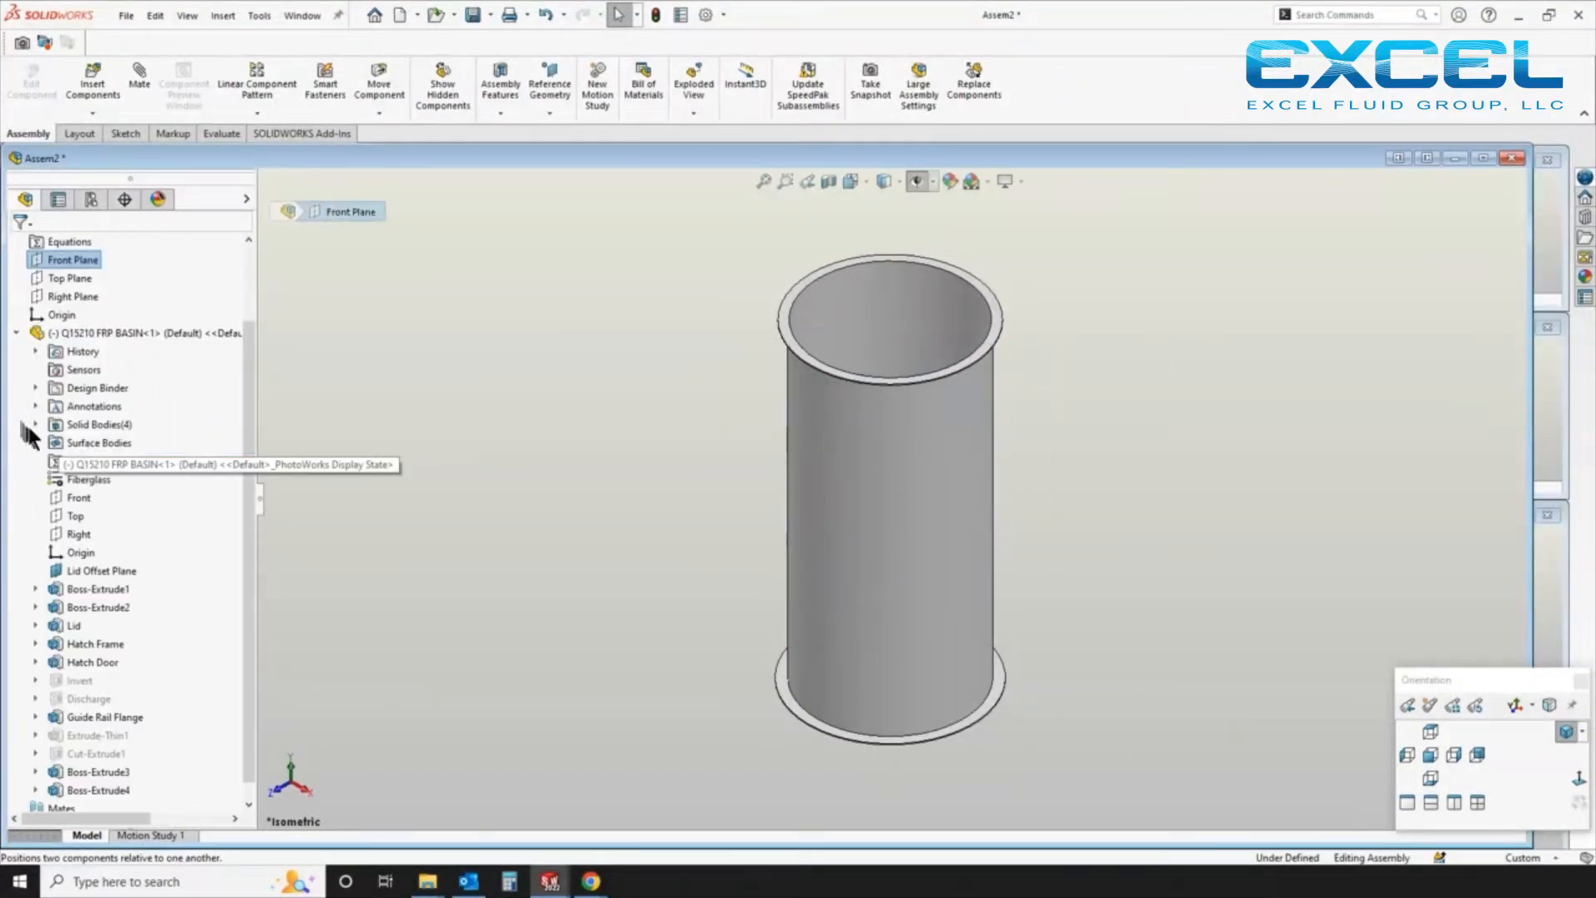
{"action": "left_click", "coordinate": [88, 496], "text": "ctrl"}
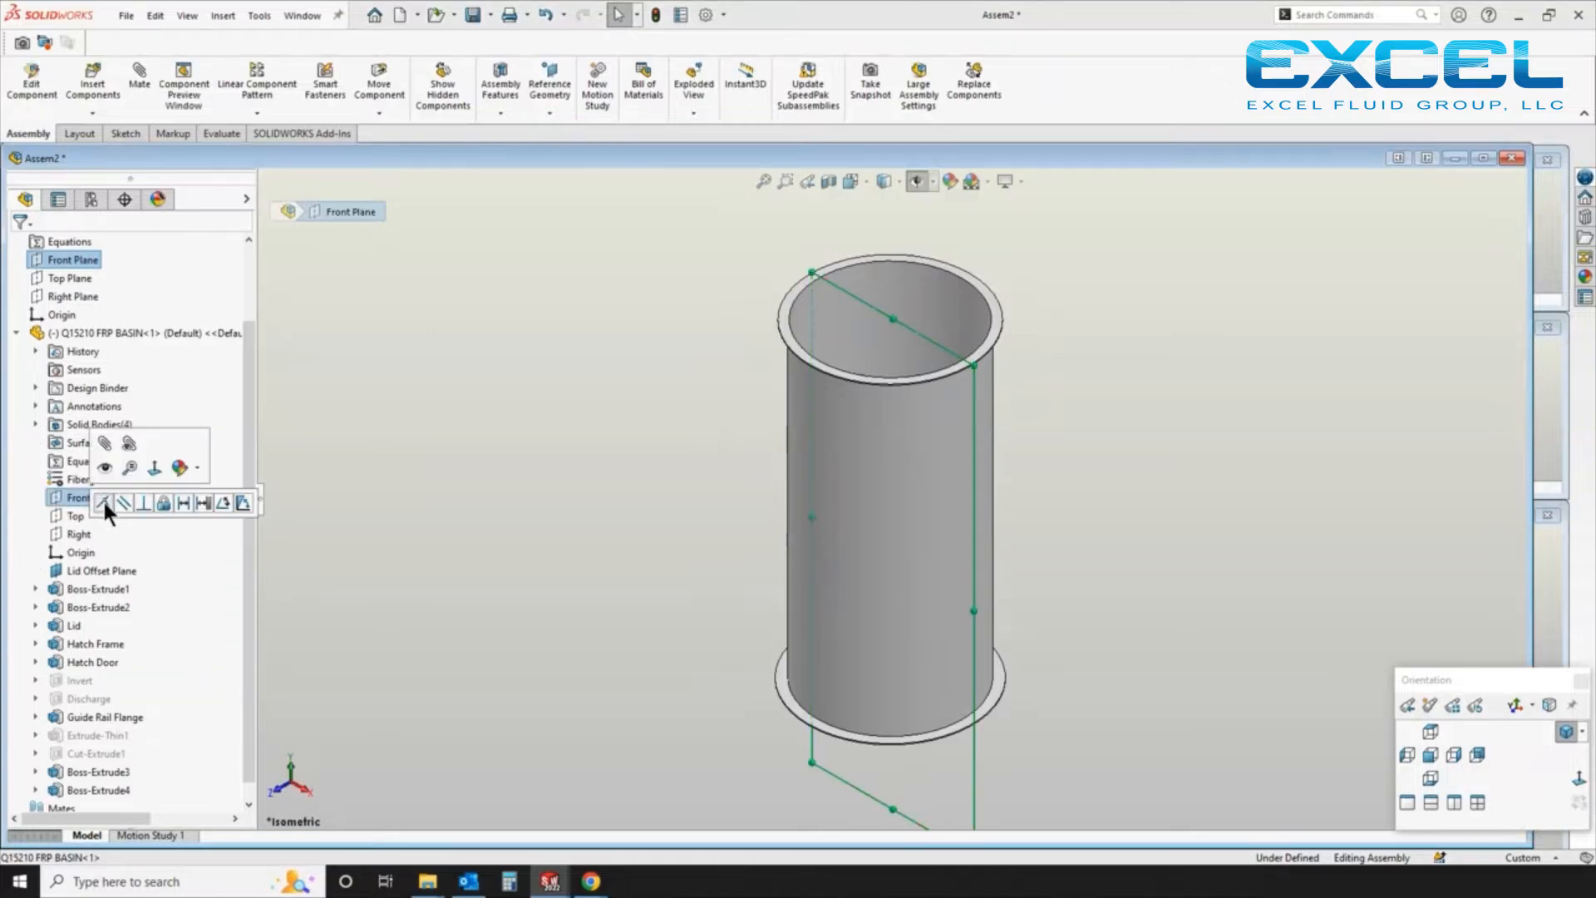
{"action": "left_click", "coordinate": [103, 502]}
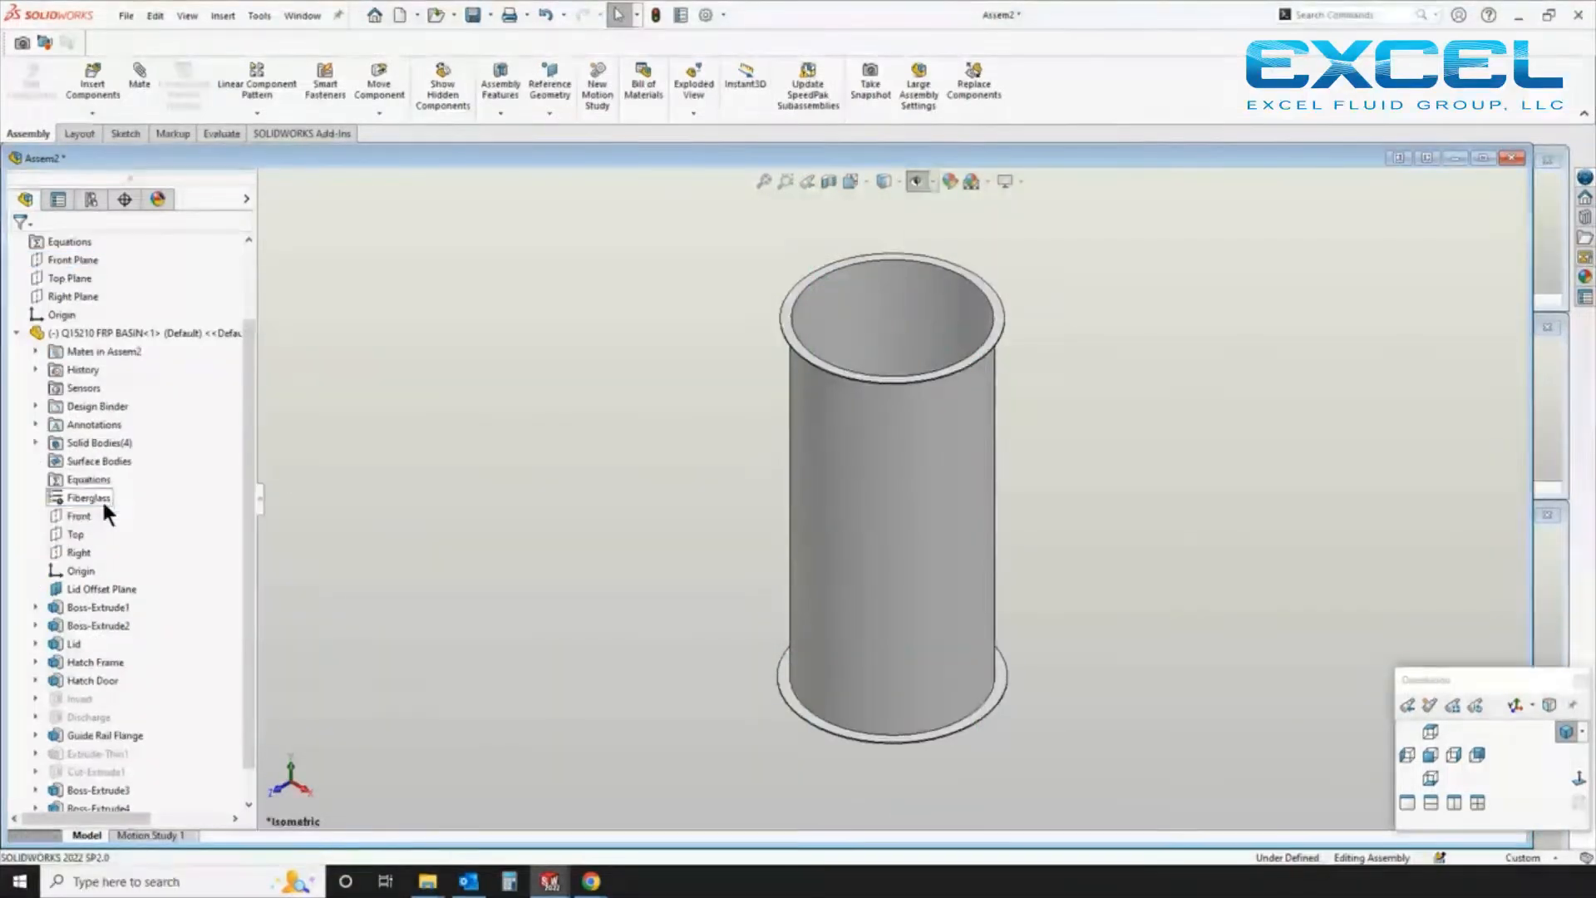
{"action": "left_click", "coordinate": [65, 298]}
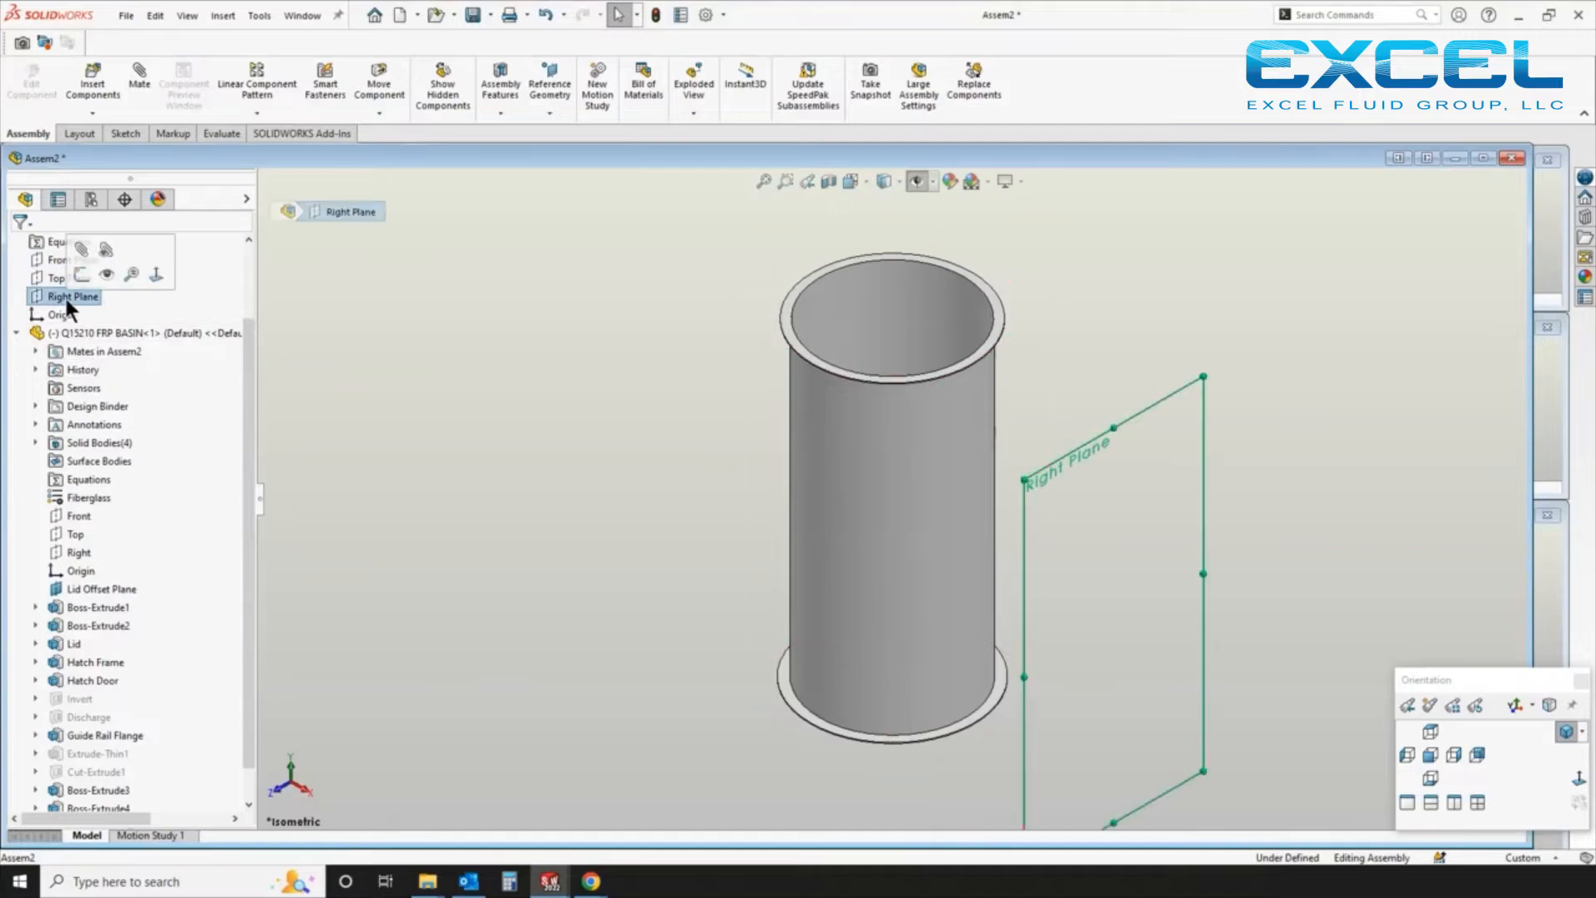
{"action": "left_click", "coordinate": [83, 551], "text": "ctrl"}
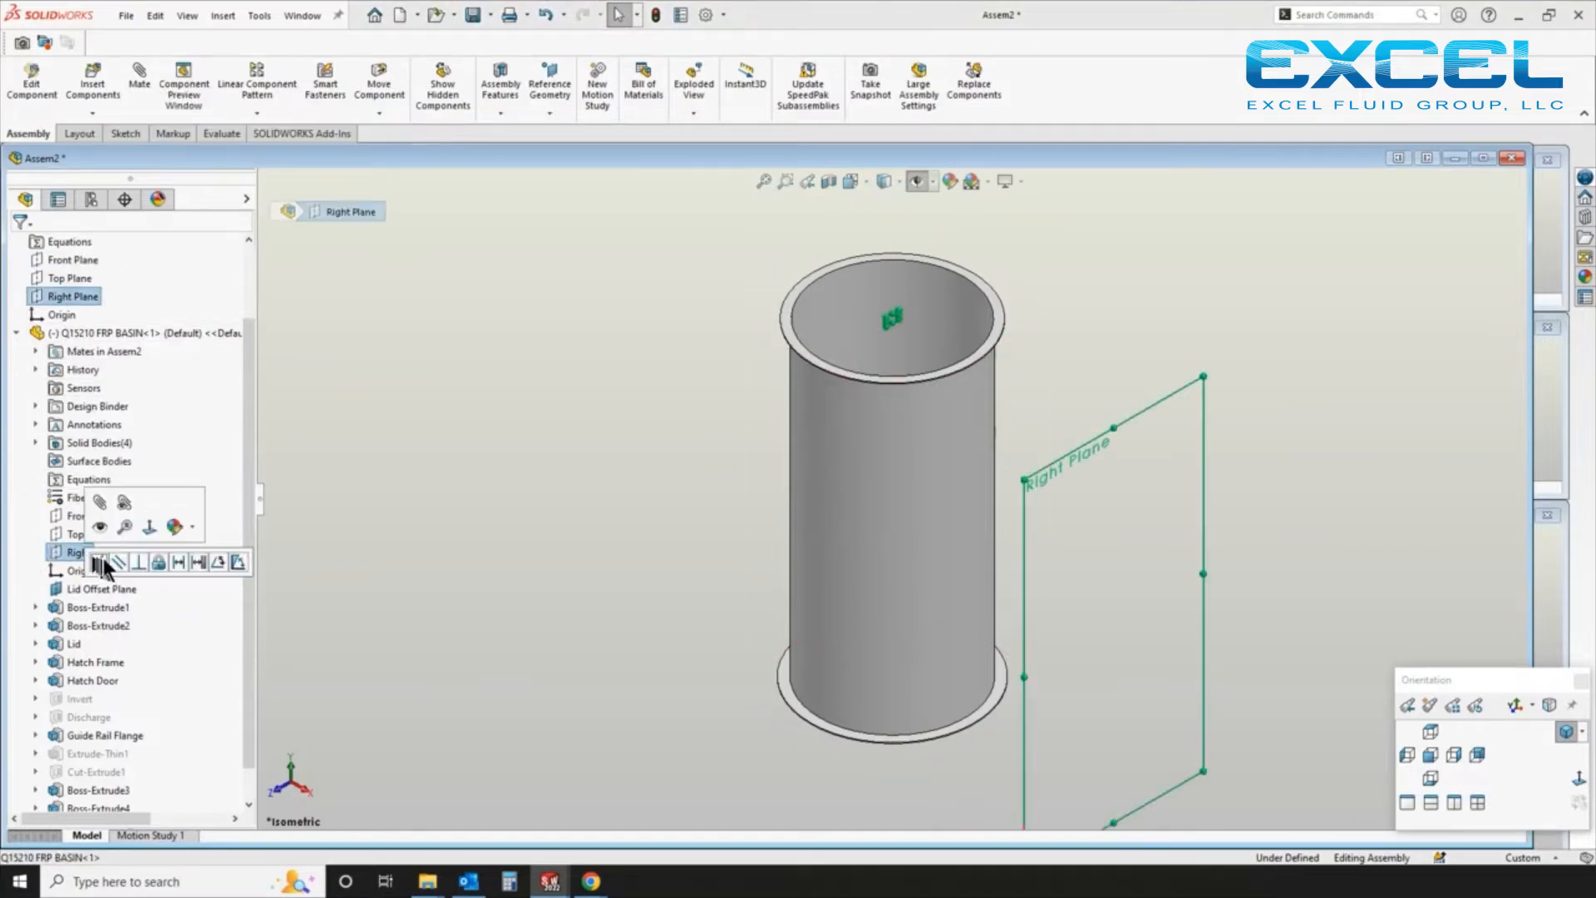
{"action": "left_click", "coordinate": [101, 557]}
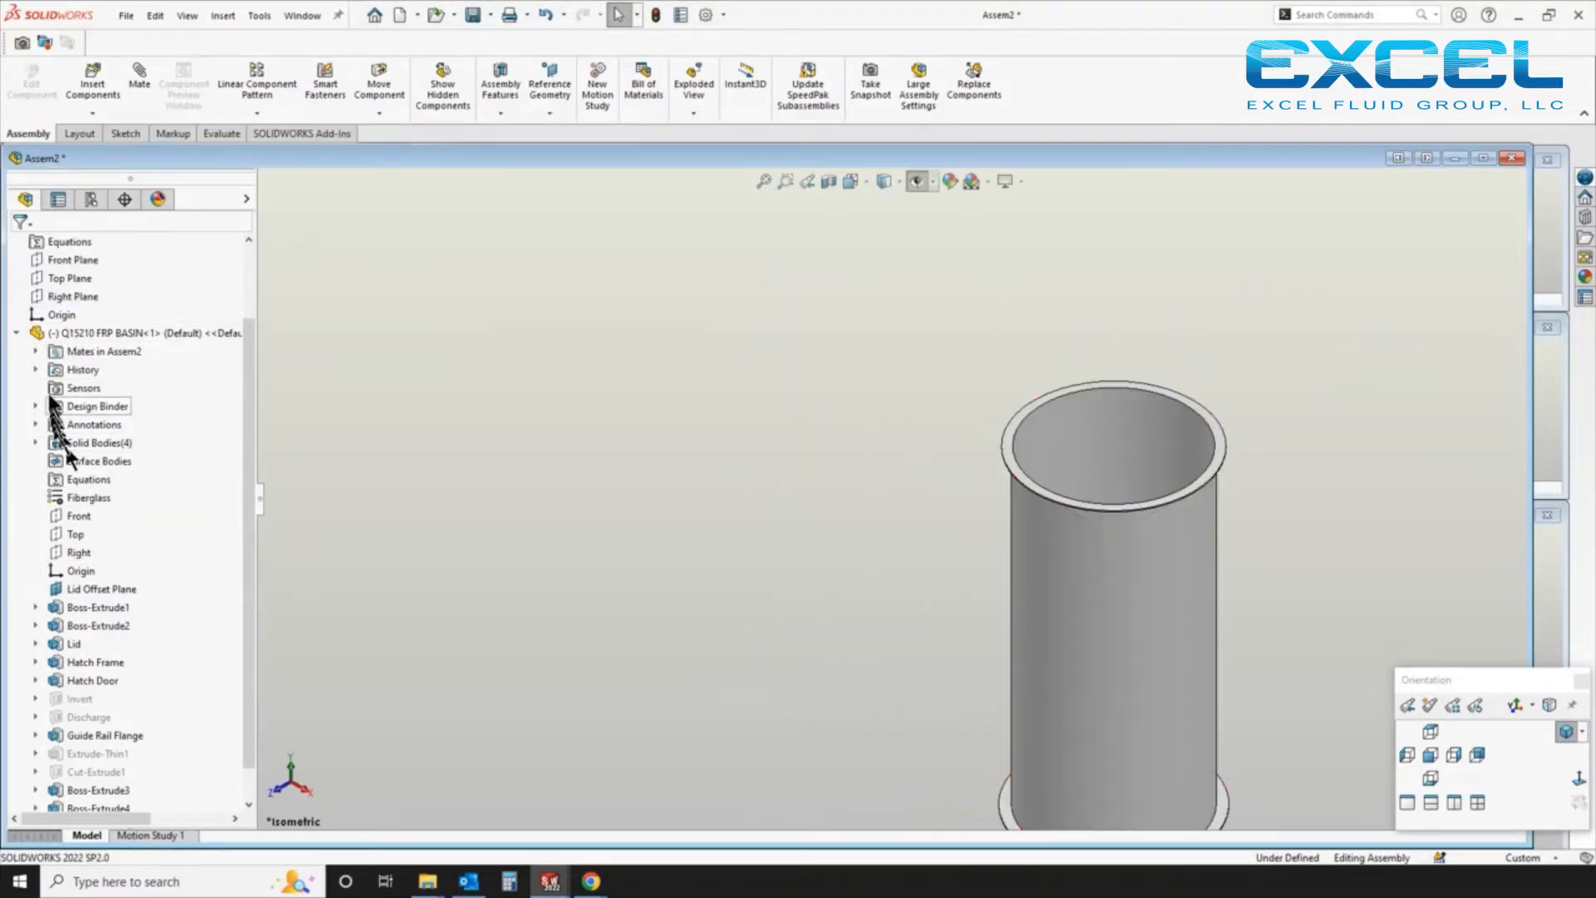
Add a 6 in distance mate between the assembly's Top Plane and the basin's Top plane
{"action": "left_click", "coordinate": [67, 279]}
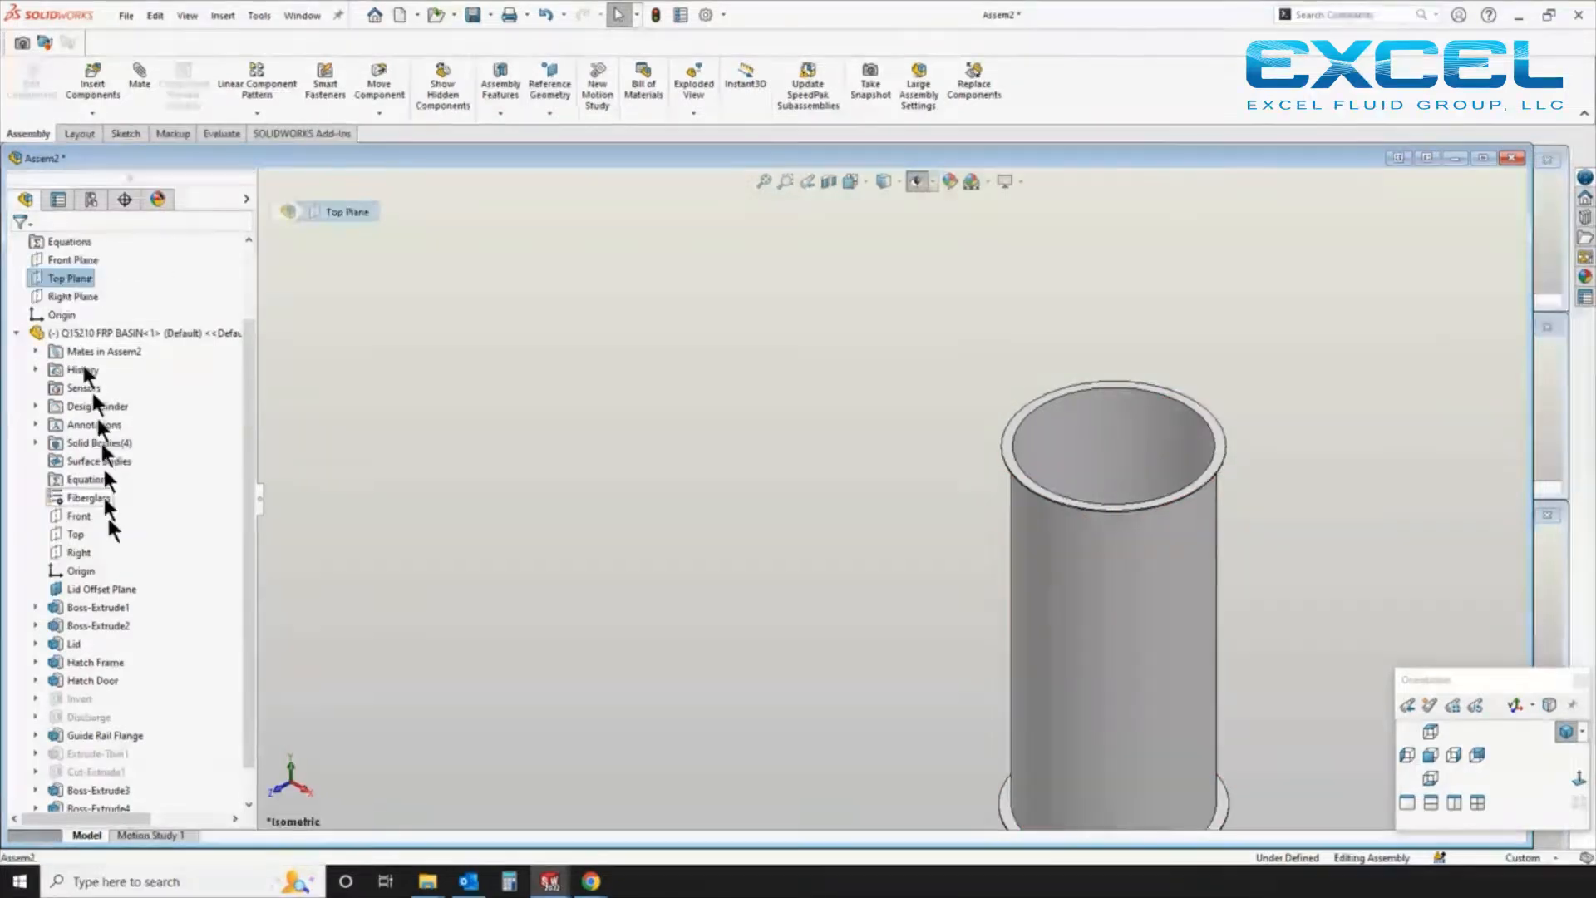
{"action": "left_click", "coordinate": [80, 534], "text": "ctrl"}
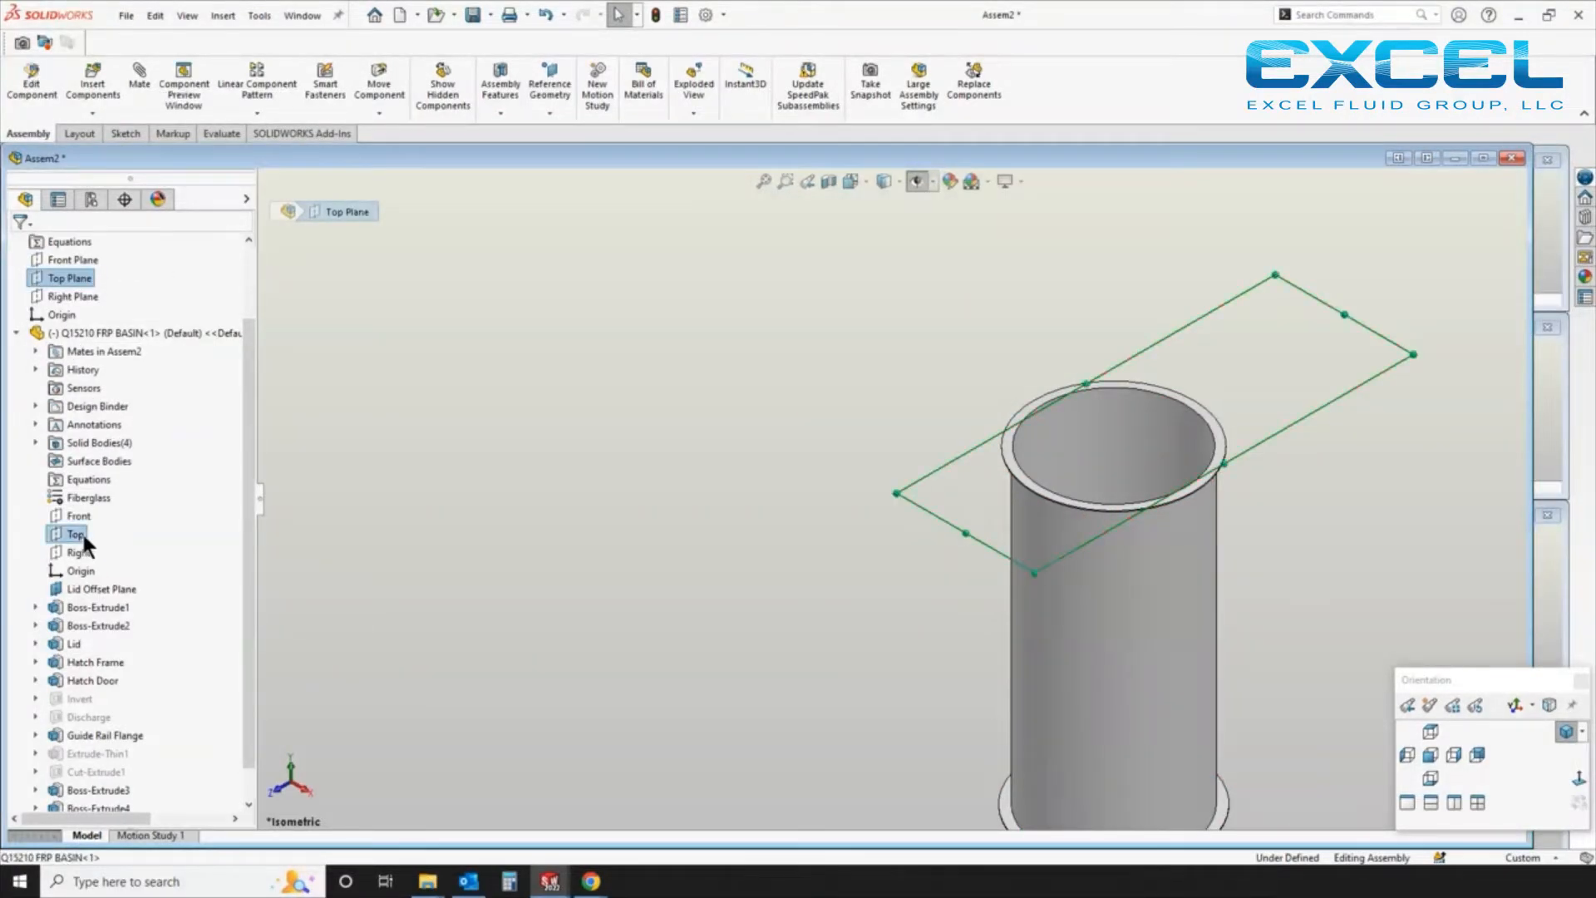
{"action": "middle_click_drag", "start_coordinate": [699, 573], "coordinate": [741, 456]}
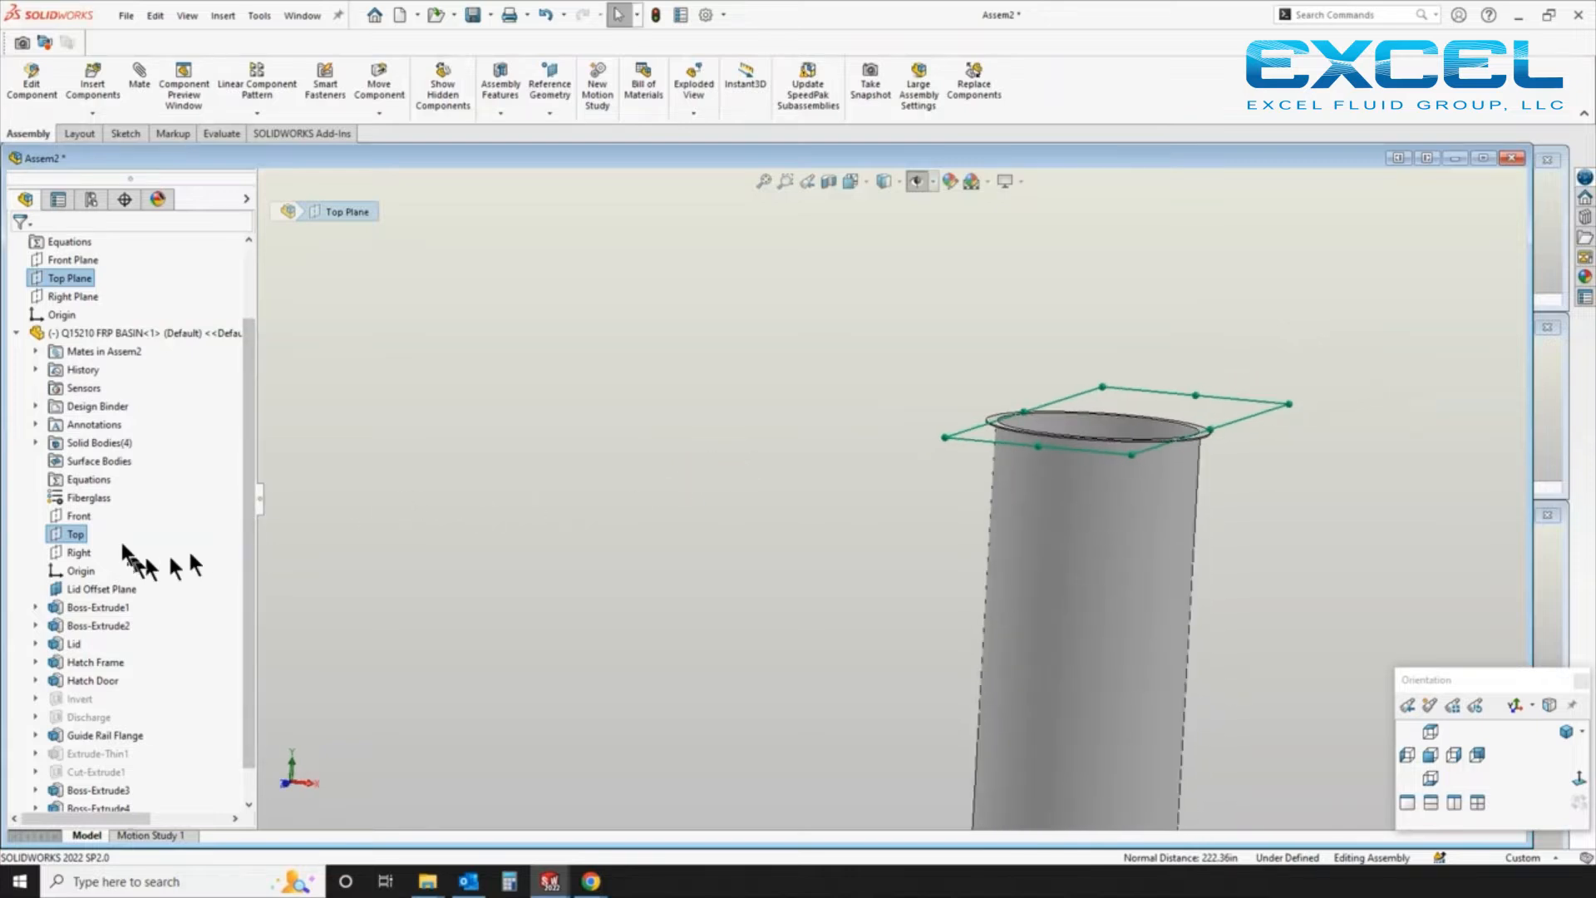
{"action": "left_click", "coordinate": [78, 535], "text": "ctrl"}
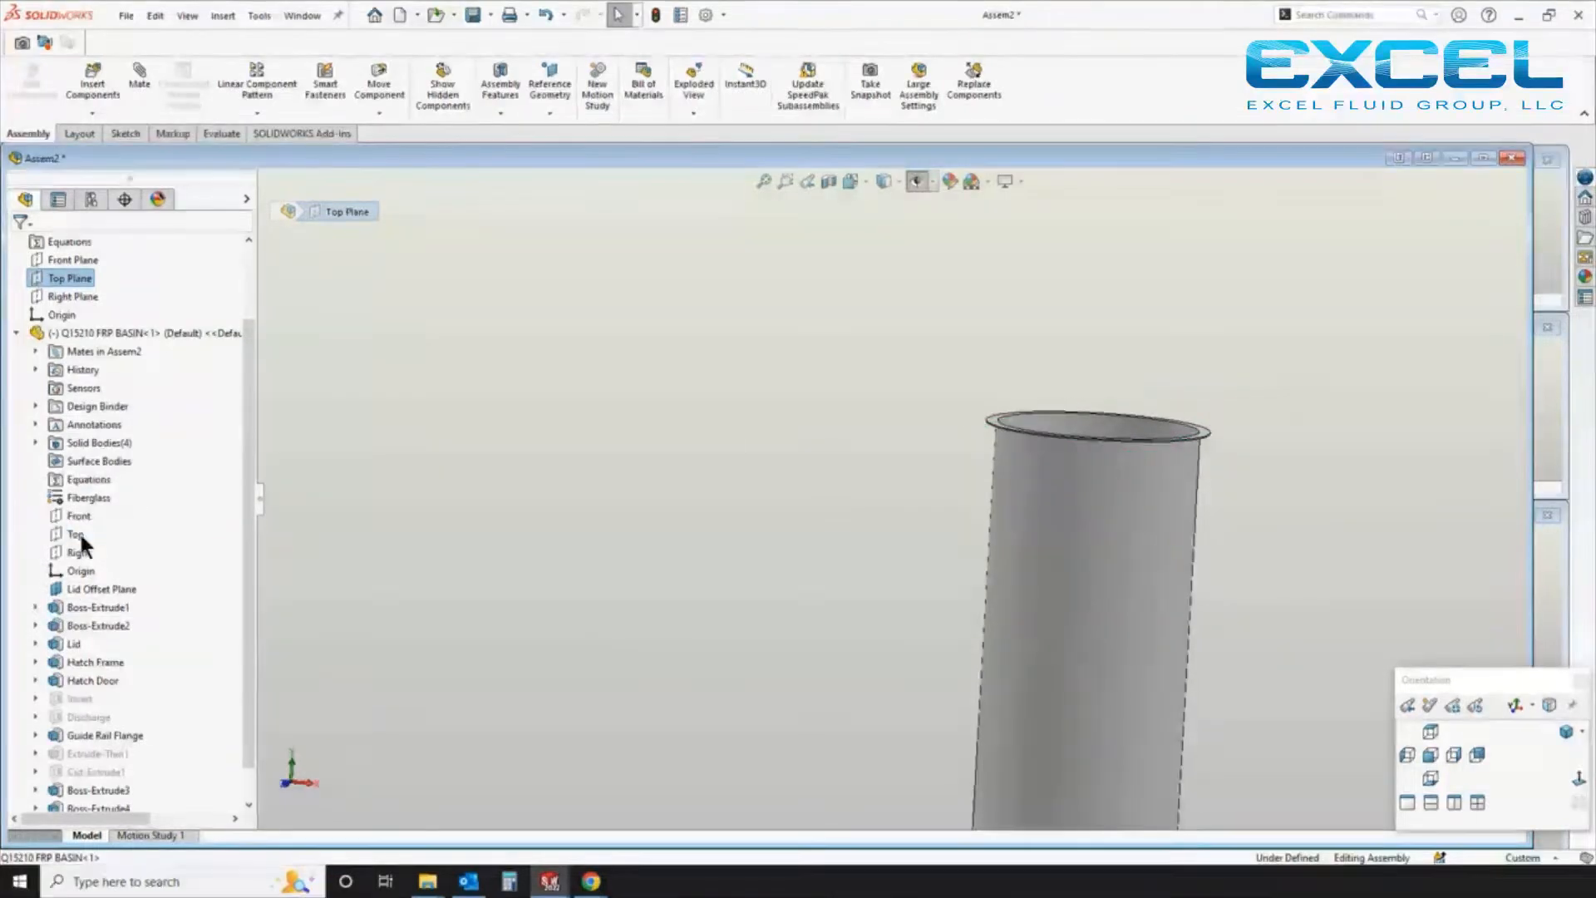
{"action": "left_click", "coordinate": [78, 534], "text": "ctrl"}
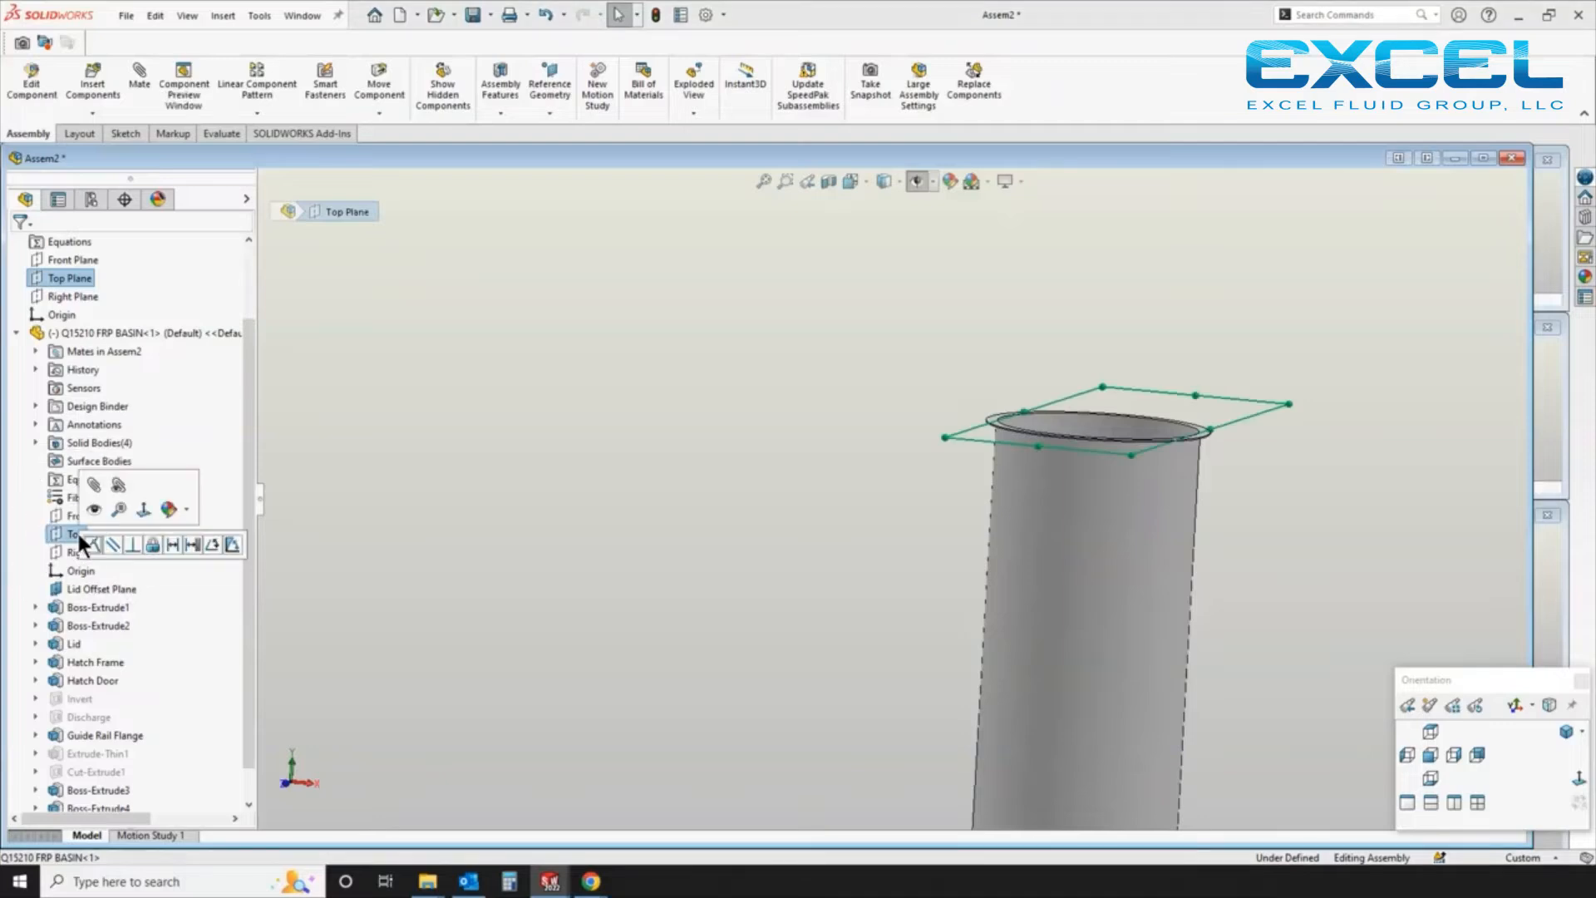
{"action": "left_click", "coordinate": [172, 546]}
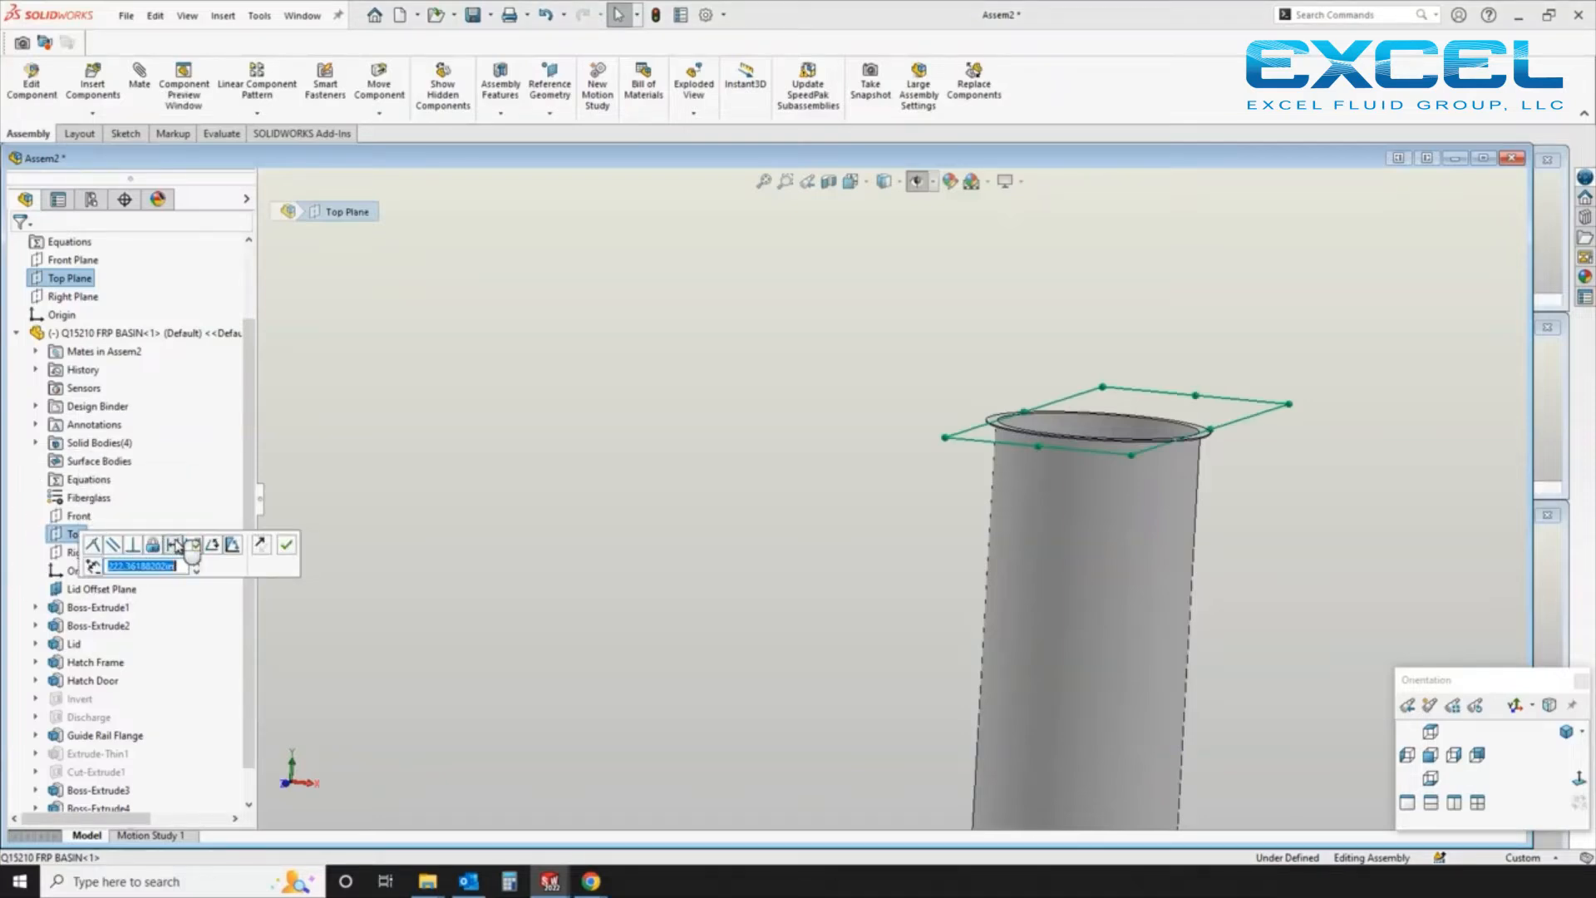
{"action": "type", "text": "6"}
{"action": "key", "text": "Return"}
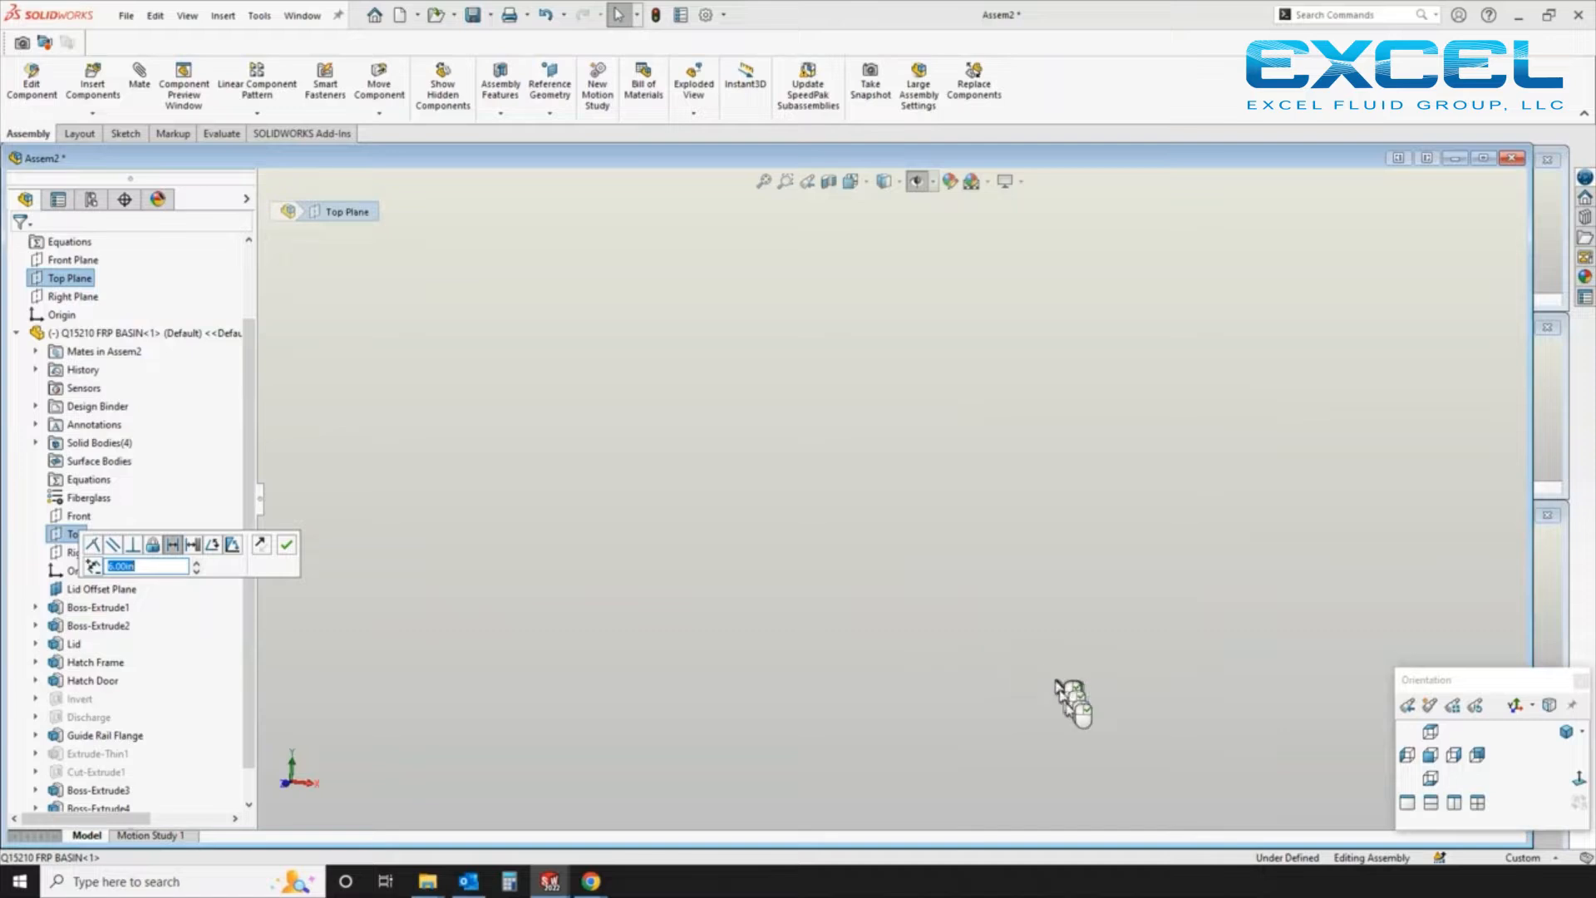
{"action": "left_click", "coordinate": [286, 544]}
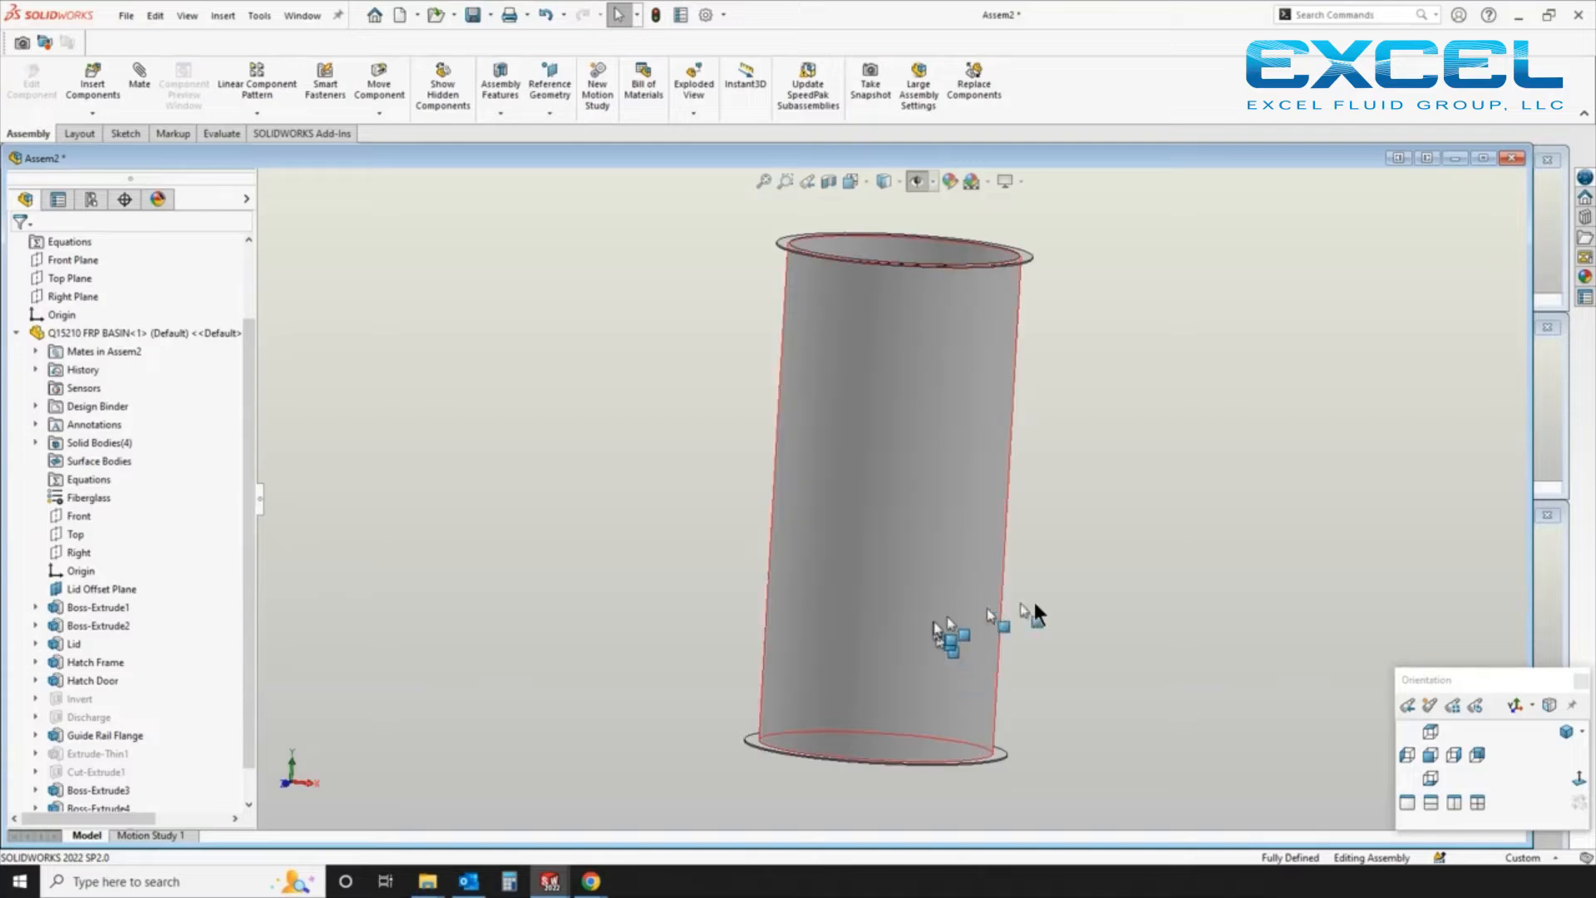
Show the basin's height and diameter dimensions and shift their labels slightly away from the cylinder to read them
{"action": "left_click", "coordinate": [1565, 732]}
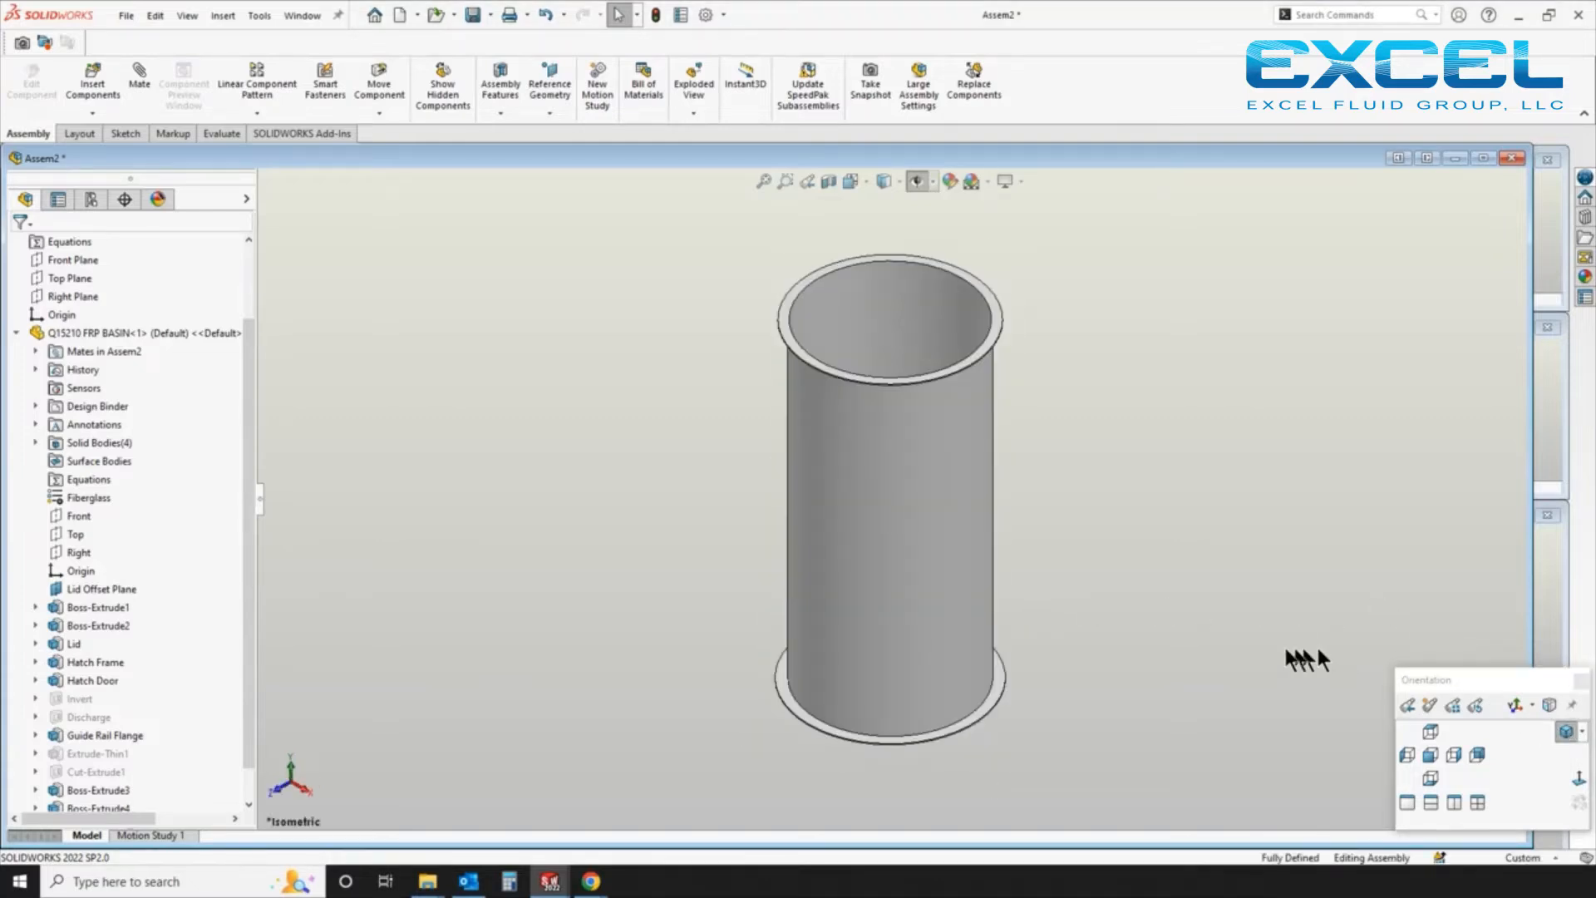
{"action": "left_click", "coordinate": [926, 553]}
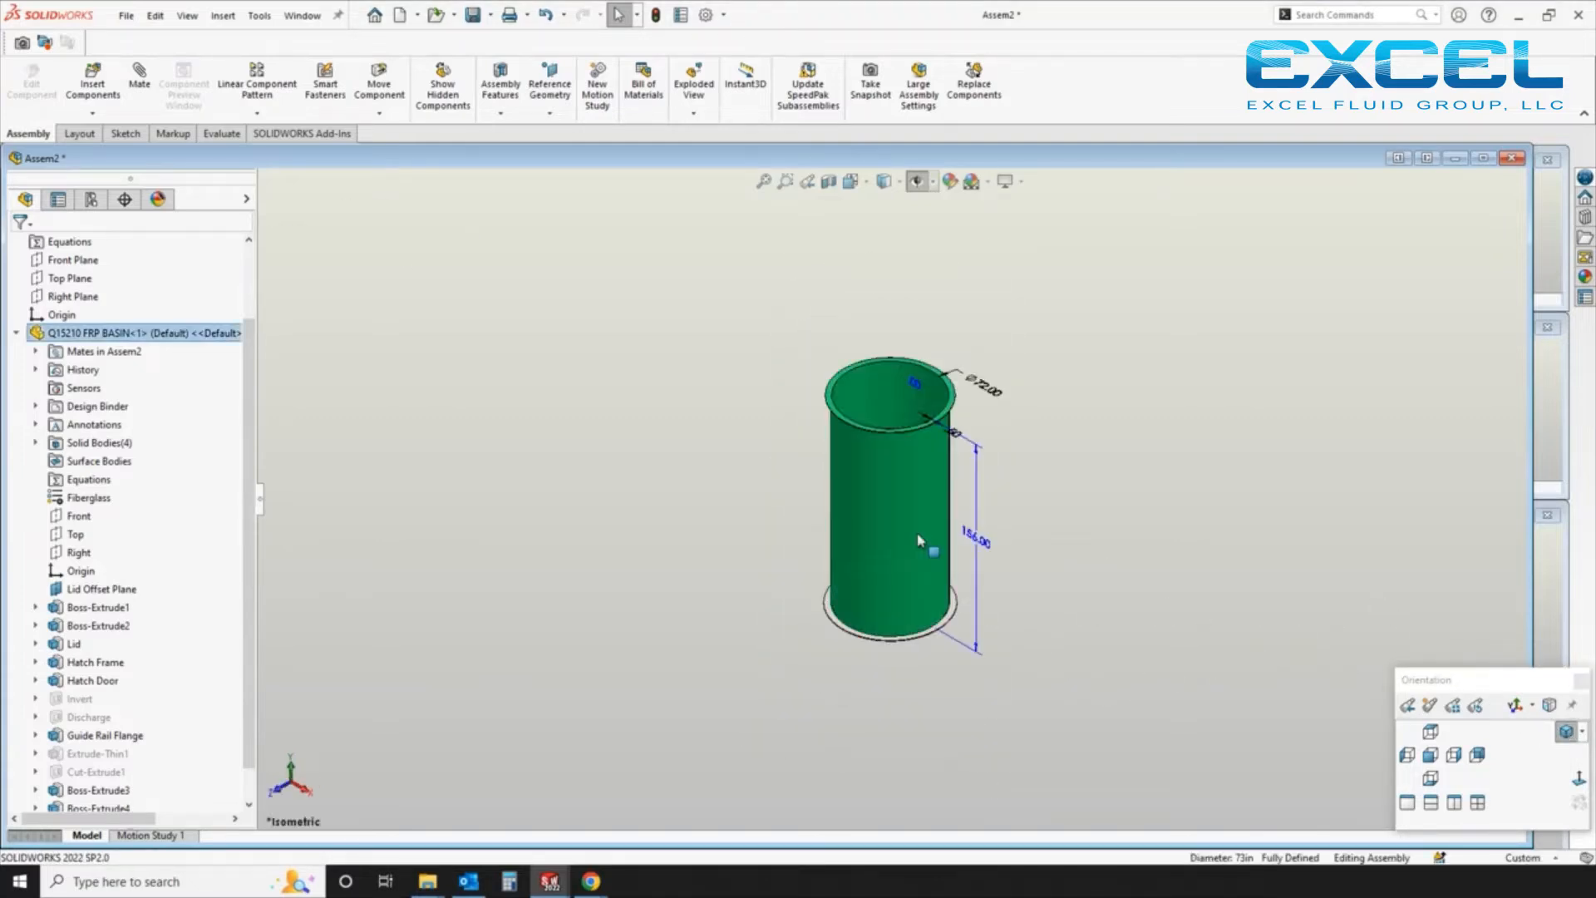
{"action": "left_click_drag", "start_coordinate": [971, 542], "coordinate": [987, 543]}
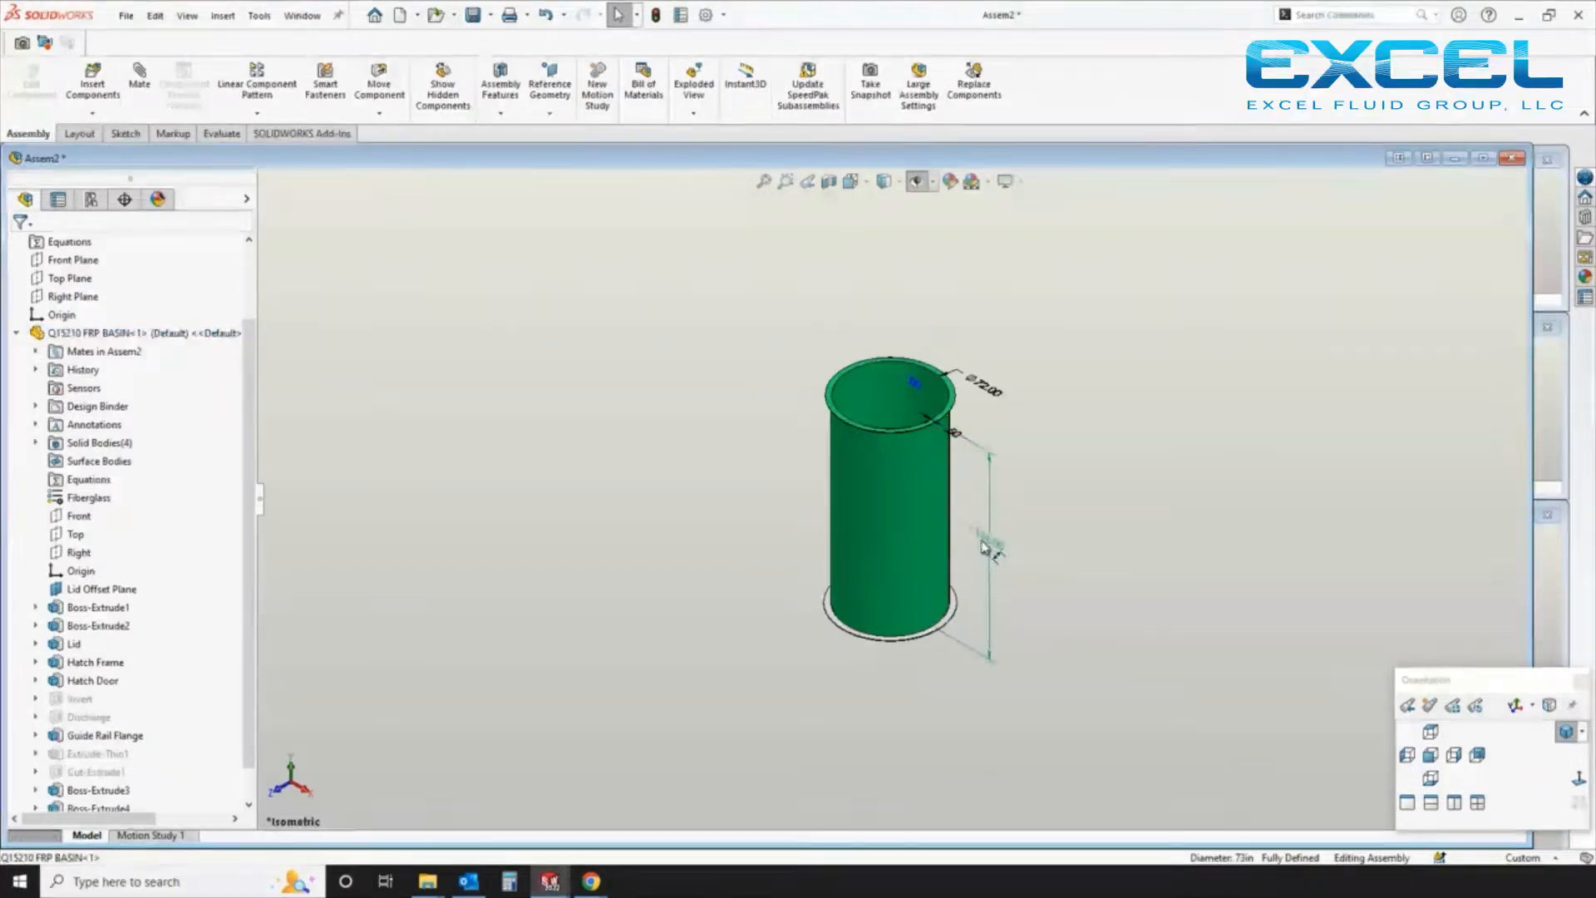
{"action": "left_click_drag", "start_coordinate": [985, 392], "coordinate": [995, 385]}
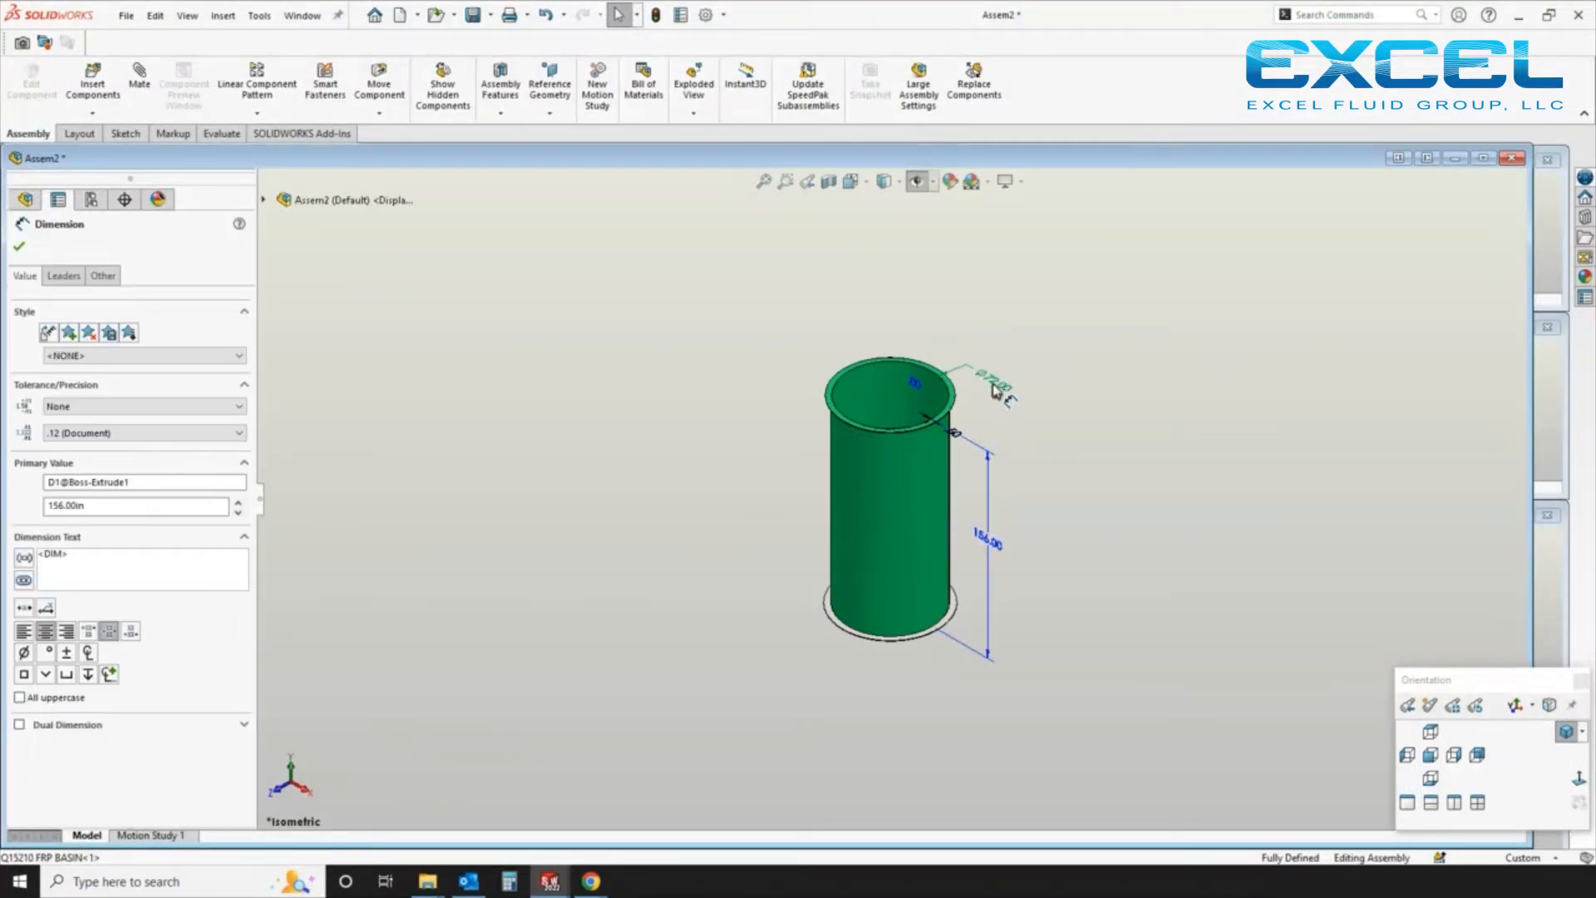
{"action": "middle_click_drag", "start_coordinate": [981, 464], "coordinate": [1008, 420]}
{"action": "key", "text": "Escape"}
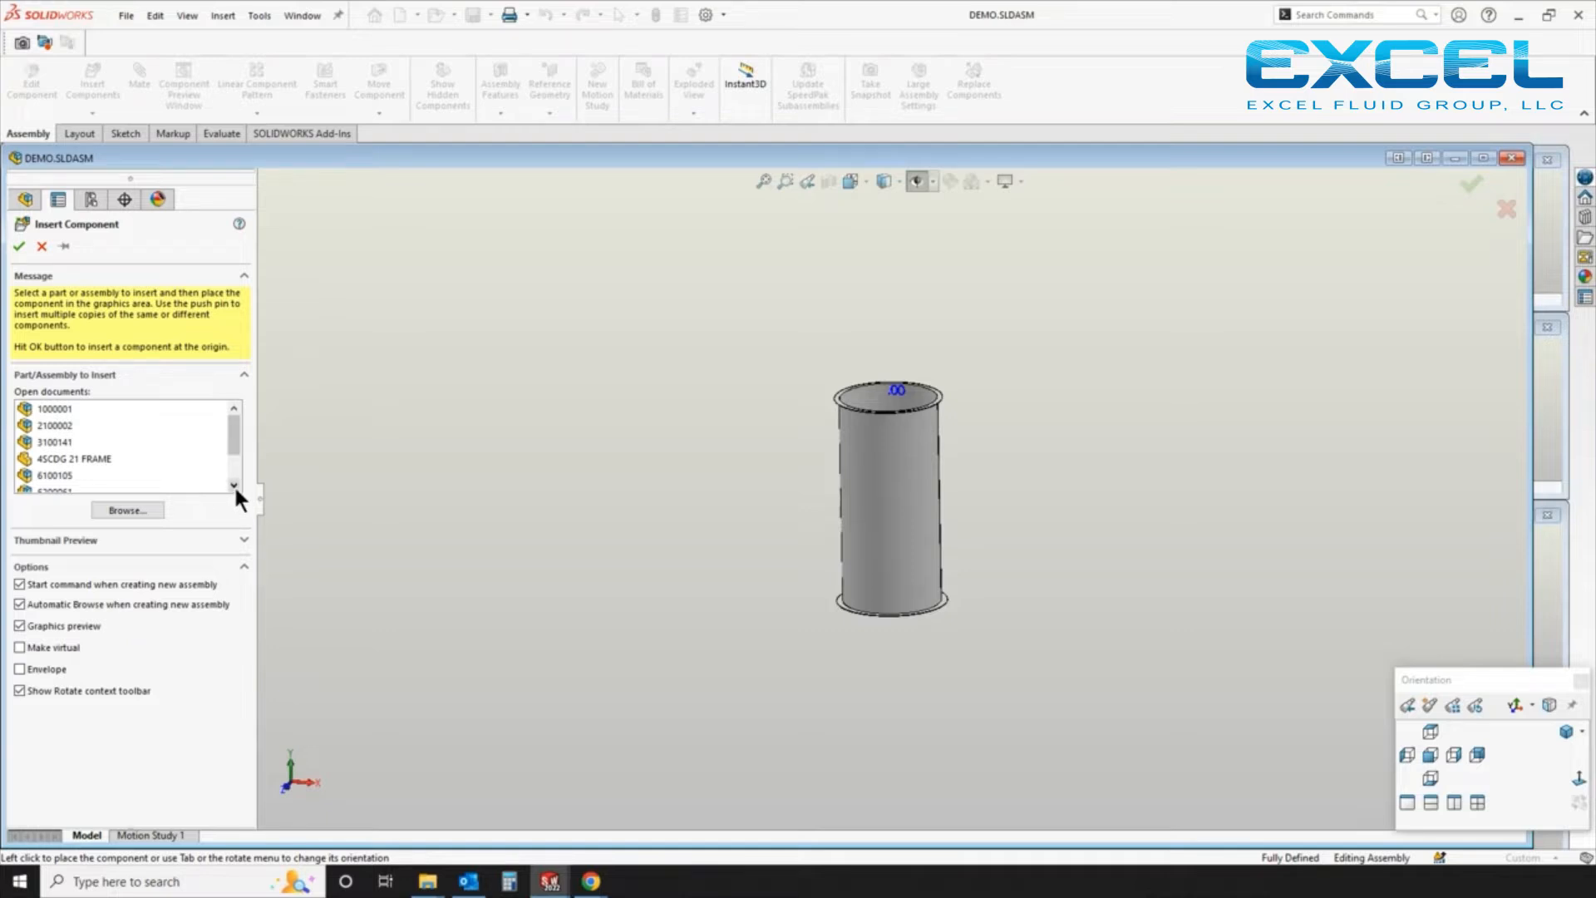
Insert the 2100002 lid assembly beside the upper end of the basin
{"action": "left_click", "coordinate": [54, 425]}
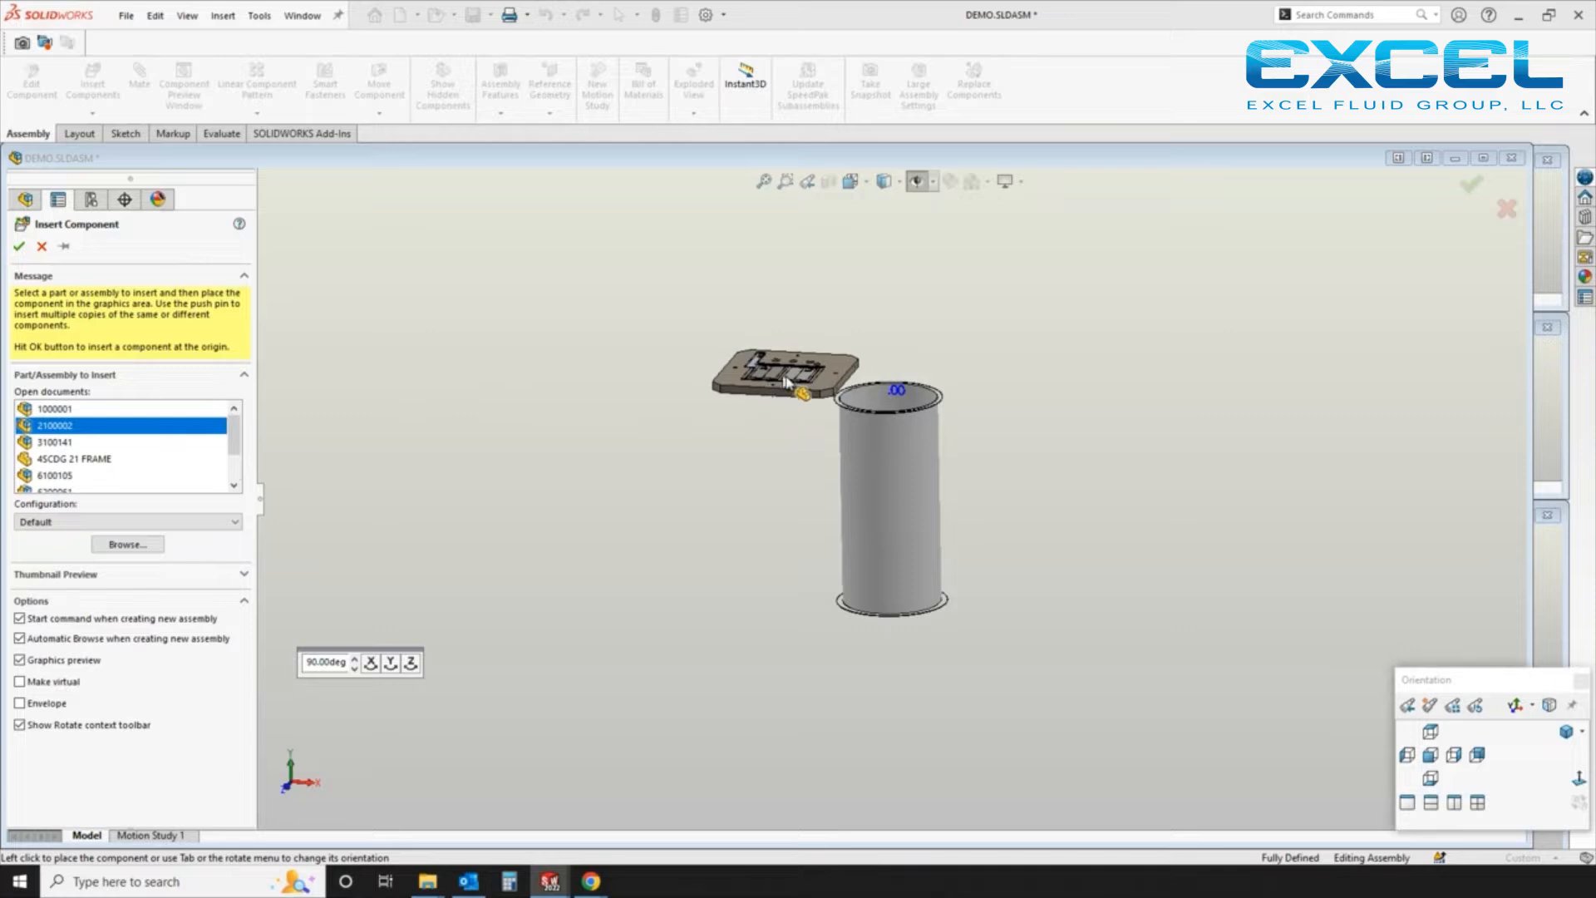
{"action": "left_click", "coordinate": [763, 384]}
{"action": "scroll", "coordinate": [860, 428], "scroll_direction": "down", "scroll_amount": 5}
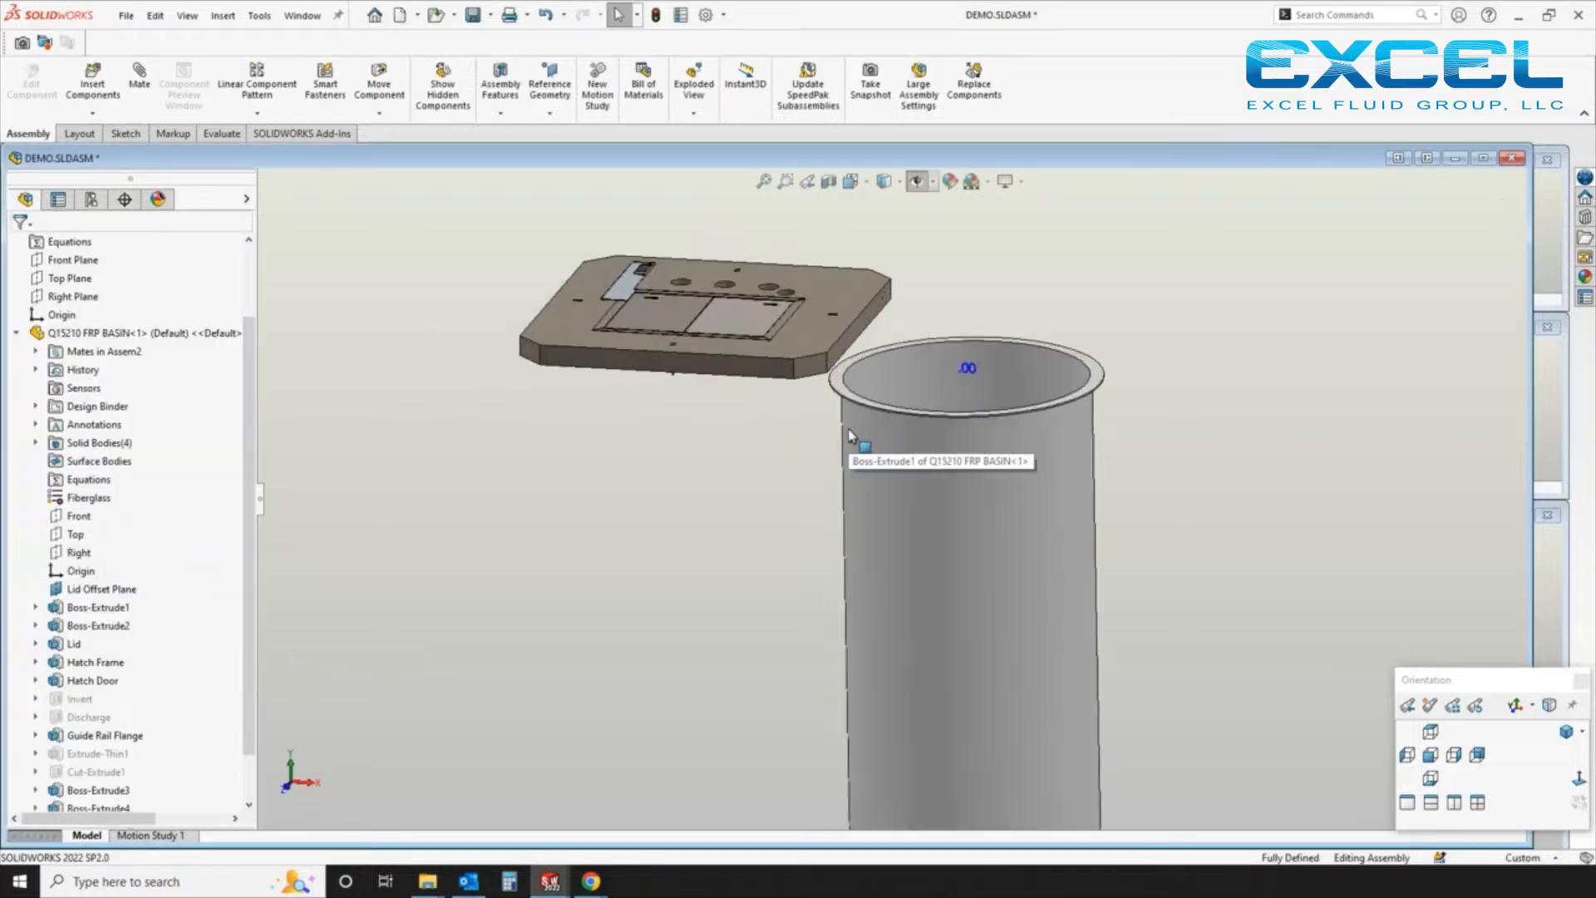
Mate the basin's upper flange face coincident with the underside of the lid slab
{"action": "left_click", "coordinate": [838, 378]}
{"action": "middle_click_drag", "start_coordinate": [755, 459], "coordinate": [737, 291]}
{"action": "left_click", "coordinate": [781, 297], "text": "ctrl"}
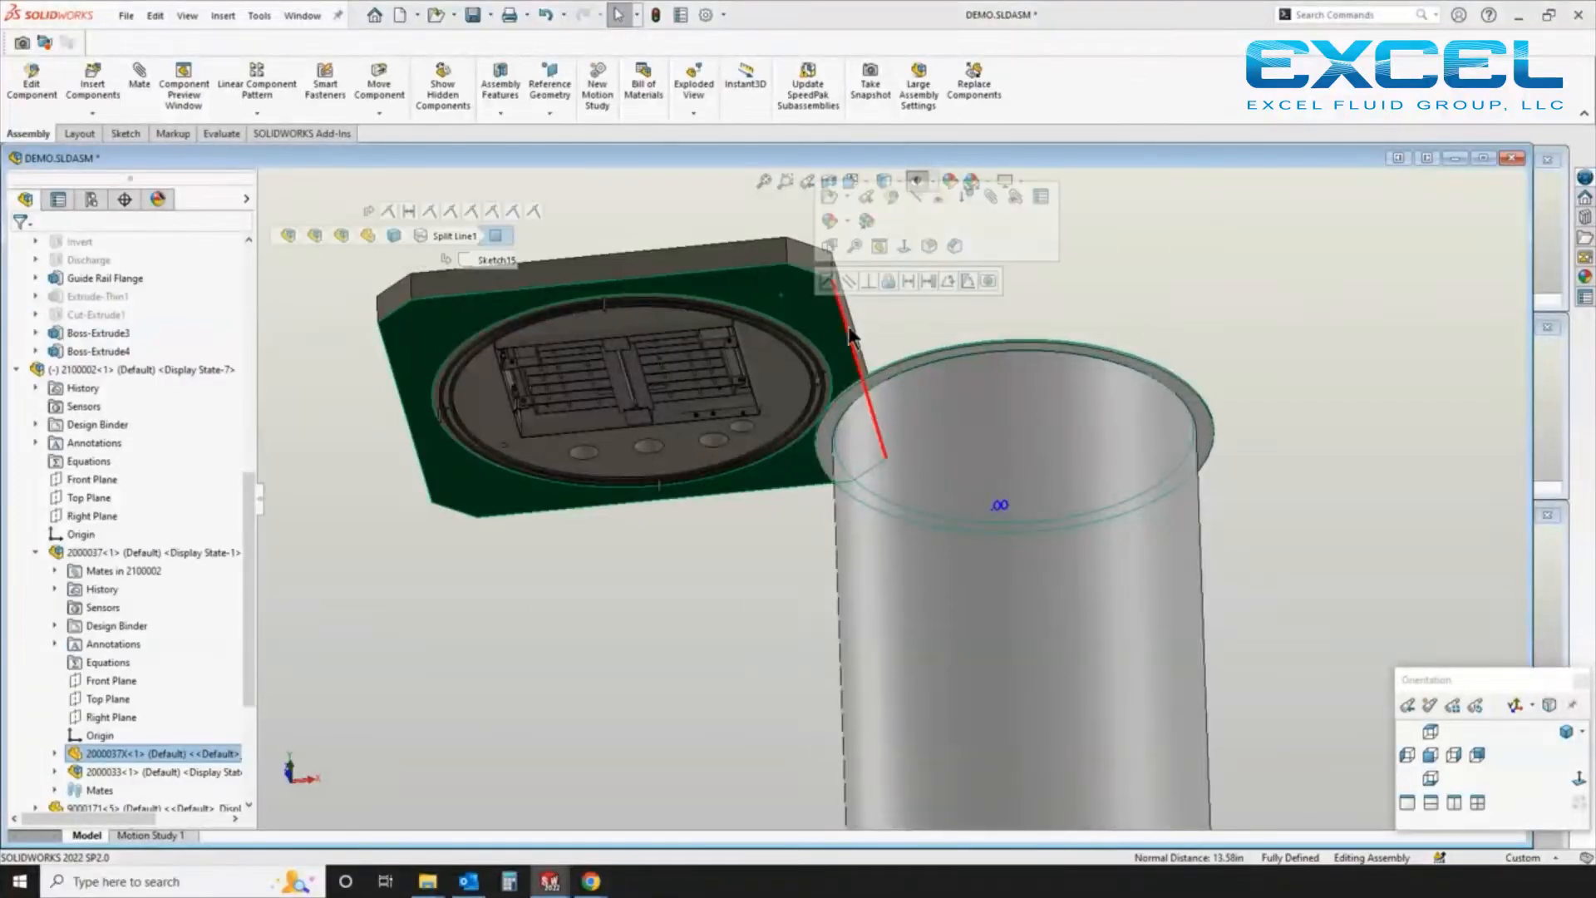
{"action": "left_click", "coordinate": [828, 282]}
Mate the thin ring under the lid concentric with the basin's cylindrical wall to centre the lid on the basin
{"action": "middle_click_drag", "start_coordinate": [824, 366], "coordinate": [827, 586]}
{"action": "middle_click_drag", "start_coordinate": [808, 463], "coordinate": [812, 511]}
{"action": "scroll", "coordinate": [812, 517], "scroll_direction": "down", "scroll_amount": 5}
{"action": "scroll", "coordinate": [829, 425], "scroll_direction": "down", "scroll_amount": 3}
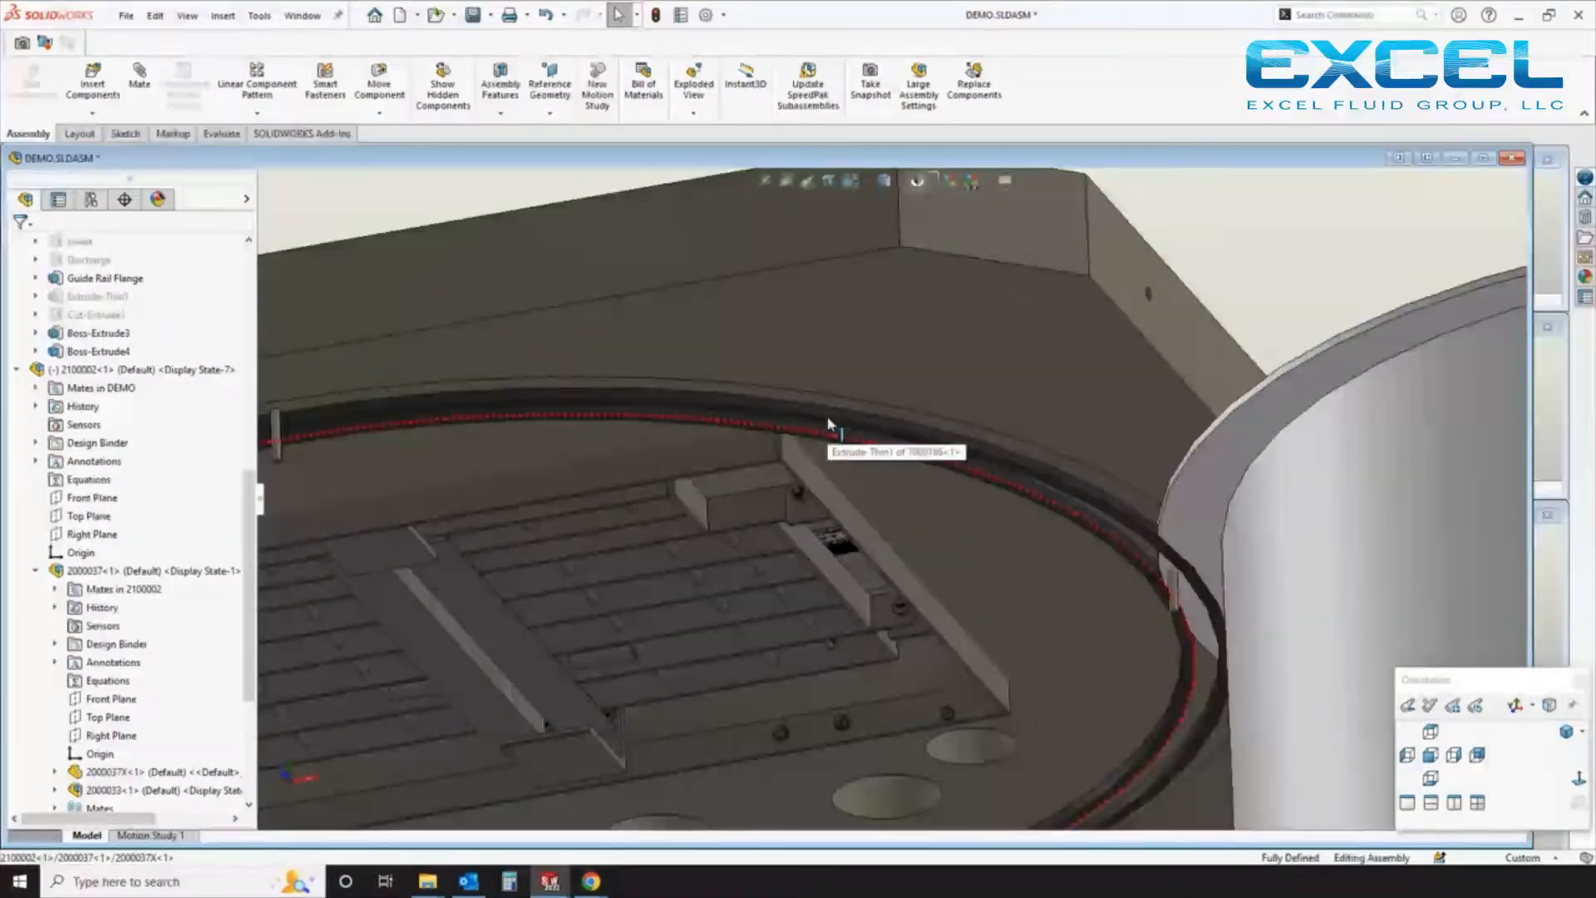
{"action": "left_click", "coordinate": [825, 413]}
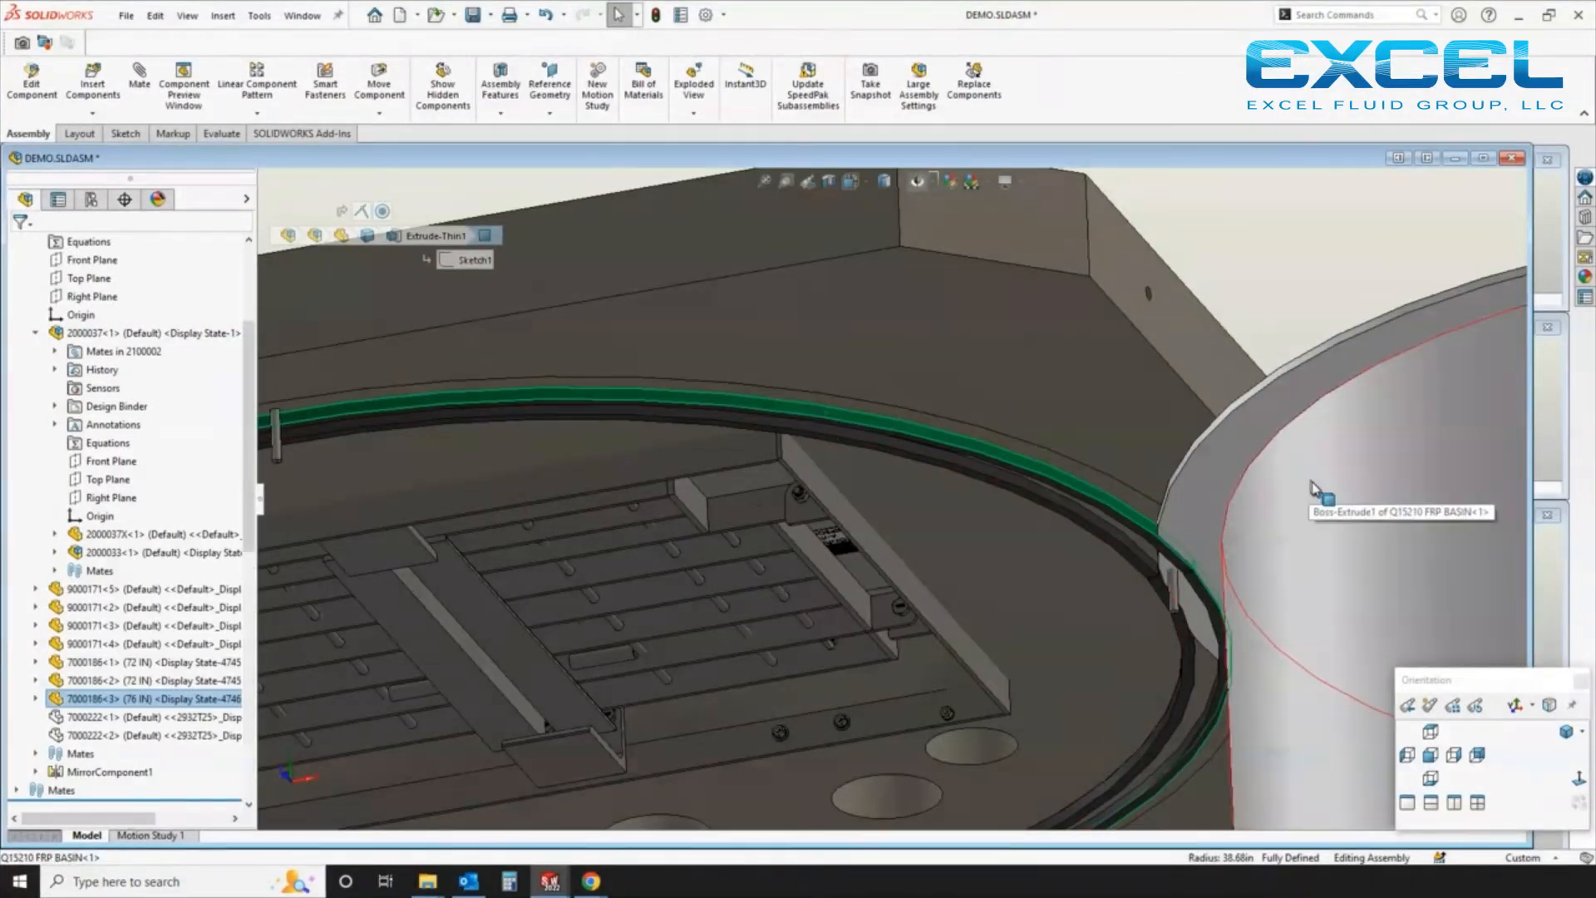
{"action": "left_click", "coordinate": [1315, 481]}
{"action": "left_click", "coordinate": [1420, 467]}
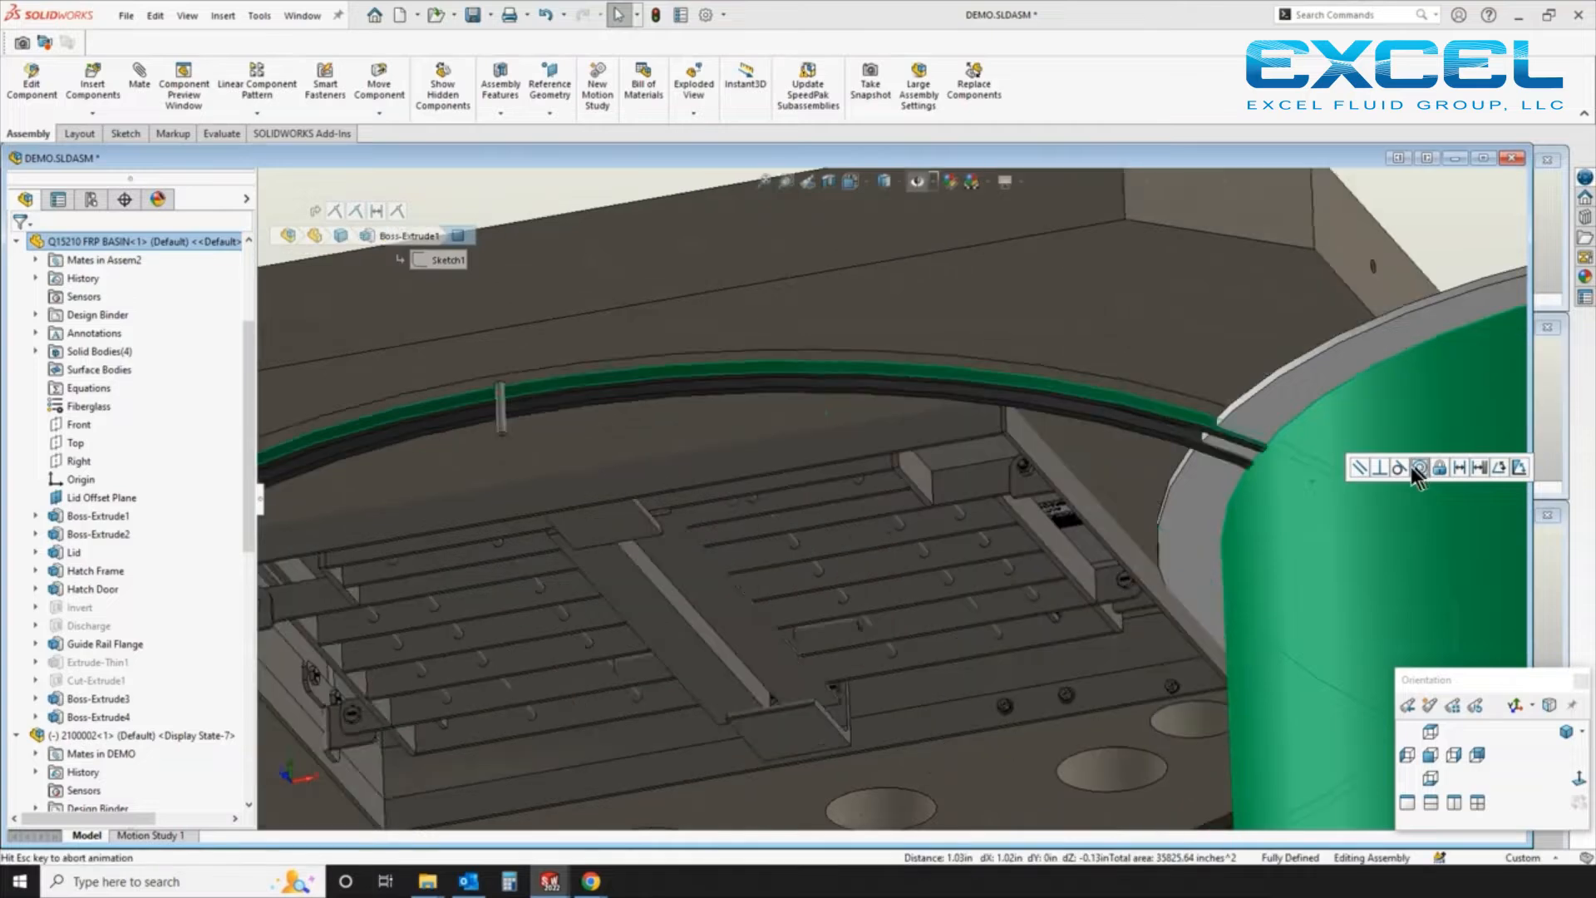
{"action": "scroll", "coordinate": [1413, 520], "scroll_direction": "up", "scroll_amount": 3}
{"action": "mouse_move", "coordinate": [1298, 445]}
{"action": "middle_mouse_down"}
{"action": "mouse_move", "coordinate": [1189, 536]}
{"action": "mouse_move", "coordinate": [1299, 615]}
{"action": "mouse_move", "coordinate": [1291, 665]}
{"action": "middle_mouse_up"}
{"action": "scroll", "coordinate": [1327, 581], "scroll_direction": "up", "scroll_amount": 5}
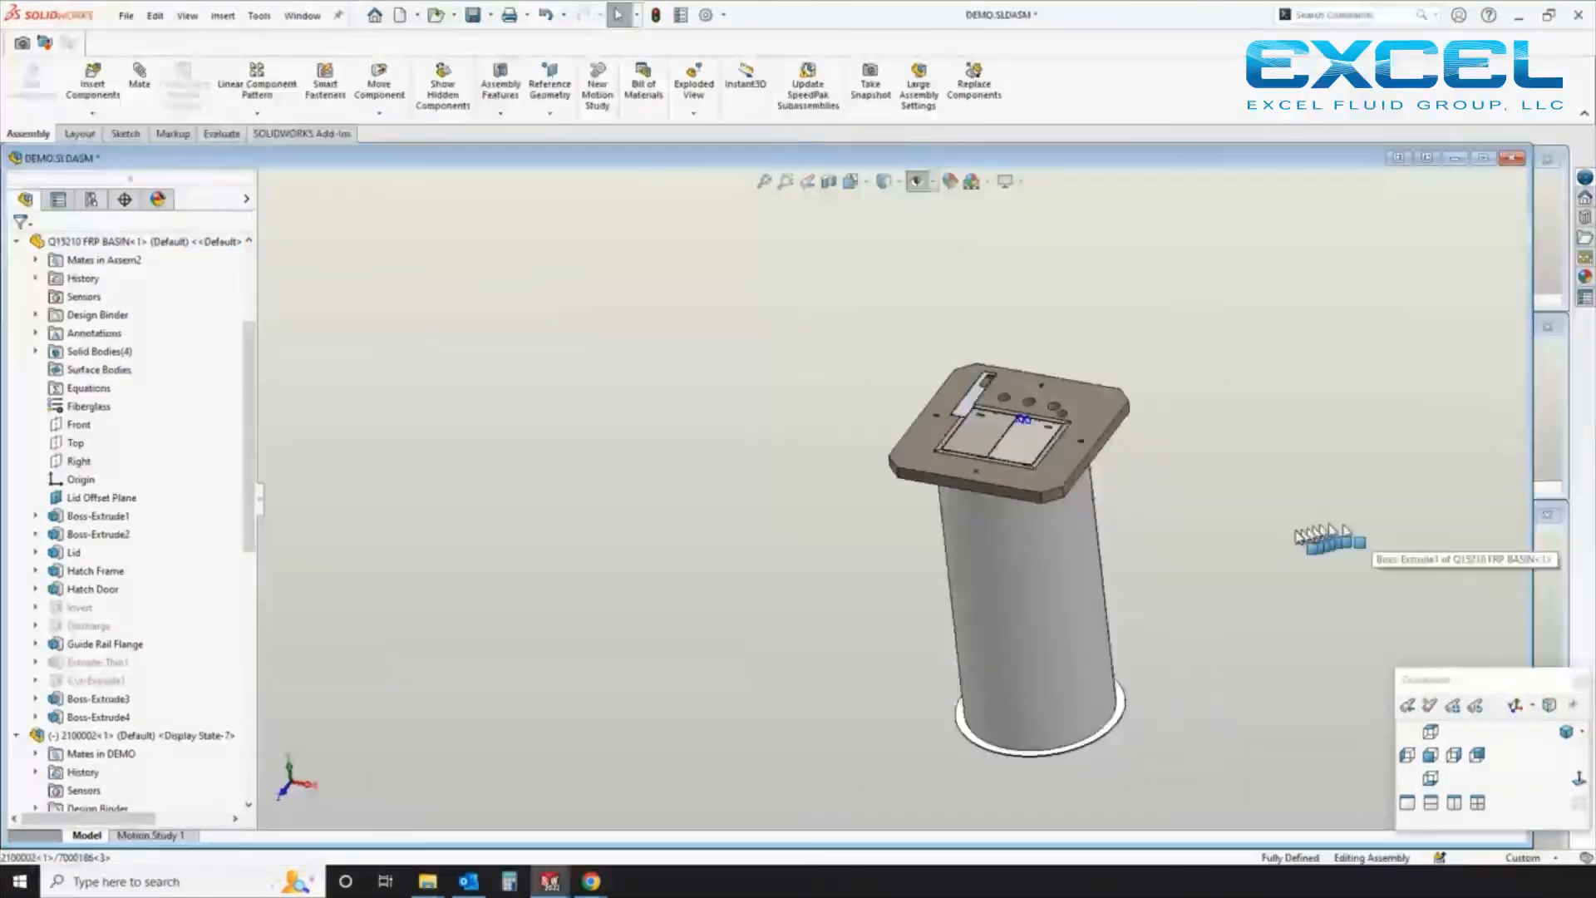
{"action": "scroll", "coordinate": [1180, 518], "scroll_direction": "down", "scroll_amount": 3}
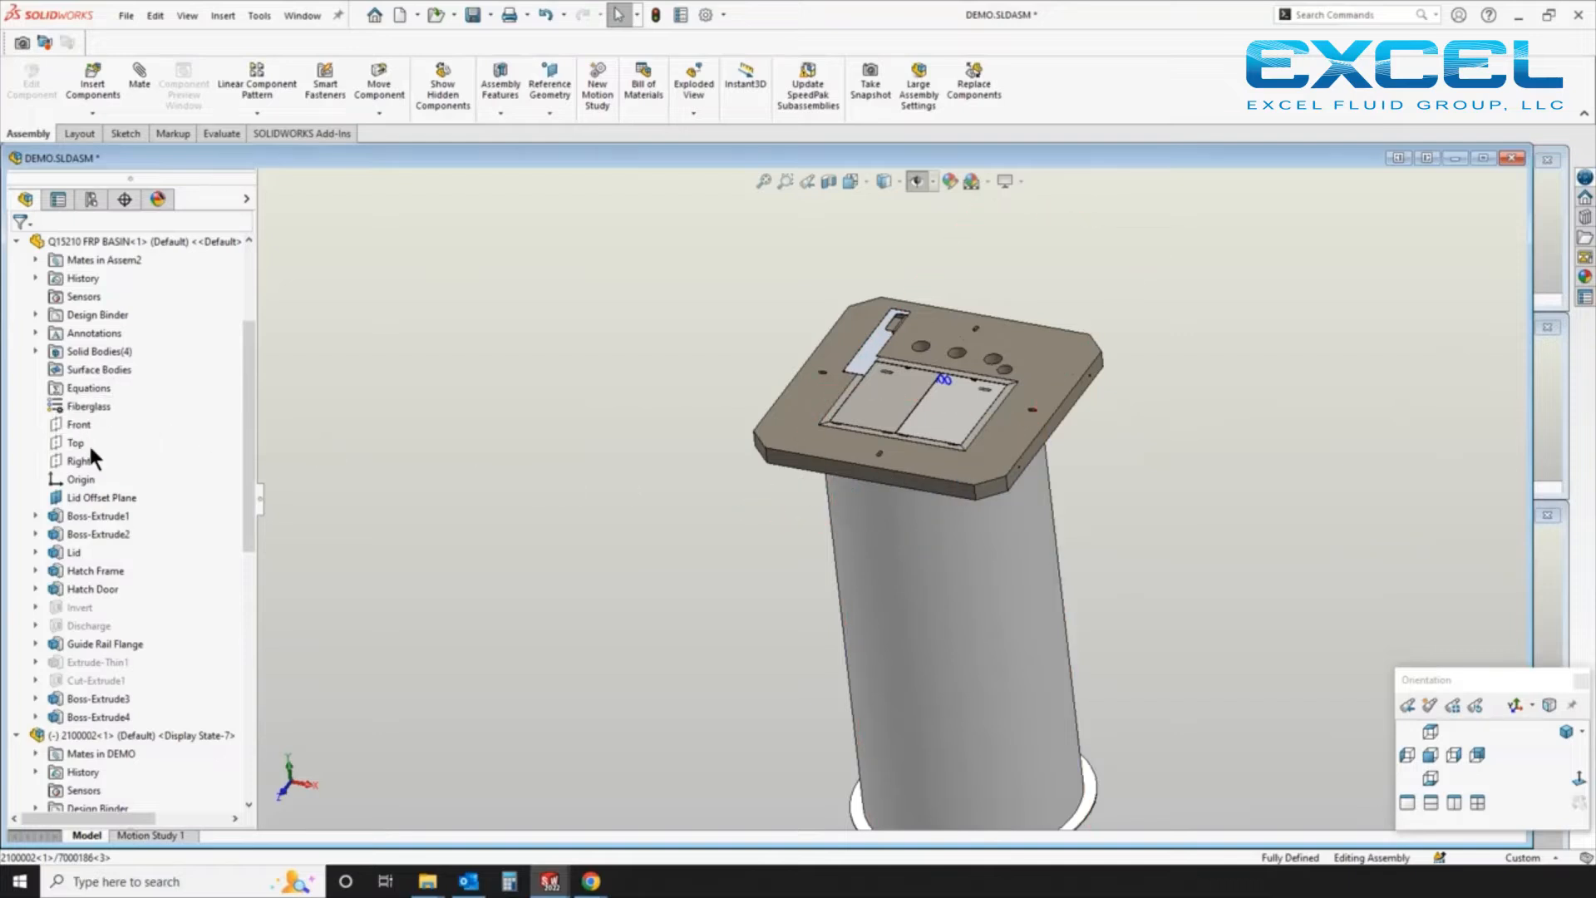
Add a coincident mate between the lid slab's Right Plane and the assembly's Right Plane
{"action": "left_click_drag", "start_coordinate": [801, 431], "coordinate": [824, 405]}
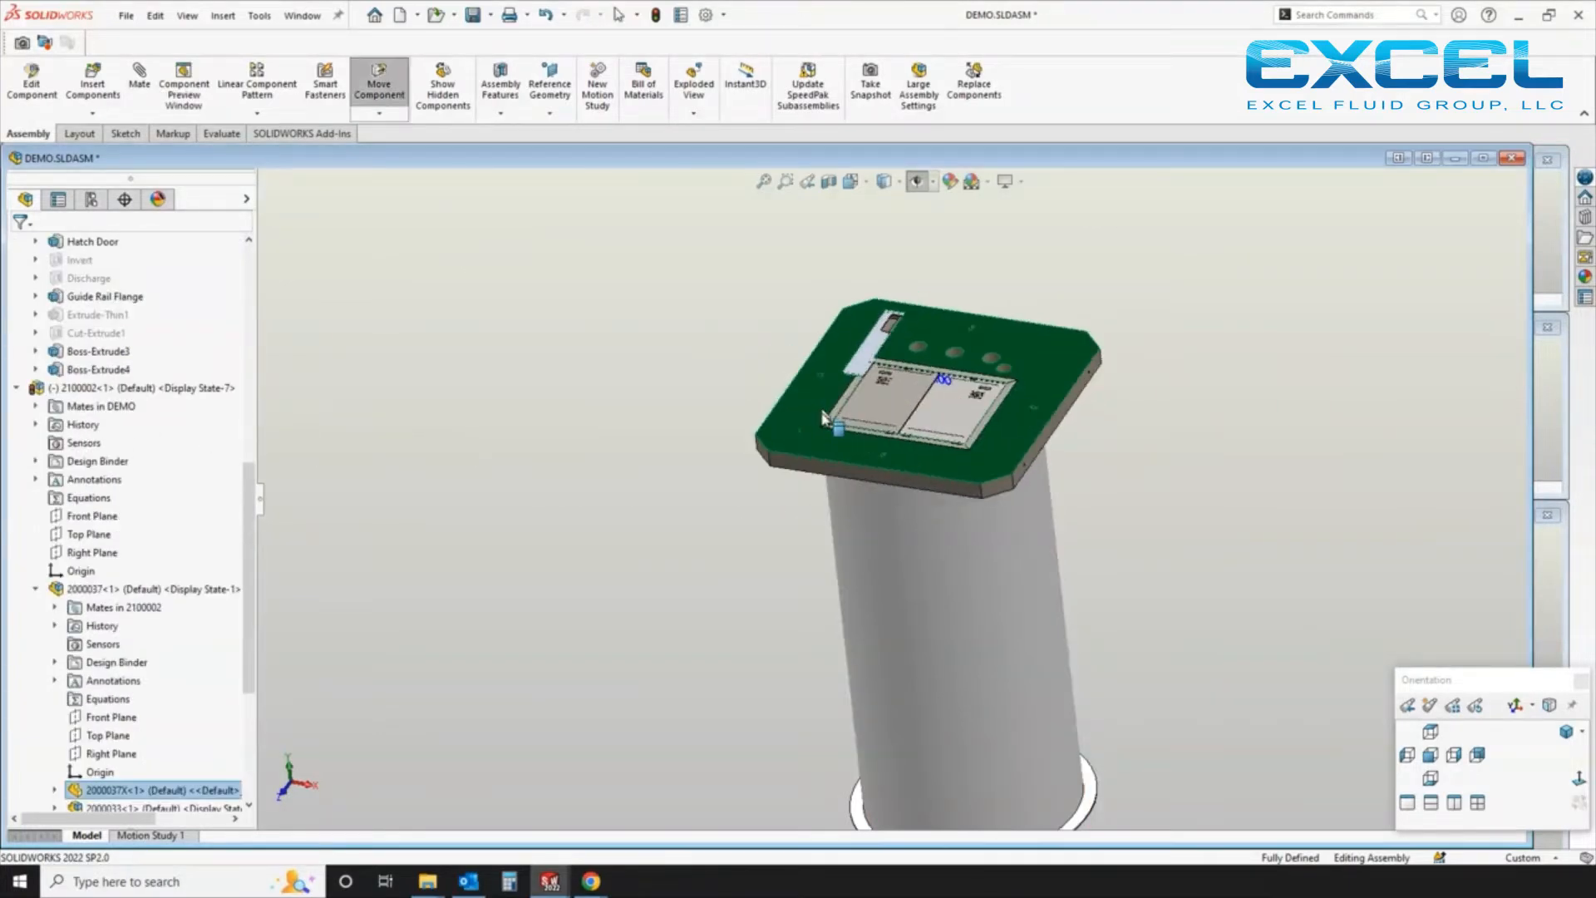
{"action": "key", "text": "Escape"}
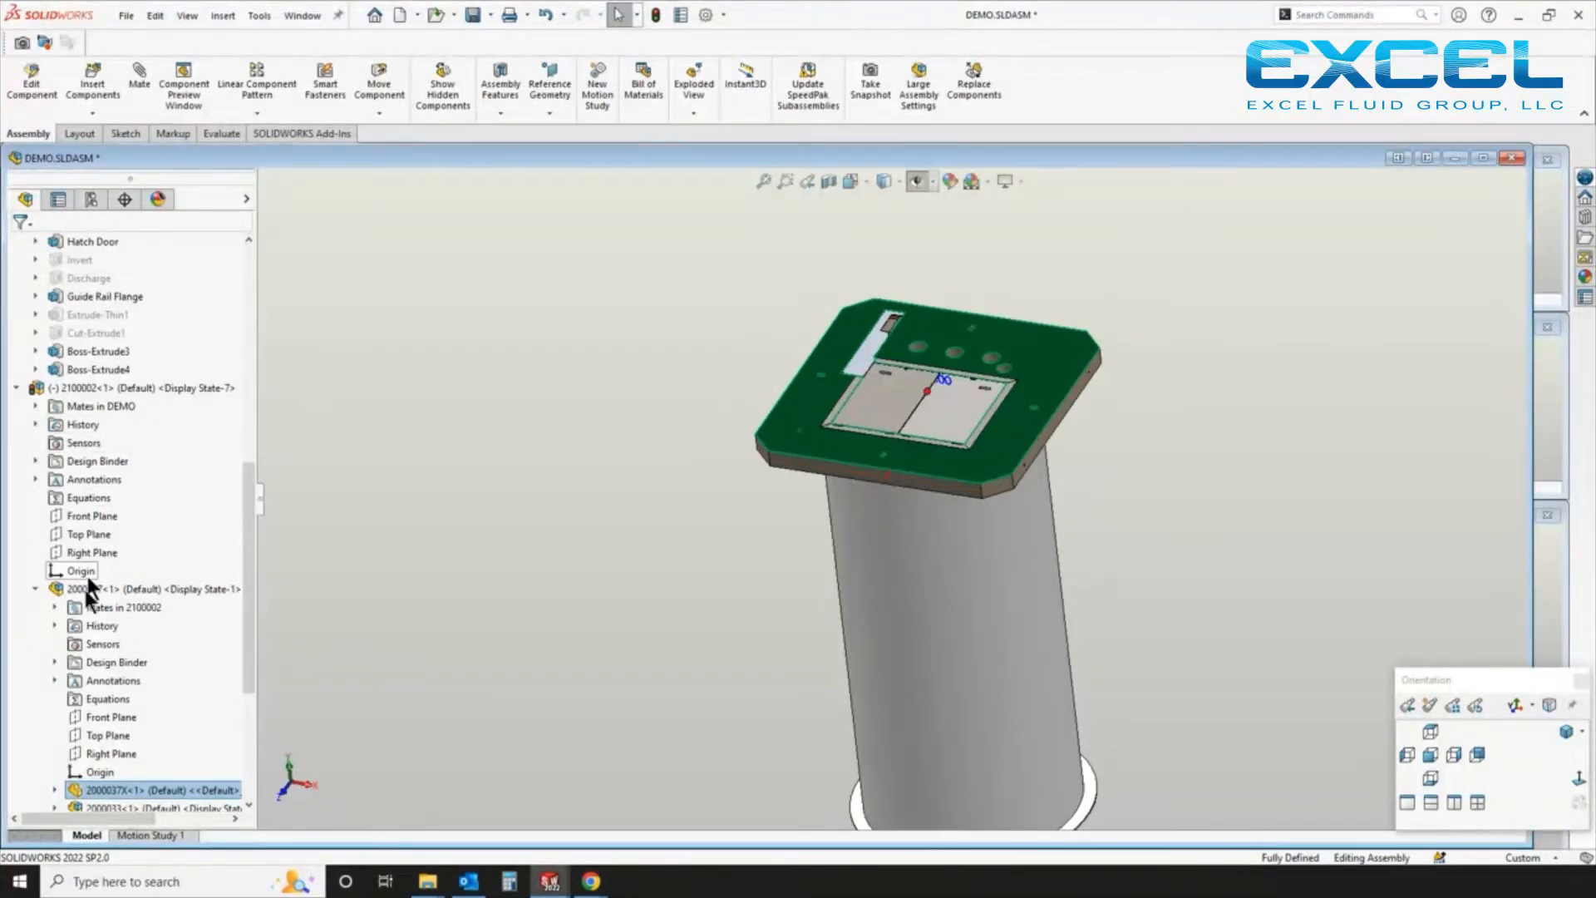
{"action": "left_click", "coordinate": [114, 752]}
{"action": "scroll", "coordinate": [87, 658], "scroll_direction": "up", "scroll_amount": 9}
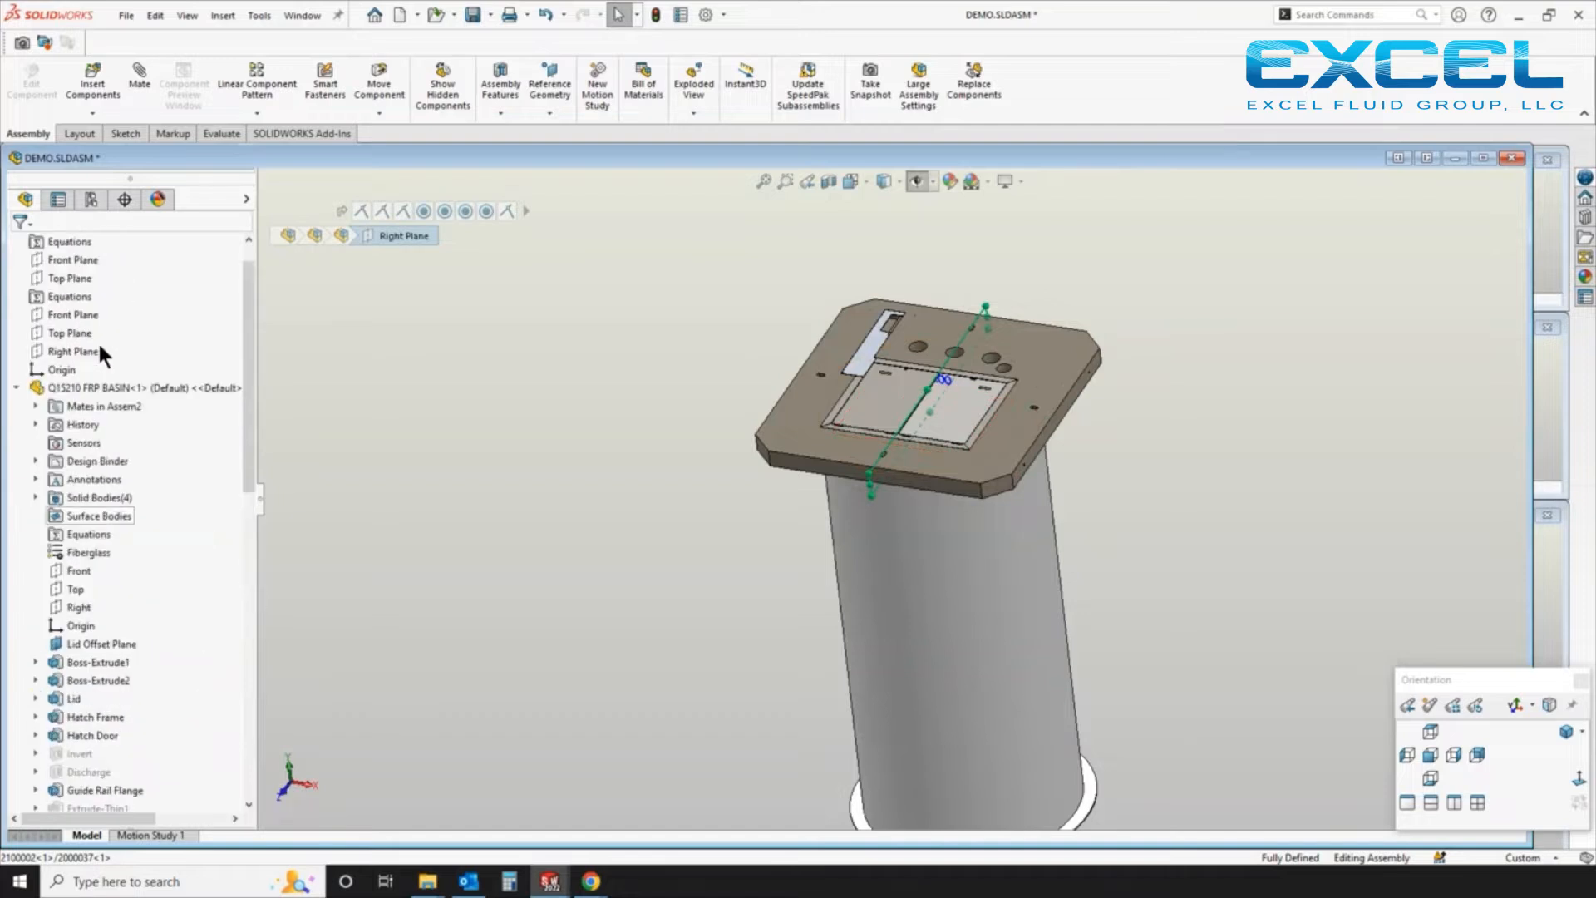
{"action": "left_click", "coordinate": [70, 387], "text": "ctrl"}
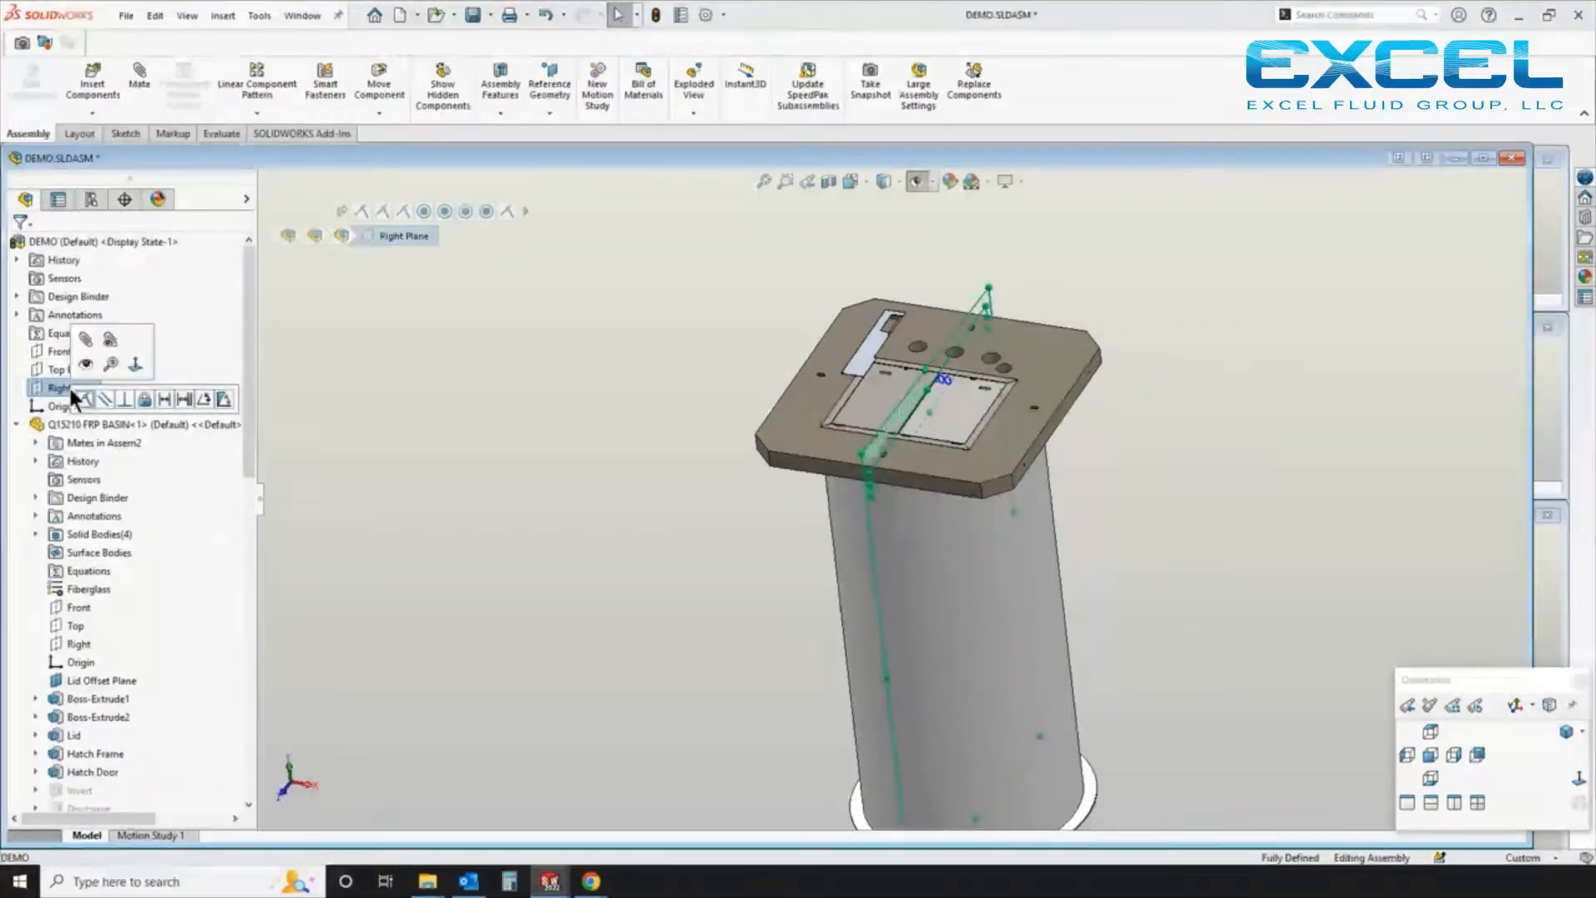
{"action": "left_click", "coordinate": [86, 398]}
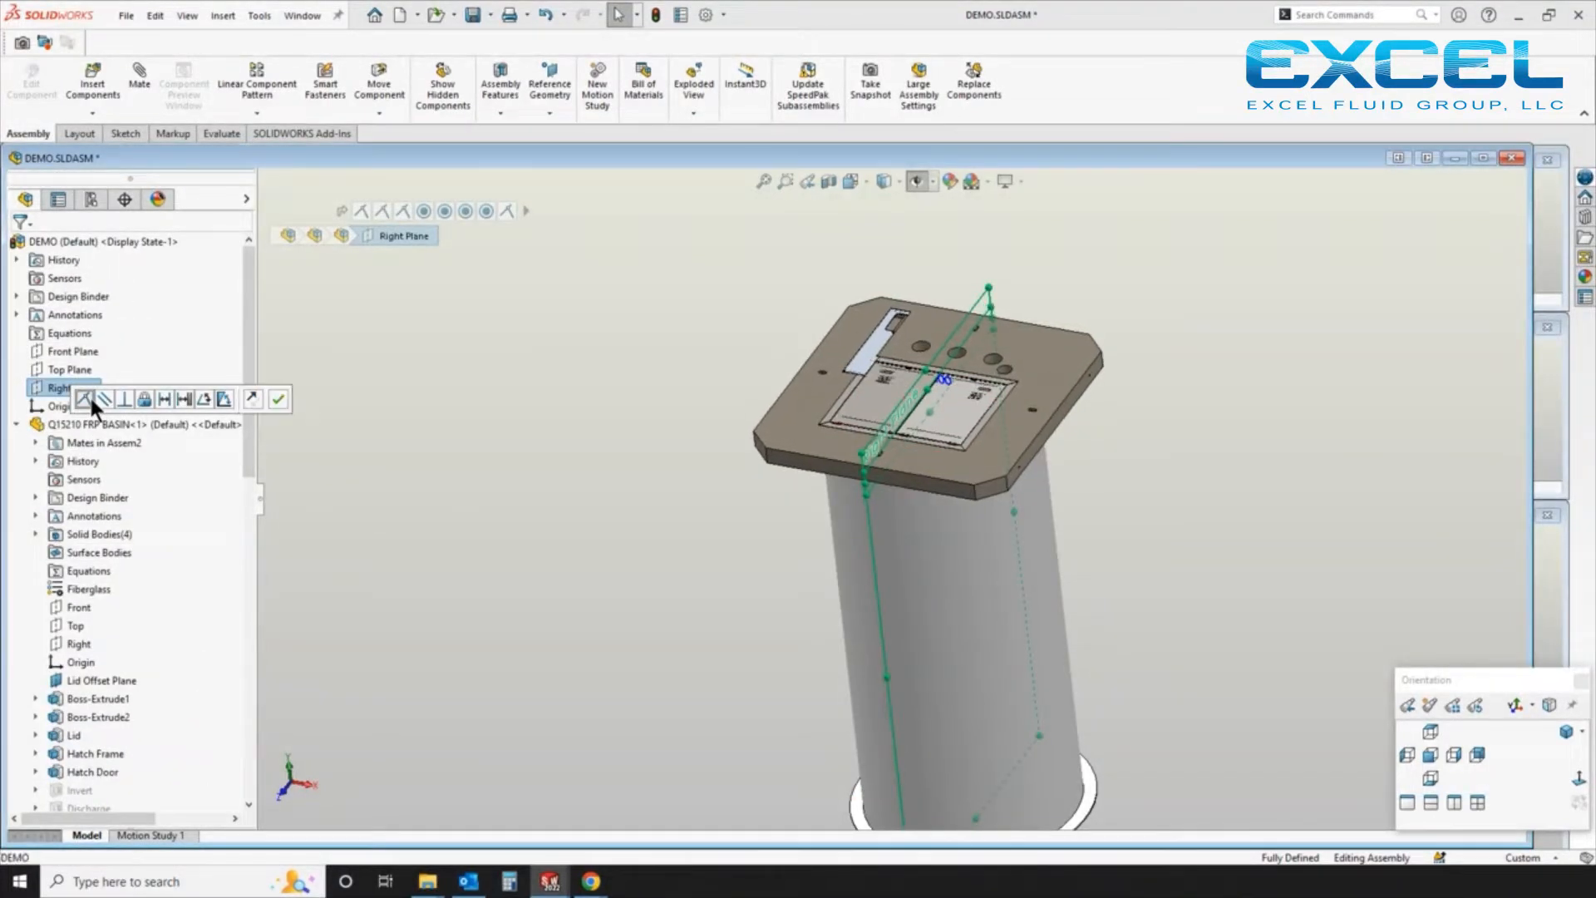
Collapse the basin and lid entries in the component tree and select each one to check it
{"action": "left_click", "coordinate": [18, 425]}
{"action": "left_click", "coordinate": [18, 442]}
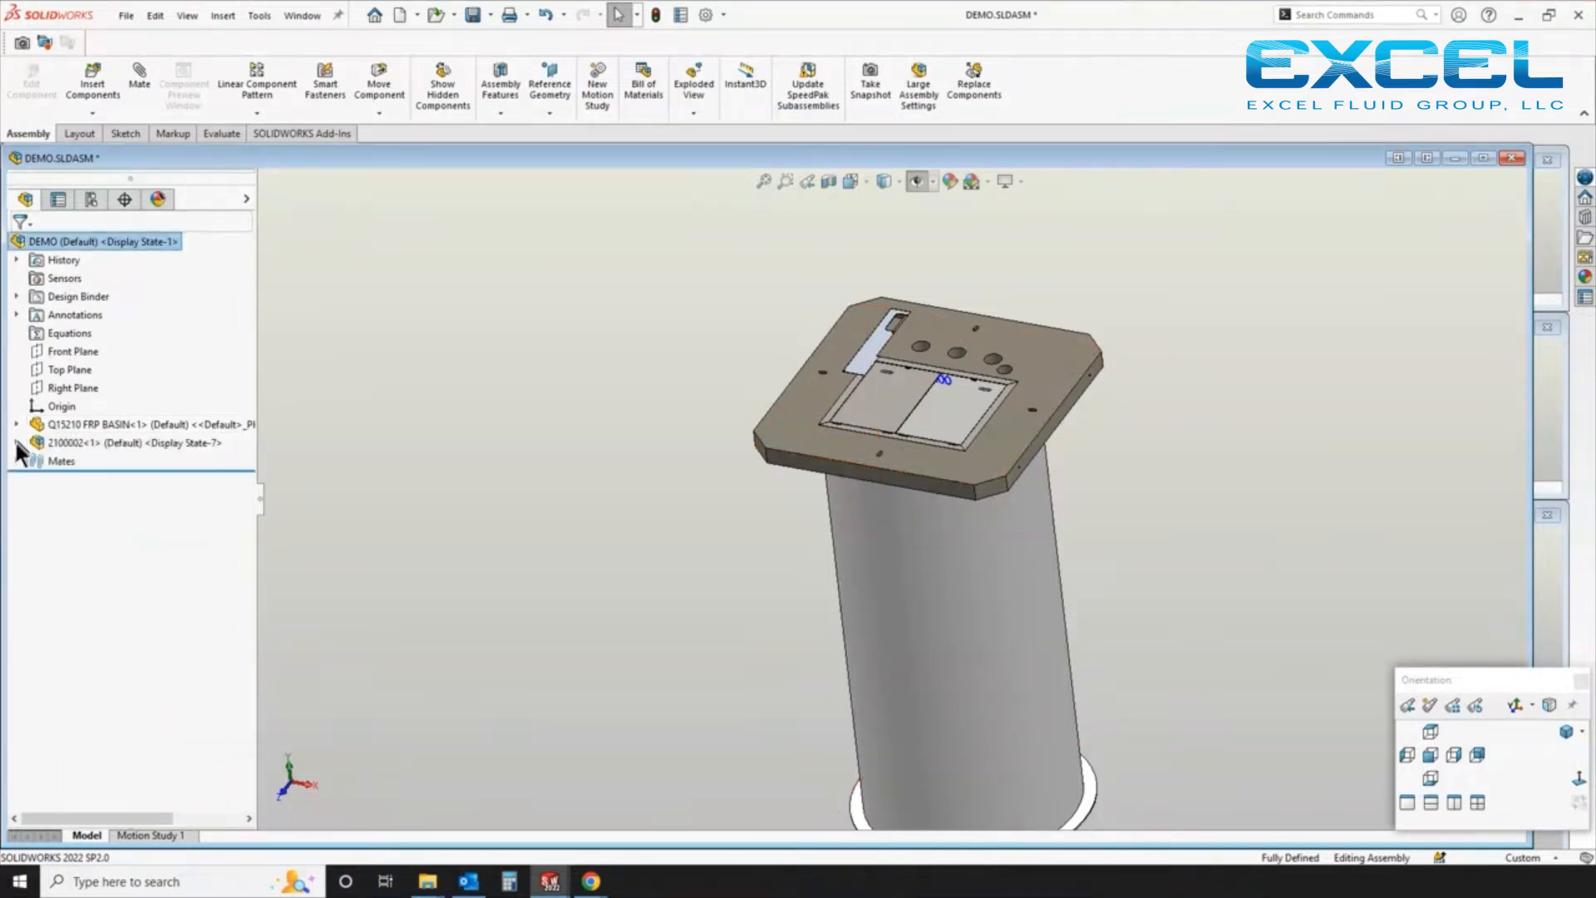
{"action": "left_click", "coordinate": [62, 440]}
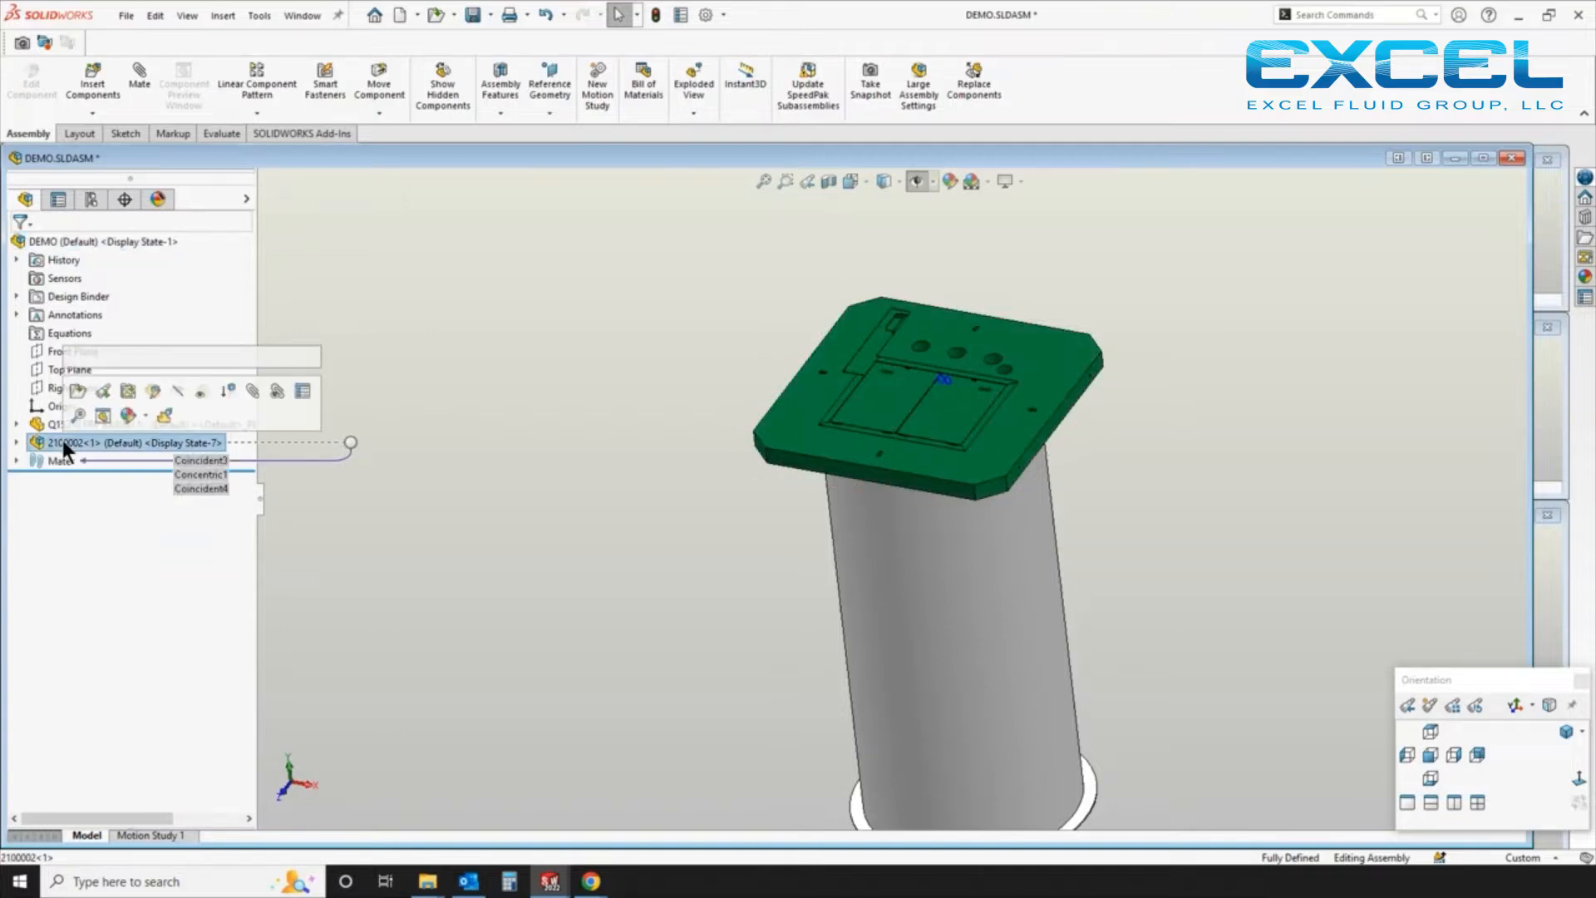
{"action": "left_click", "coordinate": [57, 426]}
{"action": "left_click", "coordinate": [316, 446]}
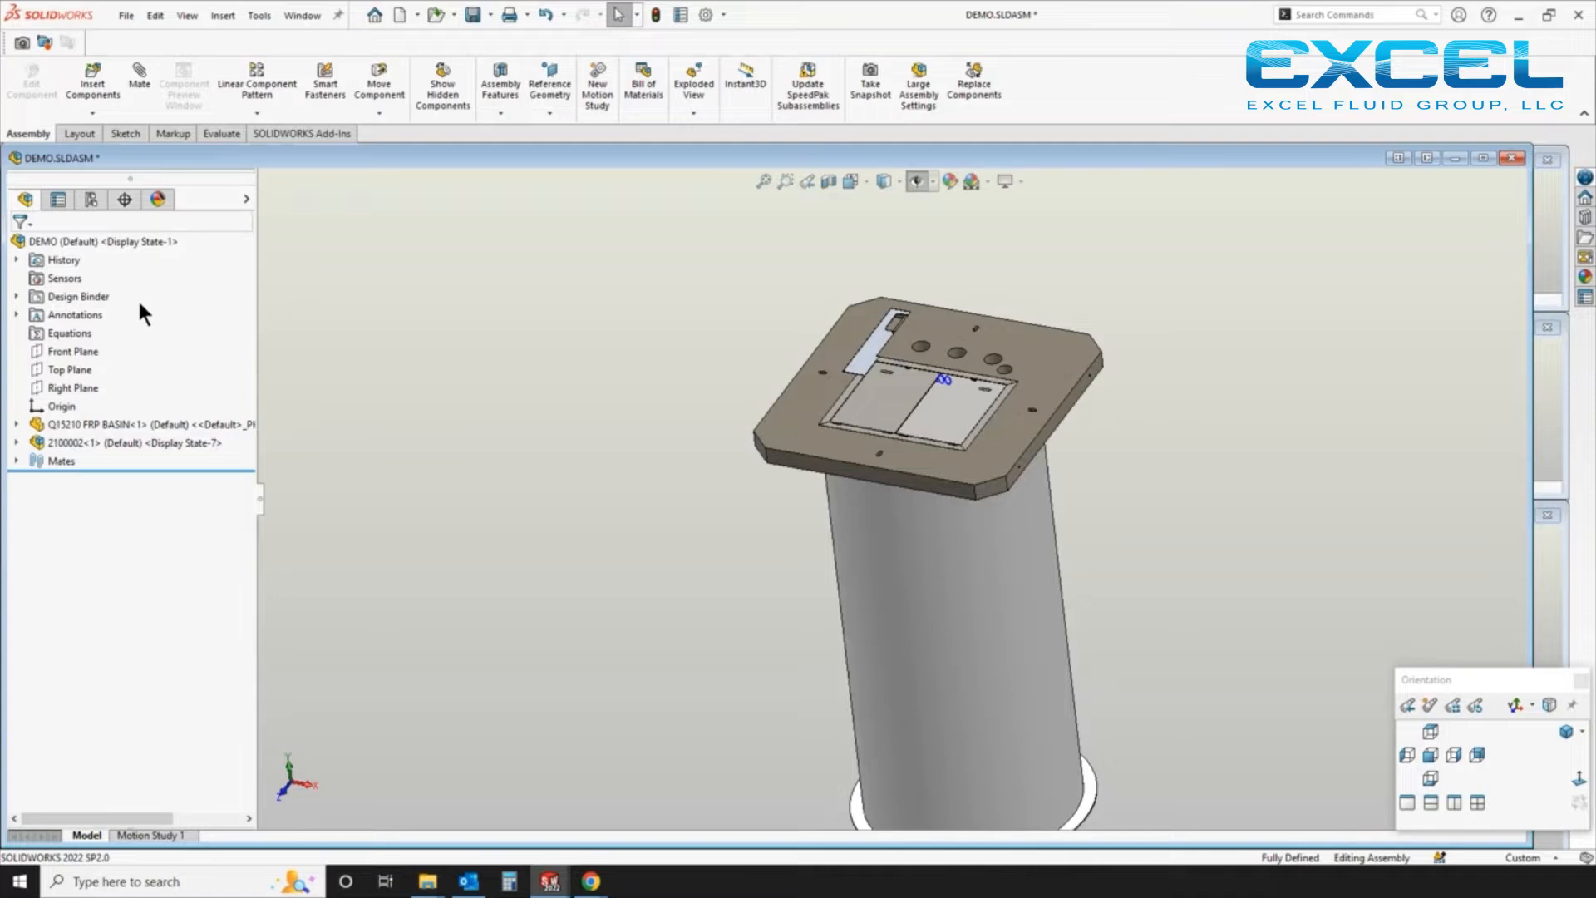
Insert the 1000001 cabinet assembly beside the lid in its Default configuration
{"action": "left_click", "coordinate": [87, 82]}
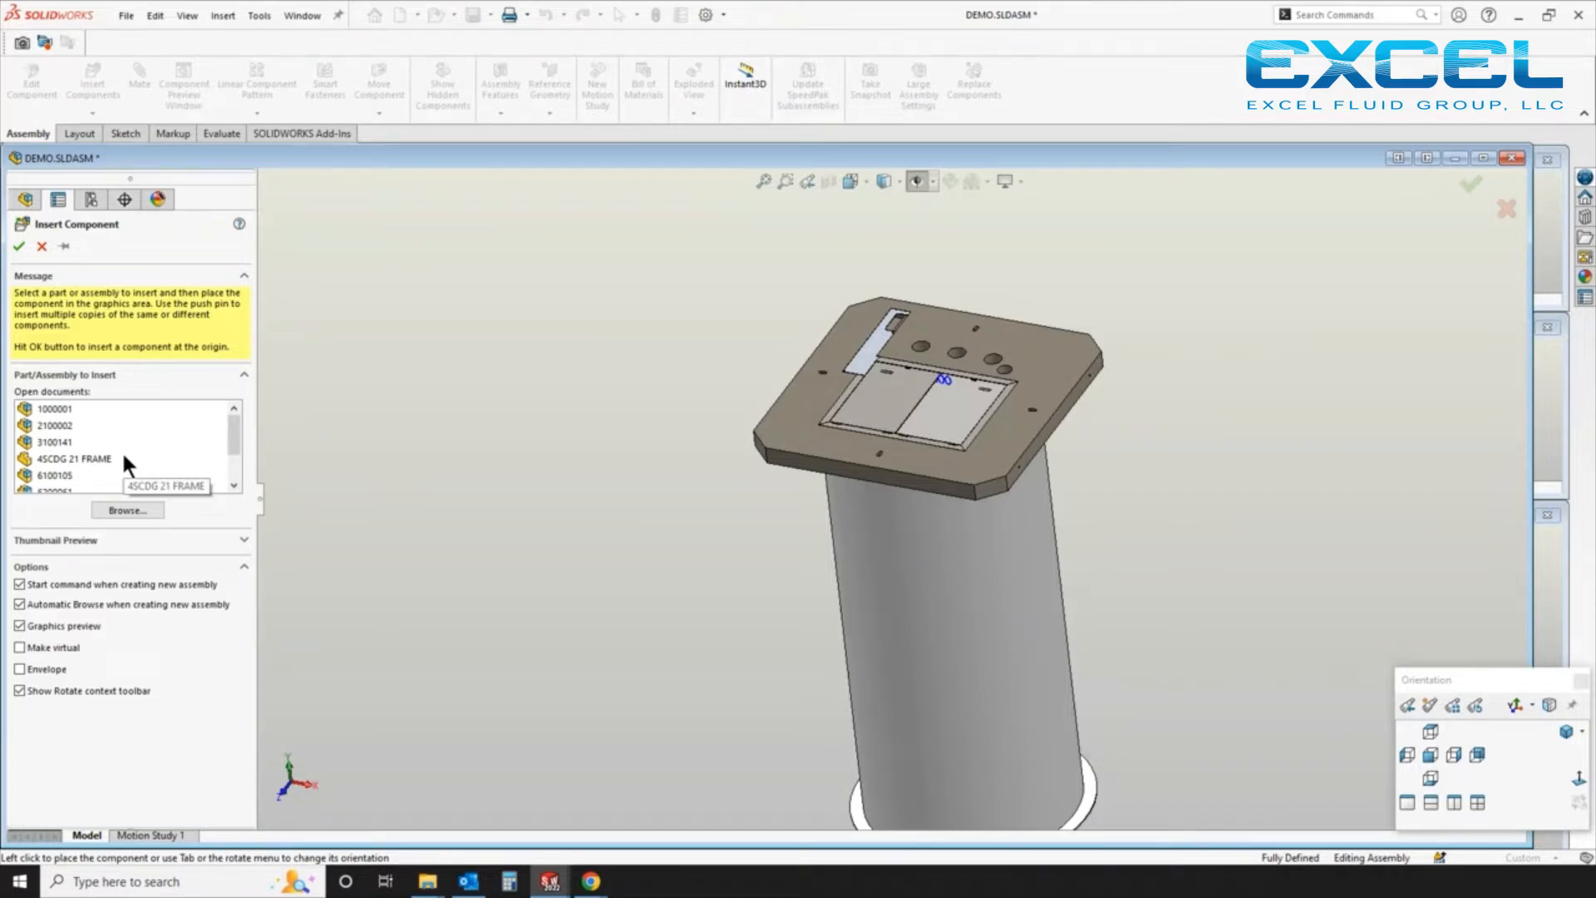
{"action": "left_click", "coordinate": [54, 408]}
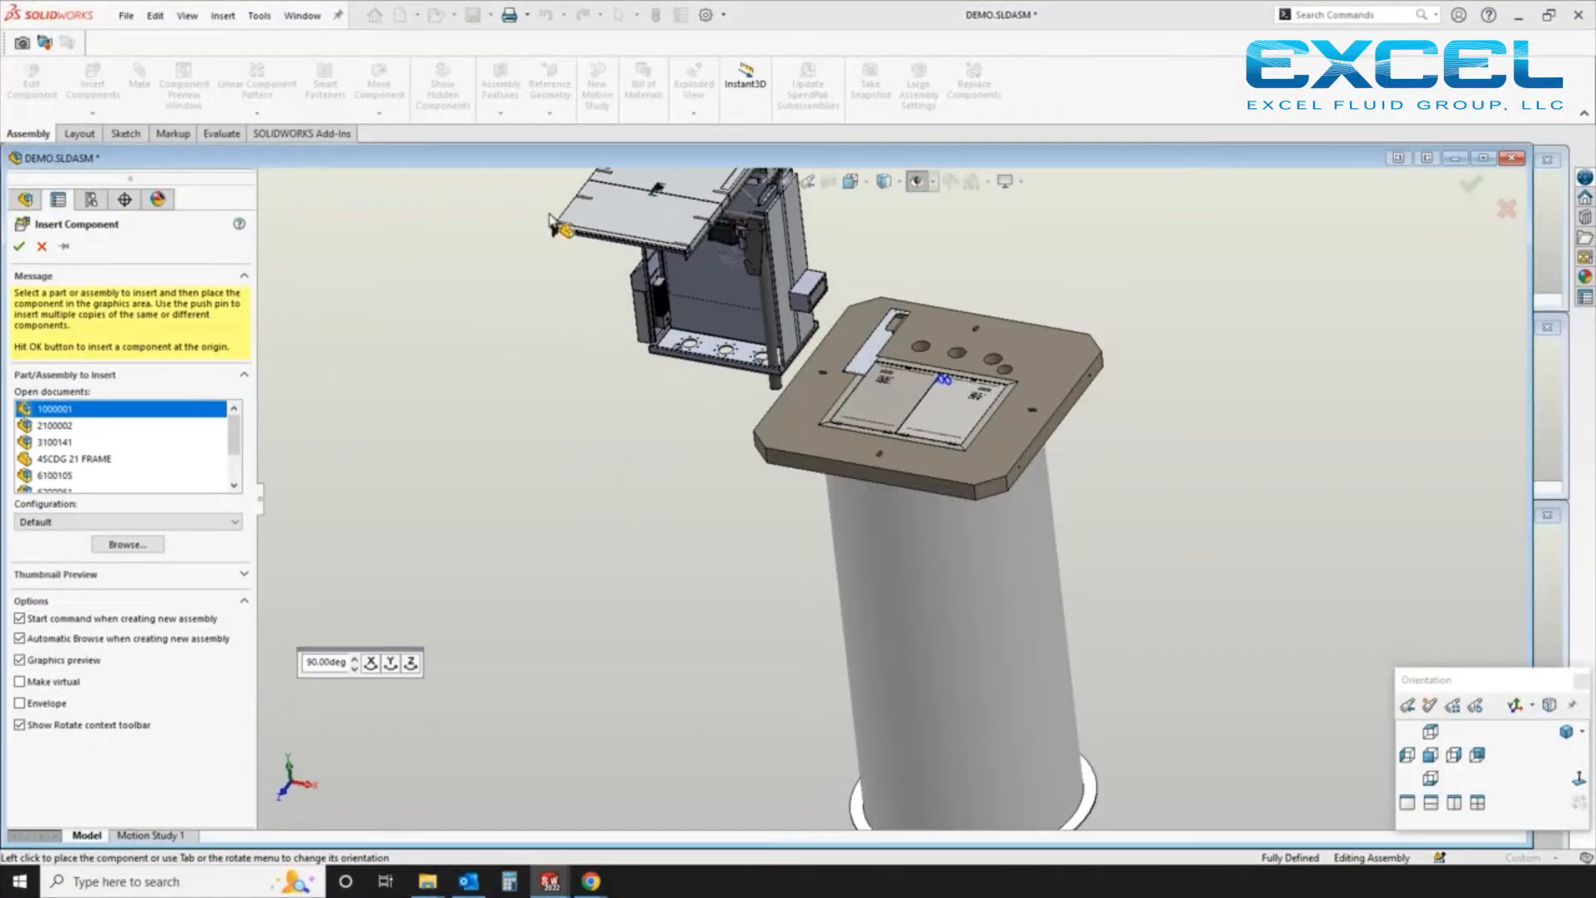
{"action": "left_click", "coordinate": [541, 241]}
Mate the lid slab's upper face coincident with the underside of the cabinet's base plate
{"action": "left_click", "coordinate": [794, 399]}
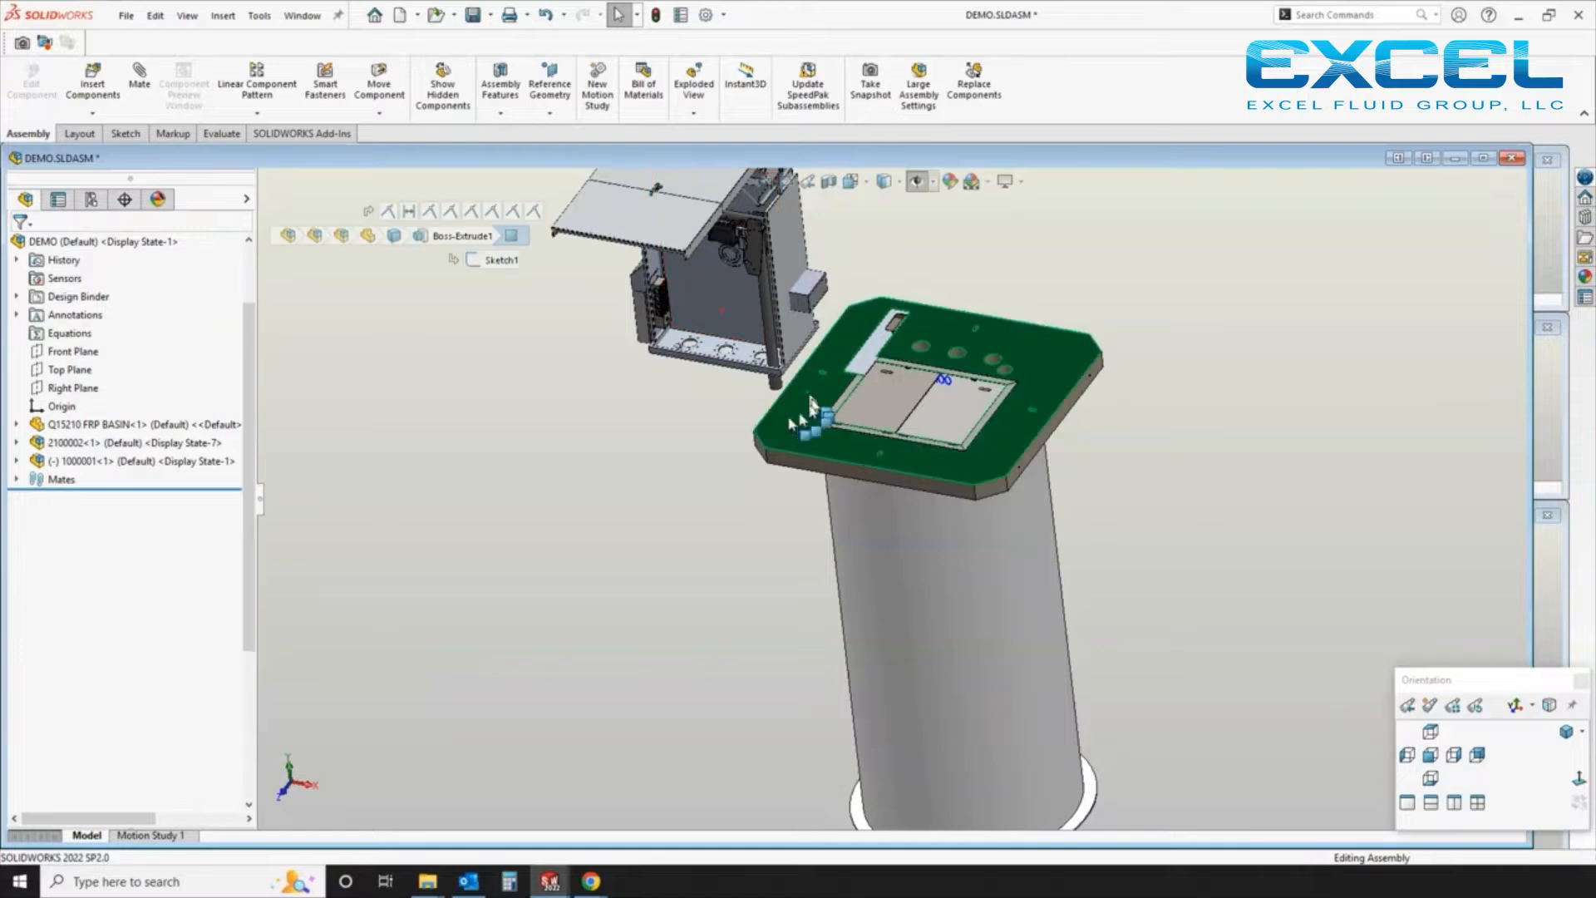
{"action": "middle_click_drag", "start_coordinate": [732, 441], "coordinate": [715, 374]}
{"action": "scroll", "coordinate": [719, 384], "scroll_direction": "down", "scroll_amount": 5}
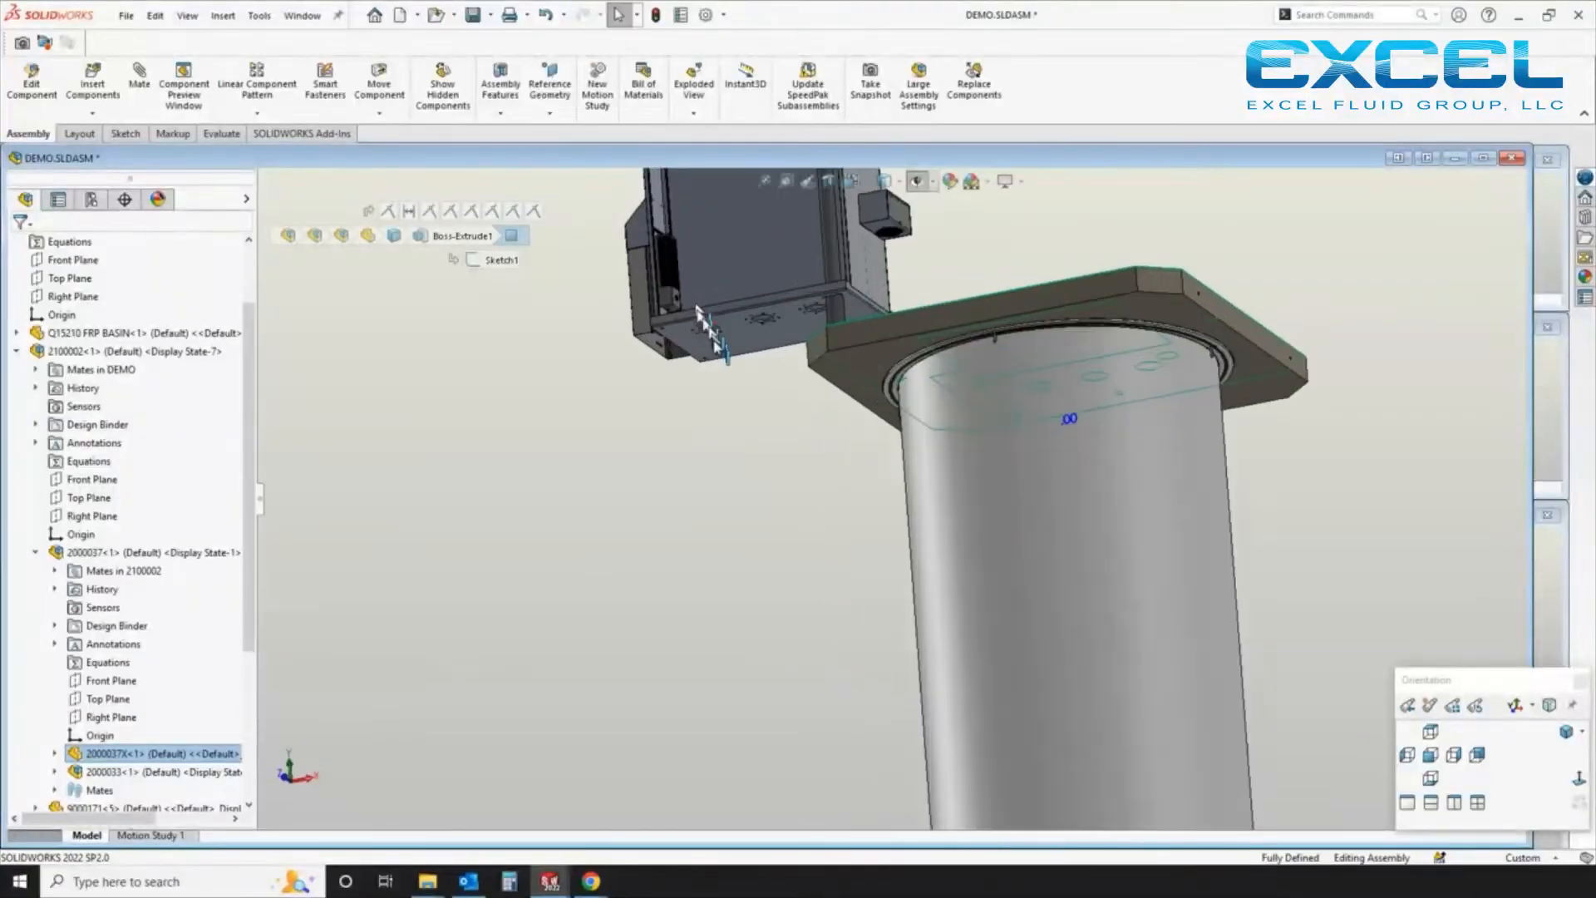
{"action": "left_click", "coordinate": [720, 384]}
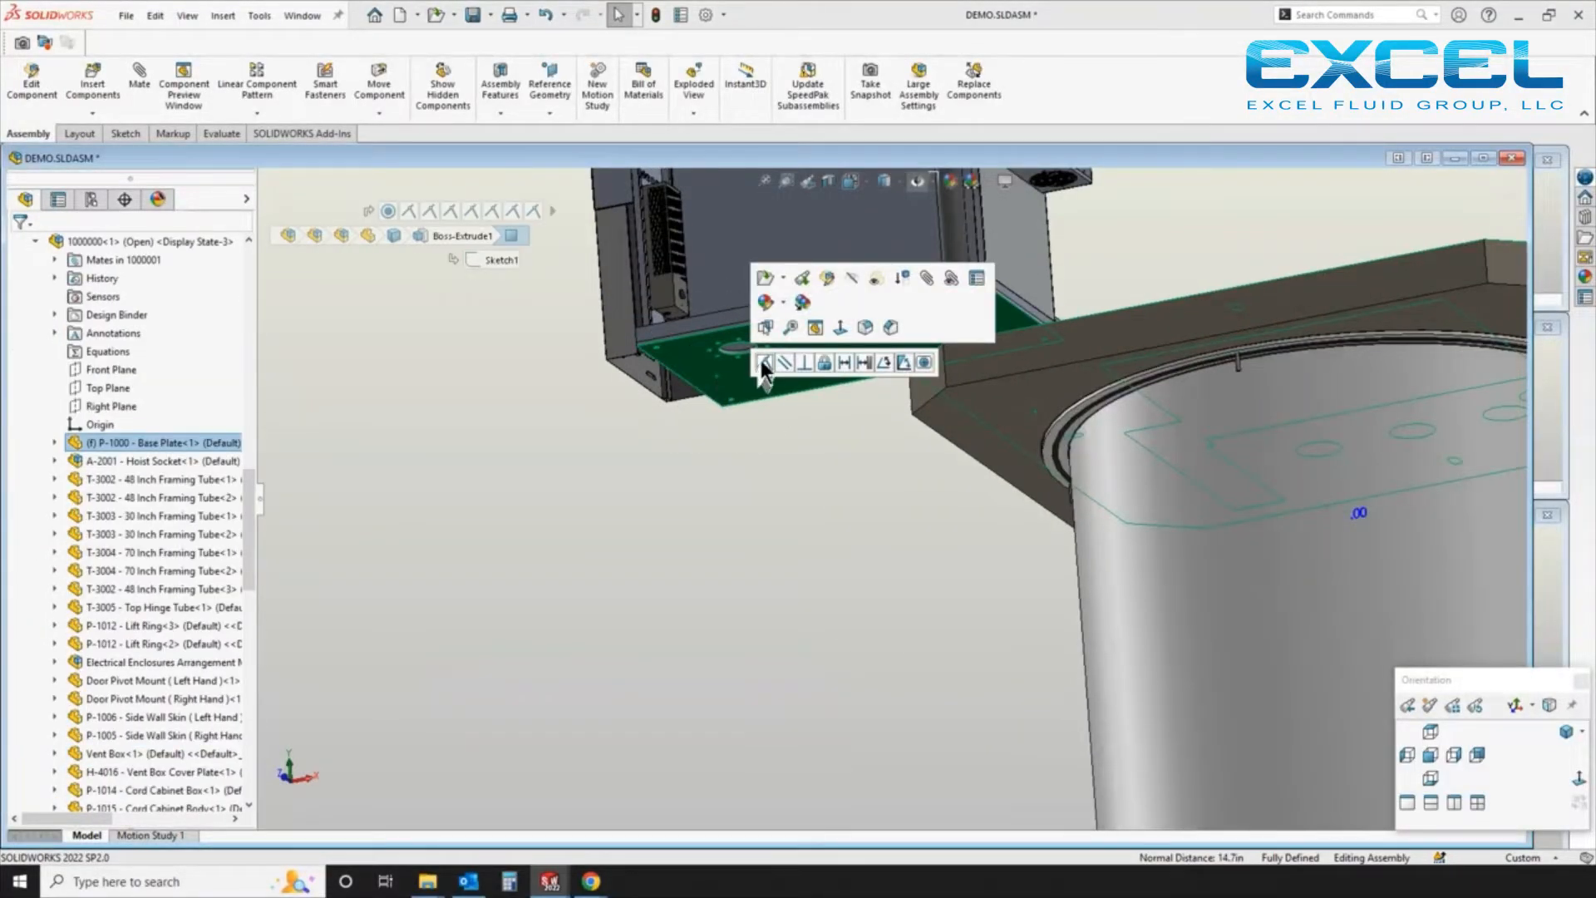
{"action": "left_click", "coordinate": [765, 359]}
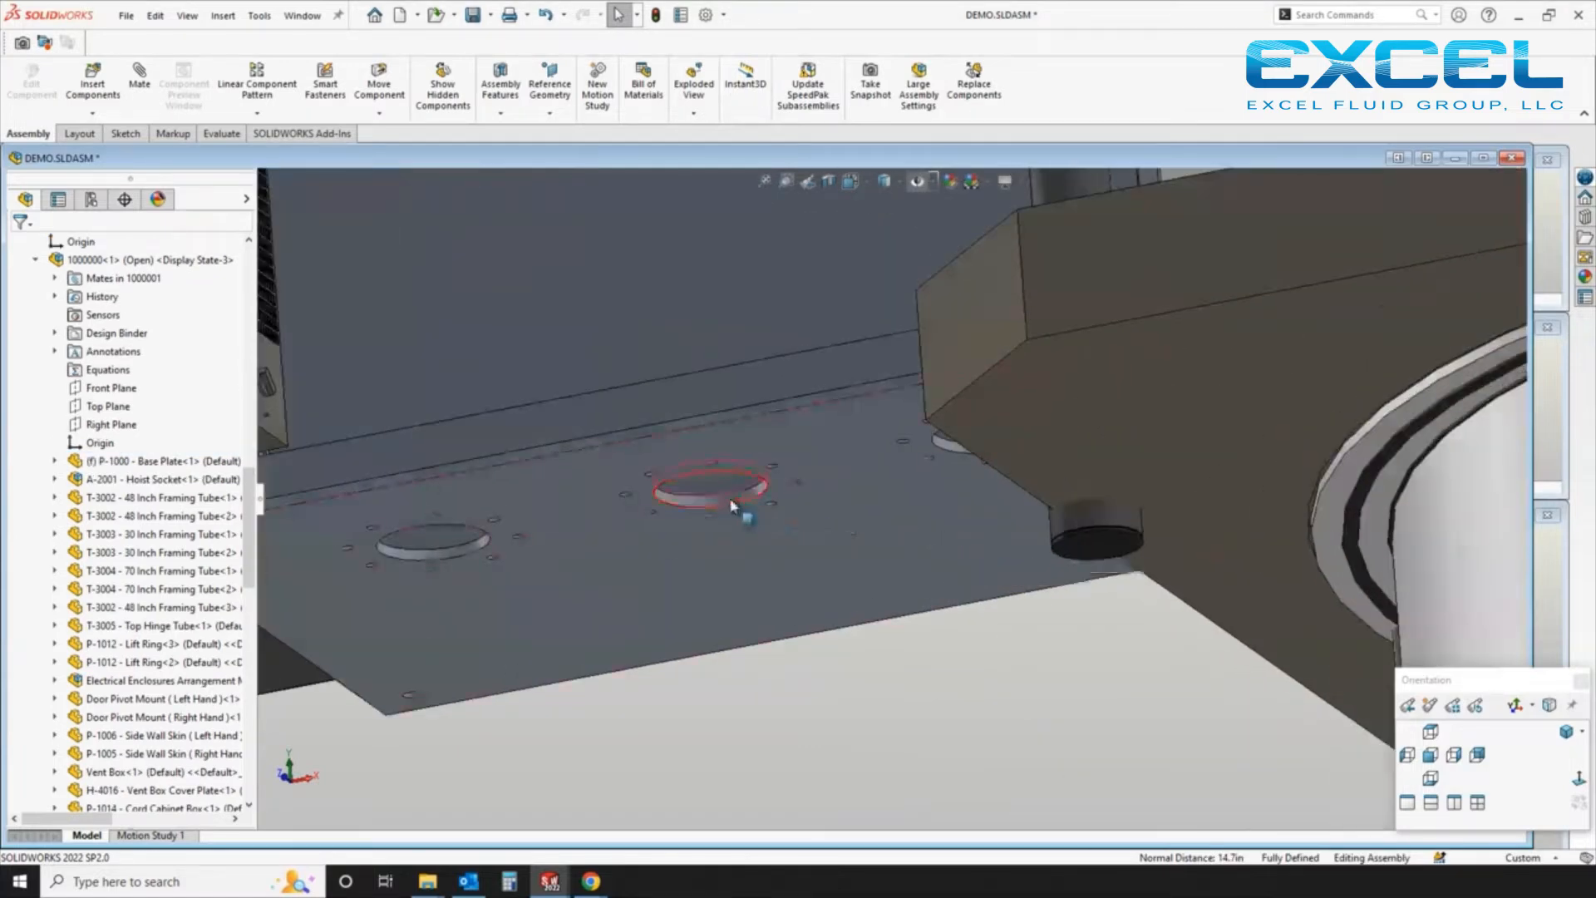
Mate the middle hole of the cabinet's base plate concentric with the middle hole of the row in the lid slab
{"action": "left_click", "coordinate": [742, 506]}
{"action": "scroll", "coordinate": [848, 505], "scroll_direction": "up", "scroll_amount": 4}
{"action": "middle_click_drag", "start_coordinate": [848, 506], "coordinate": [923, 756]}
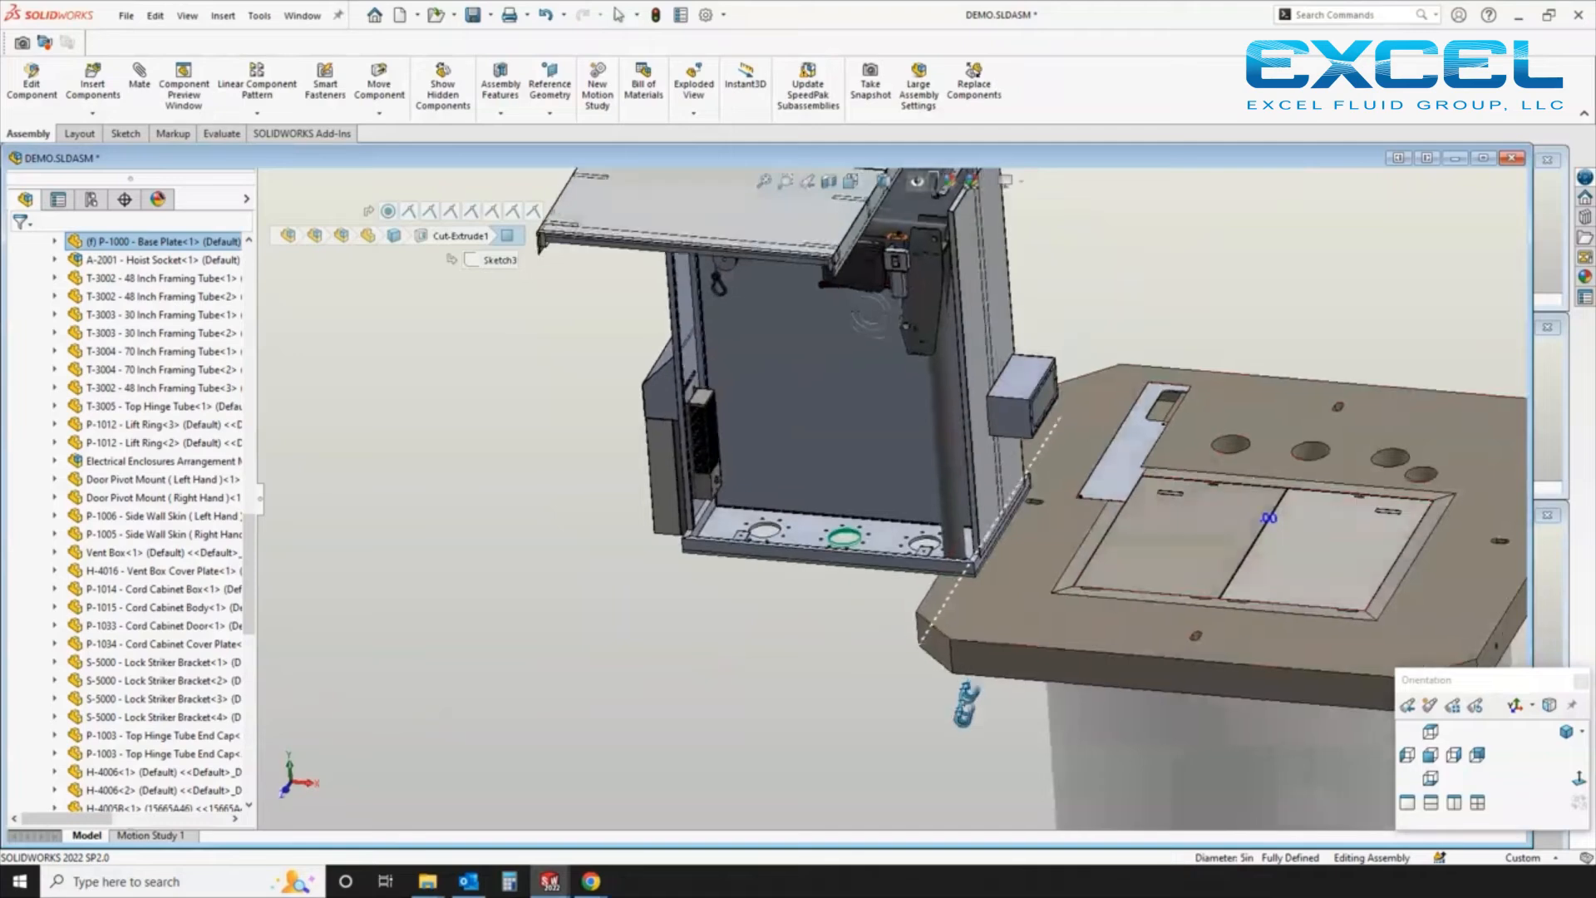
{"action": "left_click", "coordinate": [1297, 458]}
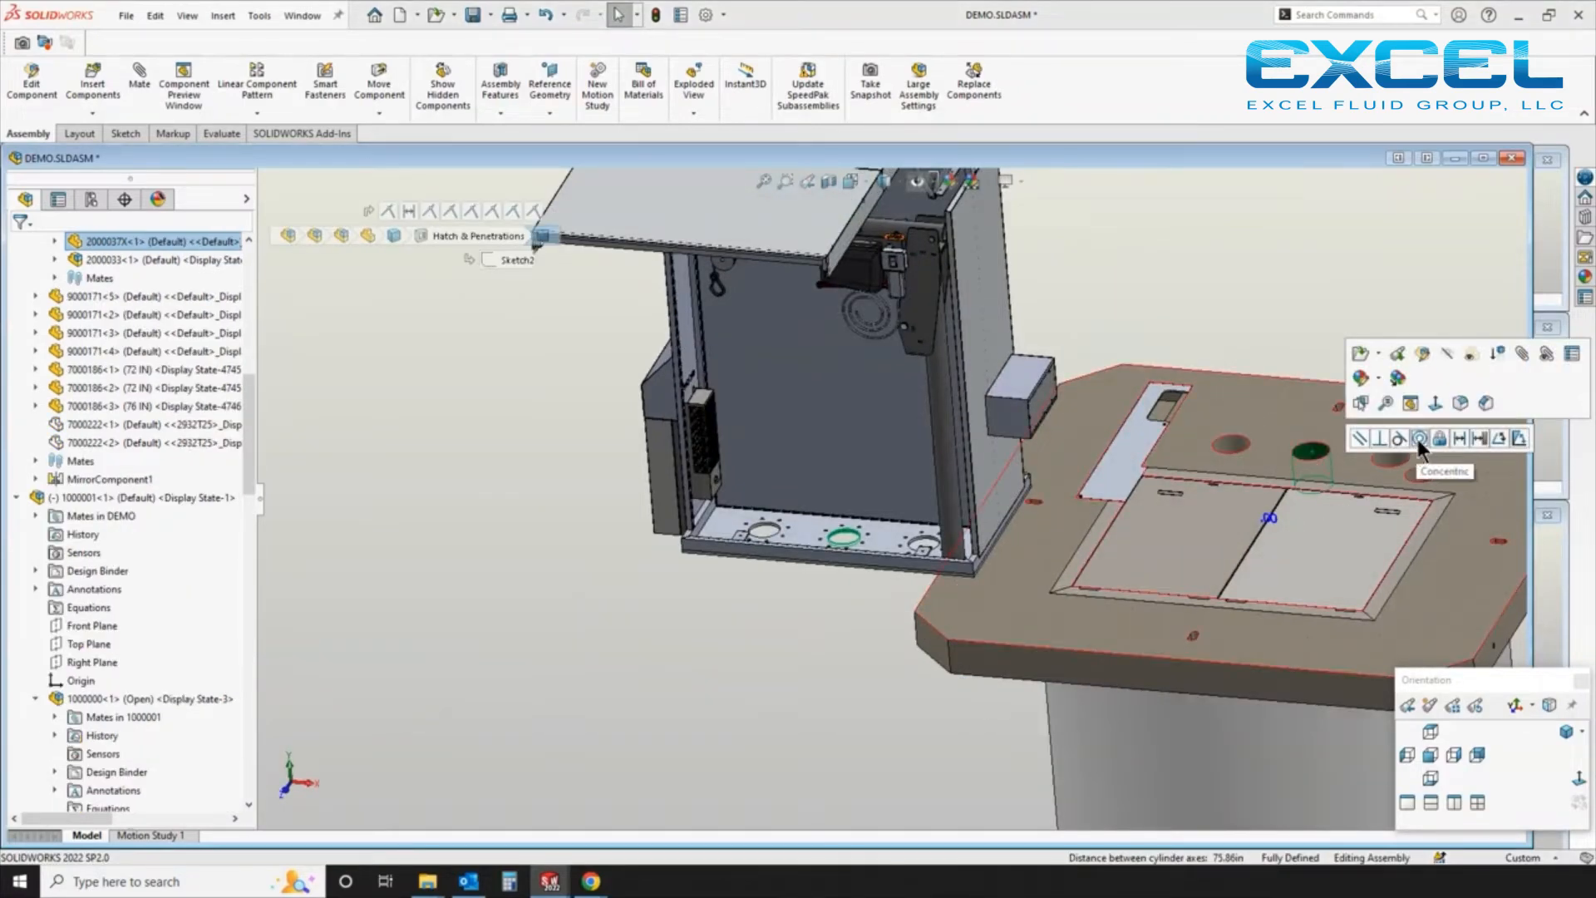
{"action": "left_click", "coordinate": [1418, 439]}
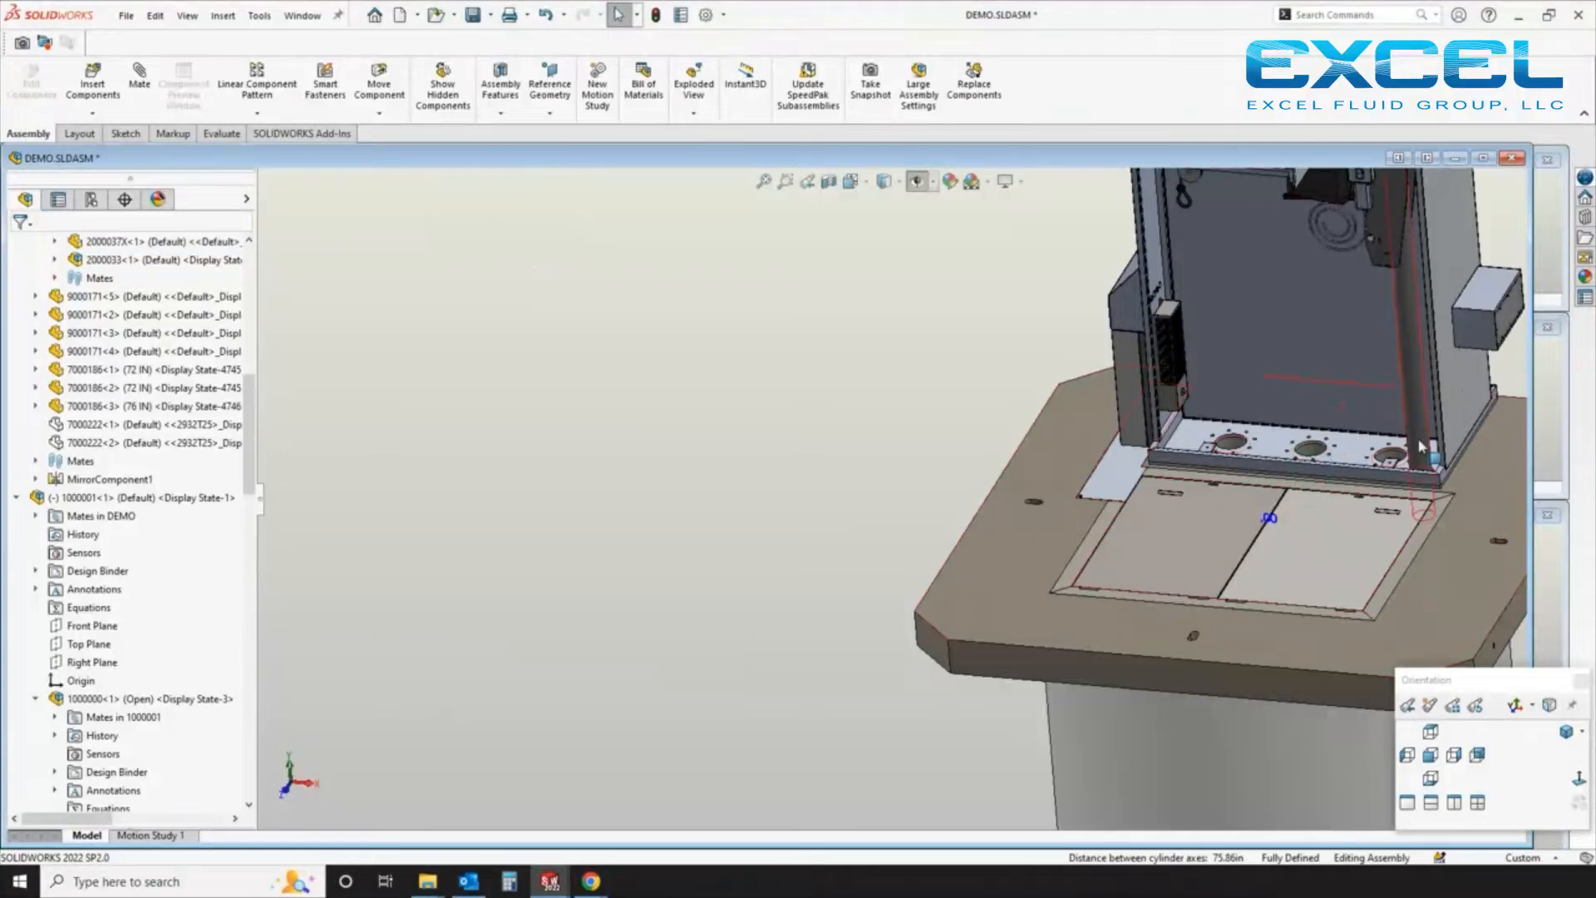
Add a parallel mate between the cabinet assembly's Front Plane and the assembly's Front Plane, and collapse the component tree
{"action": "left_click", "coordinate": [87, 628]}
{"action": "scroll", "coordinate": [582, 548], "scroll_direction": "up", "scroll_amount": 5}
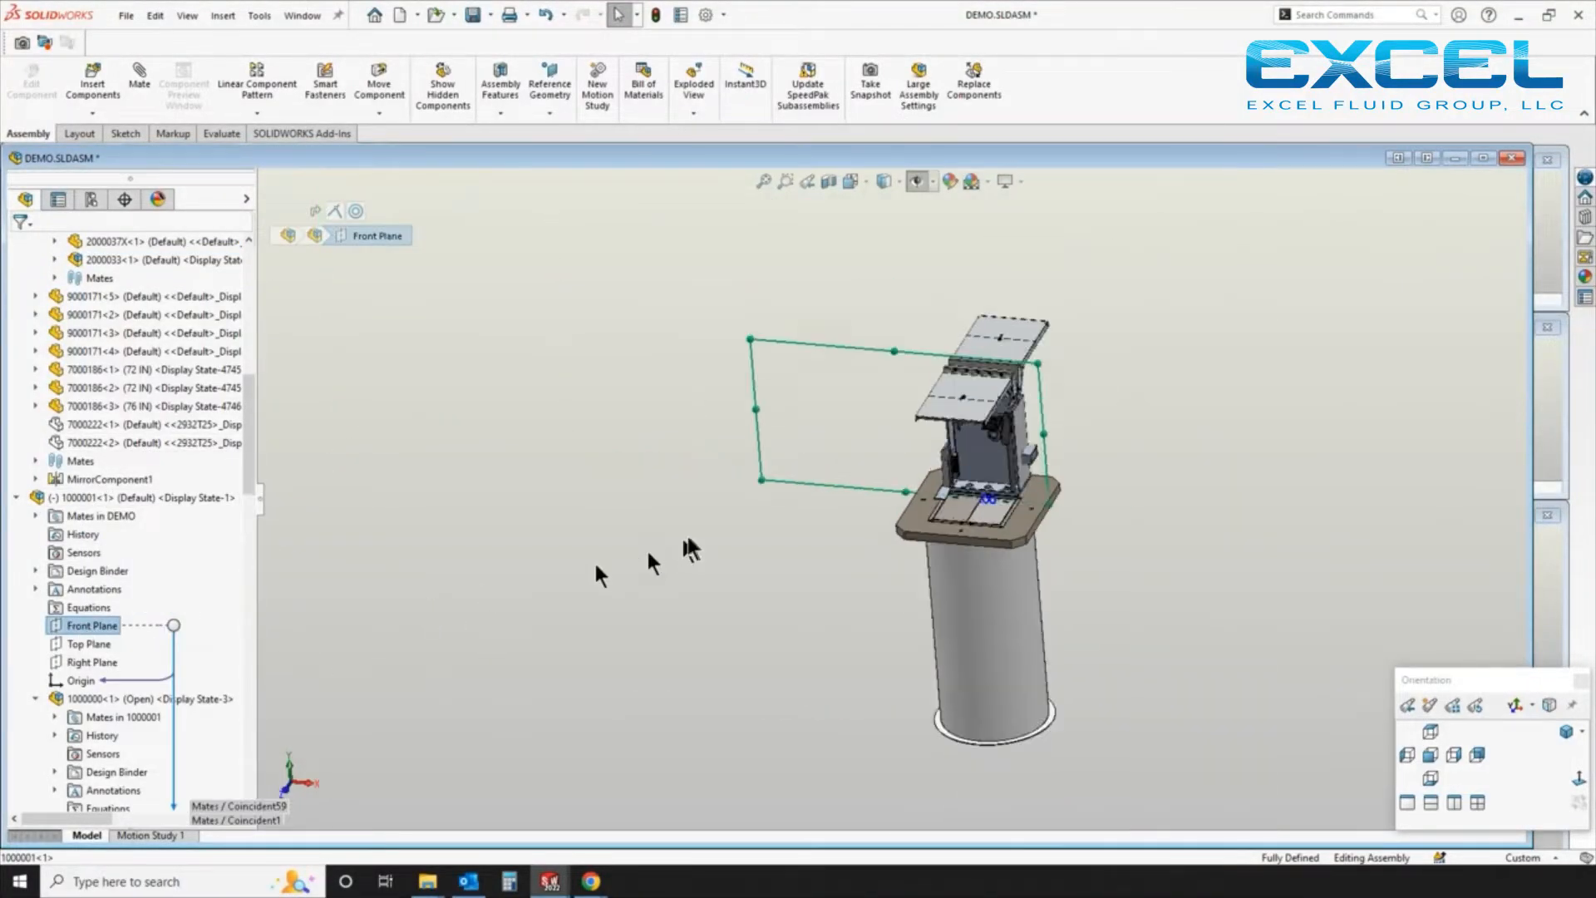
{"action": "scroll", "coordinate": [73, 411], "scroll_direction": "up", "scroll_amount": 10}
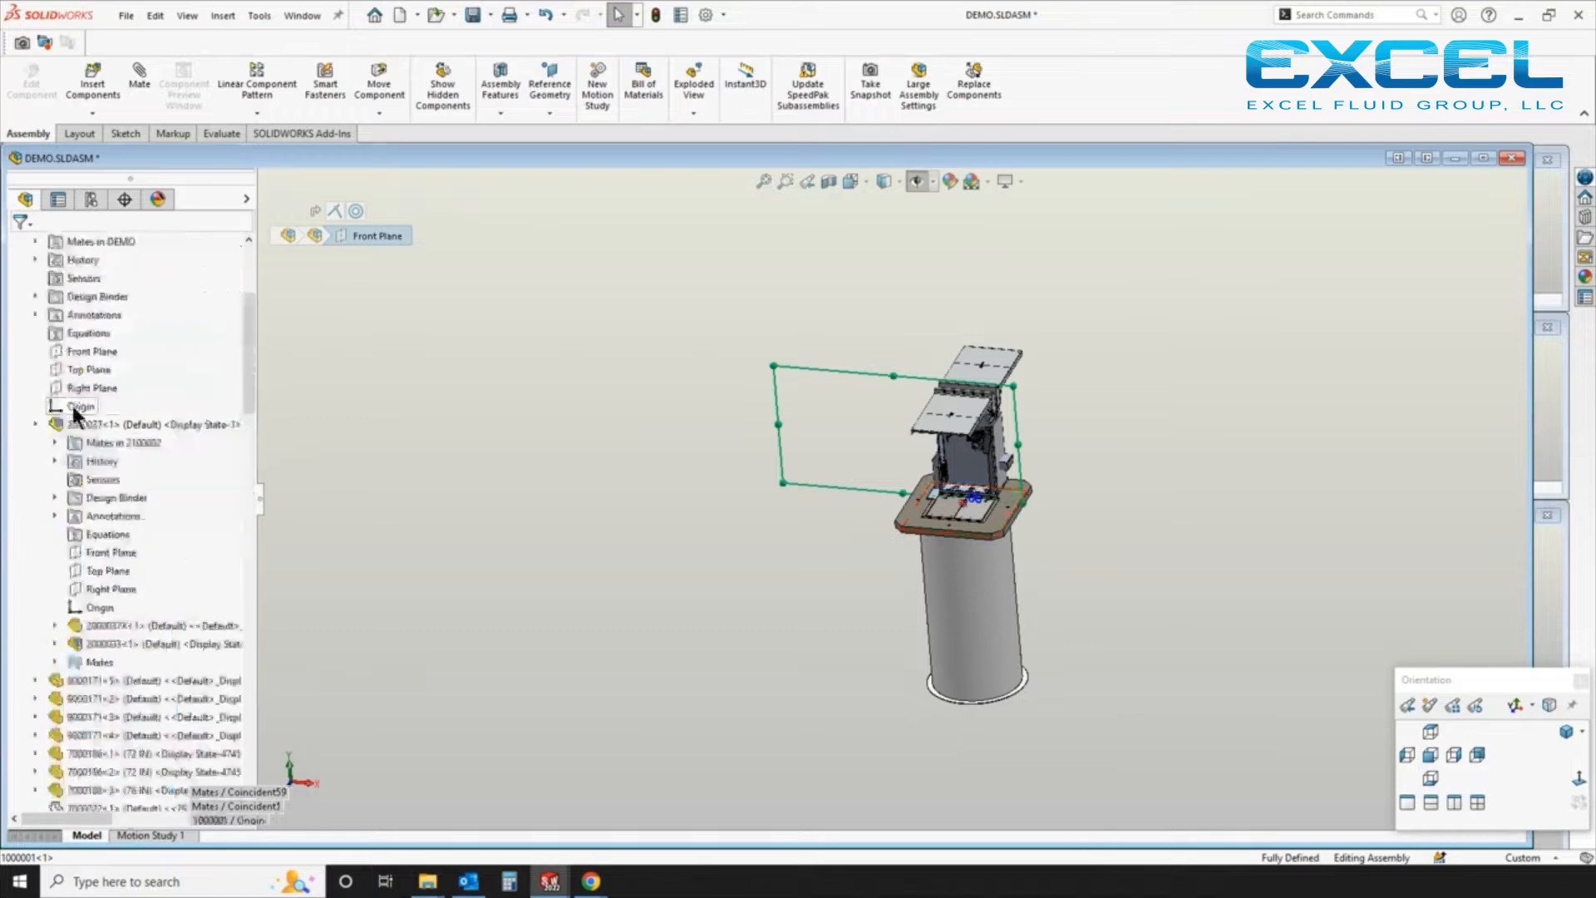
{"action": "left_click", "coordinate": [58, 349]}
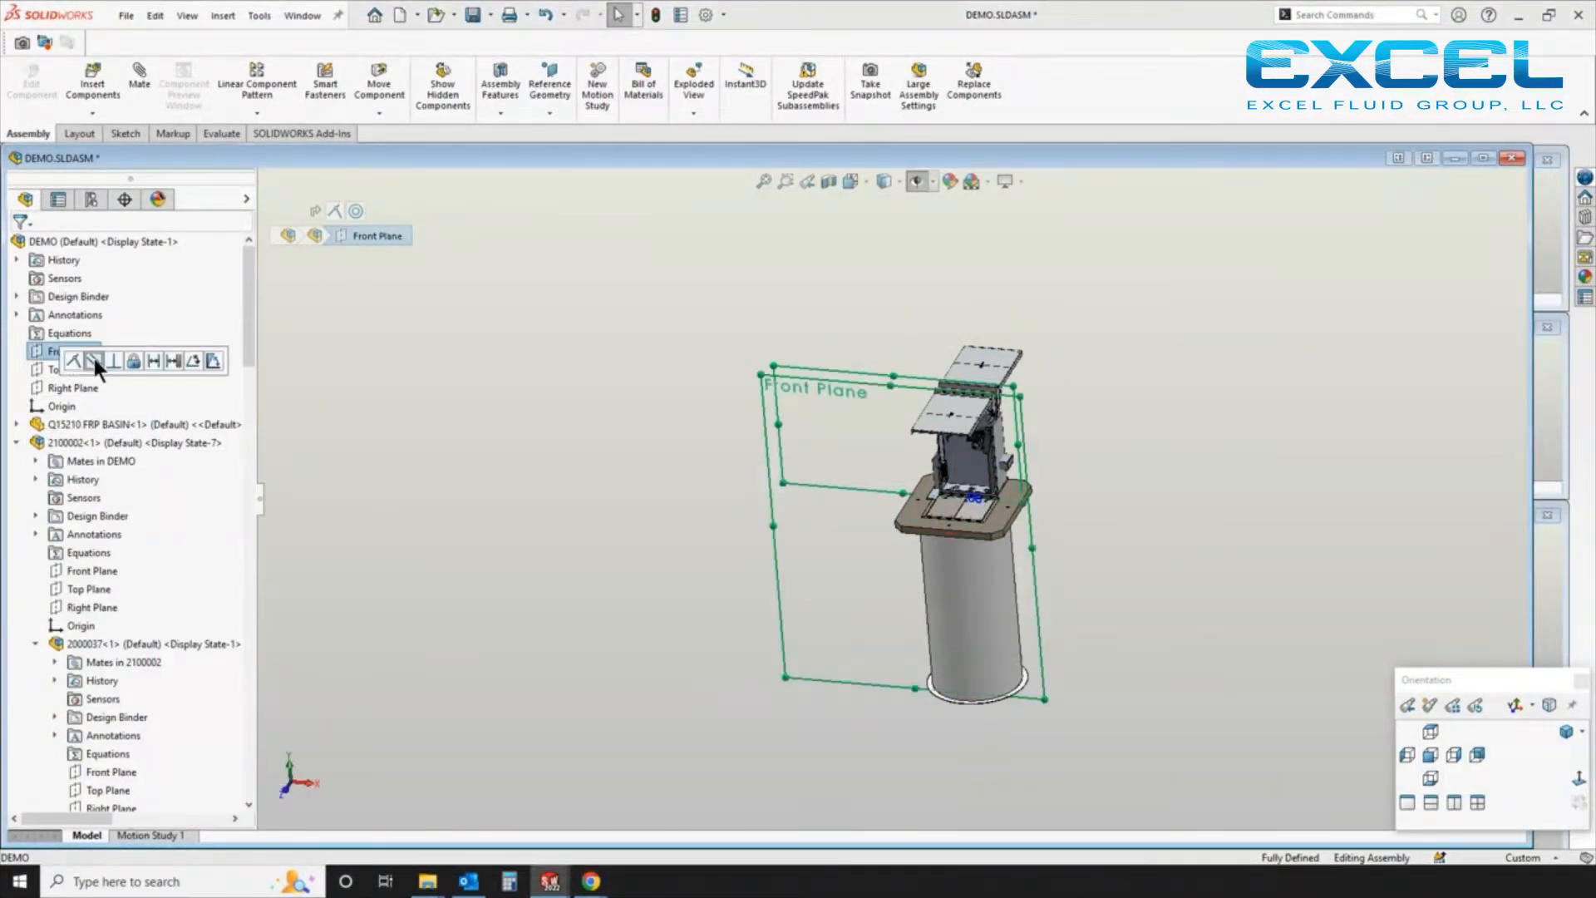
{"action": "key", "text": "Escape"}
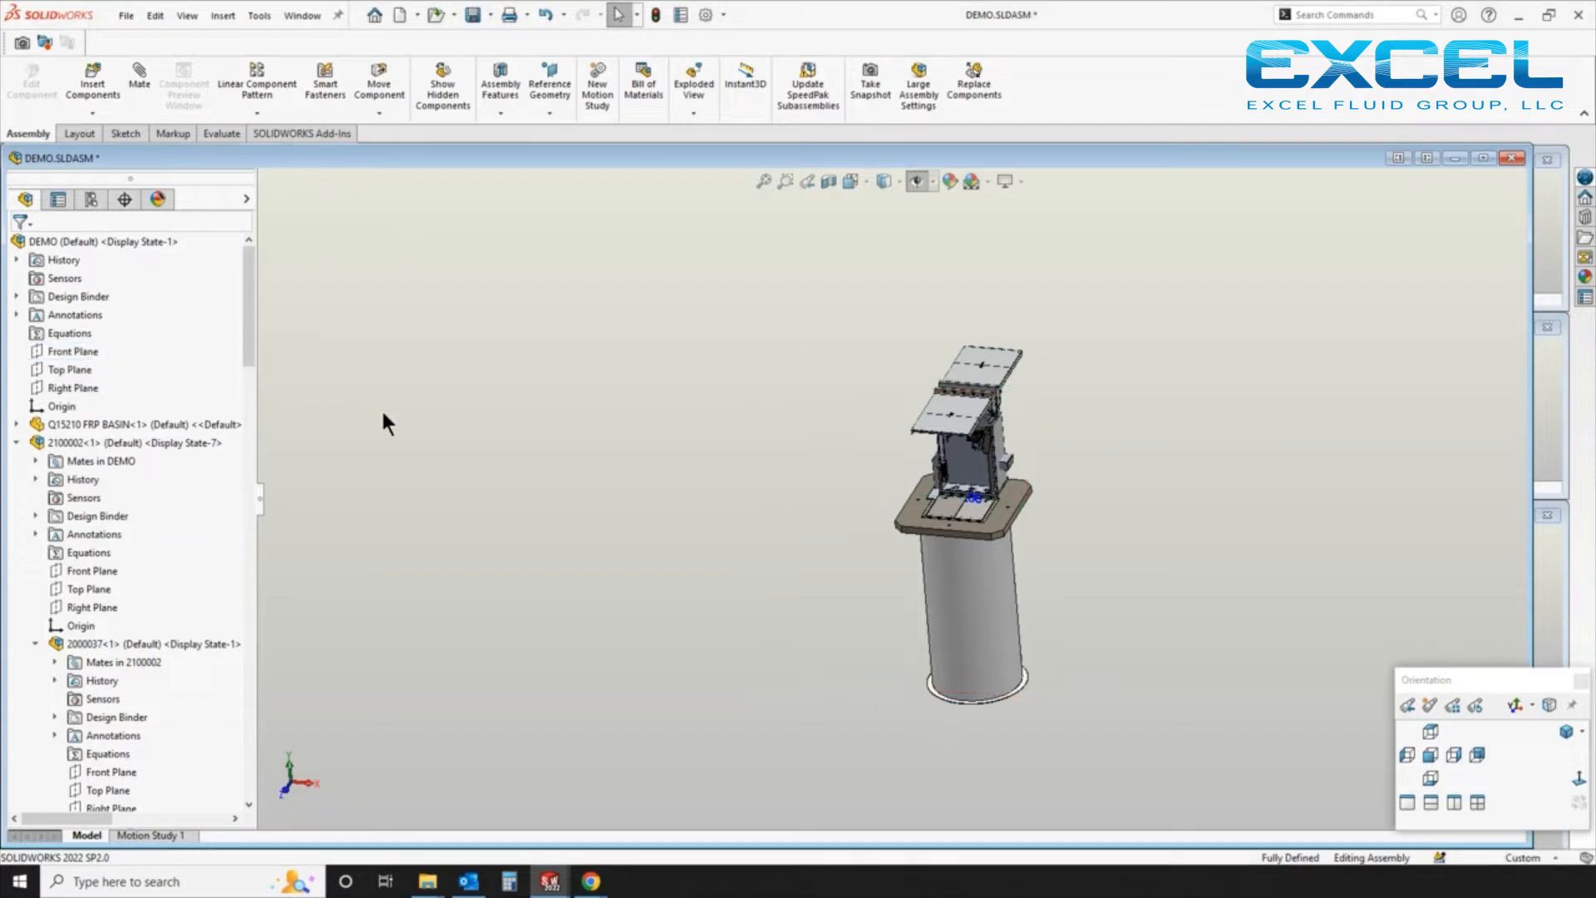
{"action": "middle_click_drag", "start_coordinate": [695, 487], "coordinate": [773, 520]}
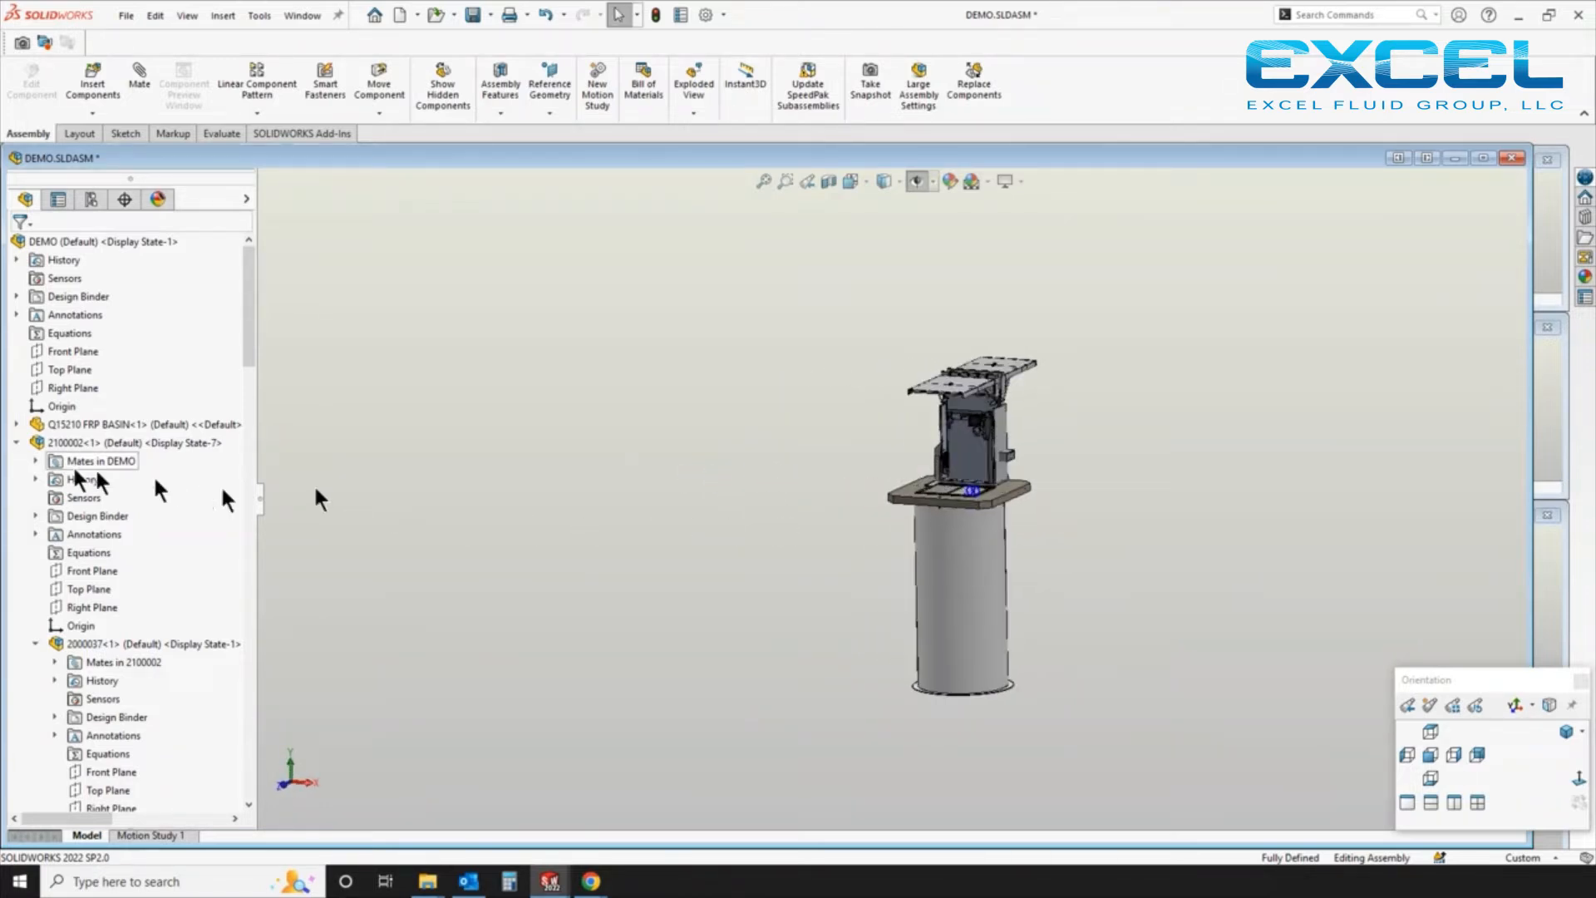
{"action": "left_click", "coordinate": [17, 443]}
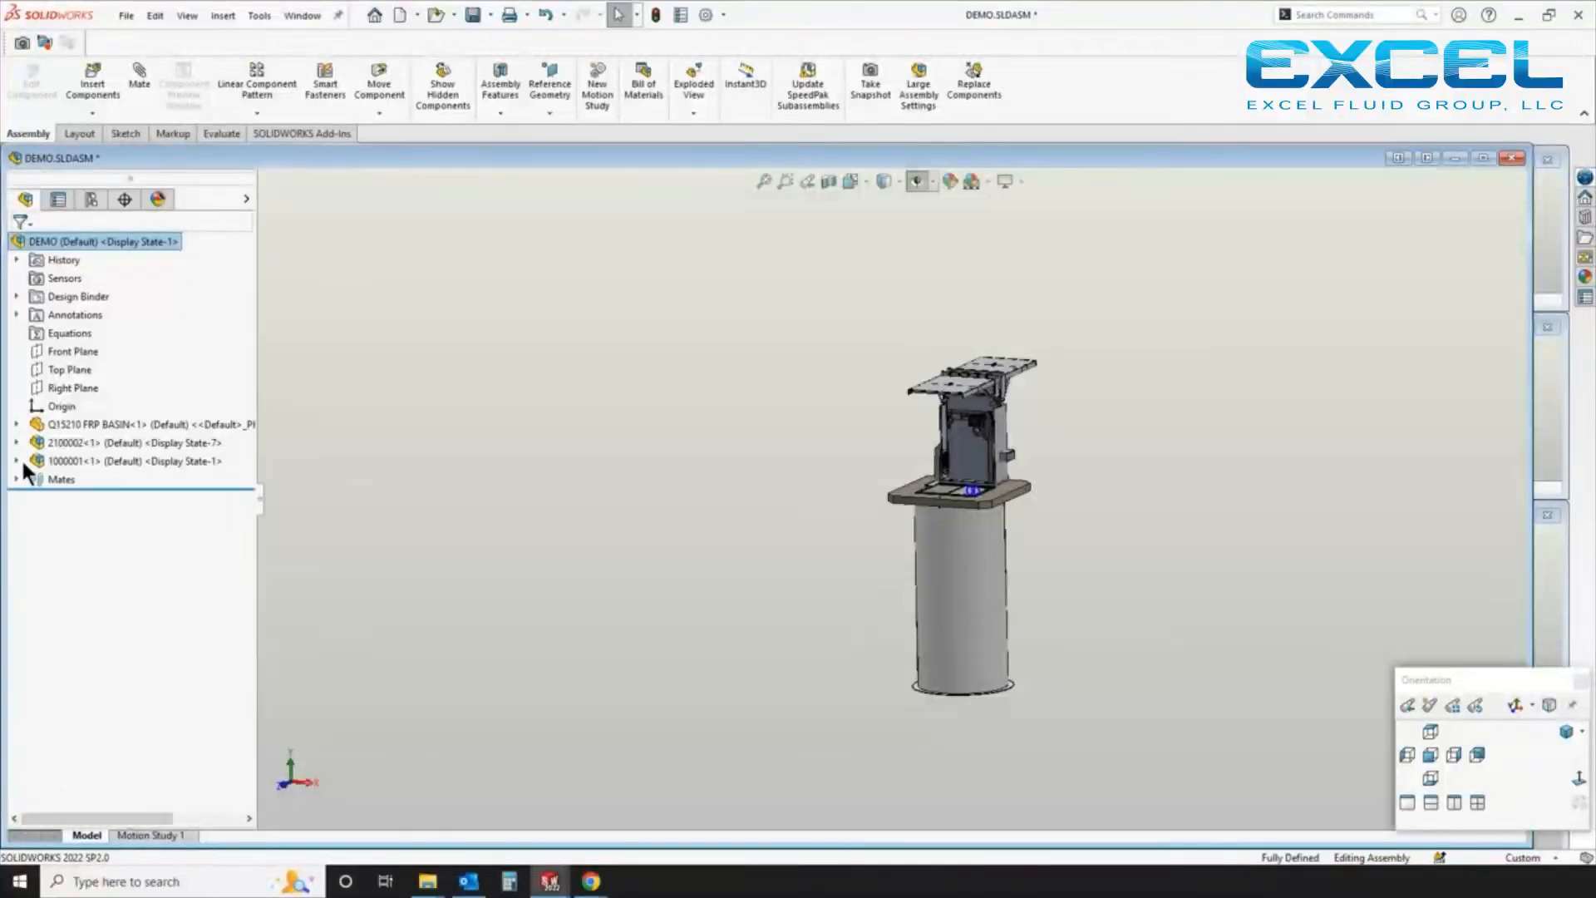
Insert the 6100105 piping assembly beside the cabinet in its Default configuration
{"action": "left_click", "coordinate": [88, 92]}
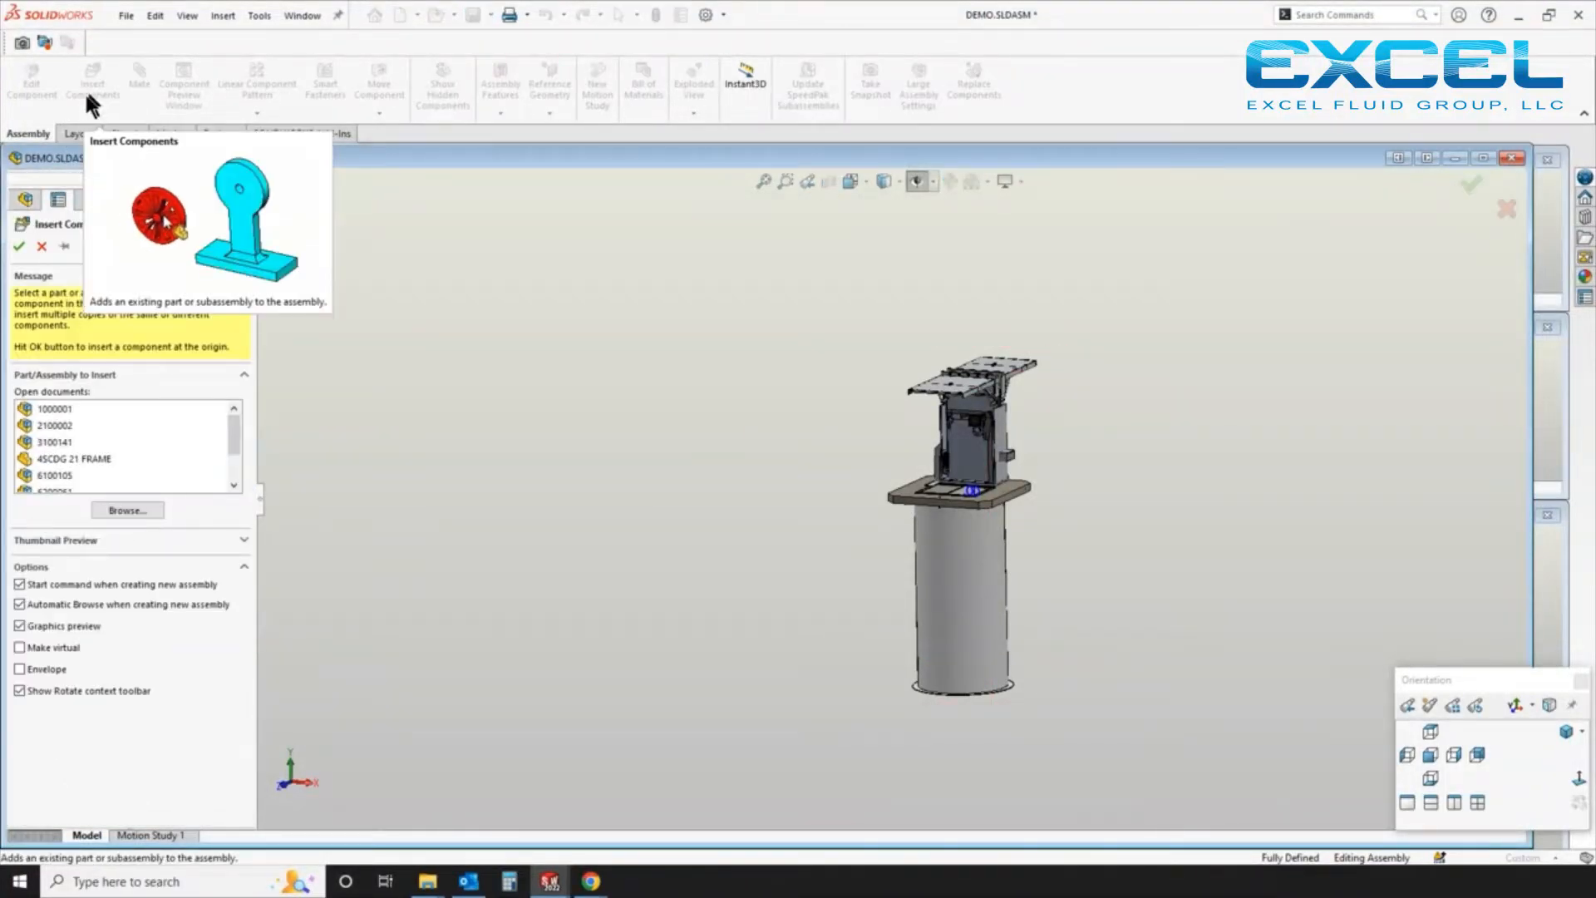
{"action": "left_click", "coordinate": [42, 472]}
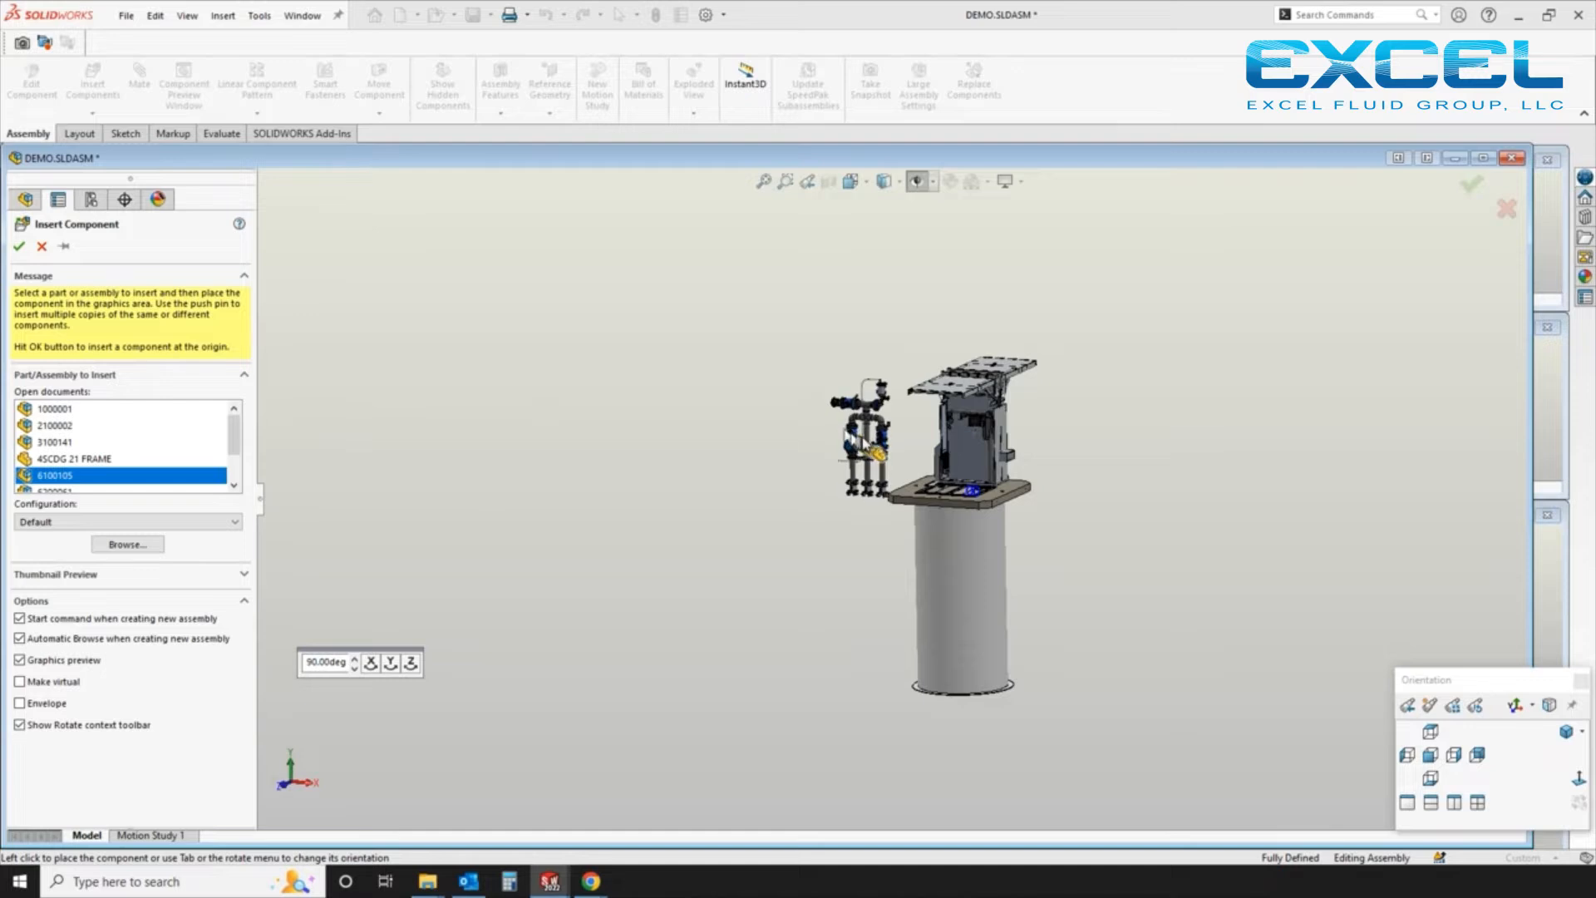
{"action": "left_click", "coordinate": [863, 442]}
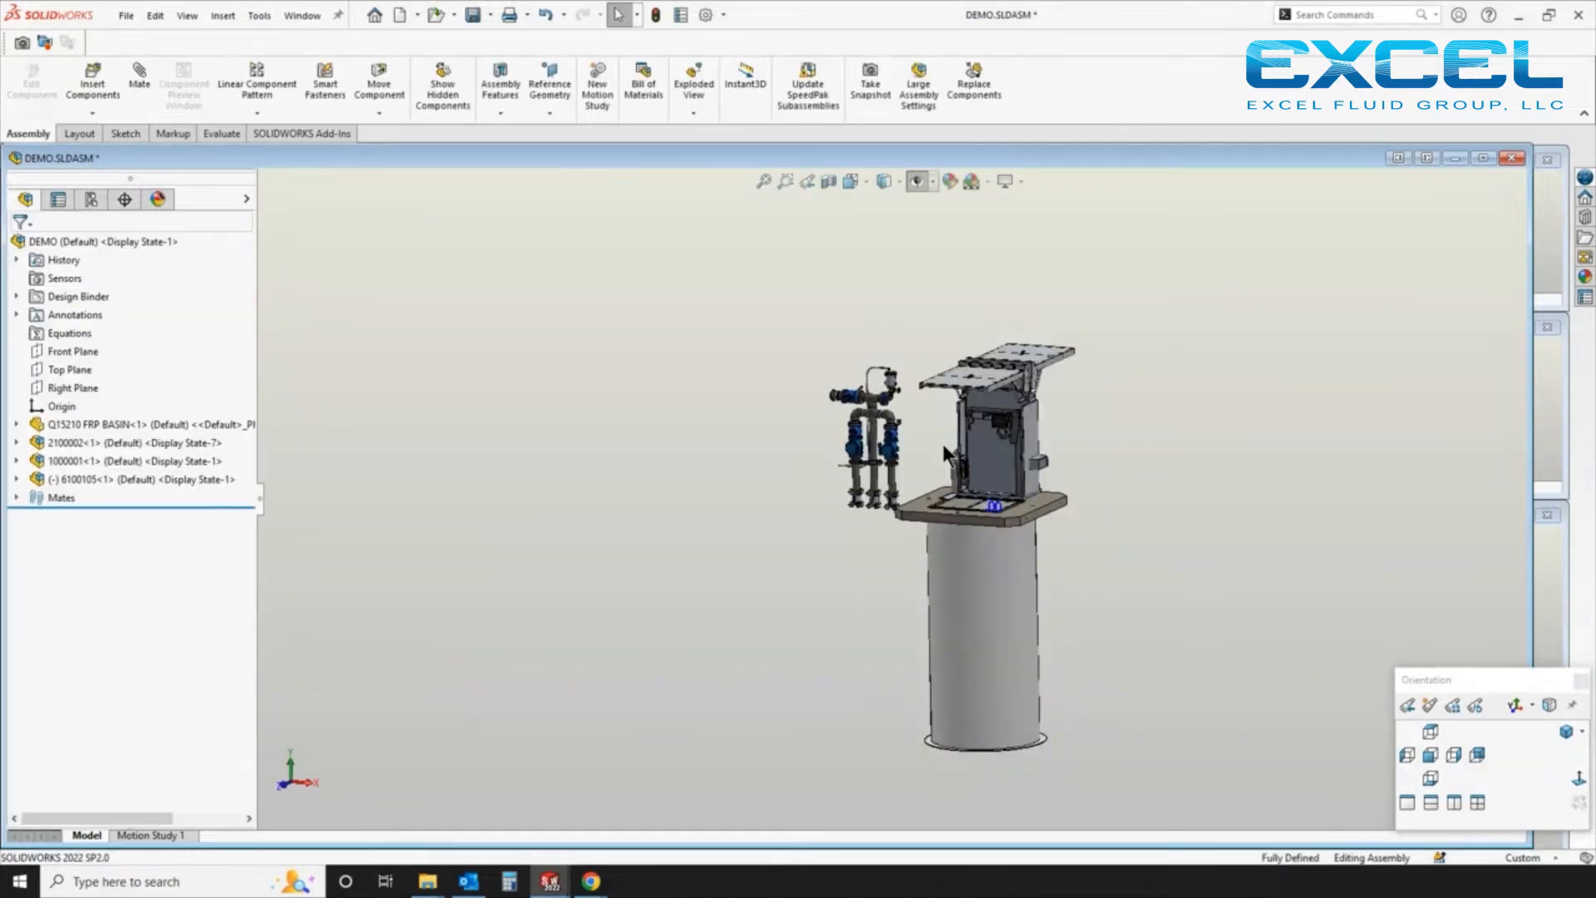
Mate the upper face of the cabinet's base plate coincident with the underside of the flange on the piping's middle riser
{"action": "scroll", "coordinate": [945, 452], "scroll_direction": "down", "scroll_amount": 5}
{"action": "middle_click_drag", "start_coordinate": [879, 502], "coordinate": [891, 564]}
{"action": "left_click", "coordinate": [1028, 551]}
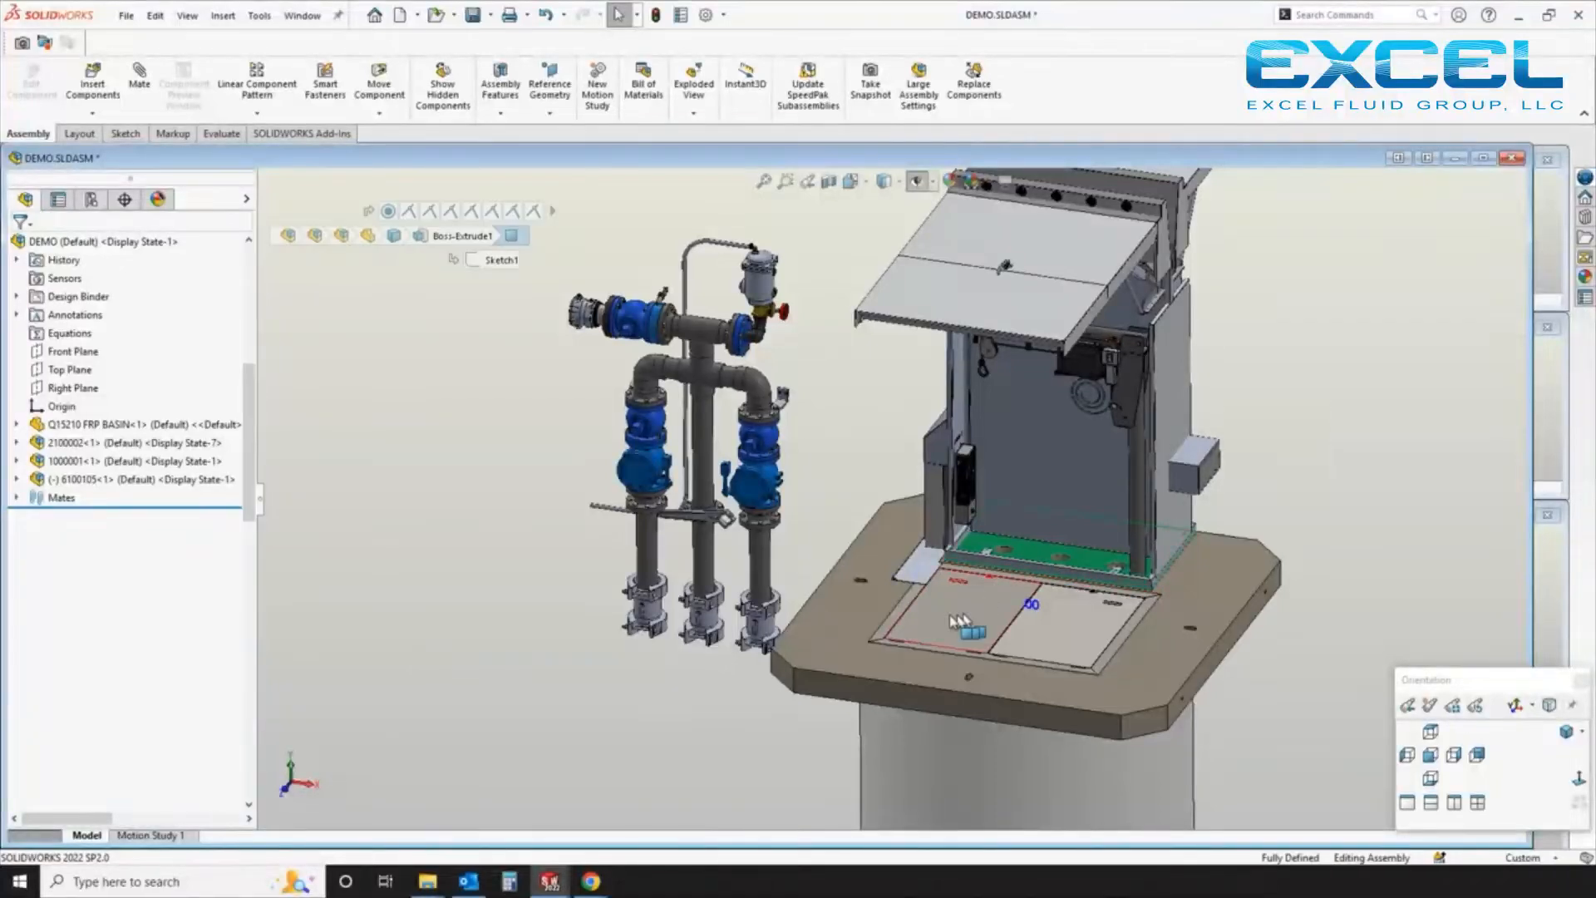
{"action": "middle_click_drag", "start_coordinate": [570, 623], "coordinate": [573, 365]}
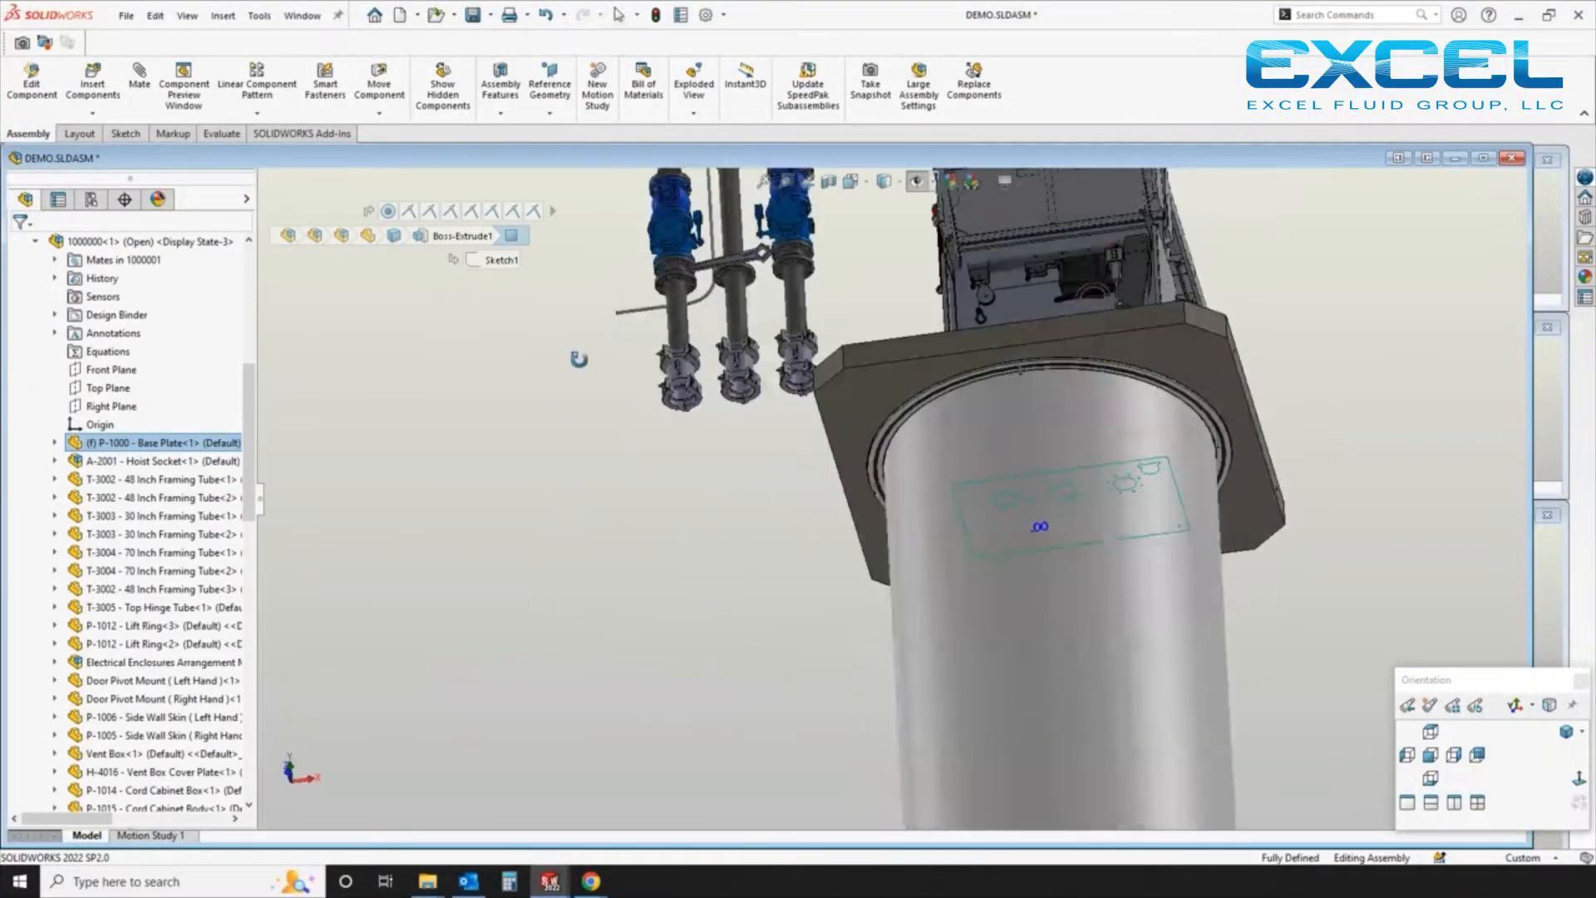
{"action": "scroll", "coordinate": [823, 407], "scroll_direction": "down", "scroll_amount": 10}
{"action": "left_click", "coordinate": [825, 409]}
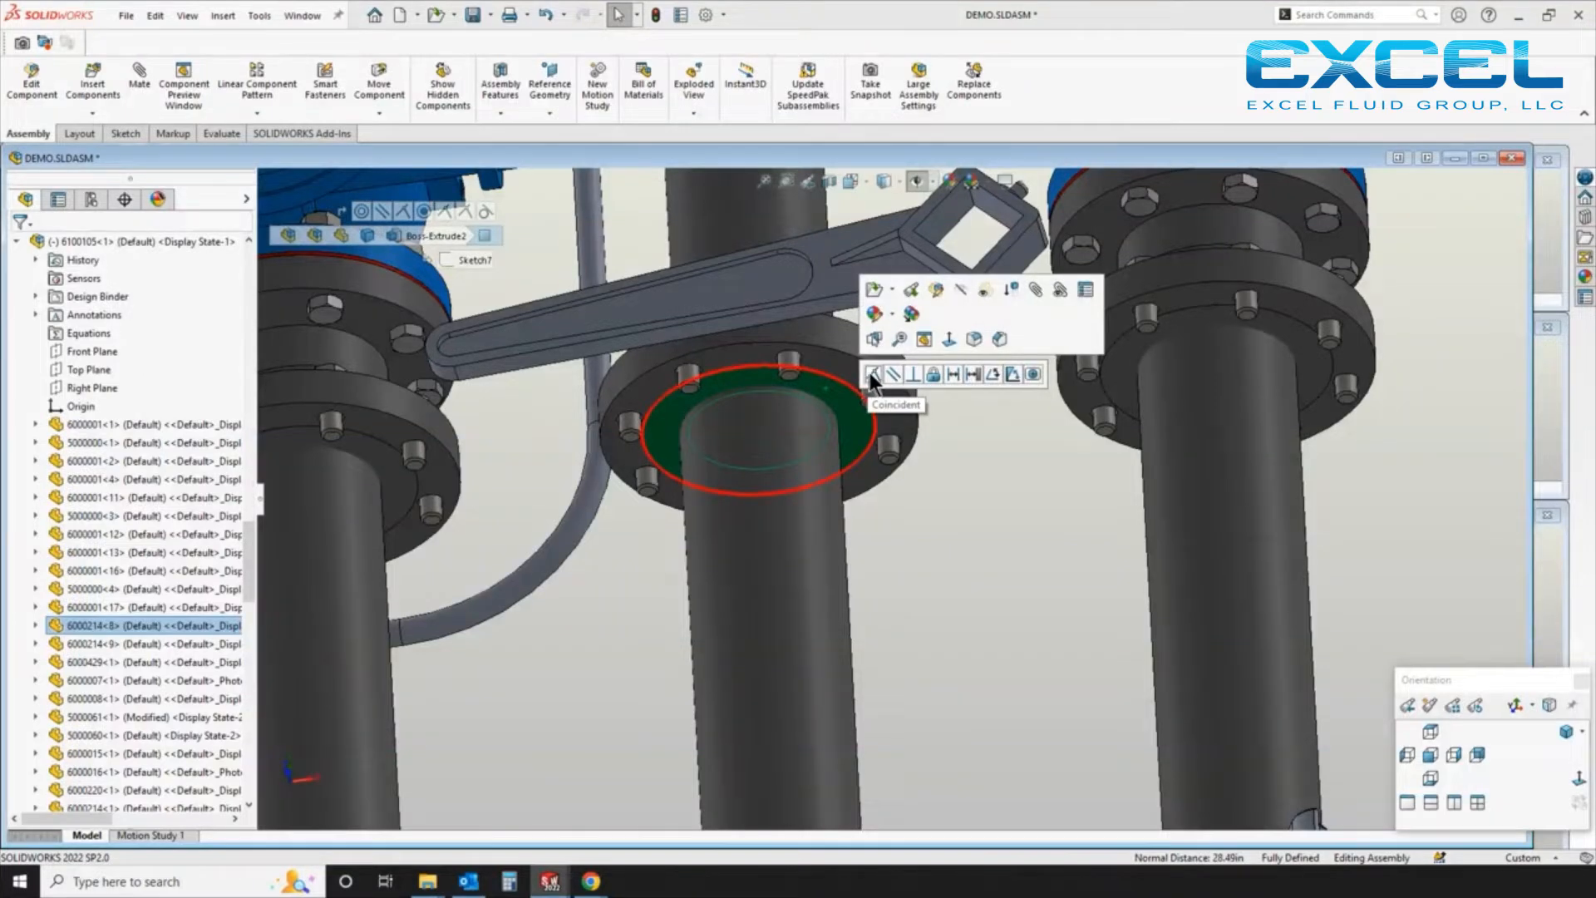
{"action": "left_click", "coordinate": [869, 375]}
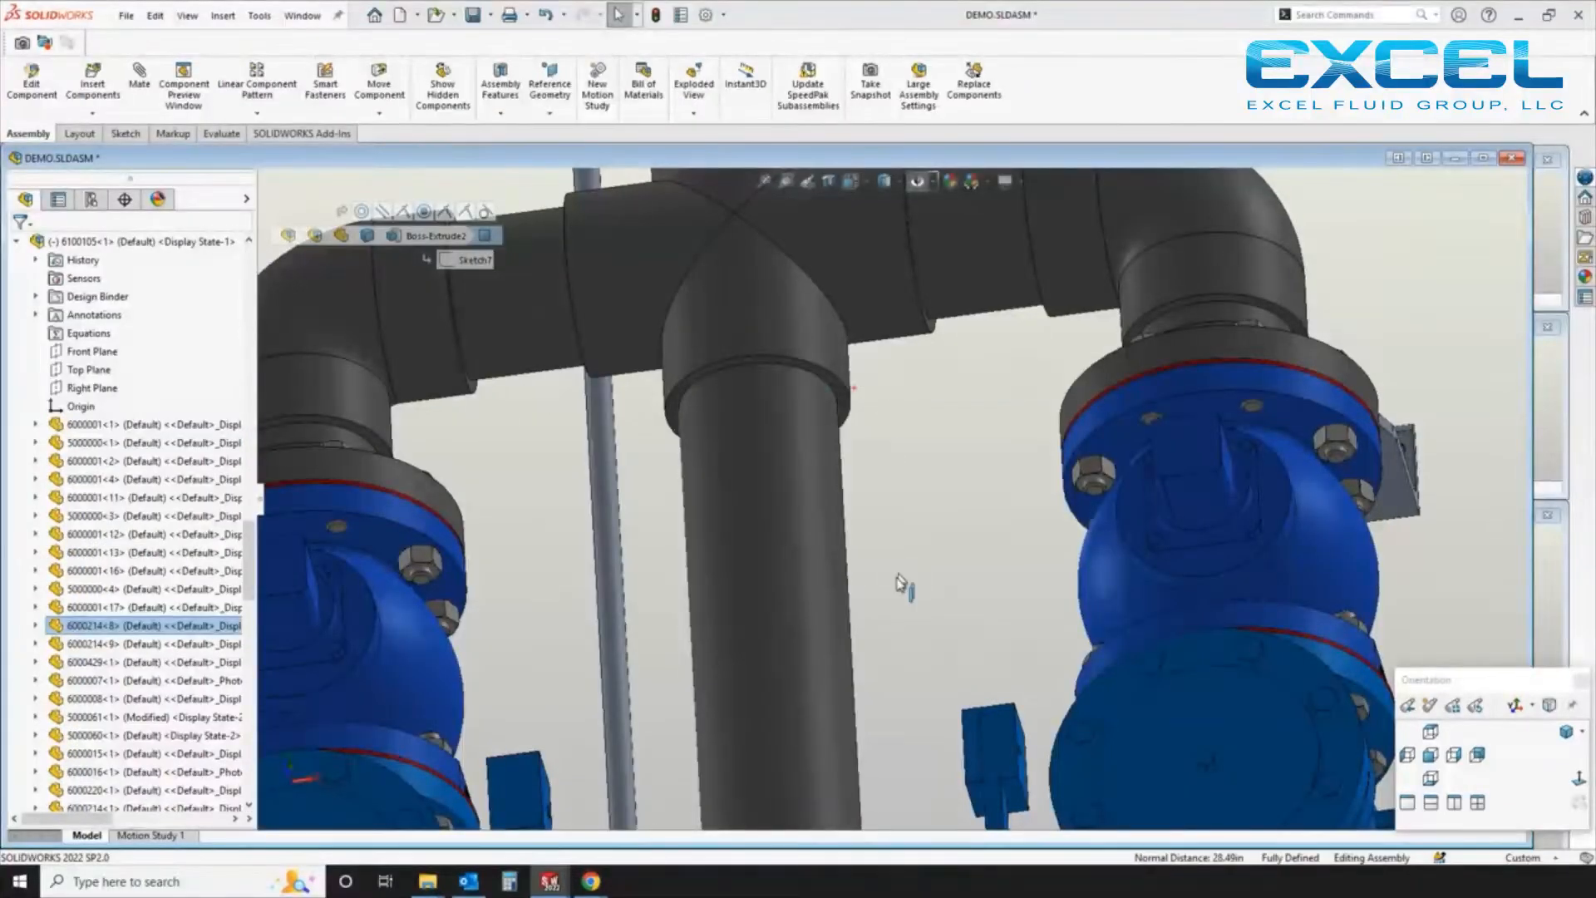
Mate the piping's middle riser pipe concentric with the middle large hole in the cabinet's base plate
{"action": "scroll", "coordinate": [893, 594], "scroll_direction": "up", "scroll_amount": 10}
{"action": "left_click", "coordinate": [871, 716]}
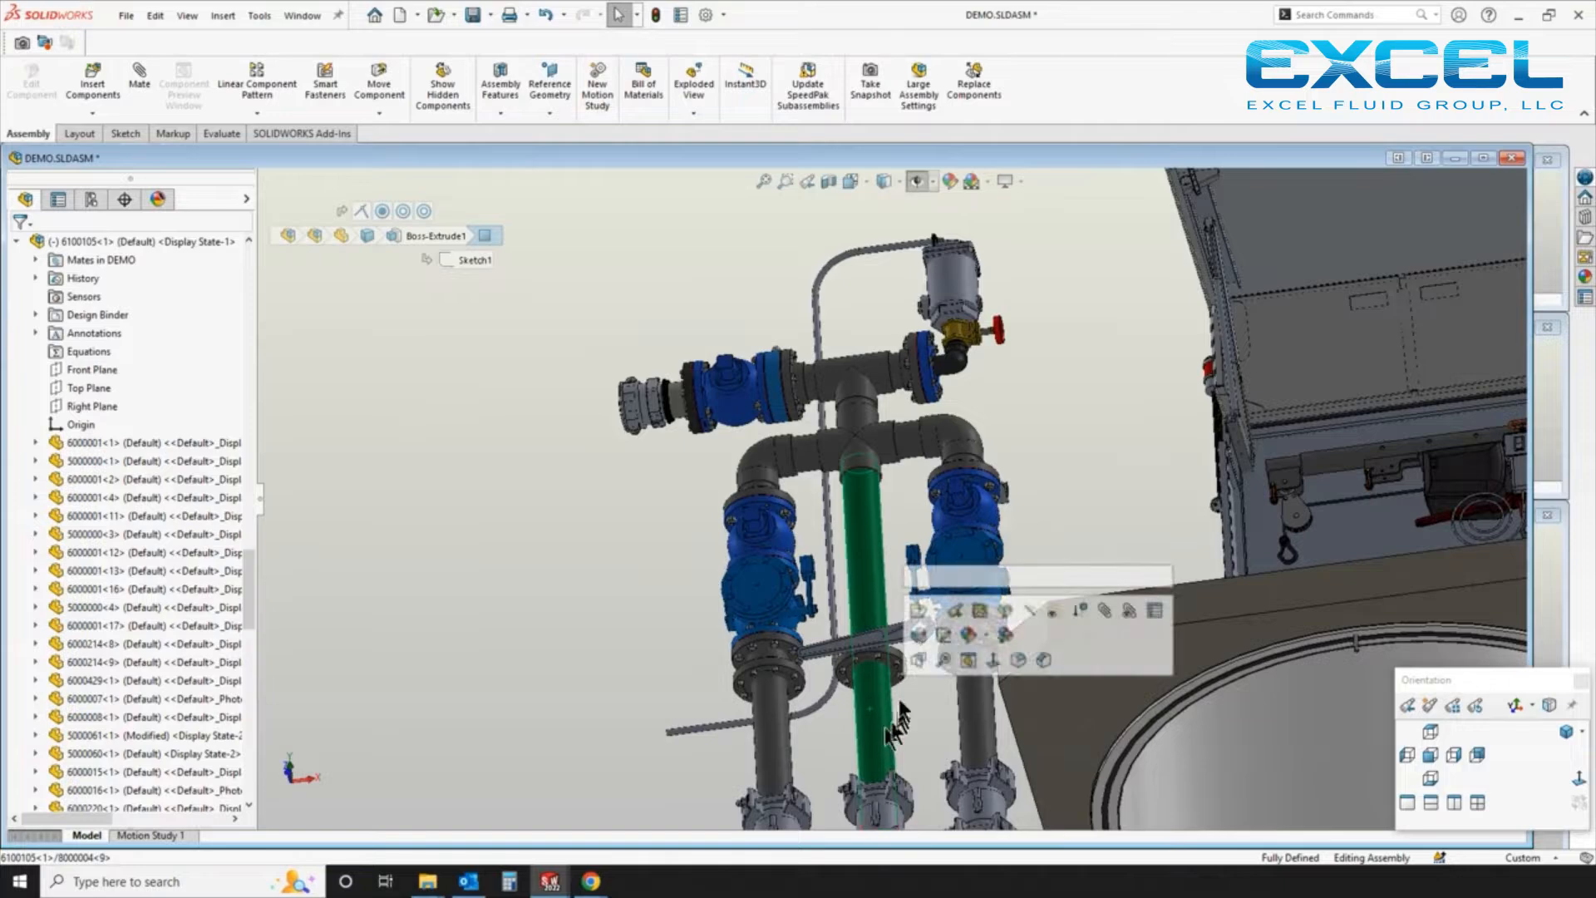
{"action": "scroll", "coordinate": [916, 503], "scroll_direction": "up", "scroll_amount": 6}
{"action": "middle_click_drag", "start_coordinate": [886, 427], "coordinate": [864, 490]}
{"action": "middle_click_drag", "start_coordinate": [844, 552], "coordinate": [861, 684]}
{"action": "scroll", "coordinate": [1084, 556], "scroll_direction": "down", "scroll_amount": 6}
{"action": "scroll", "coordinate": [1057, 505], "scroll_direction": "down", "scroll_amount": 5}
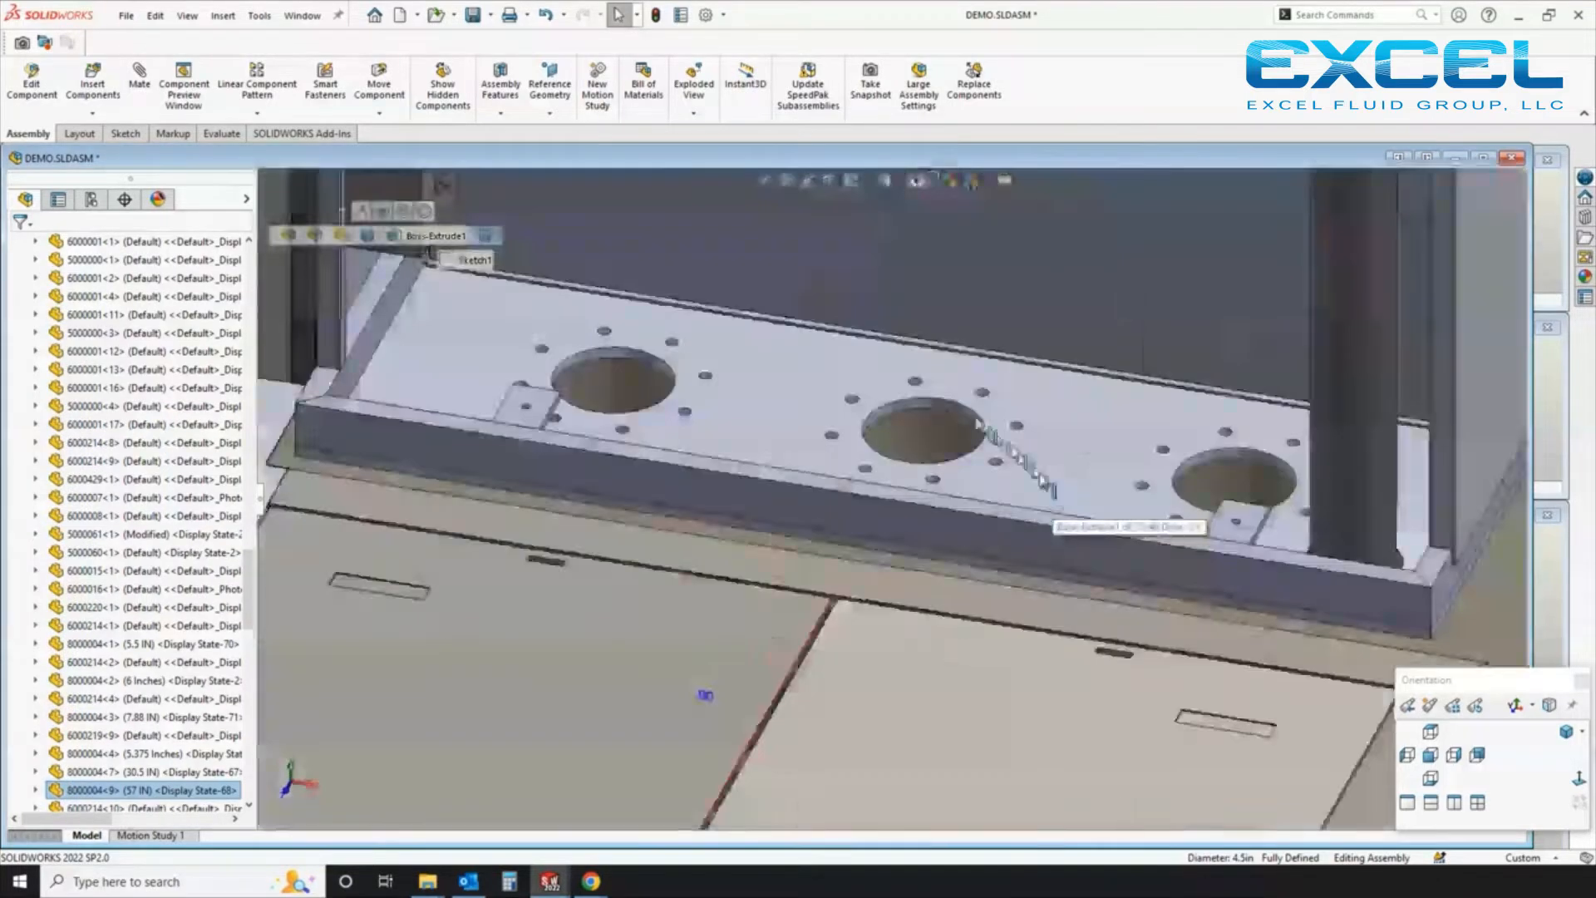
{"action": "left_click", "coordinate": [918, 422]}
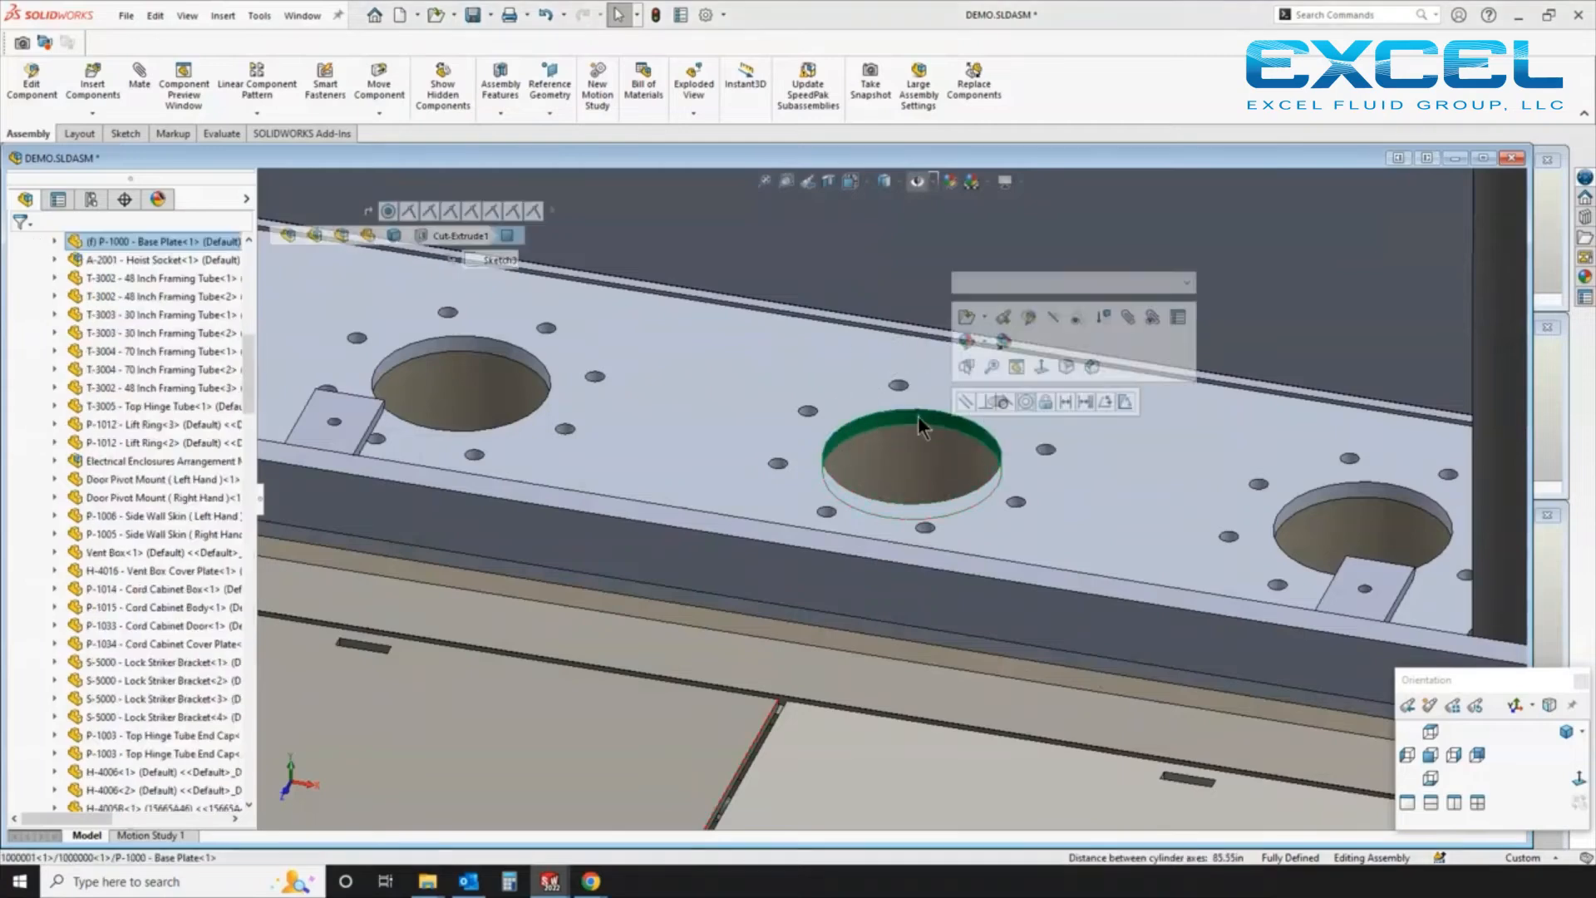
{"action": "left_click", "coordinate": [1024, 402]}
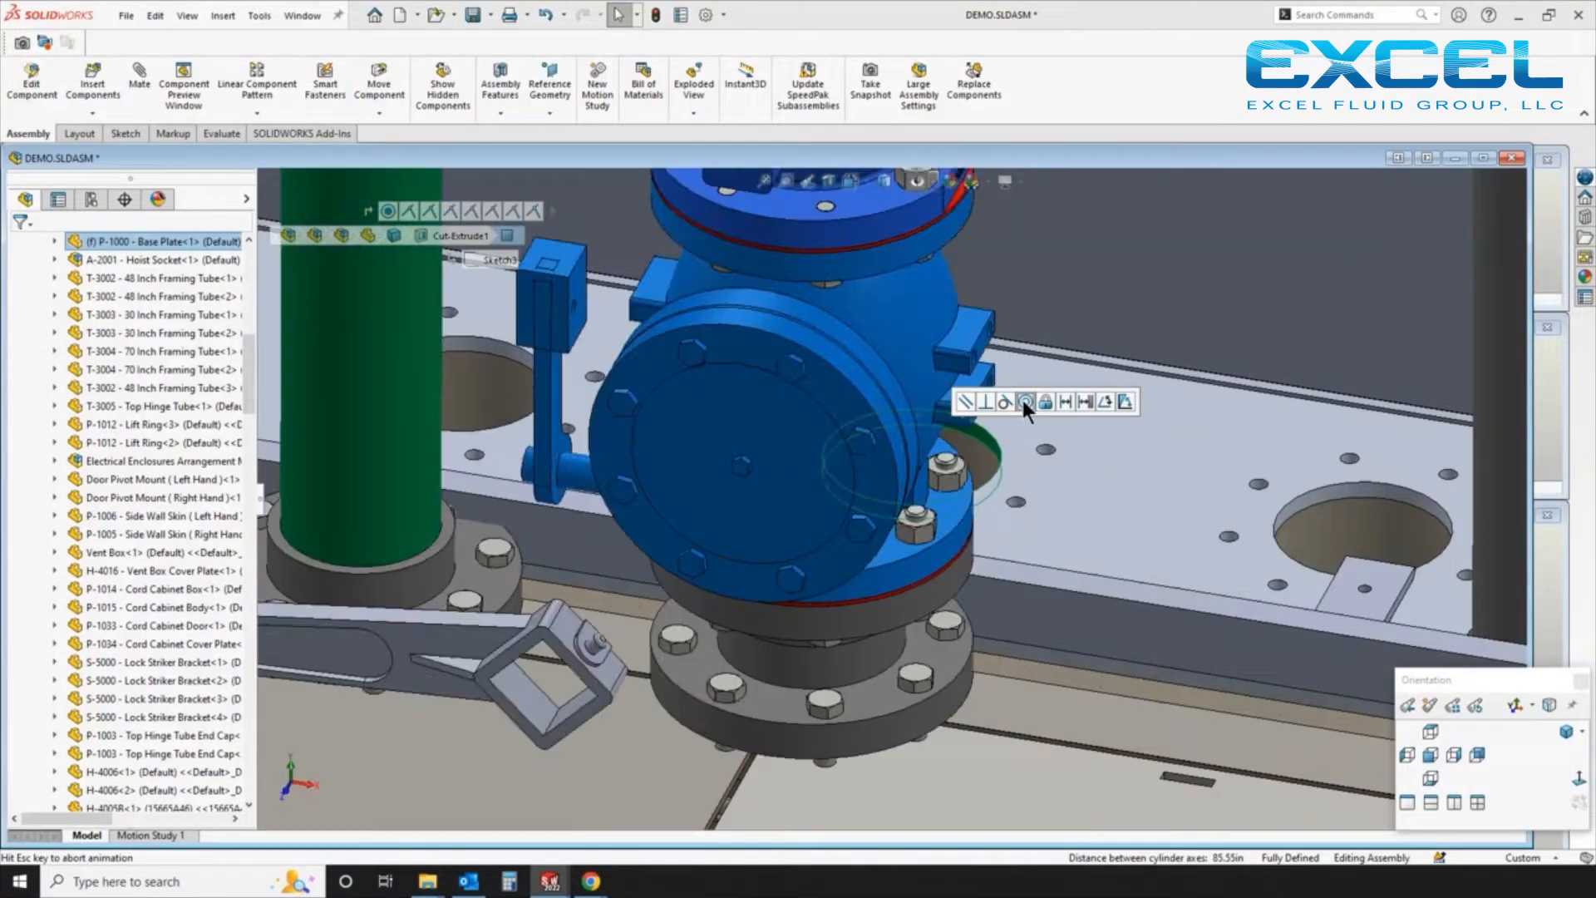
{"action": "scroll", "coordinate": [819, 490], "scroll_direction": "up", "scroll_amount": 10}
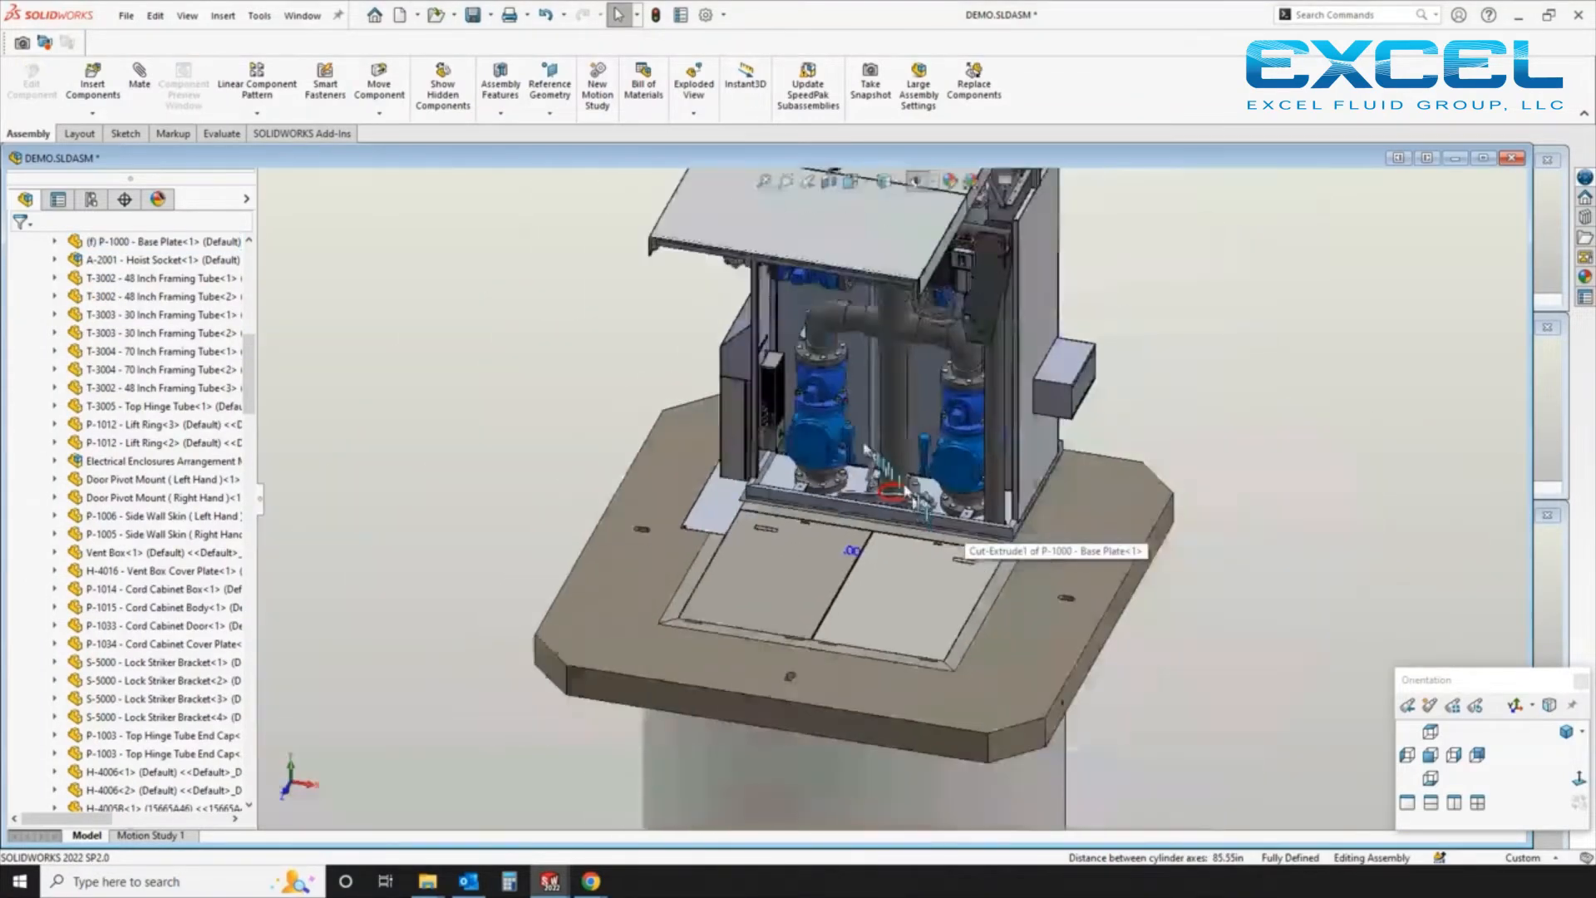
Add a parallel mate between the 6100105 piping assembly's Front Plane and the top-level assembly's Front Plane
{"action": "mouse_move", "coordinate": [811, 471]}
{"action": "left_mouse_down"}
{"action": "mouse_move", "coordinate": [834, 524]}
{"action": "mouse_move", "coordinate": [811, 494]}
{"action": "left_mouse_up"}
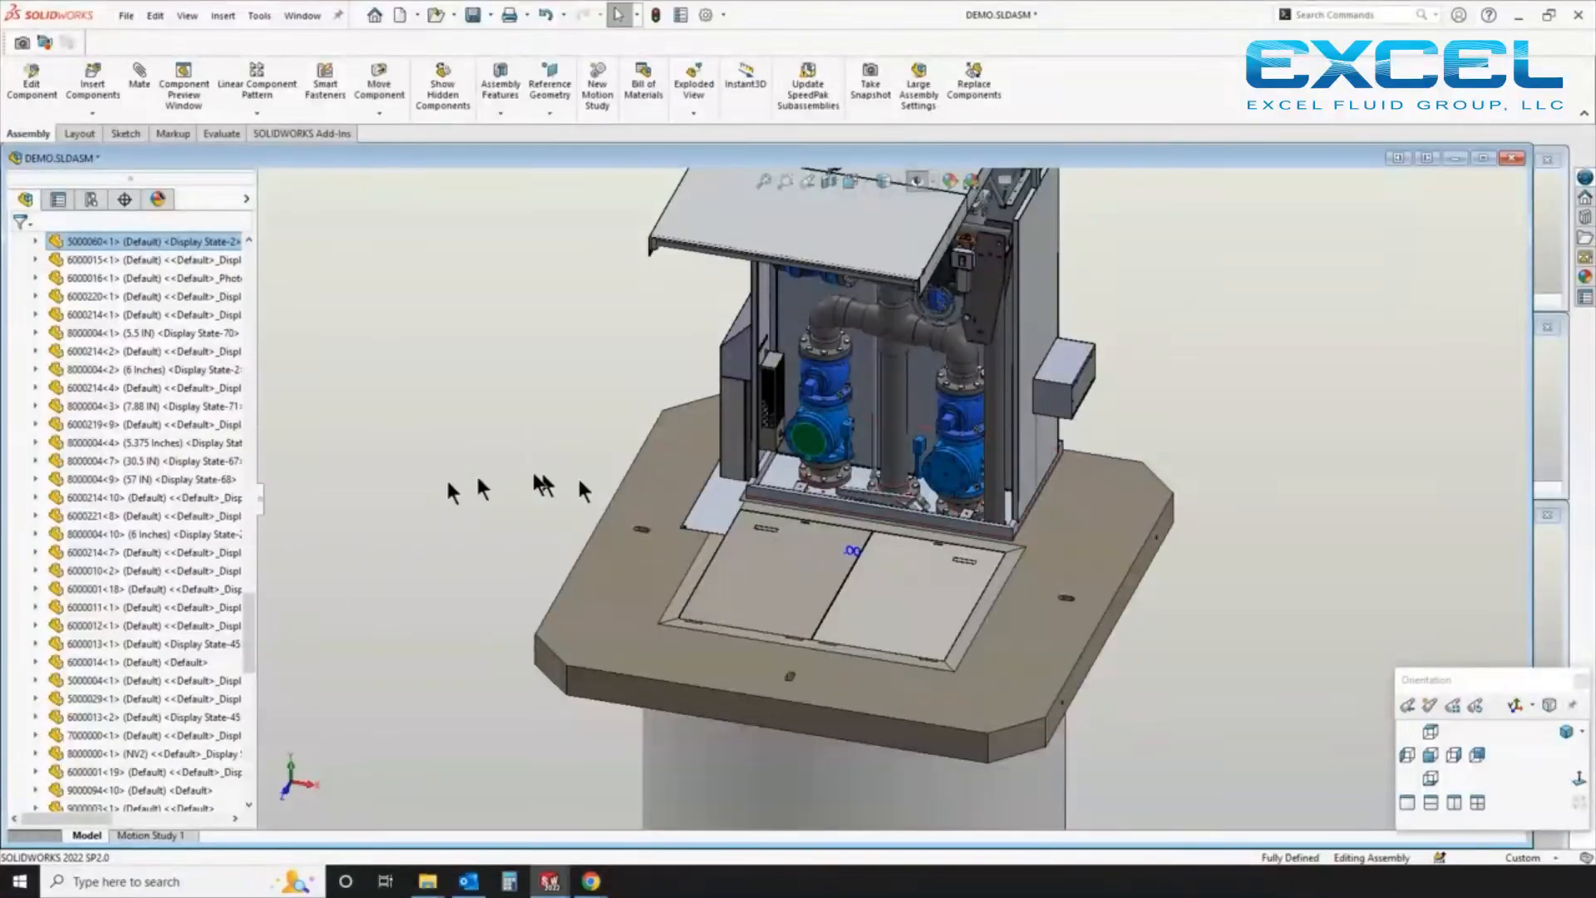
{"action": "scroll", "coordinate": [85, 386], "scroll_direction": "up", "scroll_amount": 2}
{"action": "scroll", "coordinate": [84, 386], "scroll_direction": "up", "scroll_amount": 8}
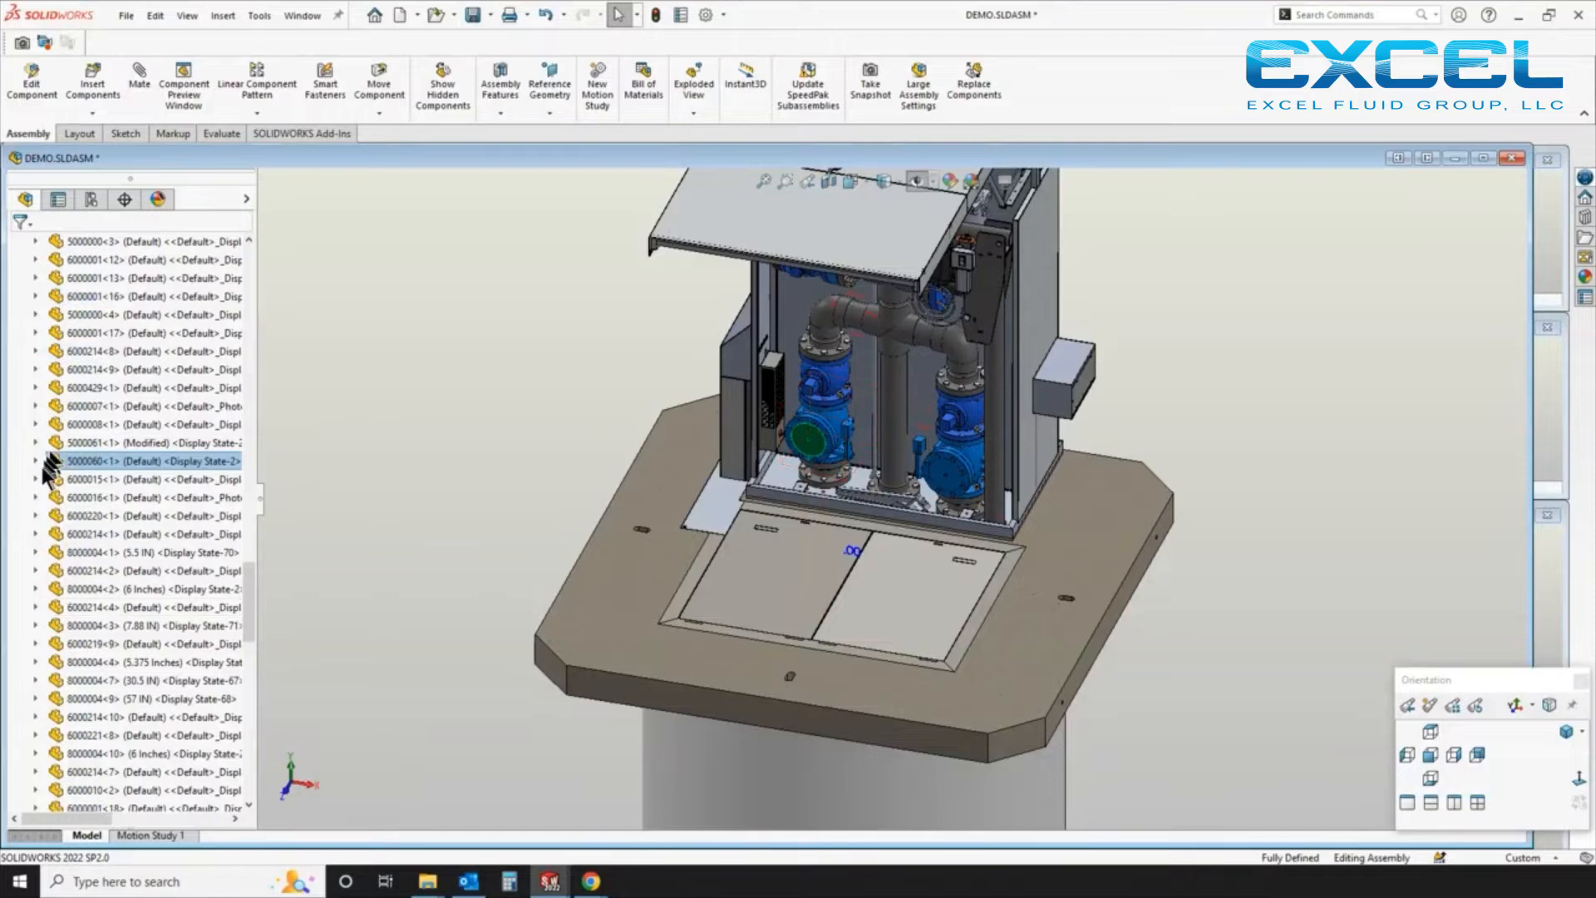
{"action": "scroll", "coordinate": [64, 425], "scroll_direction": "up", "scroll_amount": 1}
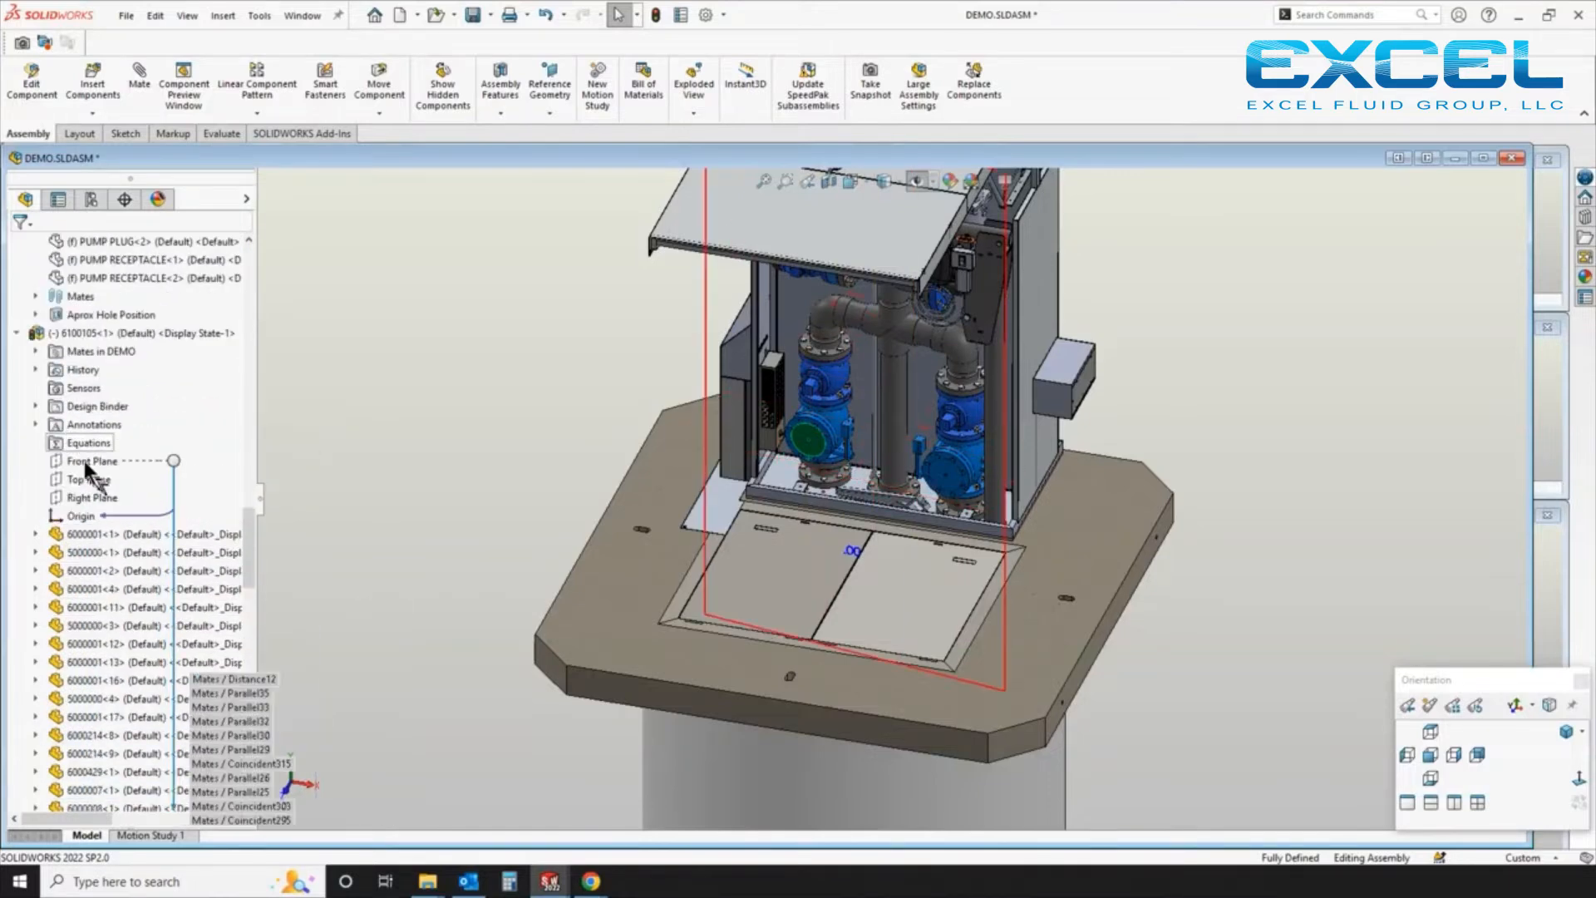
{"action": "left_click", "coordinate": [79, 463]}
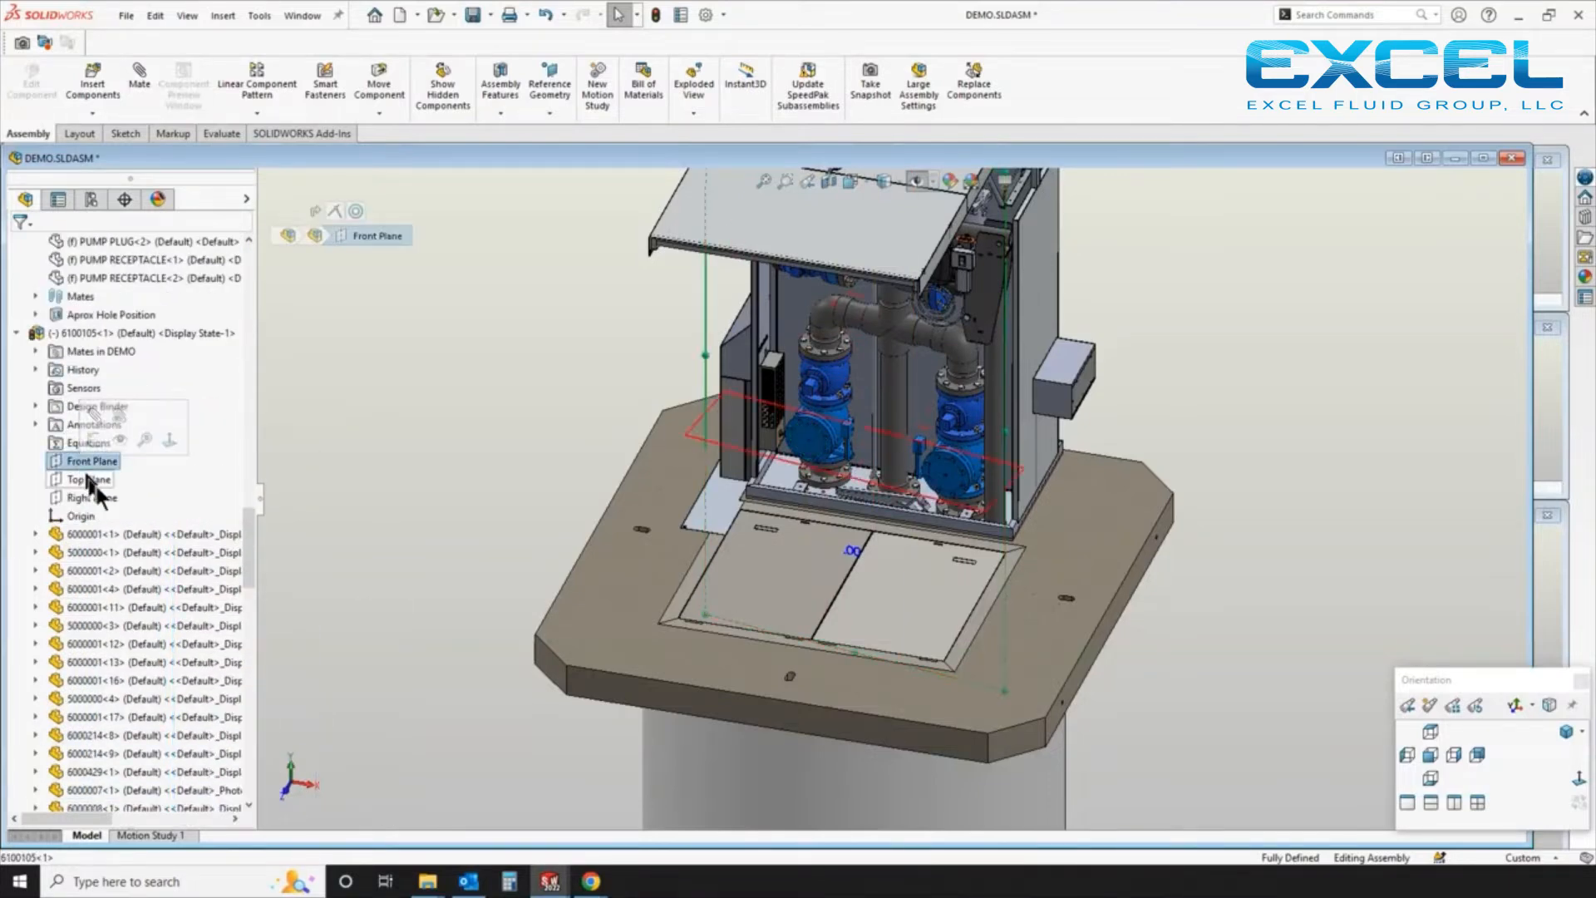
{"action": "scroll", "coordinate": [97, 486], "scroll_direction": "up", "scroll_amount": 5}
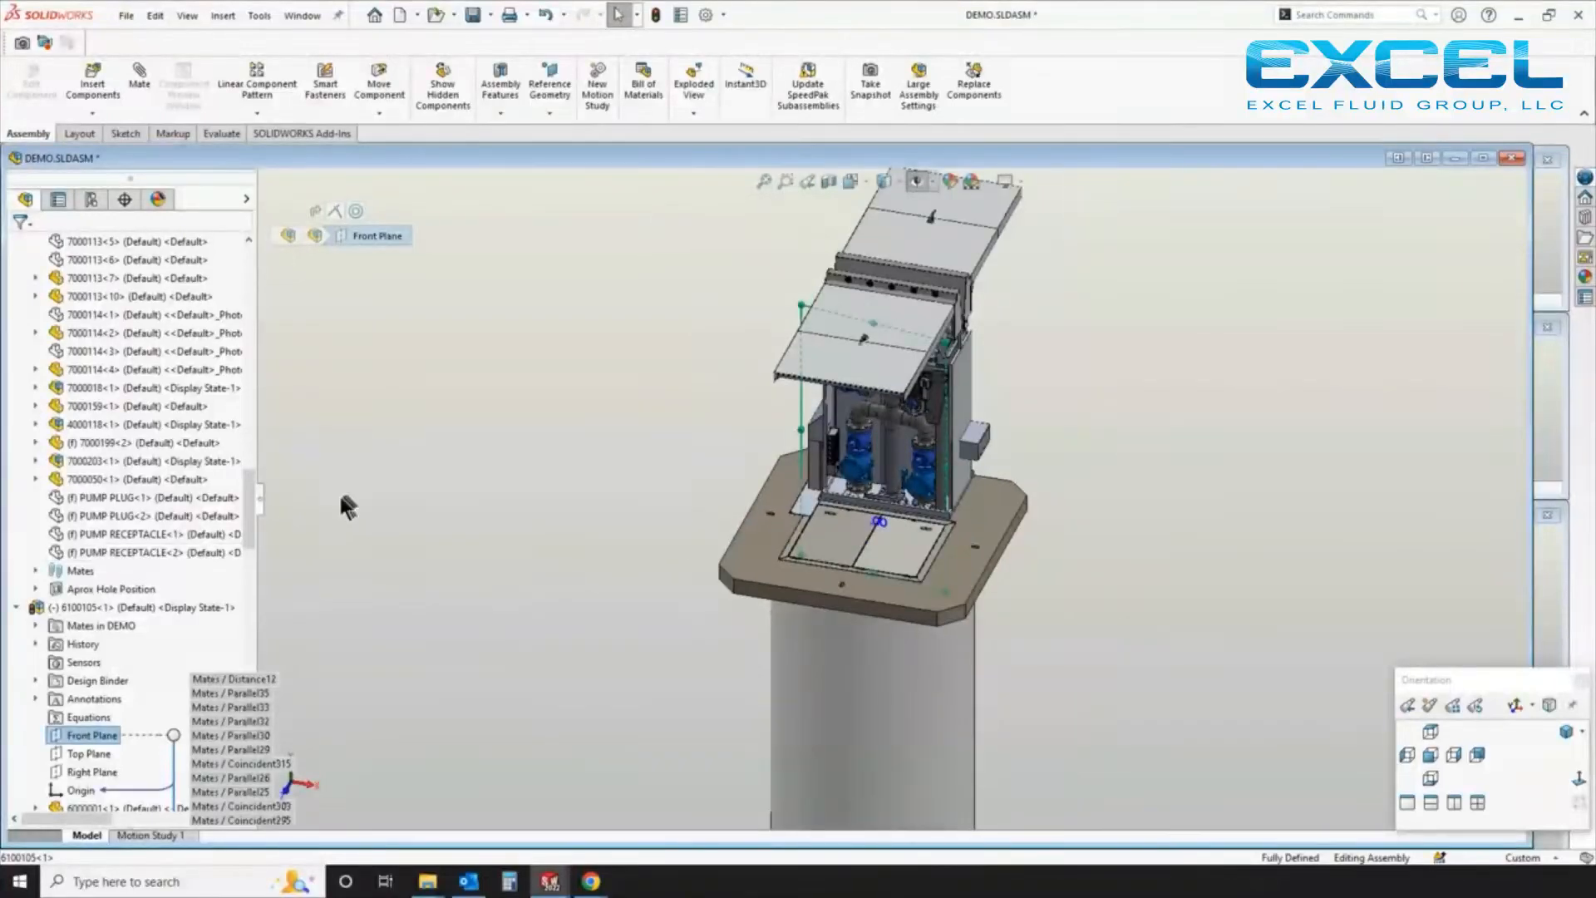
{"action": "scroll", "coordinate": [133, 432], "scroll_direction": "up", "scroll_amount": 5}
{"action": "scroll", "coordinate": [123, 410], "scroll_direction": "up", "scroll_amount": 10}
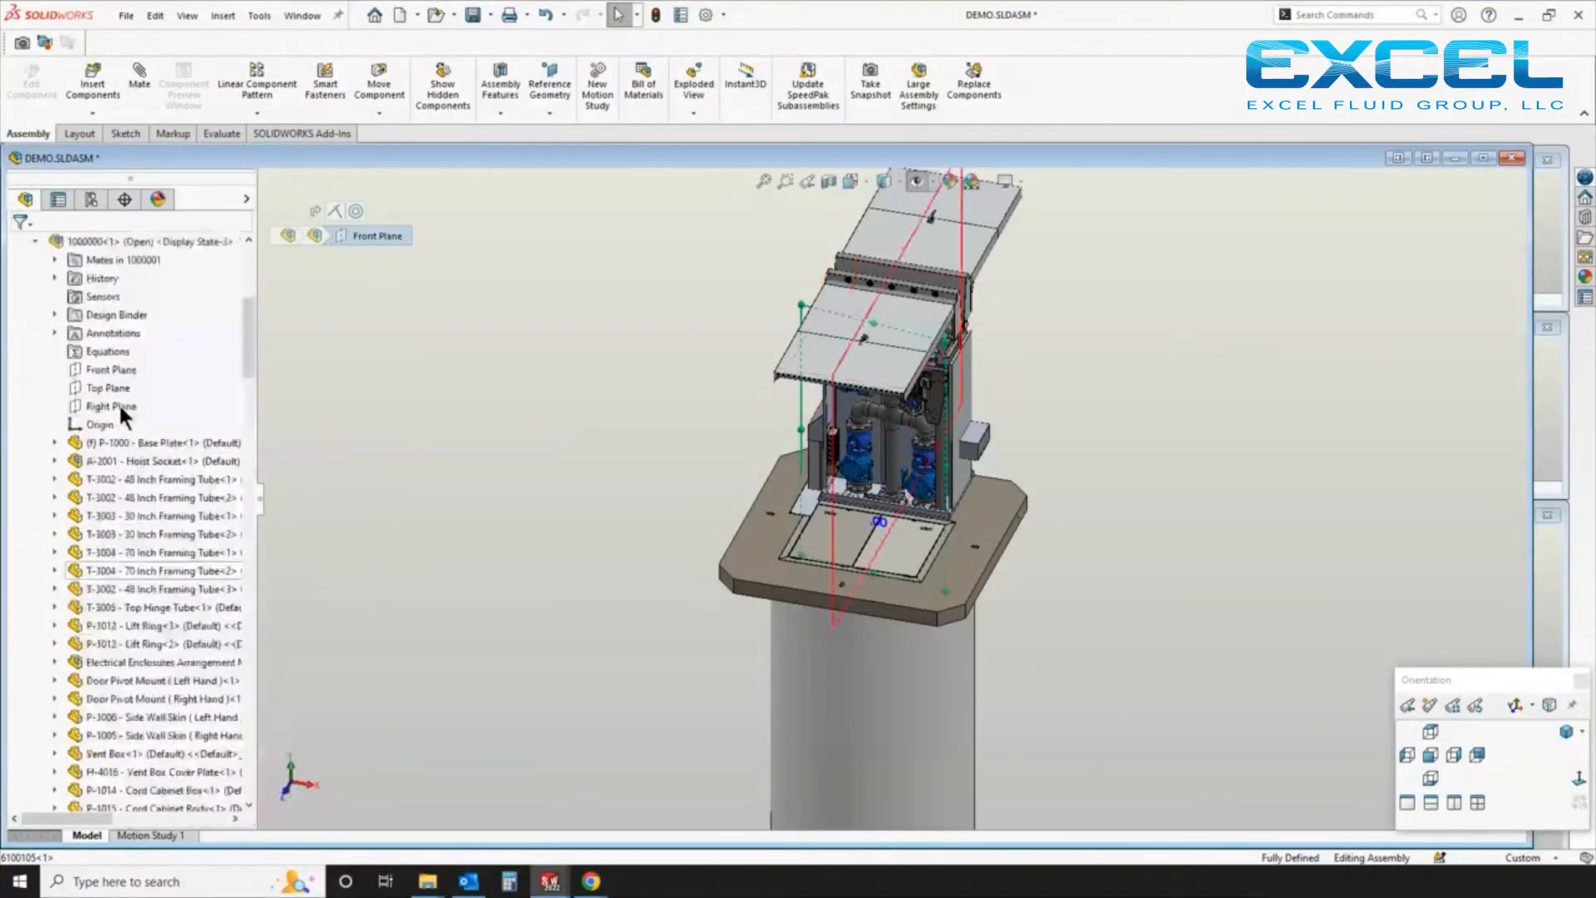
{"action": "left_click", "coordinate": [56, 353]}
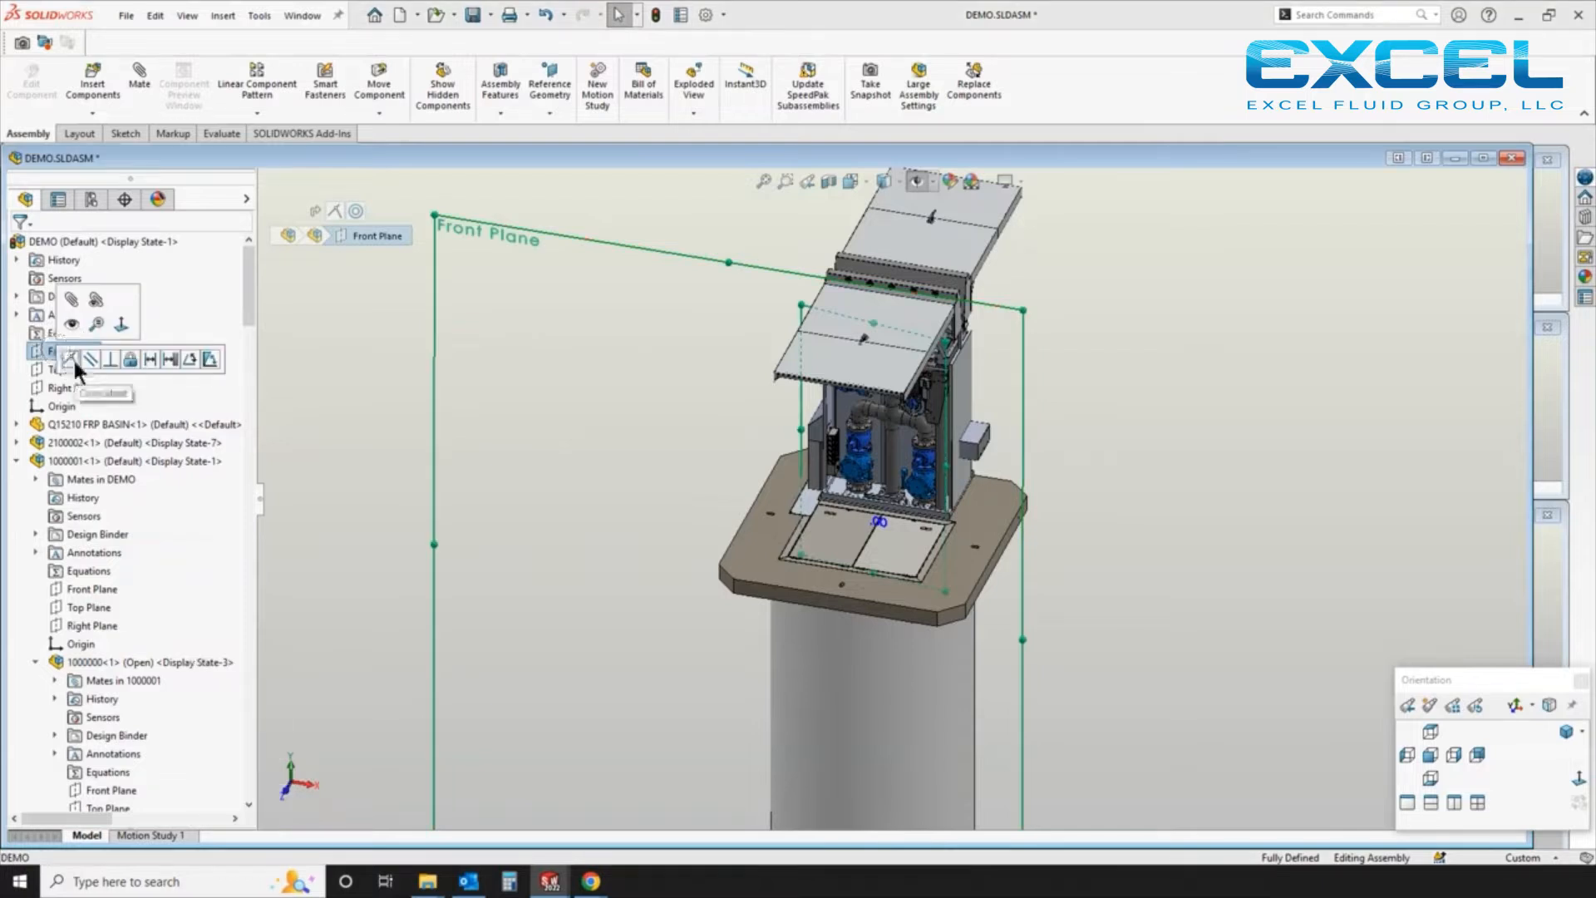
{"action": "left_click", "coordinate": [91, 359]}
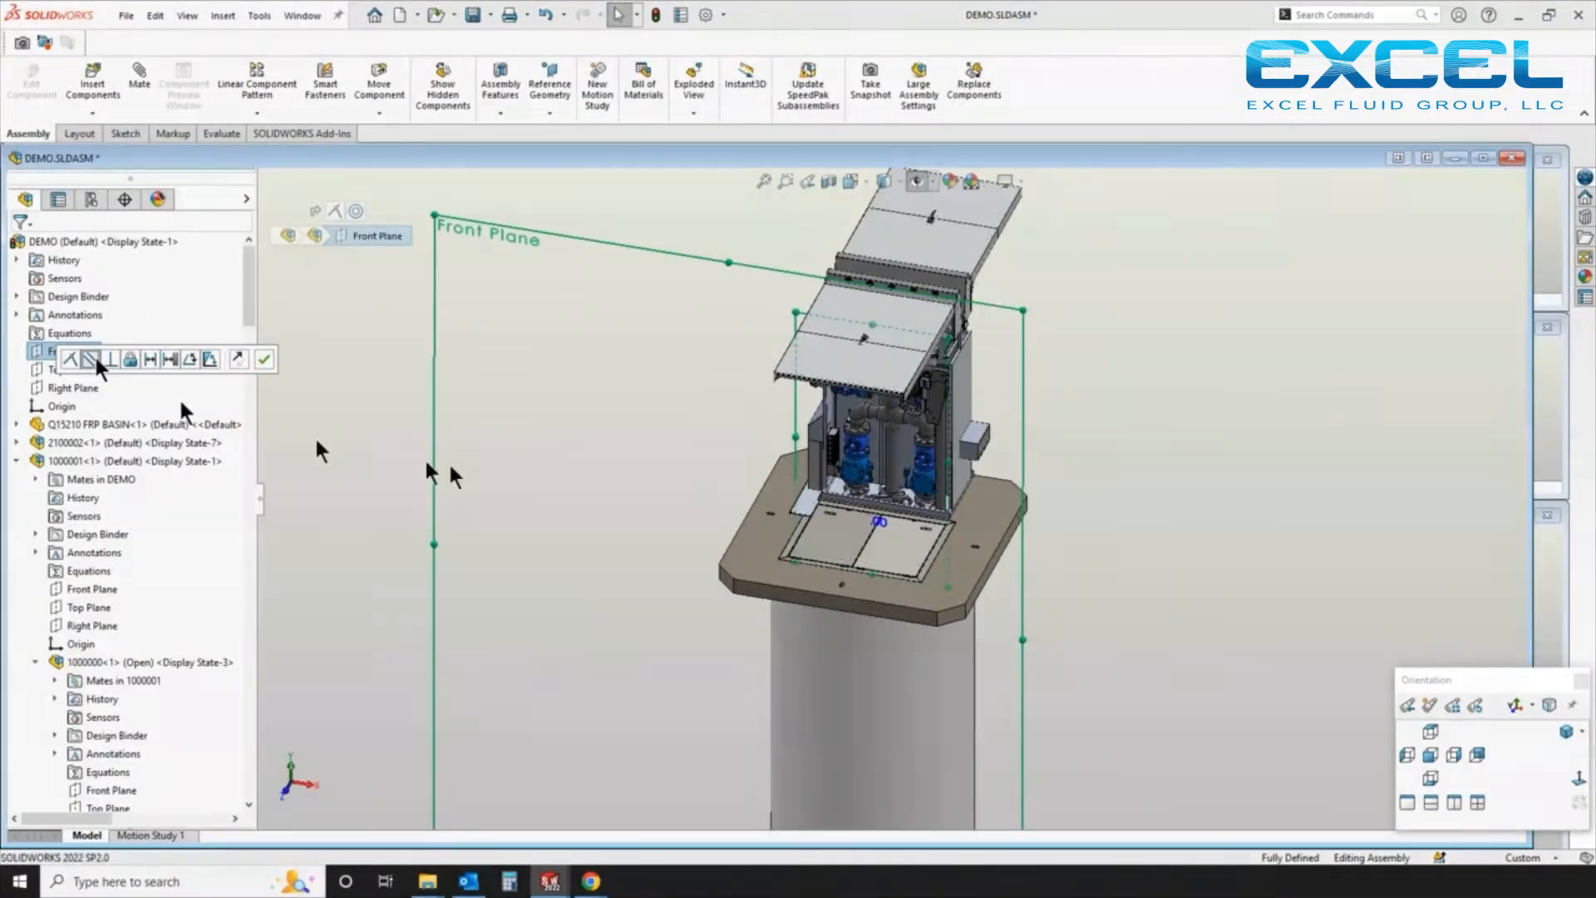
Show the assembly with hidden lines removed and examine how the piping fits inside the cabinet
{"action": "middle_click_drag", "start_coordinate": [462, 489], "coordinate": [463, 399]}
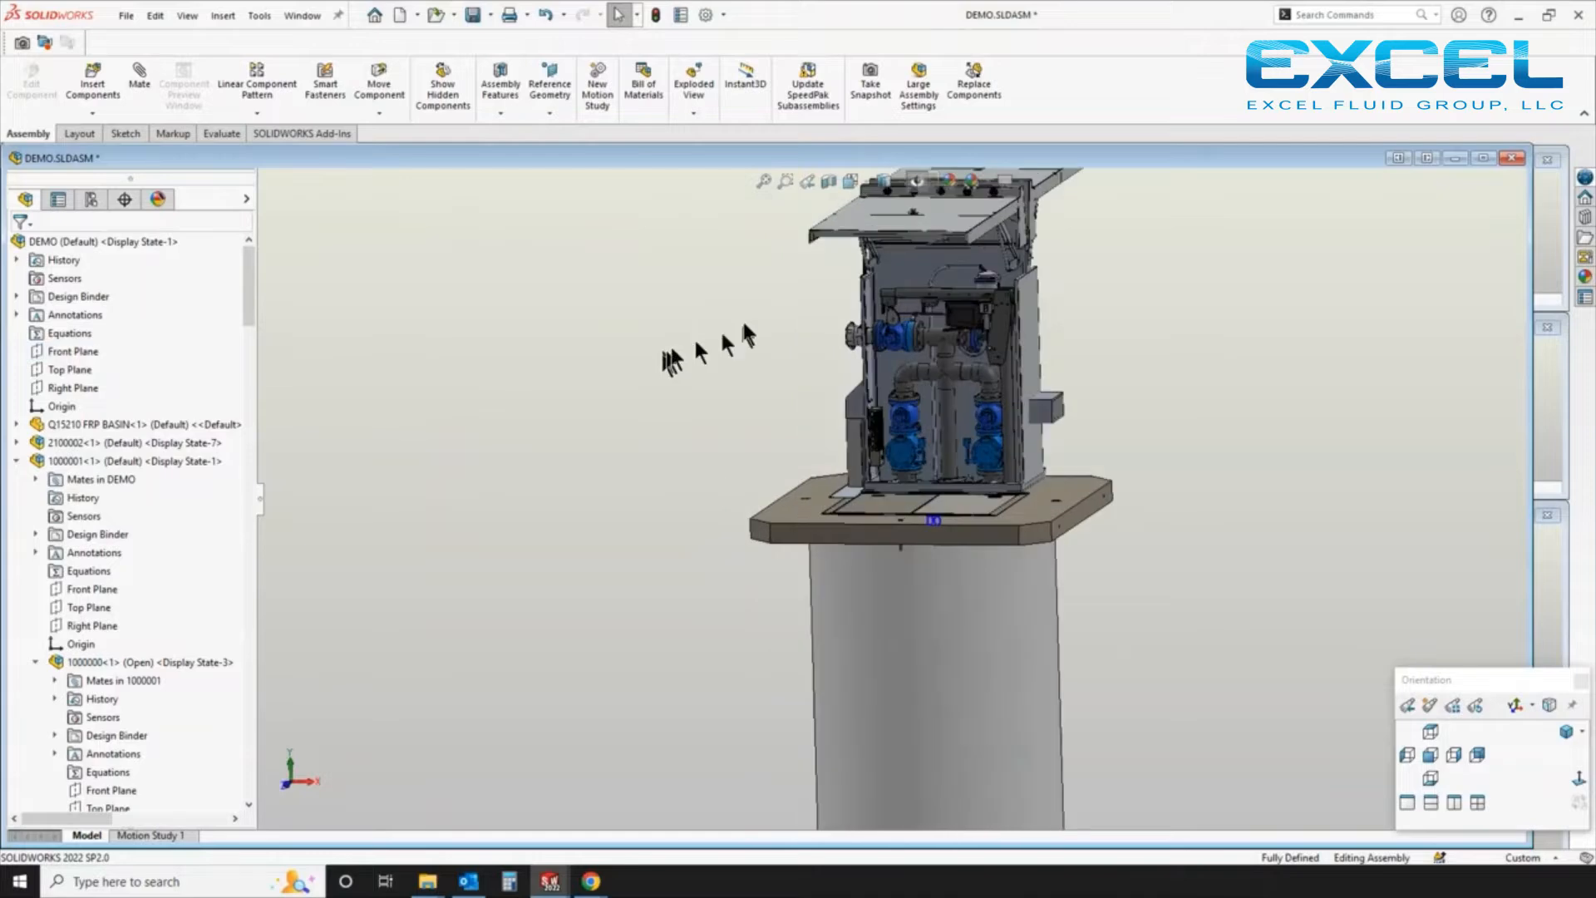
{"action": "scroll", "coordinate": [943, 353], "scroll_direction": "down", "scroll_amount": 1}
{"action": "middle_click_drag", "start_coordinate": [955, 370], "coordinate": [972, 359]}
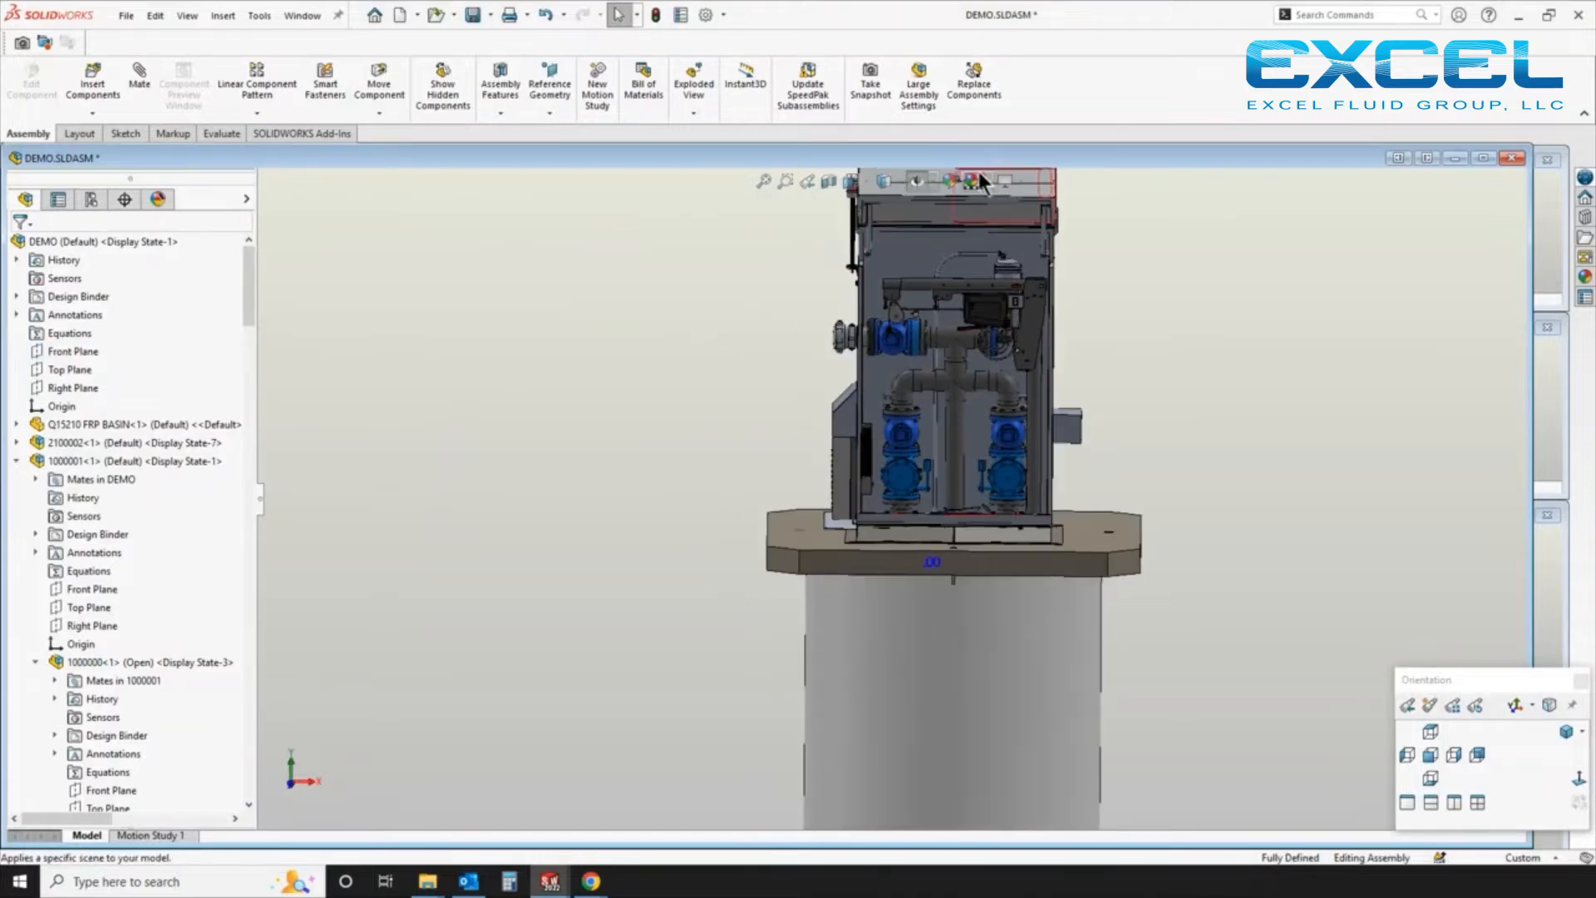
{"action": "scroll", "coordinate": [1087, 266], "scroll_direction": "up", "scroll_amount": 1}
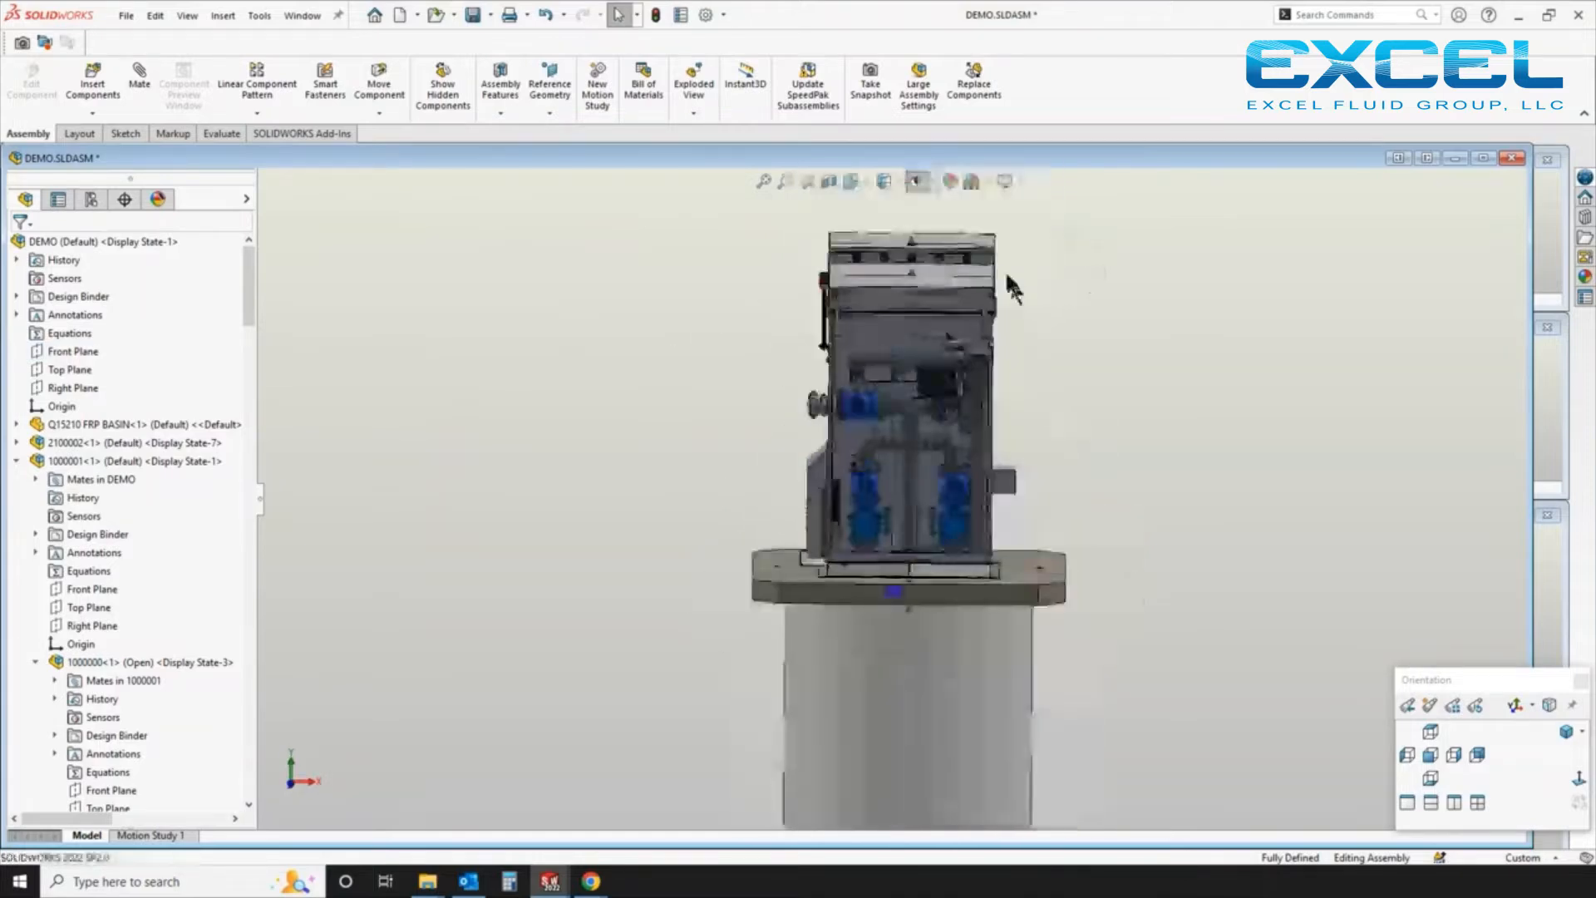
{"action": "left_click", "coordinate": [898, 178]}
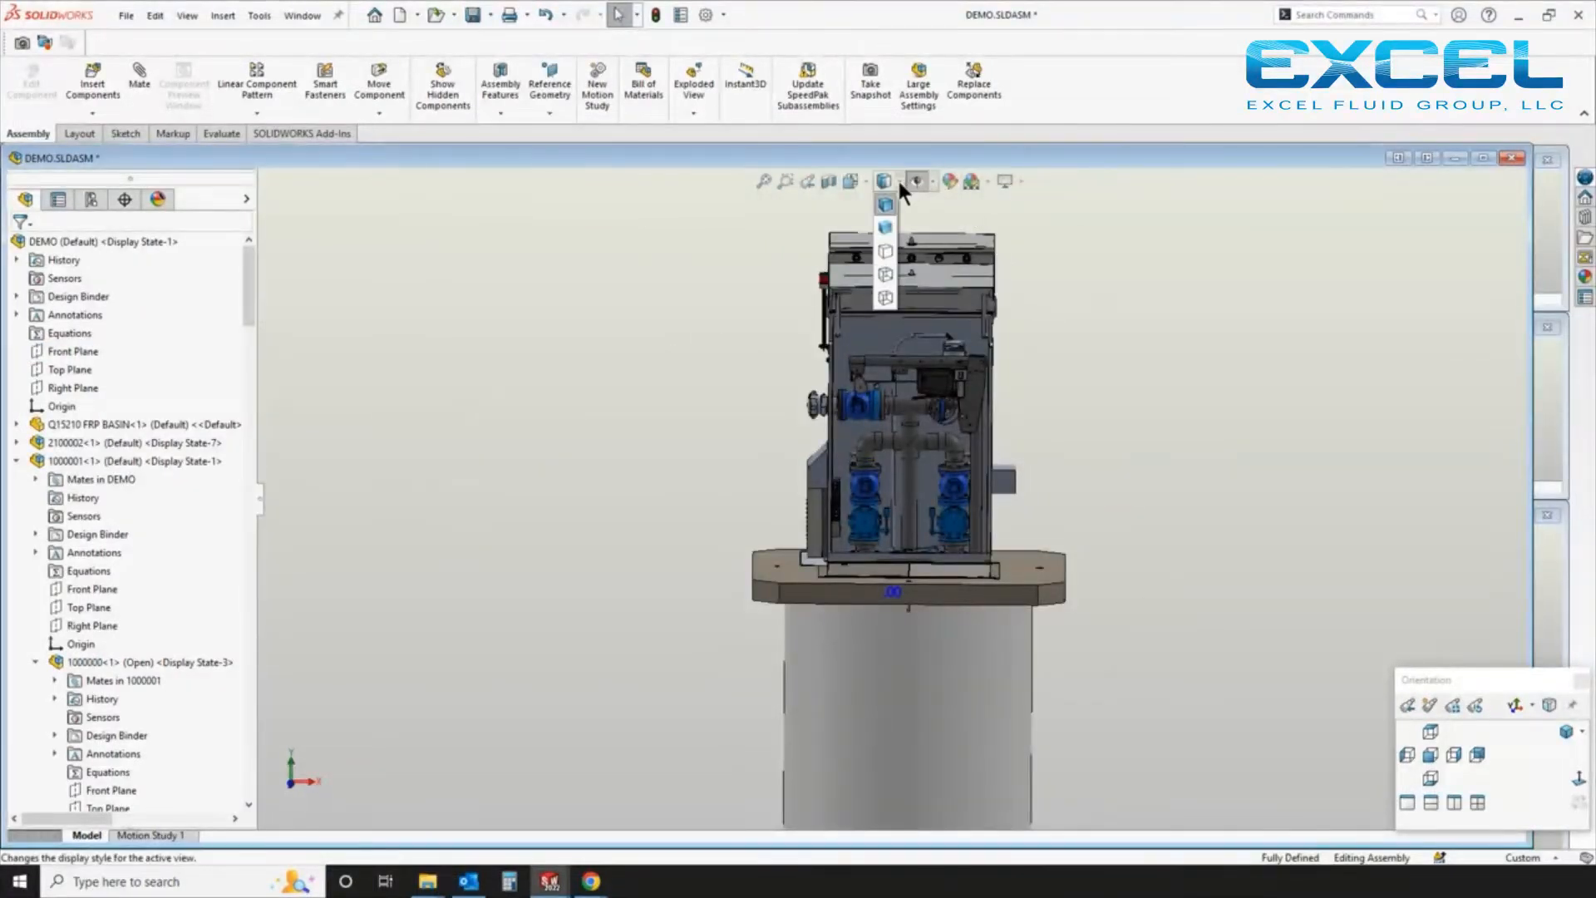
{"action": "left_click", "coordinate": [886, 252]}
{"action": "middle_click_drag", "start_coordinate": [1001, 448], "coordinate": [943, 490]}
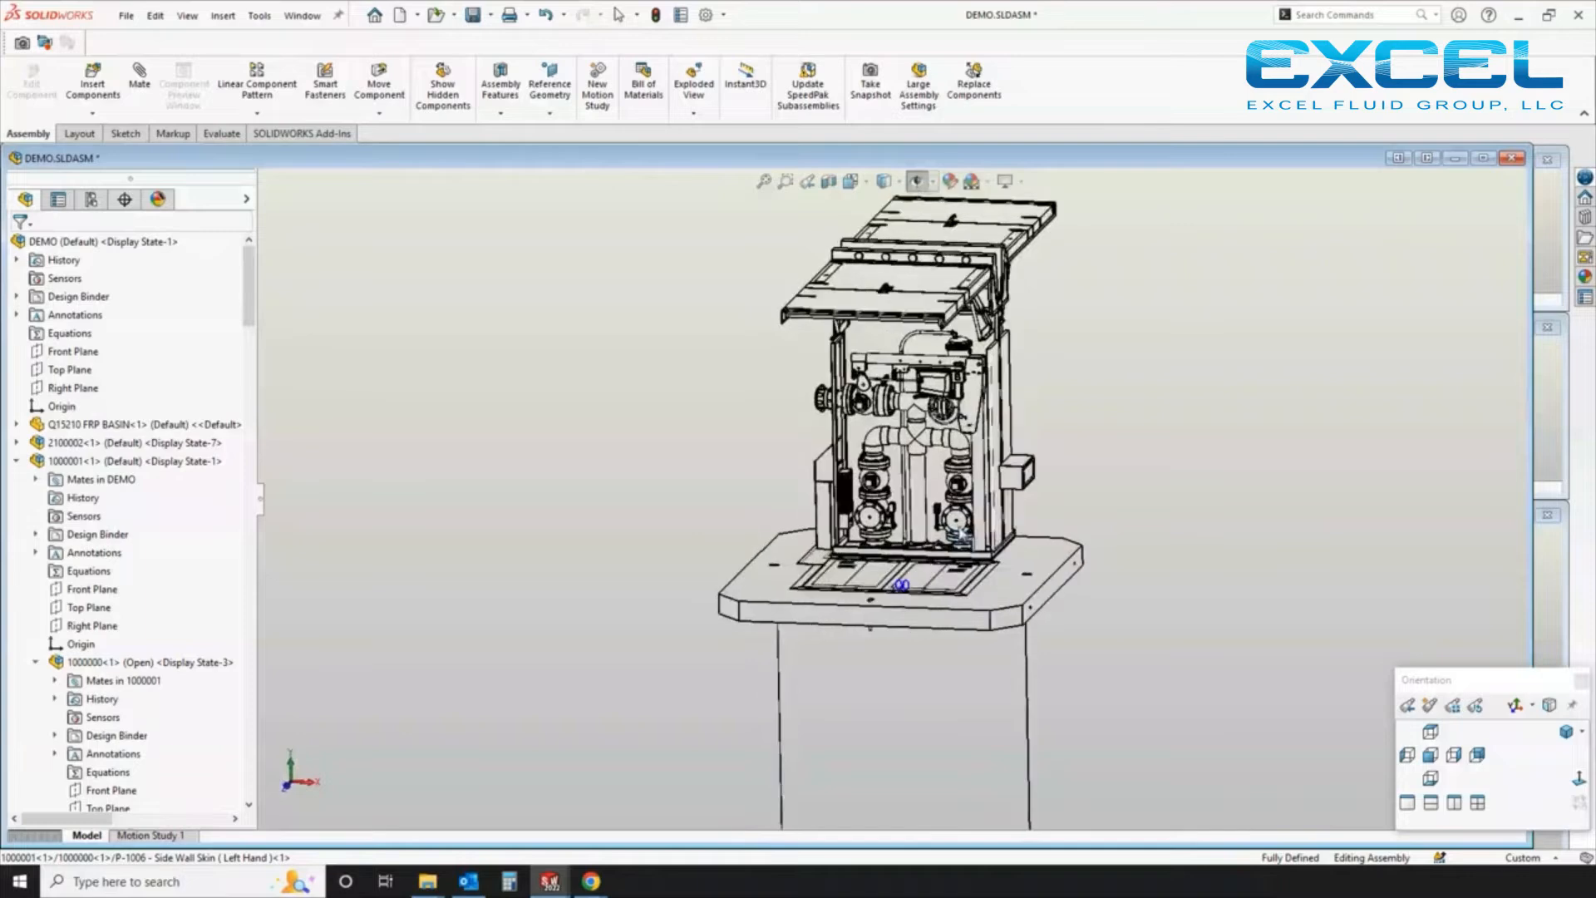
{"action": "scroll", "coordinate": [938, 428], "scroll_direction": "down", "scroll_amount": 5}
{"action": "middle_click_drag", "start_coordinate": [967, 401], "coordinate": [972, 383]}
{"action": "scroll", "coordinate": [950, 535], "scroll_direction": "up", "scroll_amount": 4}
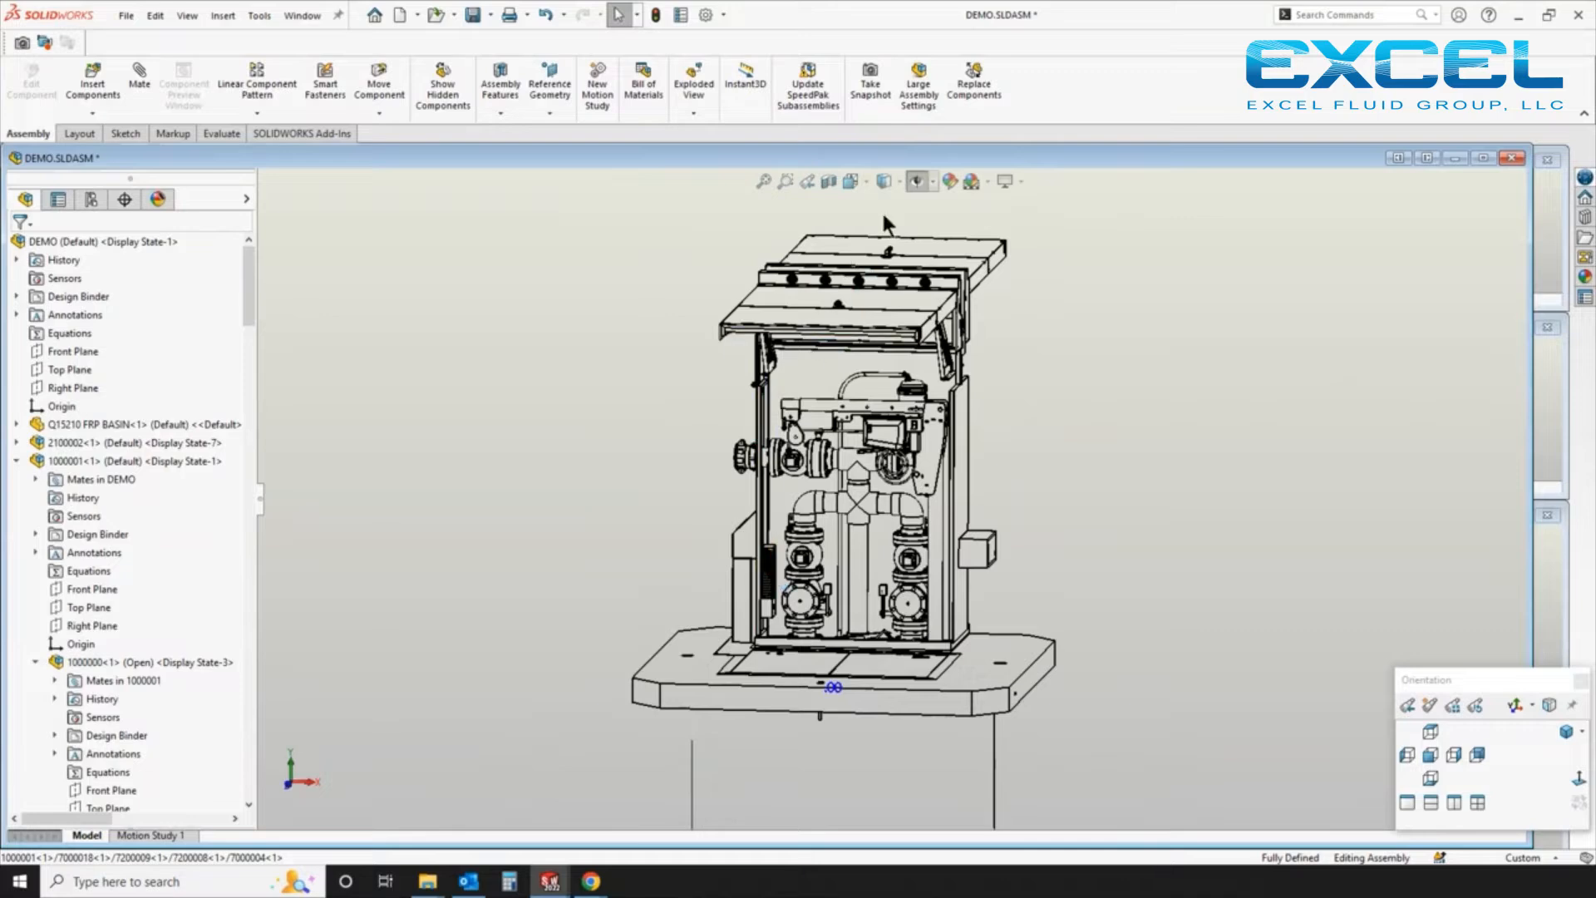
Return the model to the Shaded With Edges display style
{"action": "left_click", "coordinate": [898, 182]}
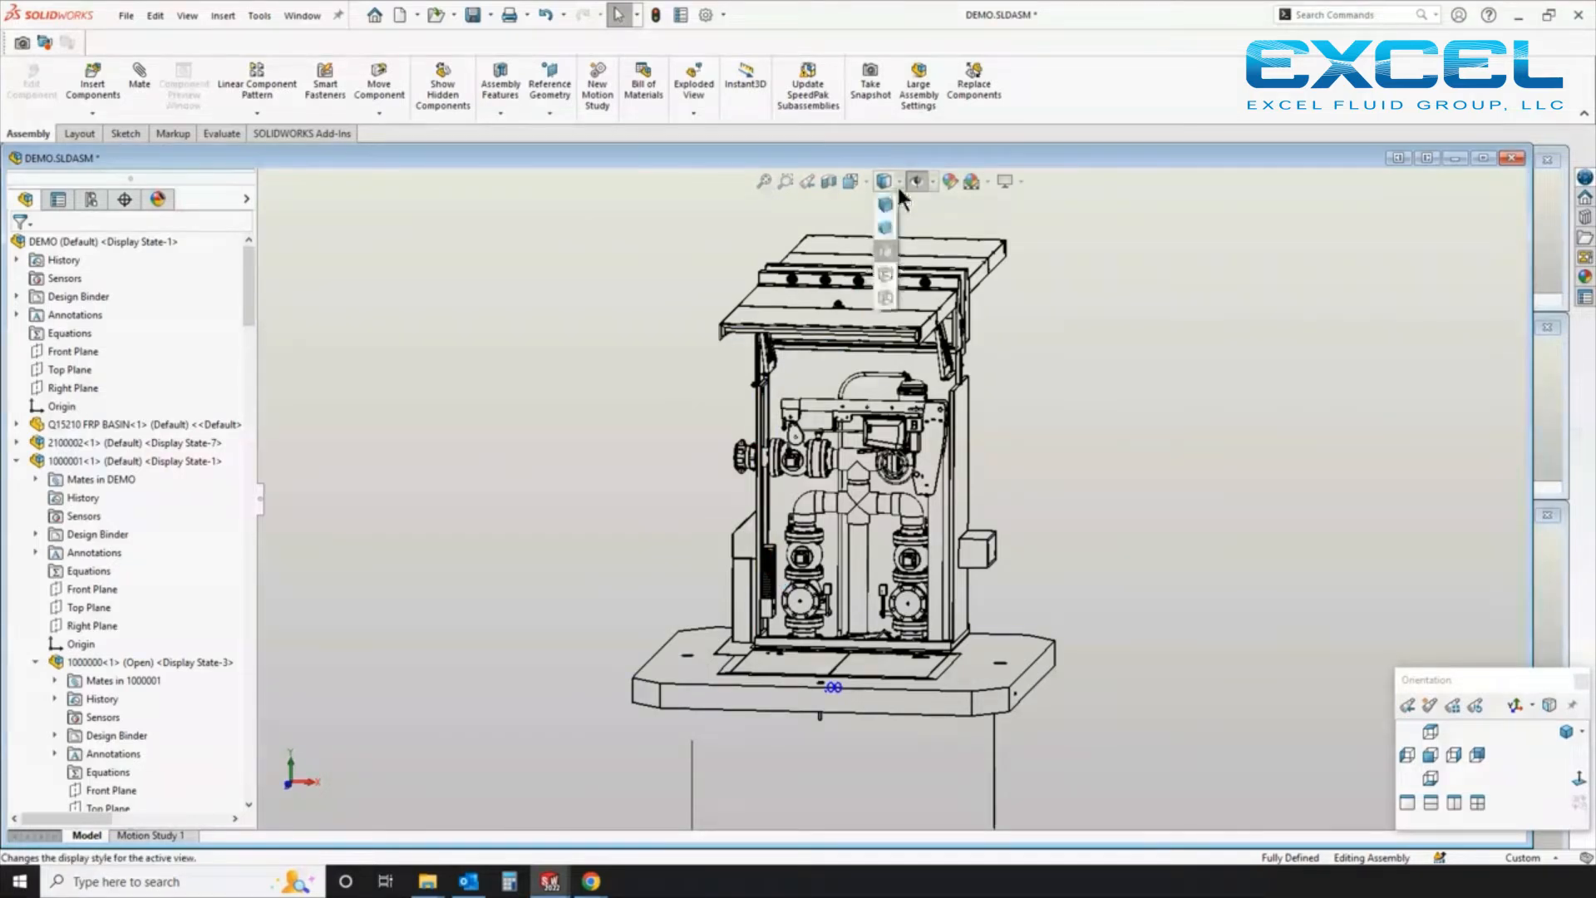
{"action": "left_click", "coordinate": [885, 199]}
{"action": "scroll", "coordinate": [1023, 507], "scroll_direction": "up", "scroll_amount": 3}
{"action": "middle_click_drag", "start_coordinate": [1015, 517], "coordinate": [961, 507]}
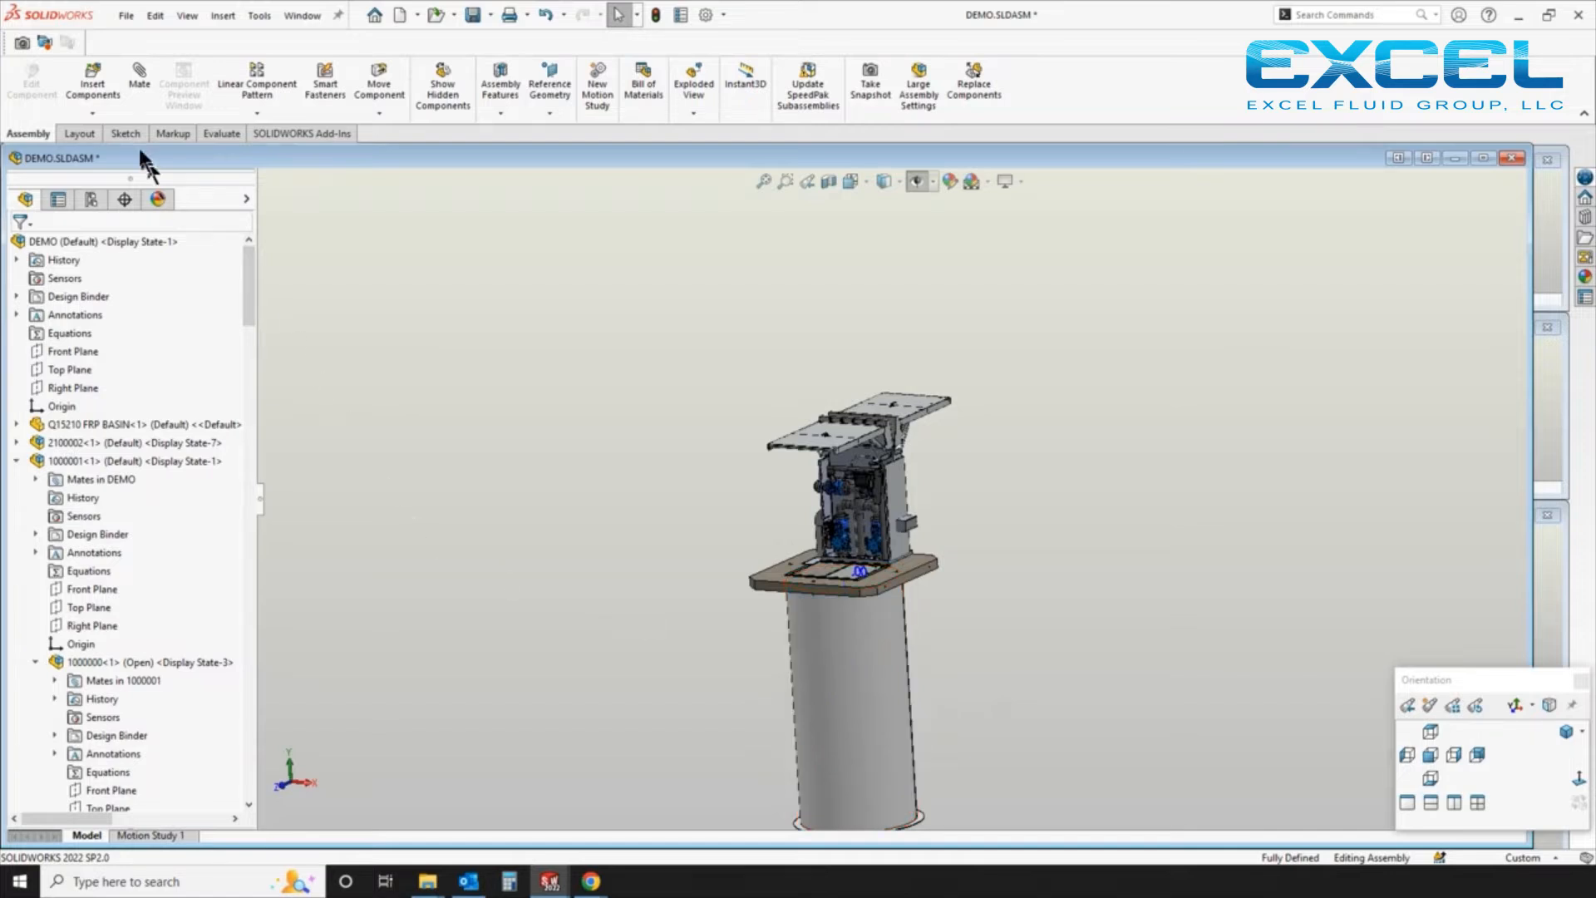
Insert the 3100141 assembly in its FLEX FOR STATION ASM configuration and position it beside the basin
{"action": "left_click", "coordinate": [89, 83]}
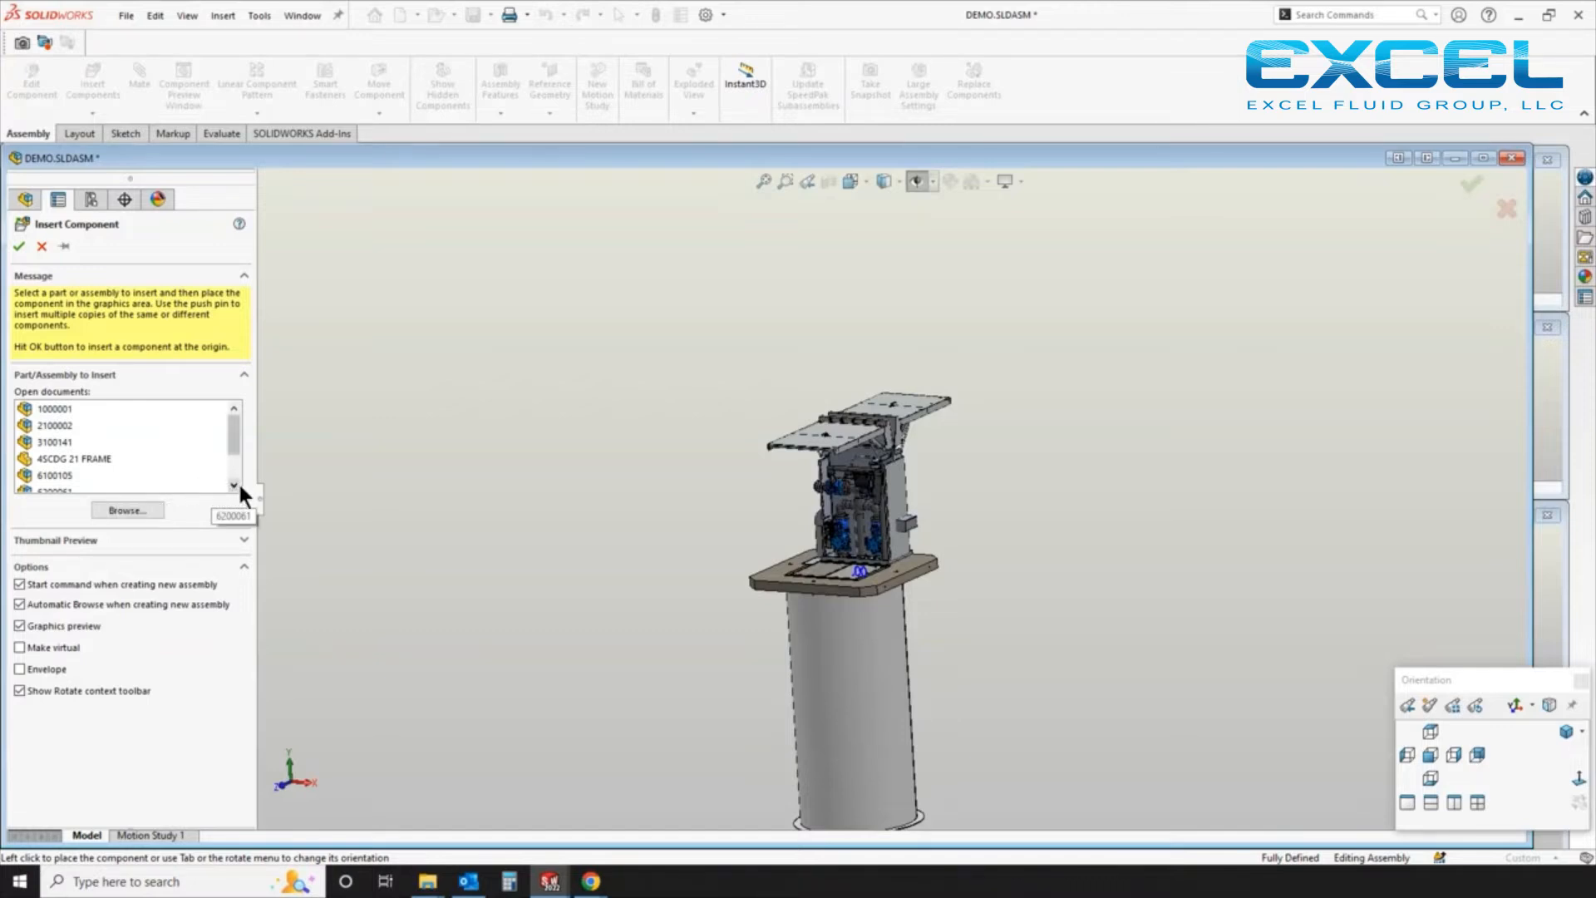
{"action": "left_click", "coordinate": [66, 443]}
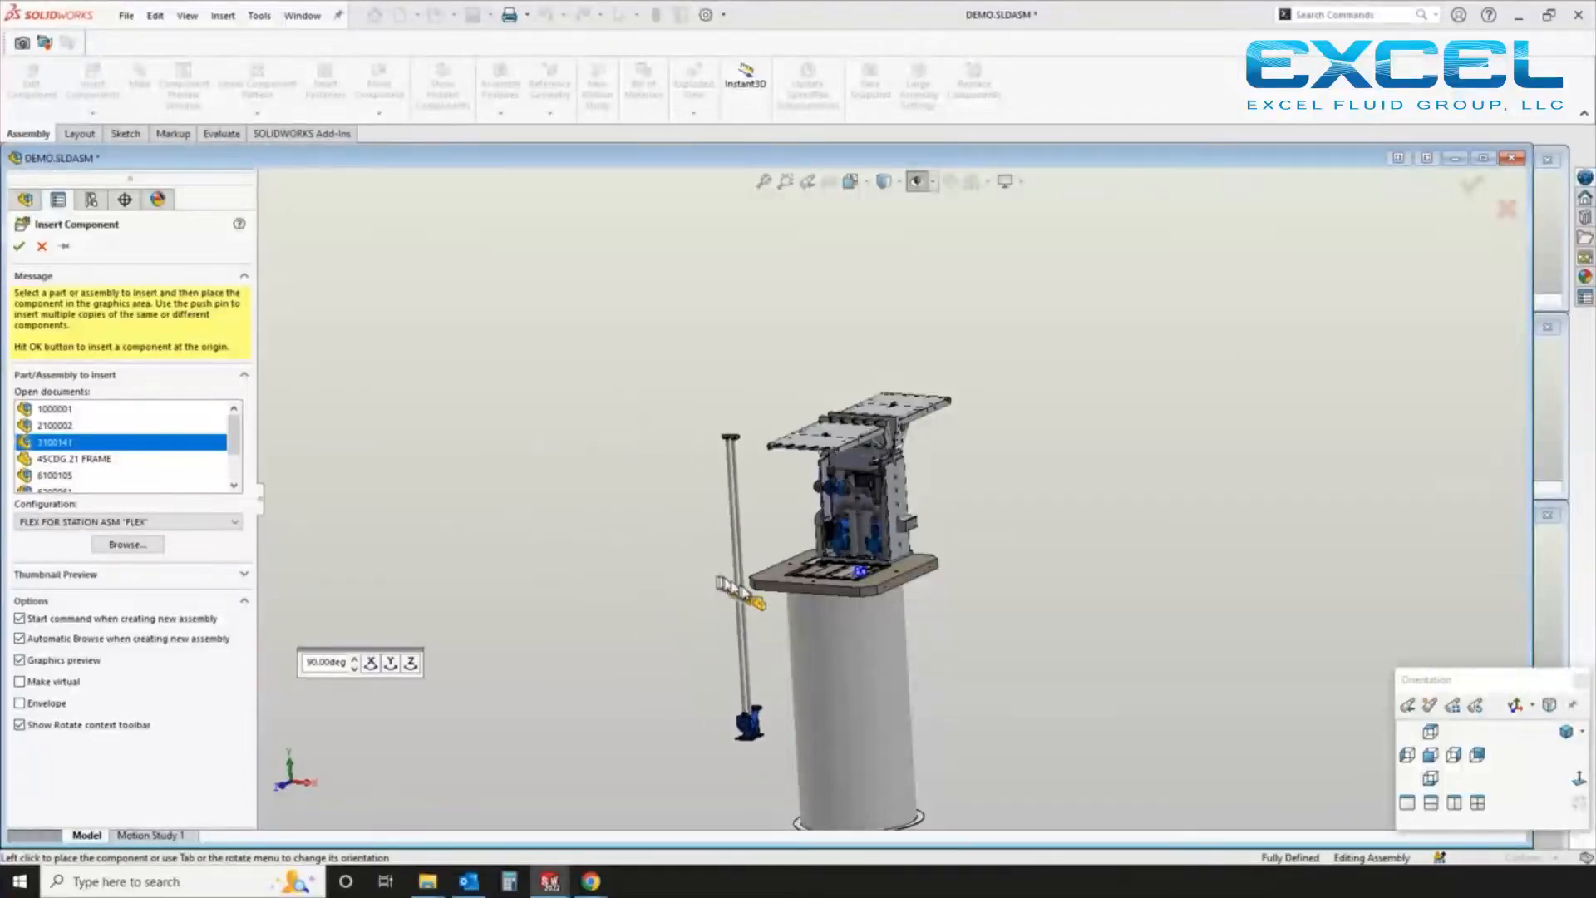
{"action": "left_click", "coordinate": [705, 675]}
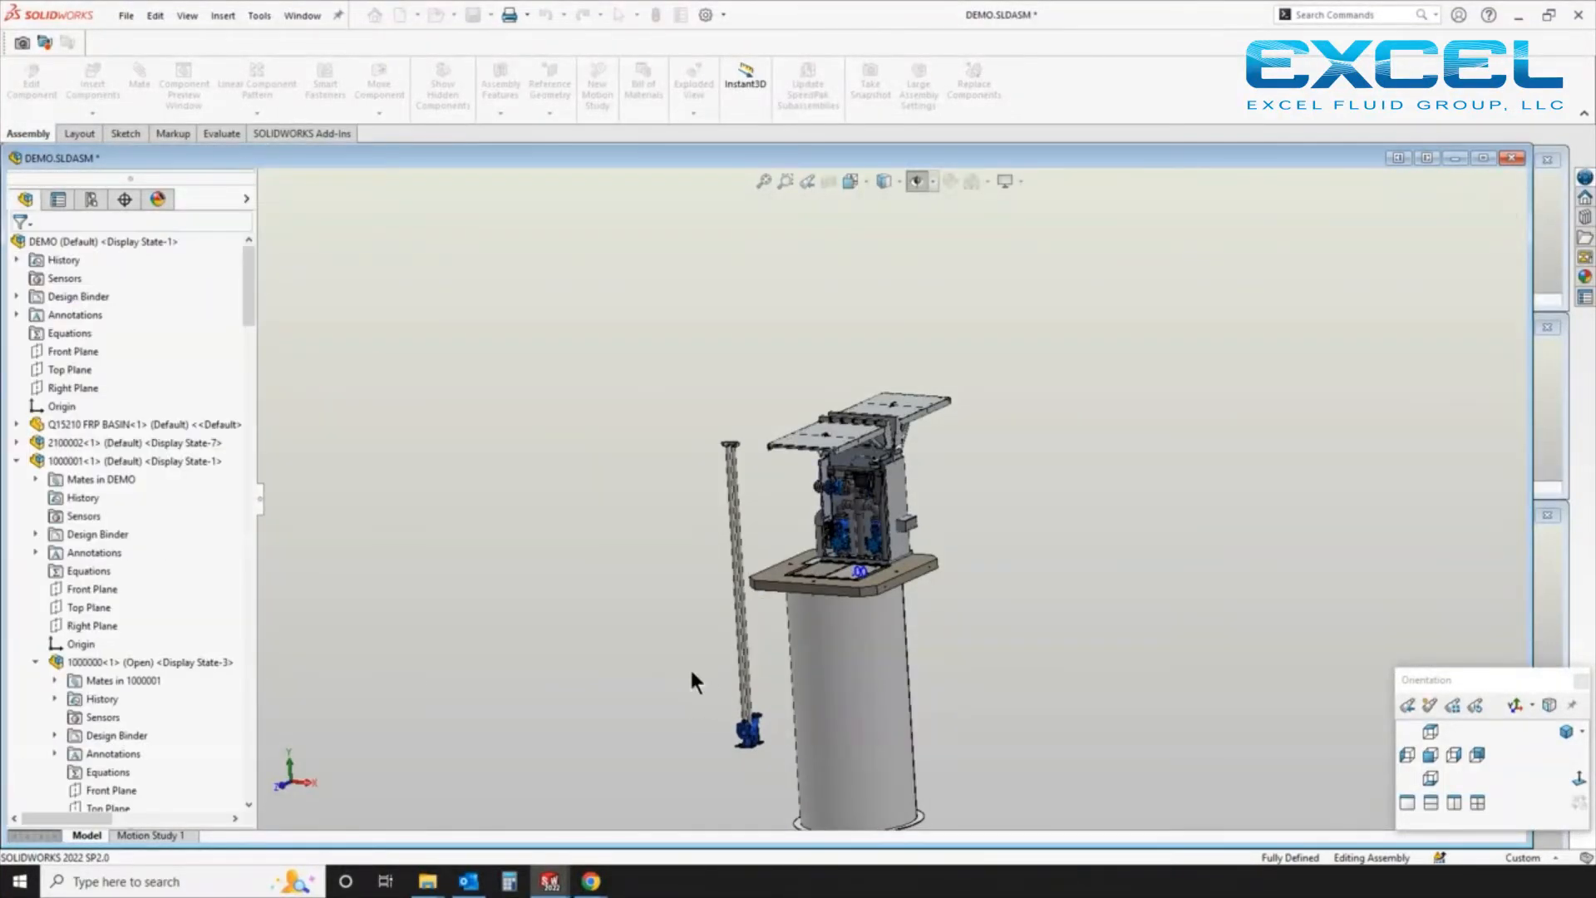
{"action": "middle_click_drag", "start_coordinate": [681, 664], "coordinate": [783, 773]}
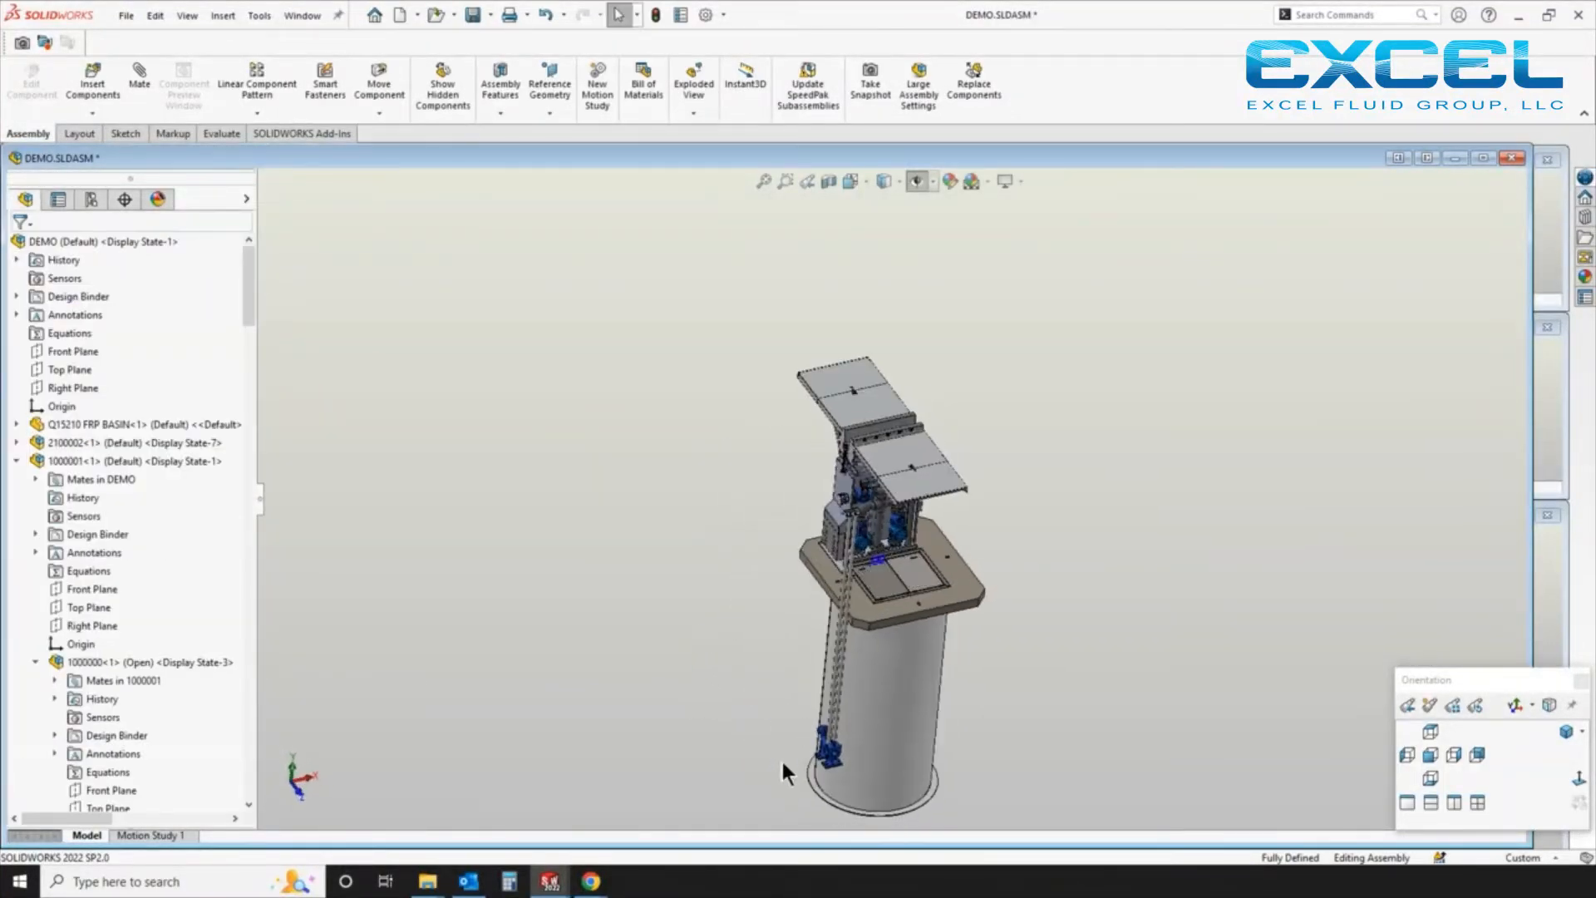
{"action": "left_click_drag", "start_coordinate": [825, 764], "coordinate": [778, 725]}
{"action": "middle_click_drag", "start_coordinate": [778, 725], "coordinate": [661, 565]}
{"action": "left_click", "coordinate": [679, 495]}
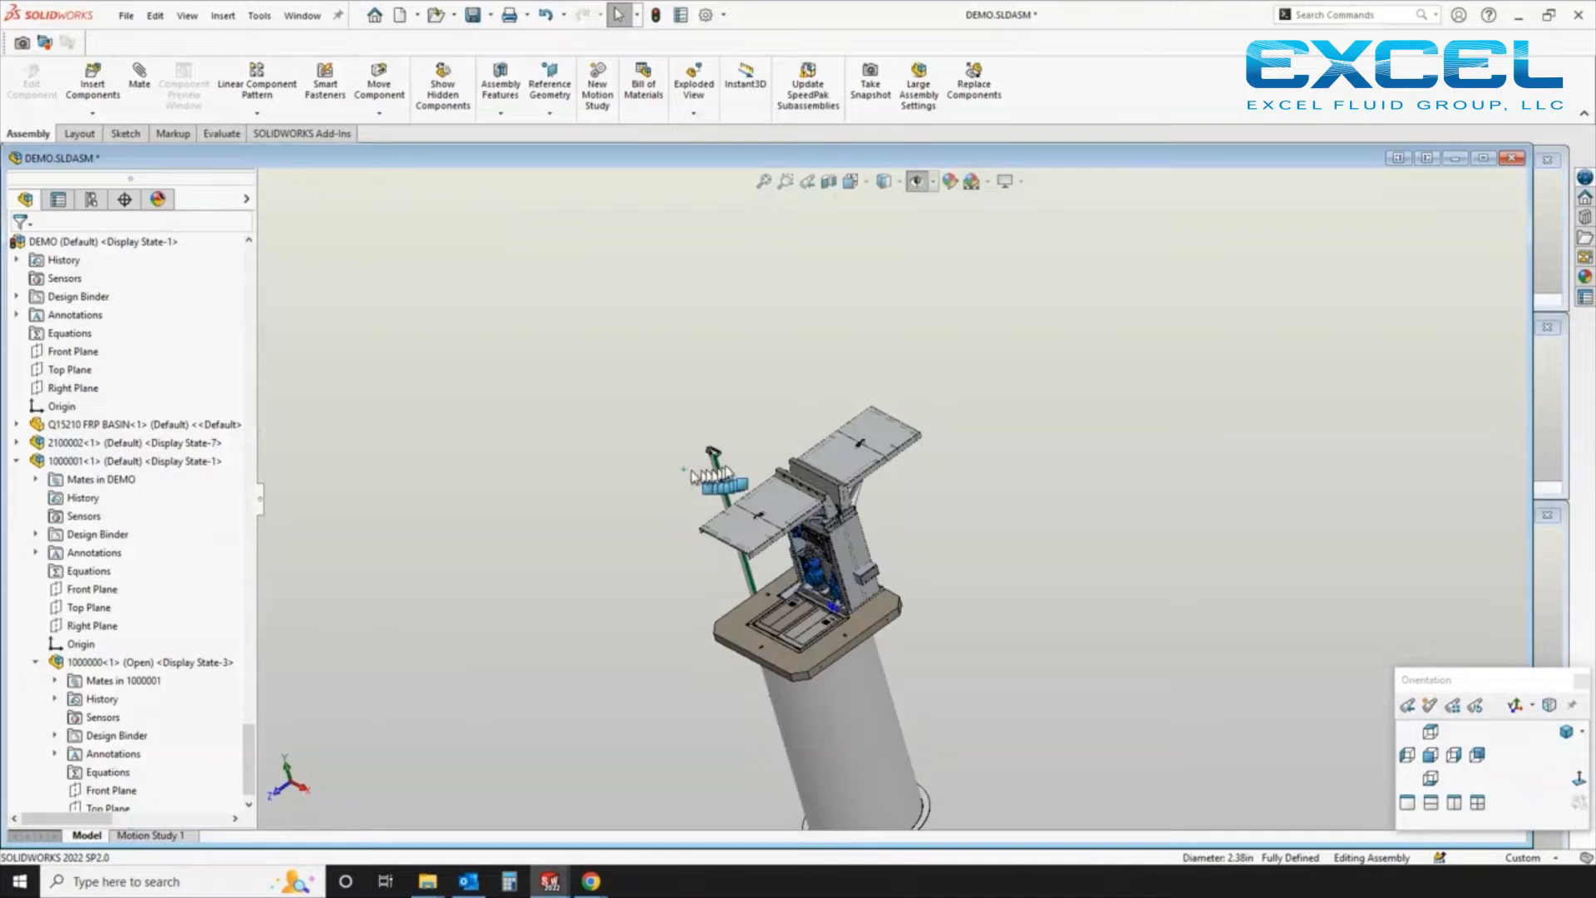
{"action": "middle_click_drag", "start_coordinate": [948, 426], "coordinate": [974, 366]}
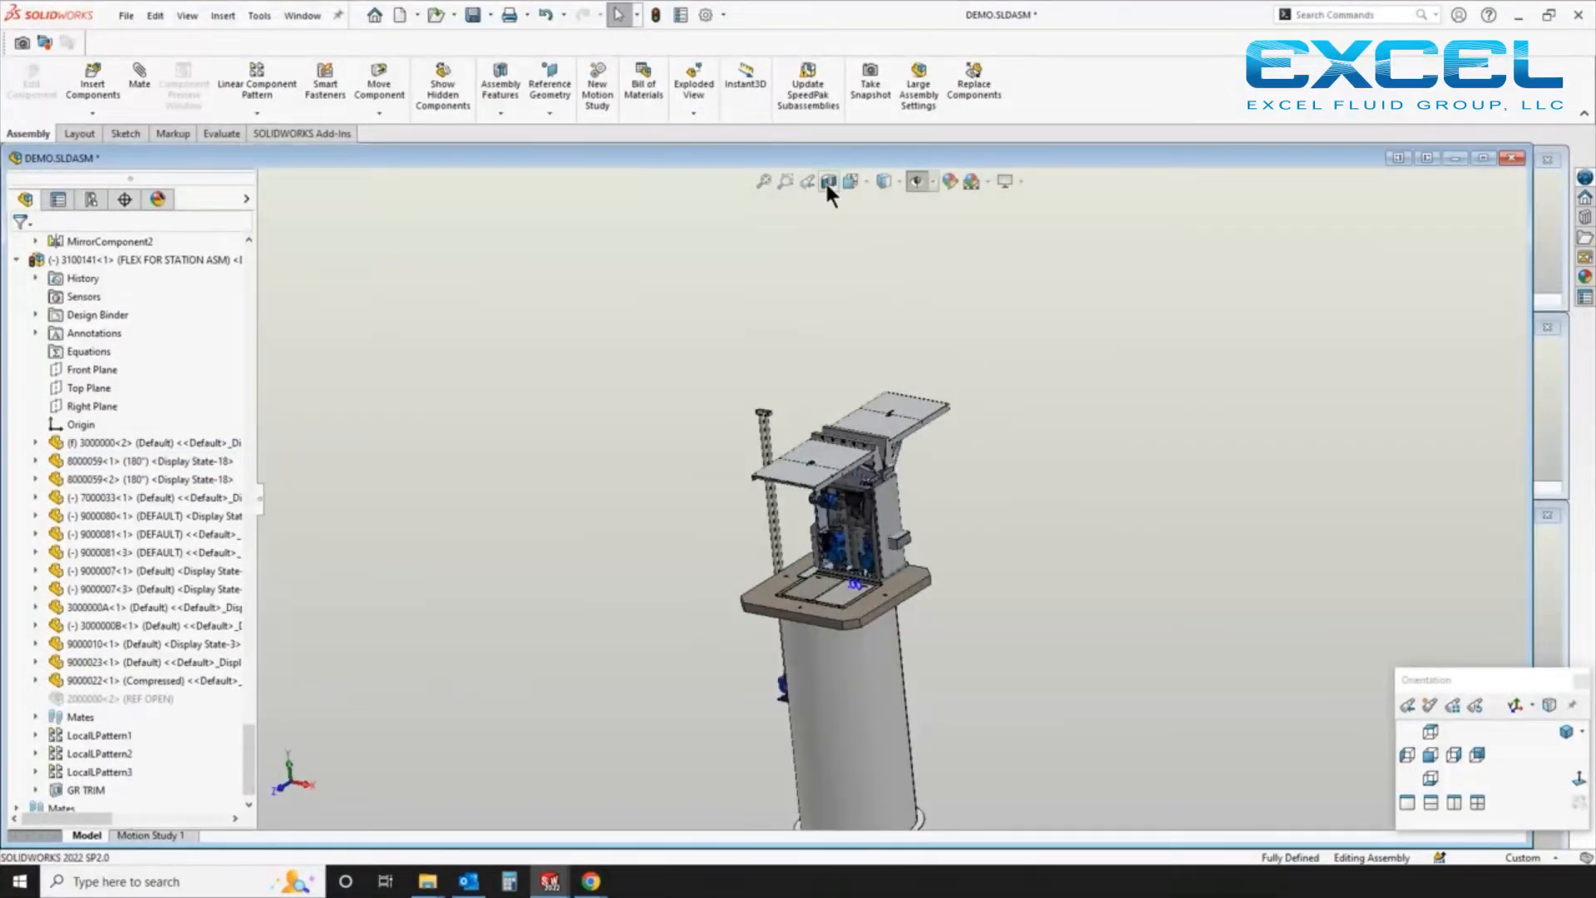
Section the assembly along the Front Plane with no offset to look inside the basin
{"action": "left_click", "coordinate": [828, 183]}
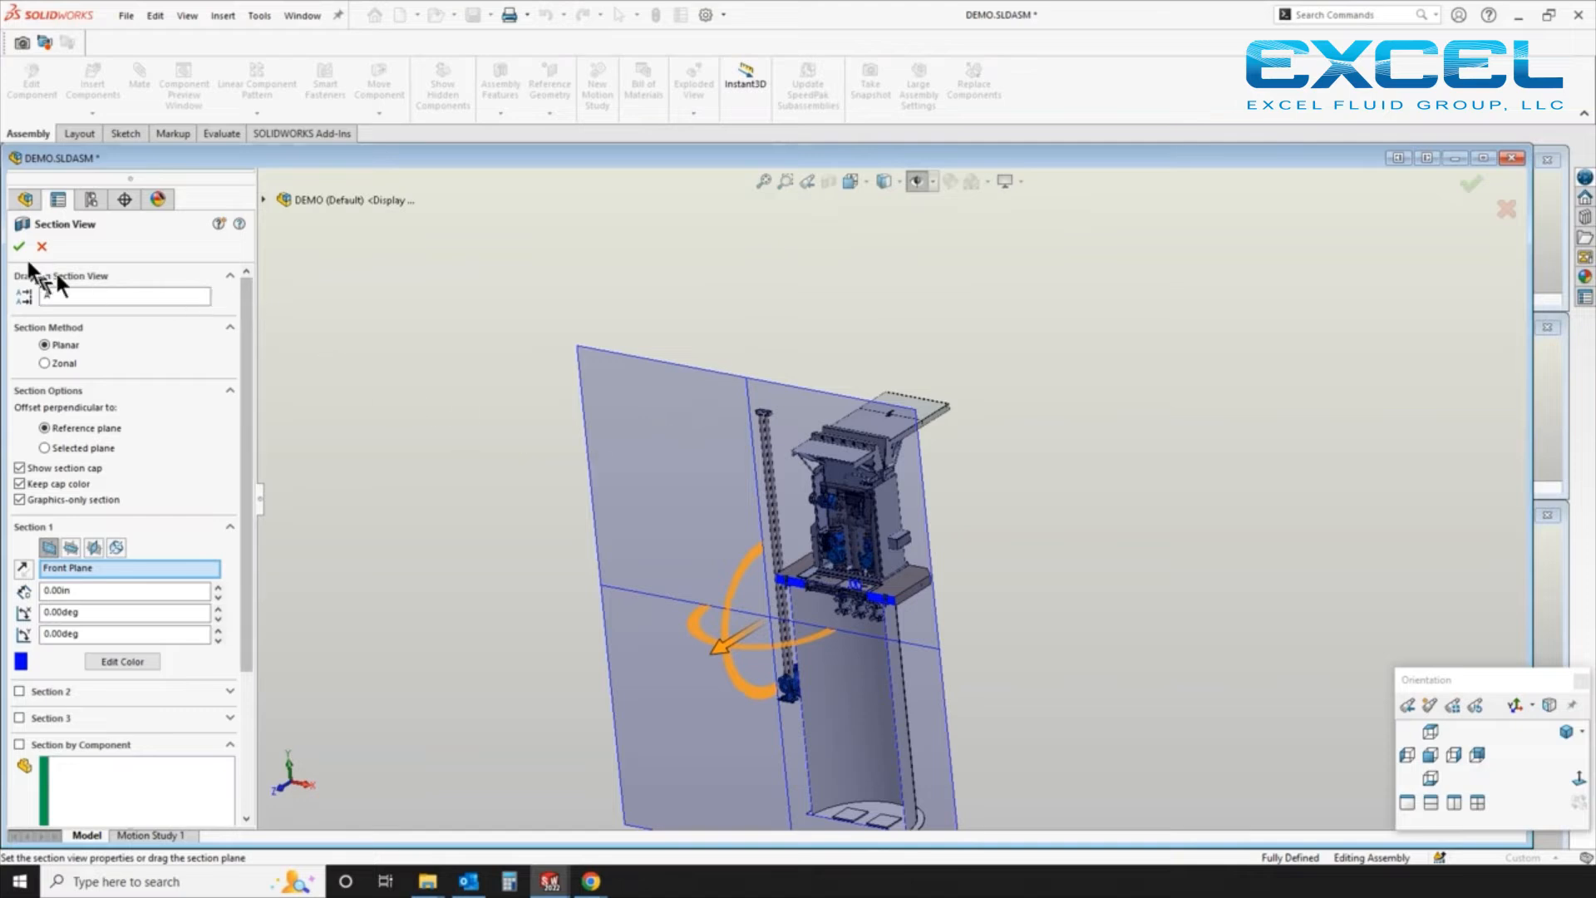
{"action": "left_click", "coordinate": [18, 246]}
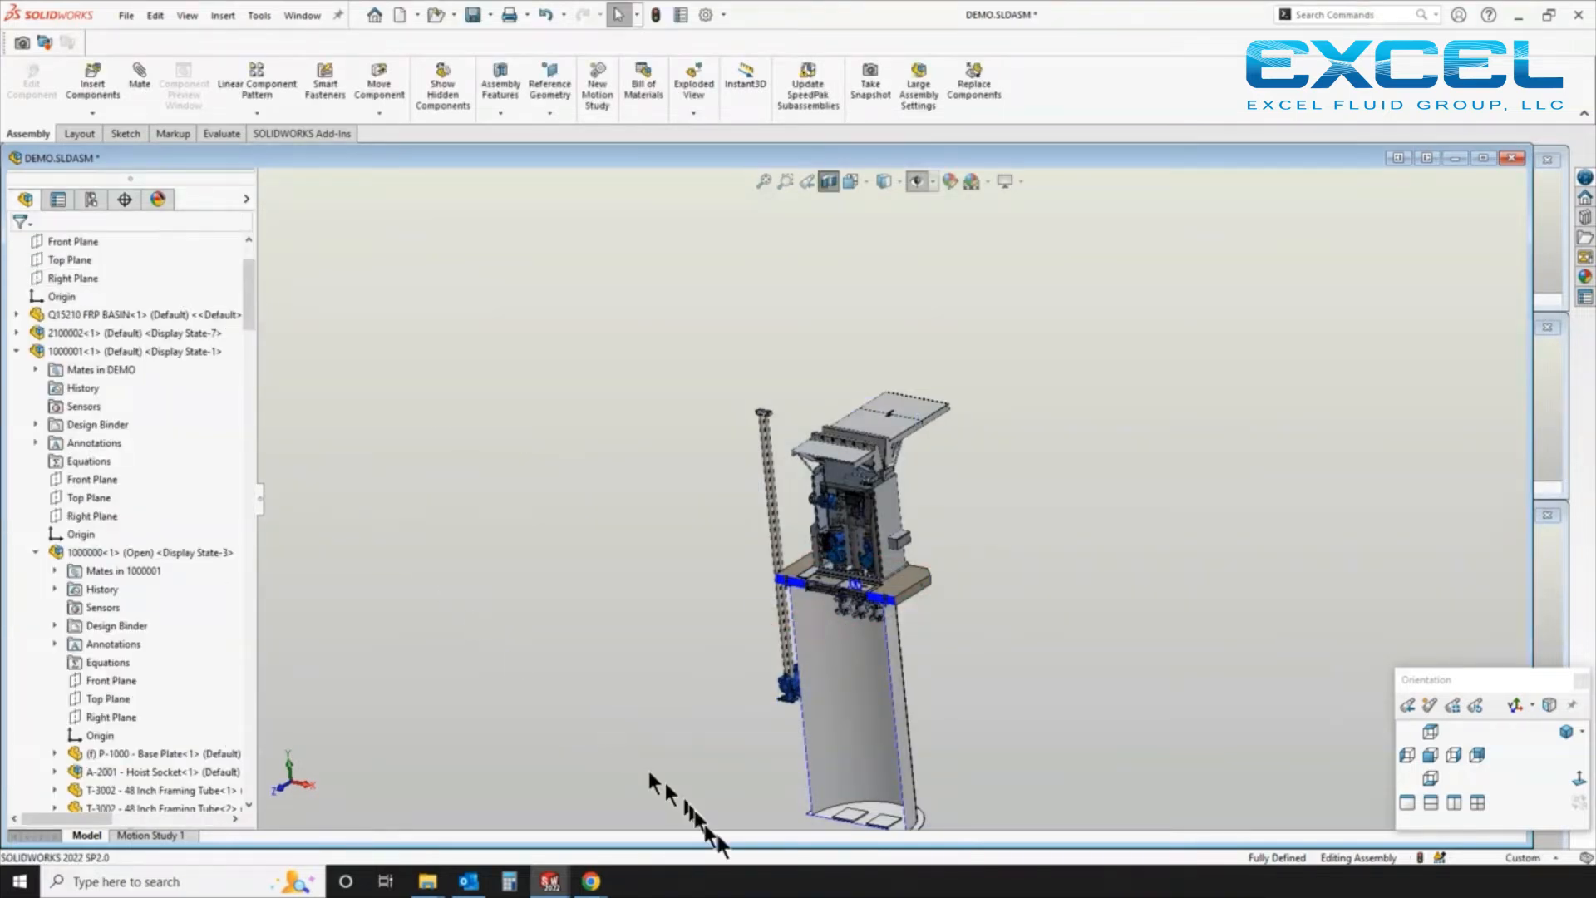
{"action": "middle_click_drag", "start_coordinate": [754, 739], "coordinate": [818, 733]}
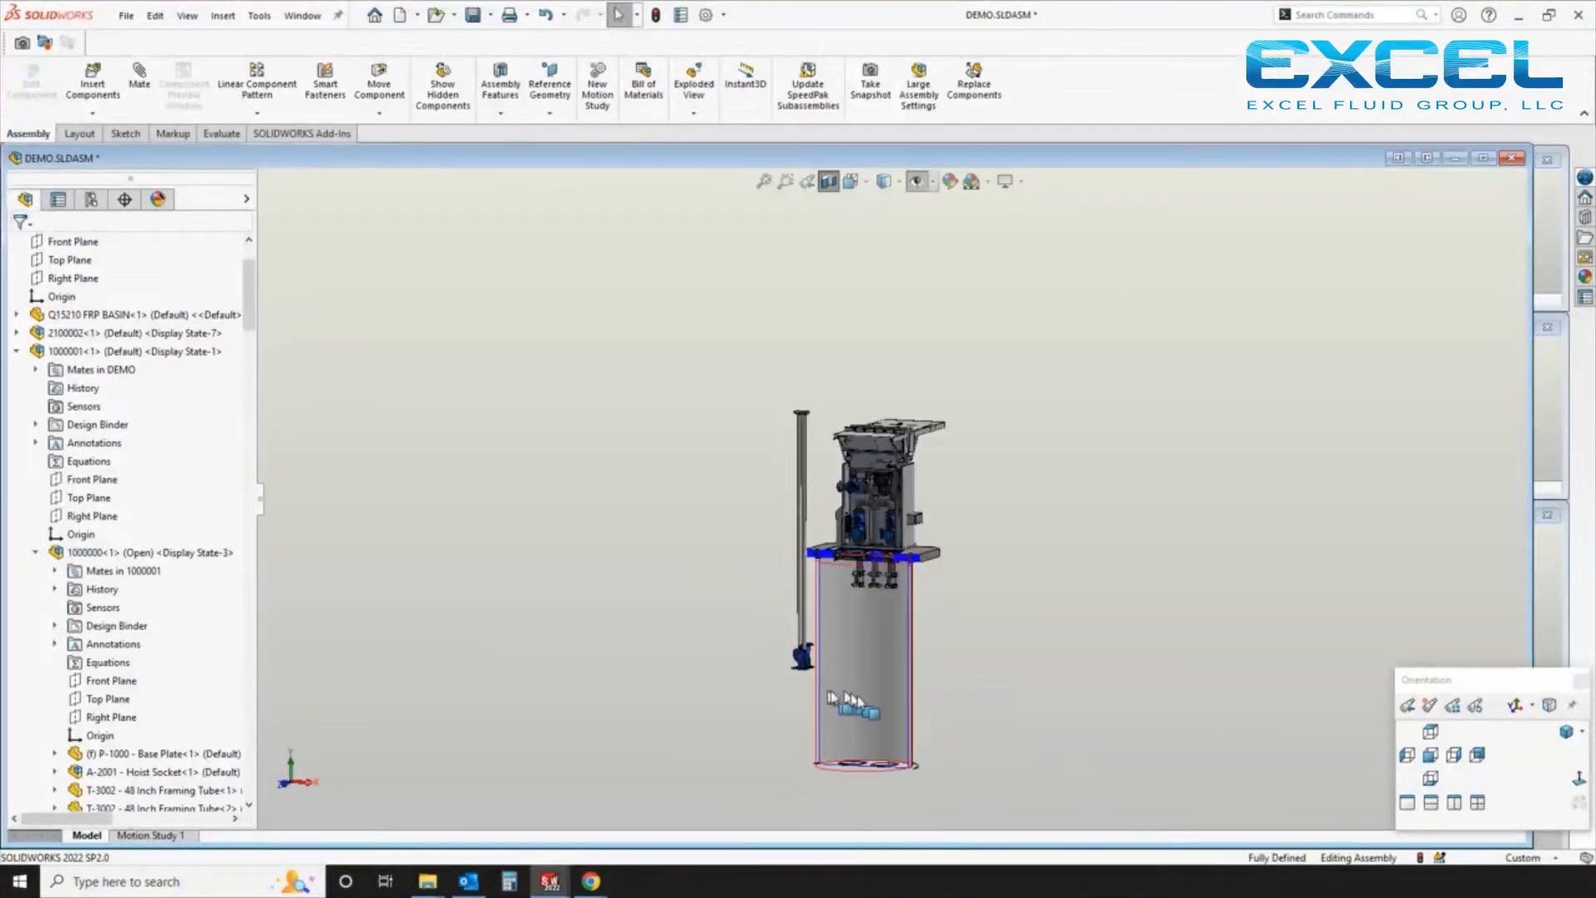
{"action": "scroll", "coordinate": [859, 705], "scroll_direction": "up", "scroll_amount": 2}
{"action": "scroll", "coordinate": [861, 698], "scroll_direction": "down", "scroll_amount": 2}
{"action": "middle_click_drag", "start_coordinate": [864, 645], "coordinate": [856, 656]}
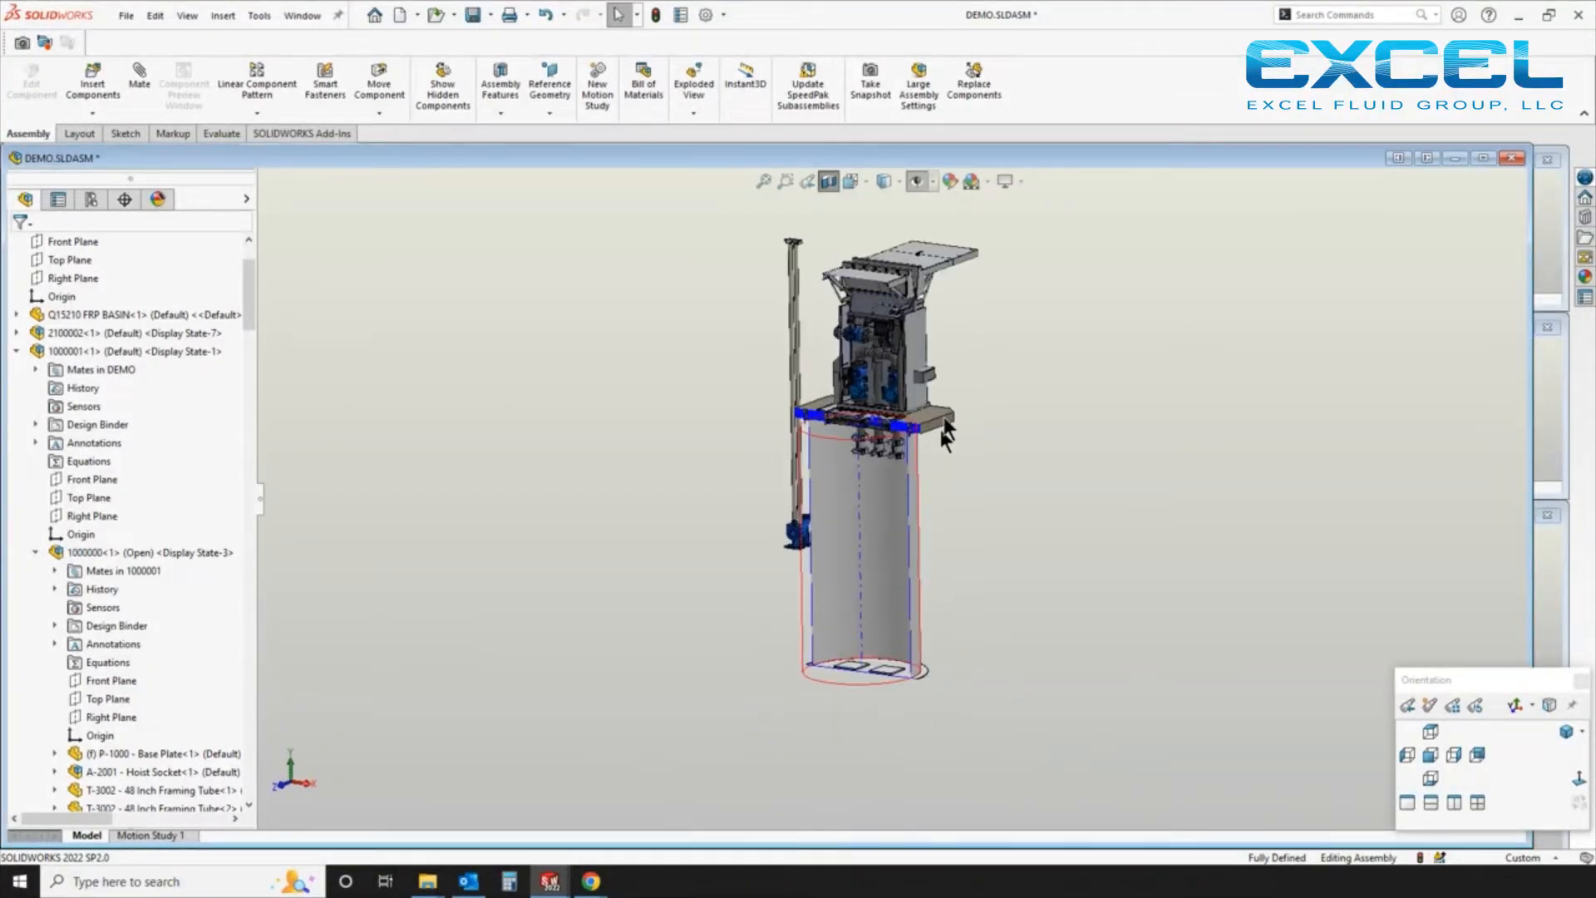
Replace the section view with one offset 10.56 in from the Front Plane
{"action": "left_click", "coordinate": [827, 182]}
{"action": "left_click", "coordinate": [827, 182]}
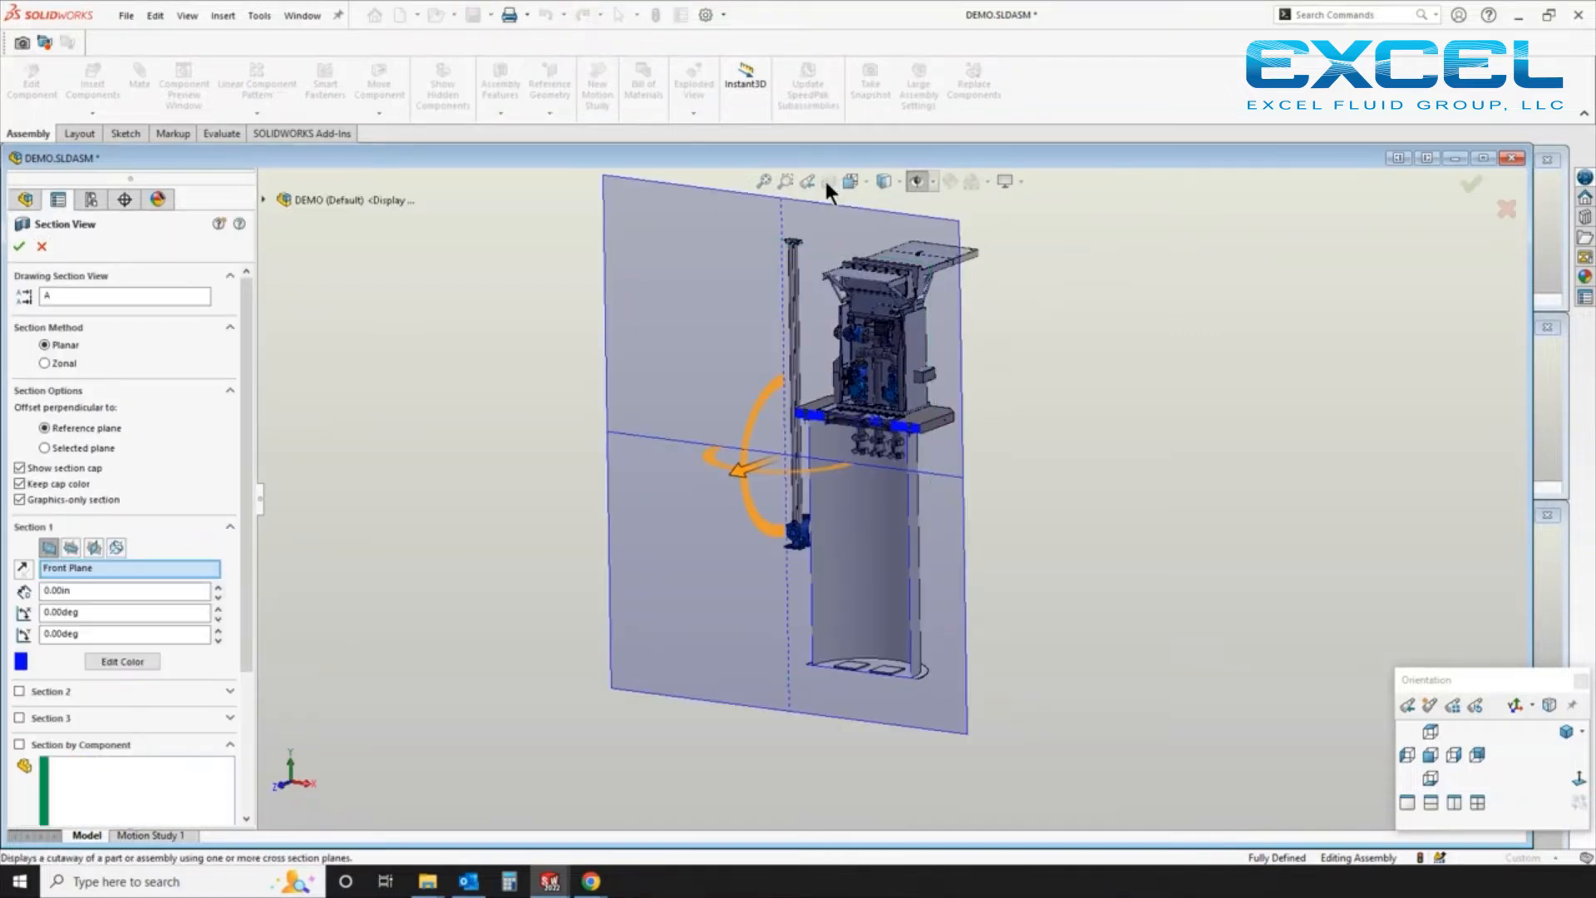
{"action": "mouse_move", "coordinate": [742, 486]}
{"action": "left_mouse_down"}
{"action": "mouse_move", "coordinate": [780, 452]}
{"action": "mouse_move", "coordinate": [712, 481]}
{"action": "mouse_move", "coordinate": [687, 470]}
{"action": "mouse_move", "coordinate": [733, 499]}
{"action": "left_mouse_up"}
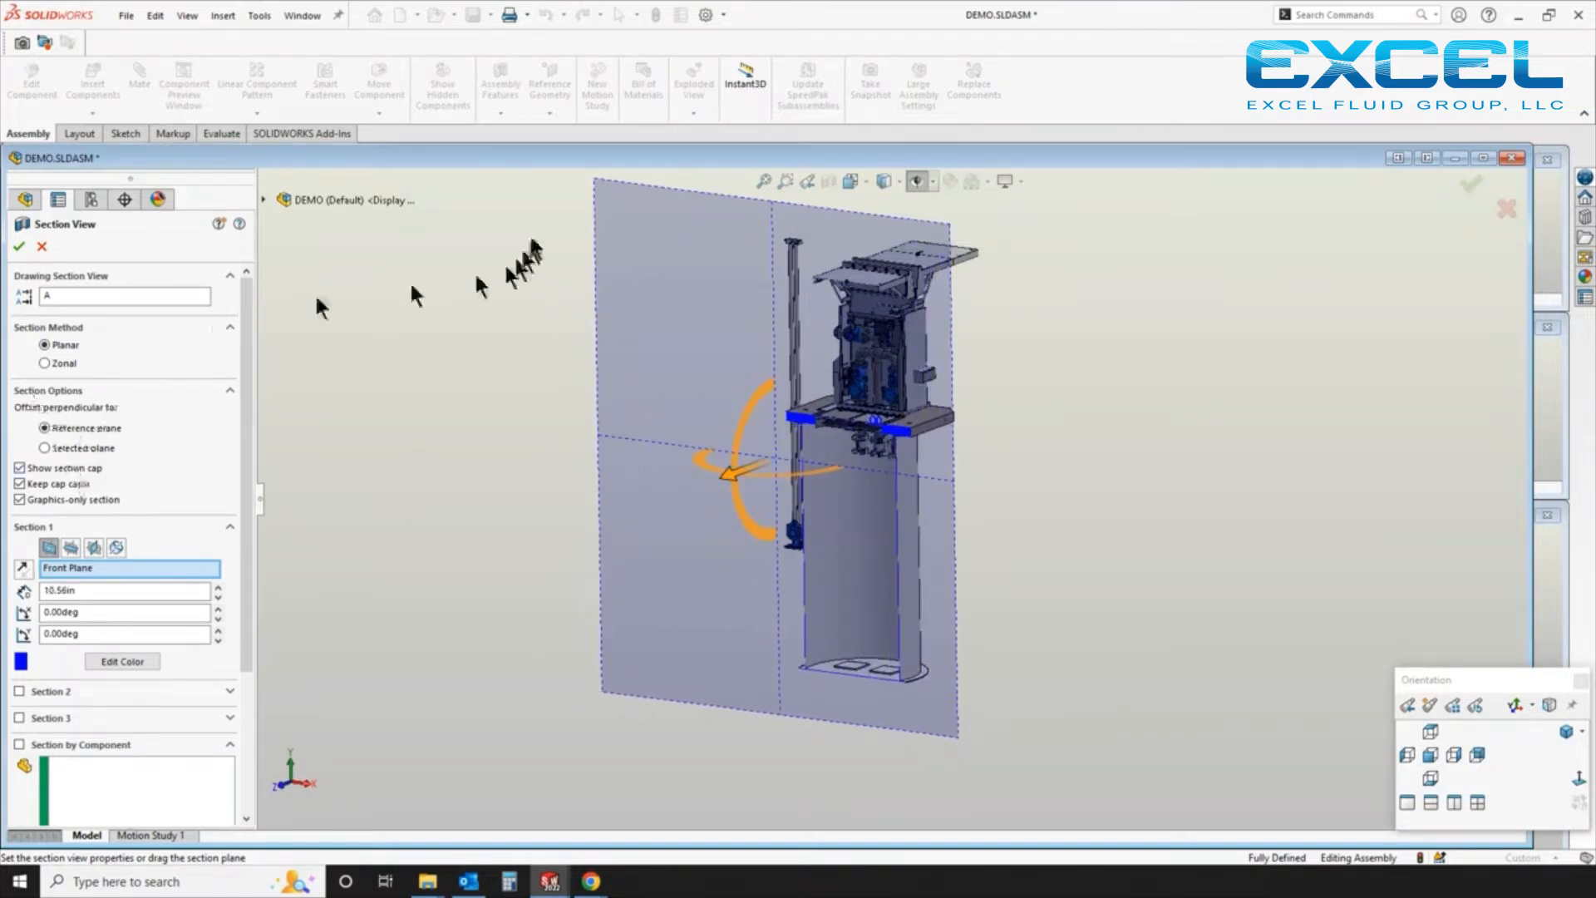
{"action": "left_click", "coordinate": [17, 248]}
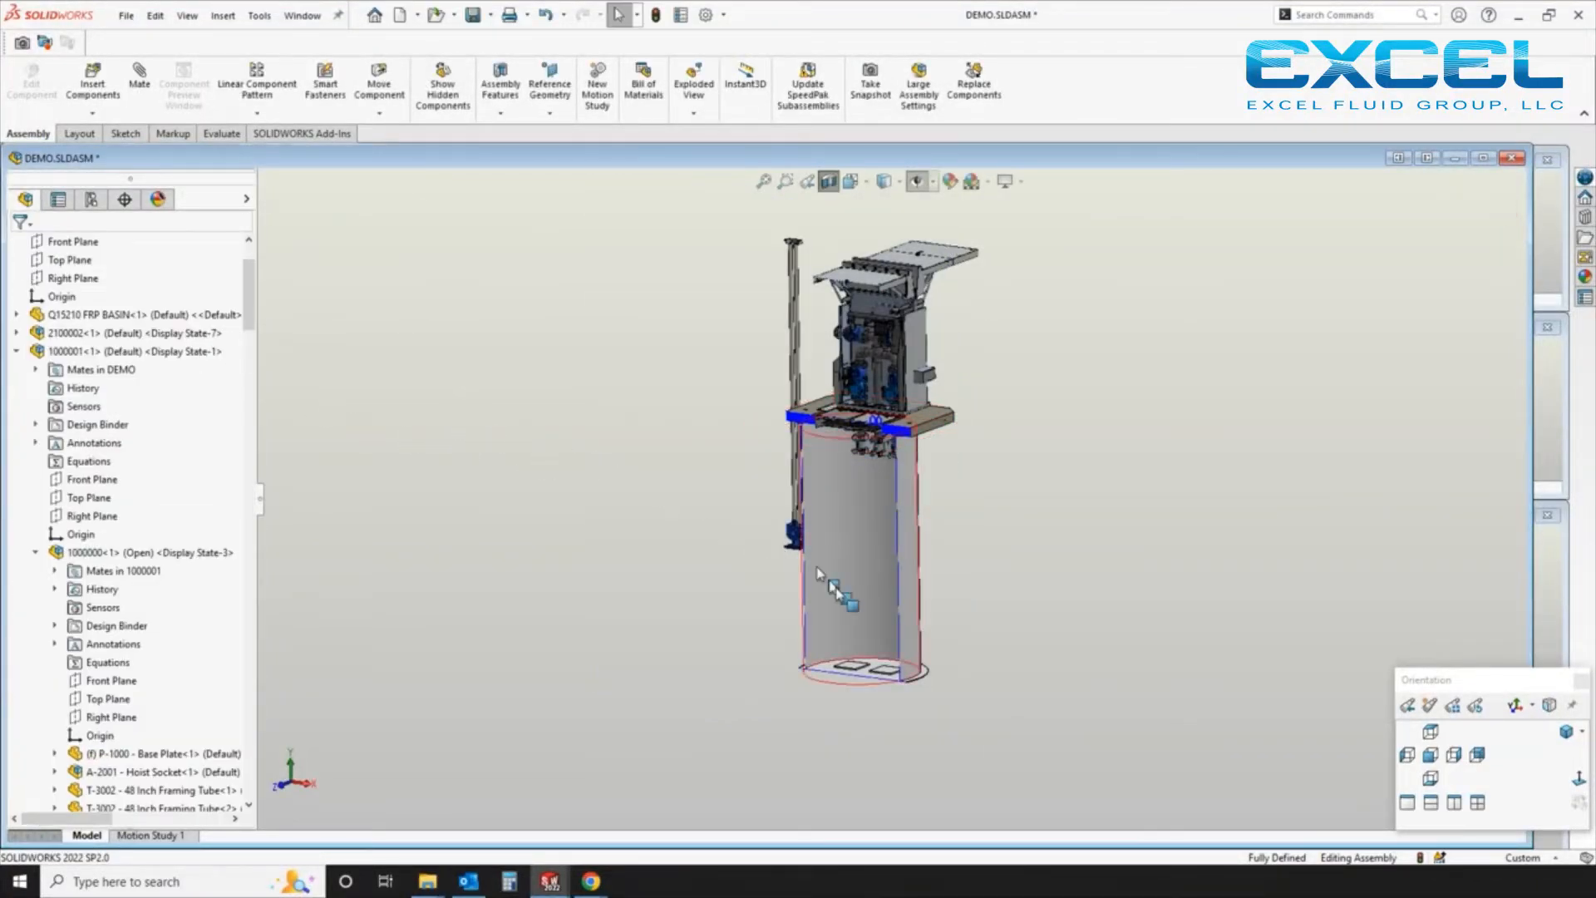
Make the pump base's underside of the 3100141 assembly coincident with the basin floor pad, and move the assembly inside the basin
{"action": "scroll", "coordinate": [848, 652], "scroll_direction": "down", "scroll_amount": 2}
{"action": "left_click", "coordinate": [851, 652]}
{"action": "middle_click_drag", "start_coordinate": [666, 659], "coordinate": [667, 485]}
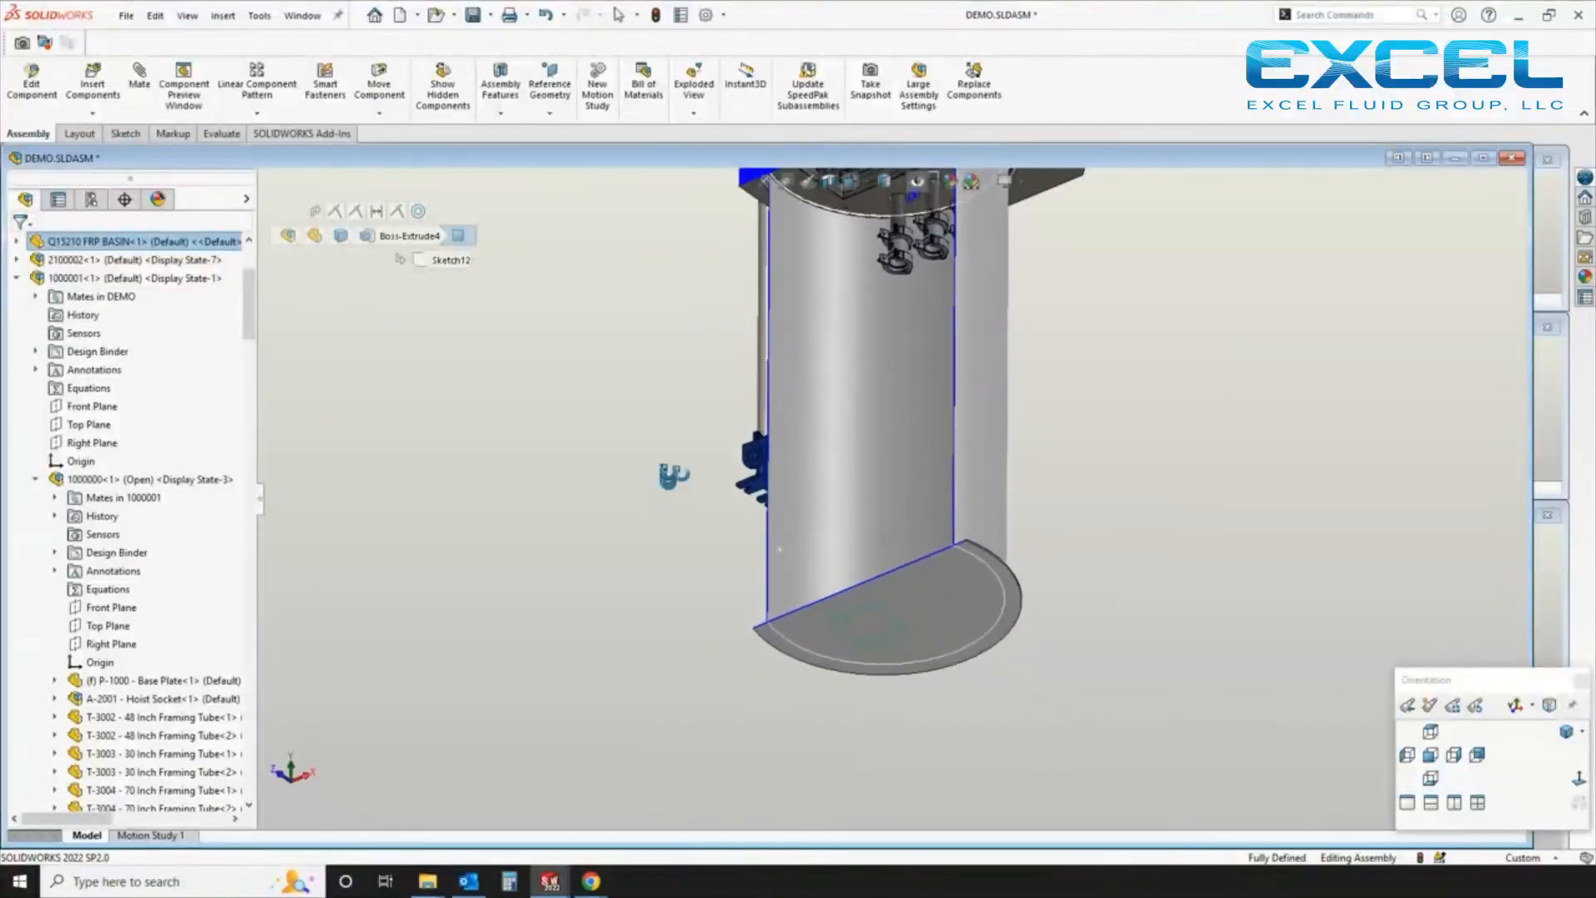
{"action": "scroll", "coordinate": [732, 499], "scroll_direction": "down", "scroll_amount": 5}
{"action": "left_click", "coordinate": [831, 463], "text": "ctrl"}
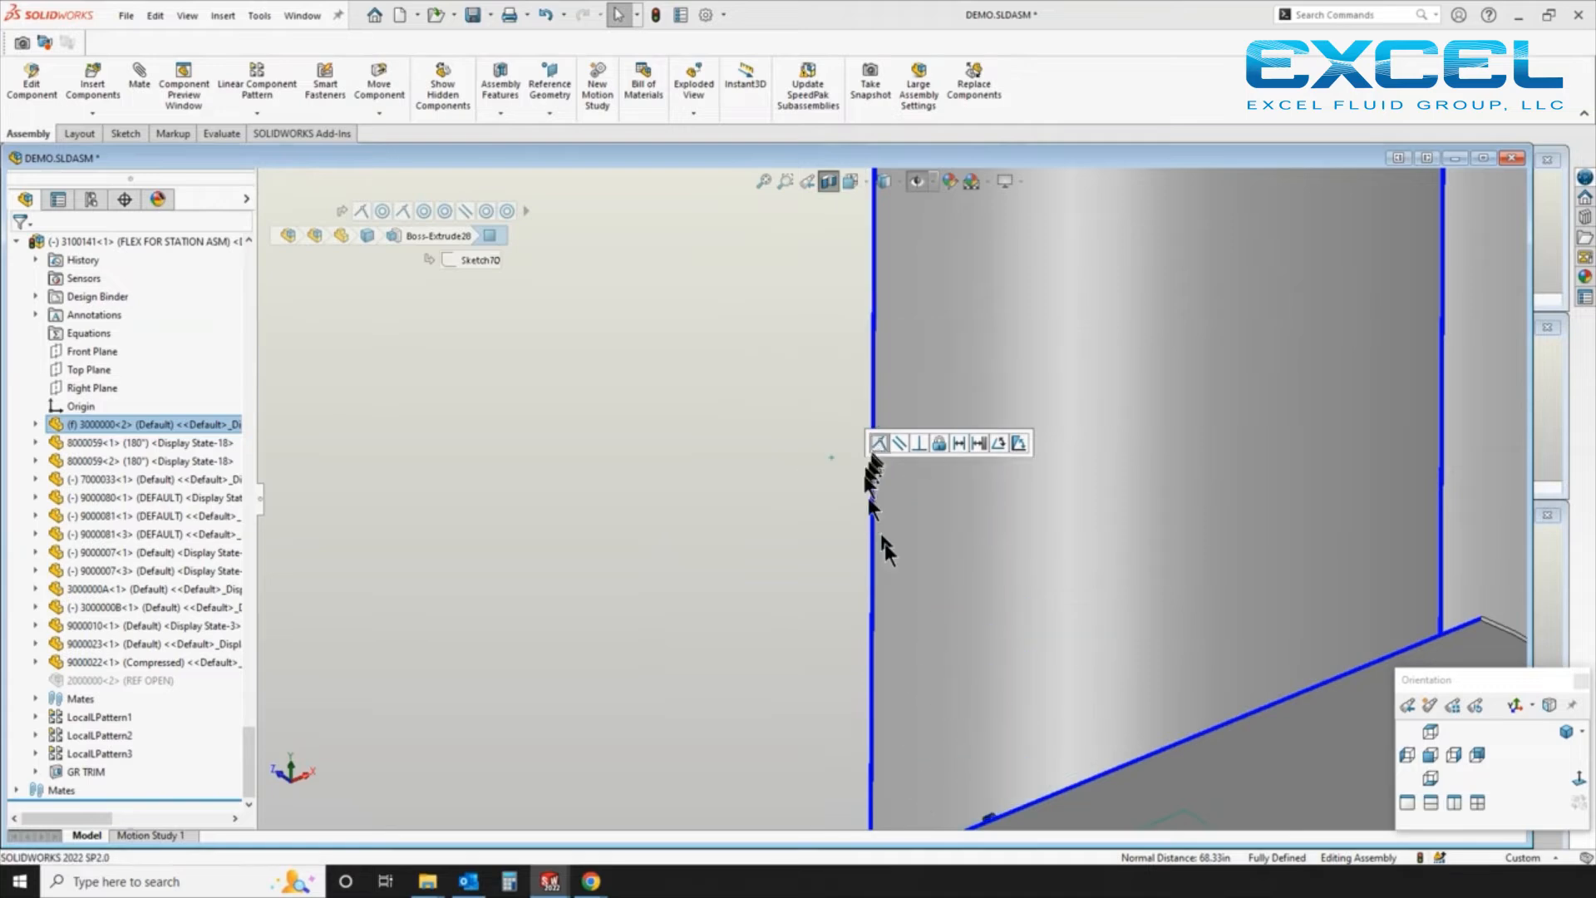
{"action": "key", "text": "Return"}
{"action": "scroll", "coordinate": [901, 660], "scroll_direction": "up", "scroll_amount": 5}
{"action": "middle_click_drag", "start_coordinate": [846, 653], "coordinate": [817, 753]}
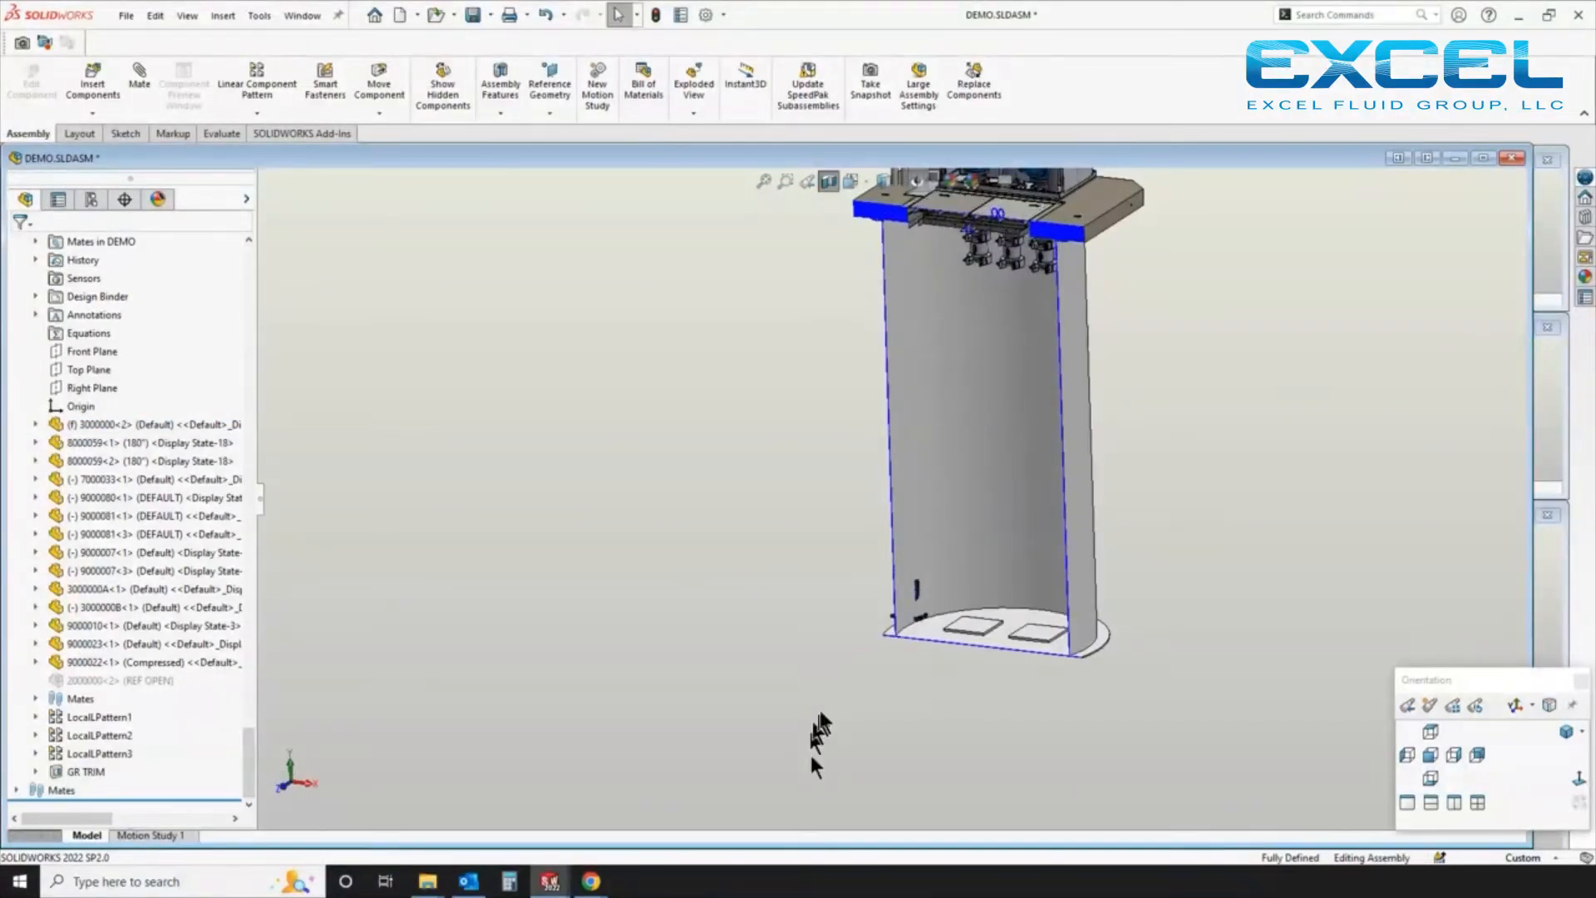
{"action": "left_click", "coordinate": [920, 613]}
{"action": "left_click_drag", "start_coordinate": [917, 593], "coordinate": [989, 613]}
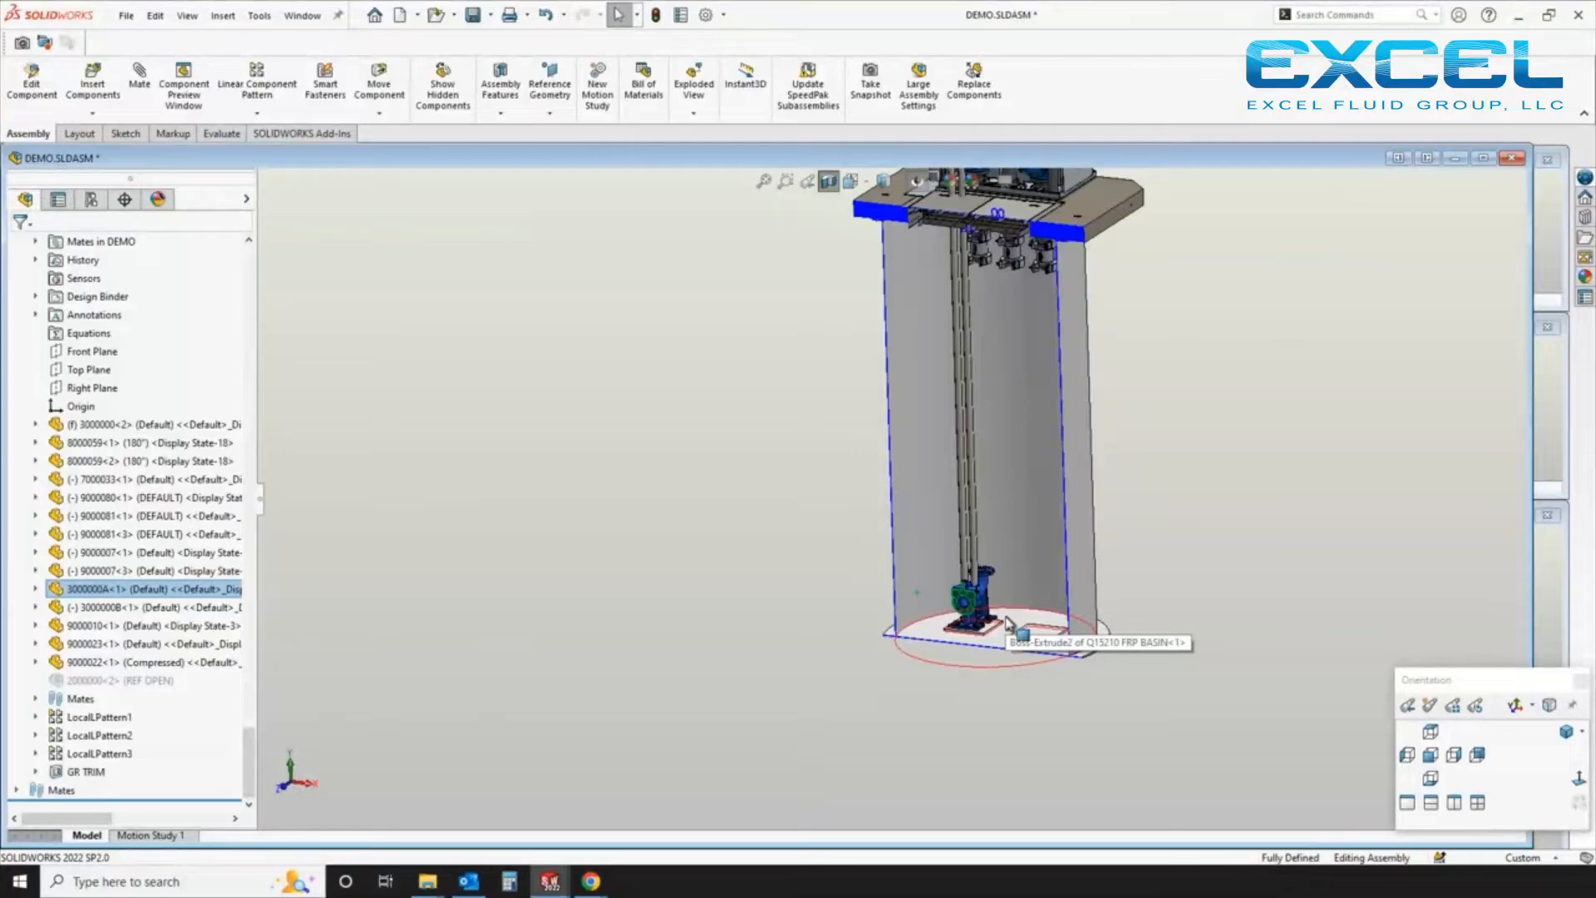
Make the 3100141 subassembly flexible
{"action": "scroll", "coordinate": [60, 341], "scroll_direction": "up", "scroll_amount": 3}
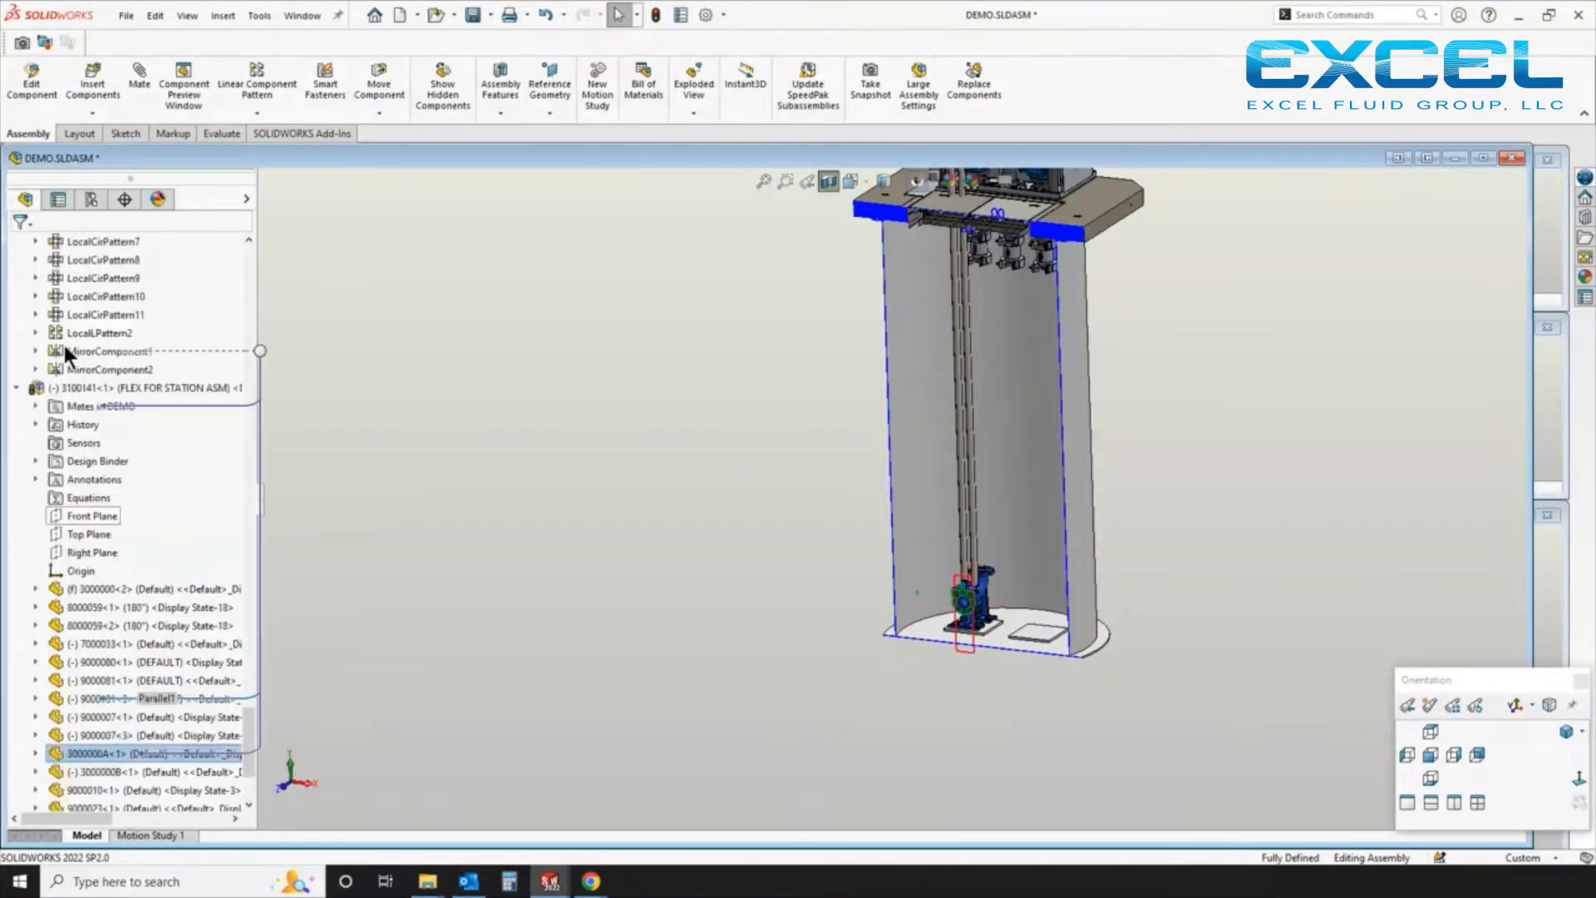
{"action": "left_click", "coordinate": [59, 389]}
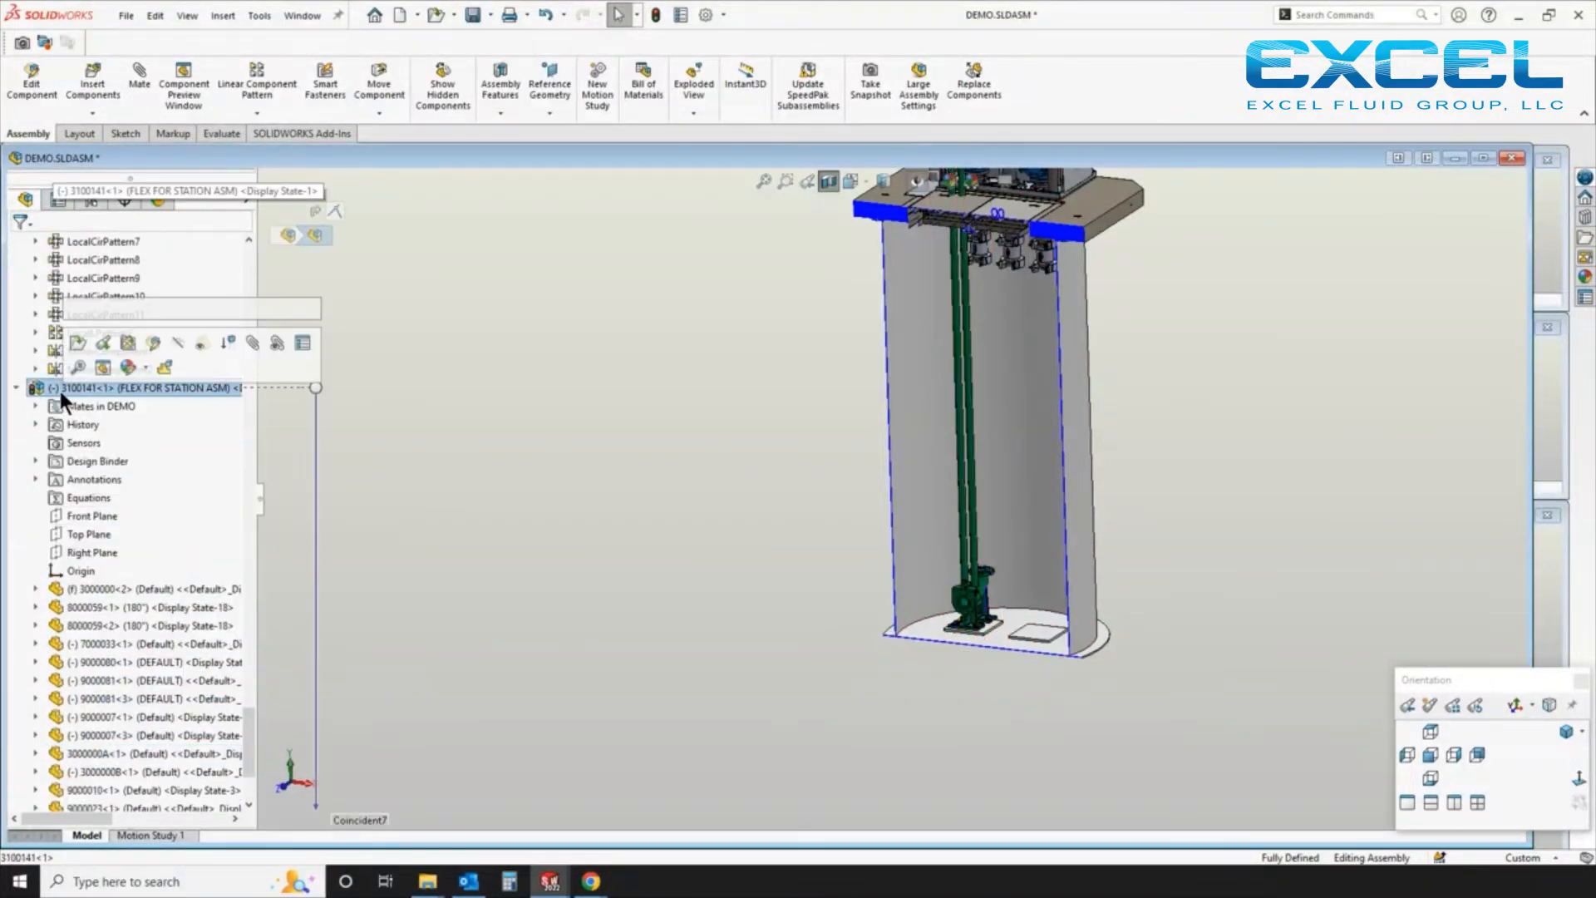
{"action": "left_click", "coordinate": [165, 367]}
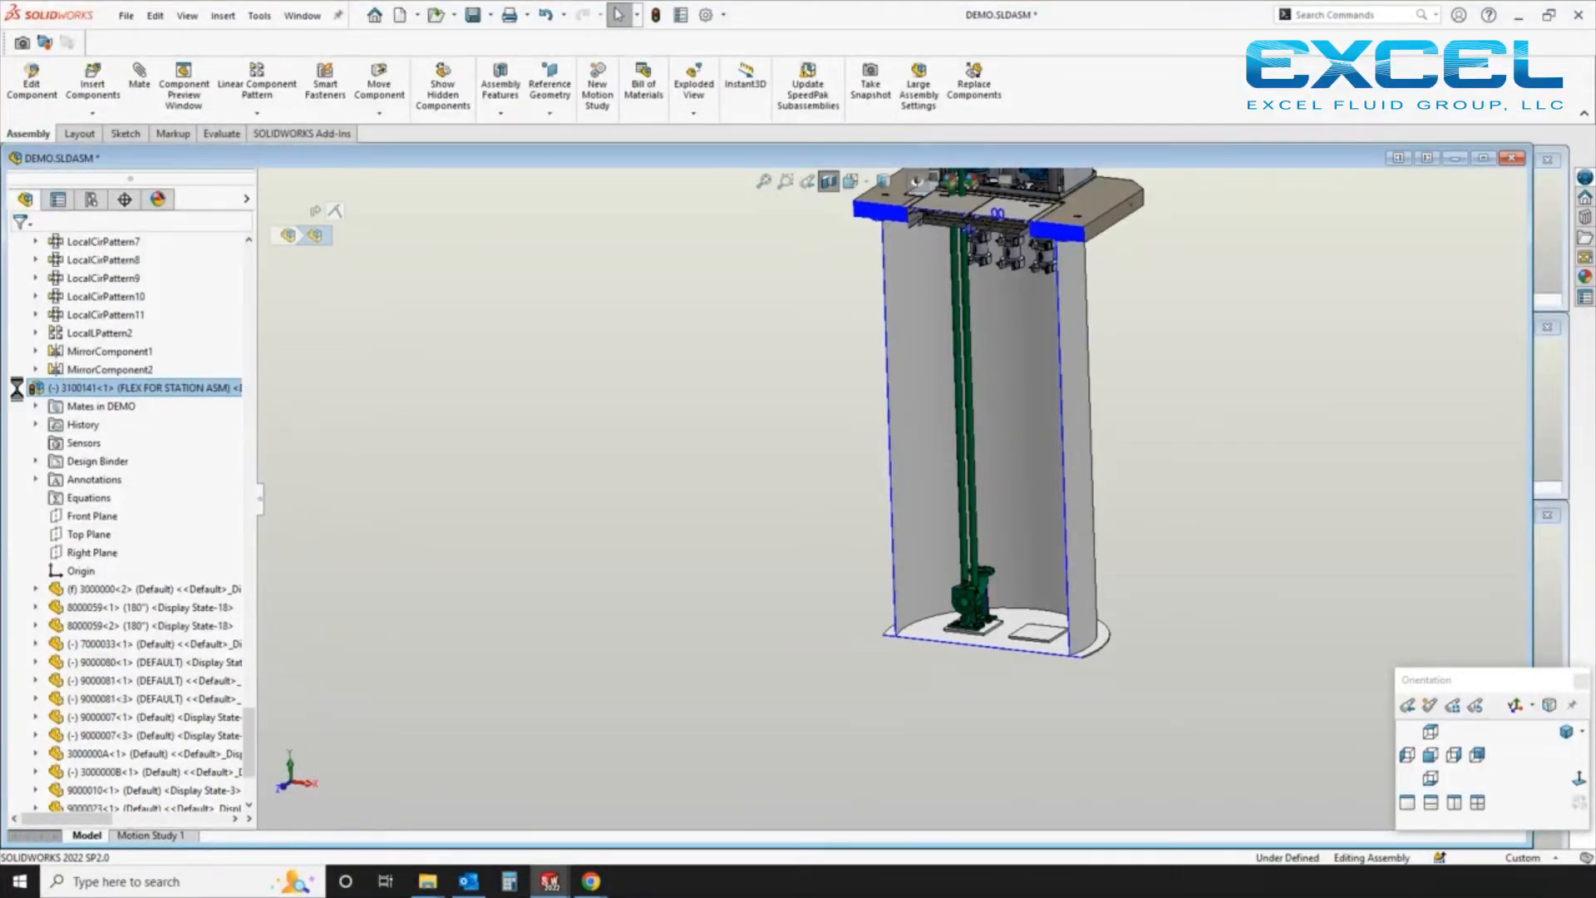
Move the guide rail's upper bracket, part 3000000B, down along the rails to just below the lid
{"action": "scroll", "coordinate": [989, 615], "scroll_direction": "down", "scroll_amount": 2}
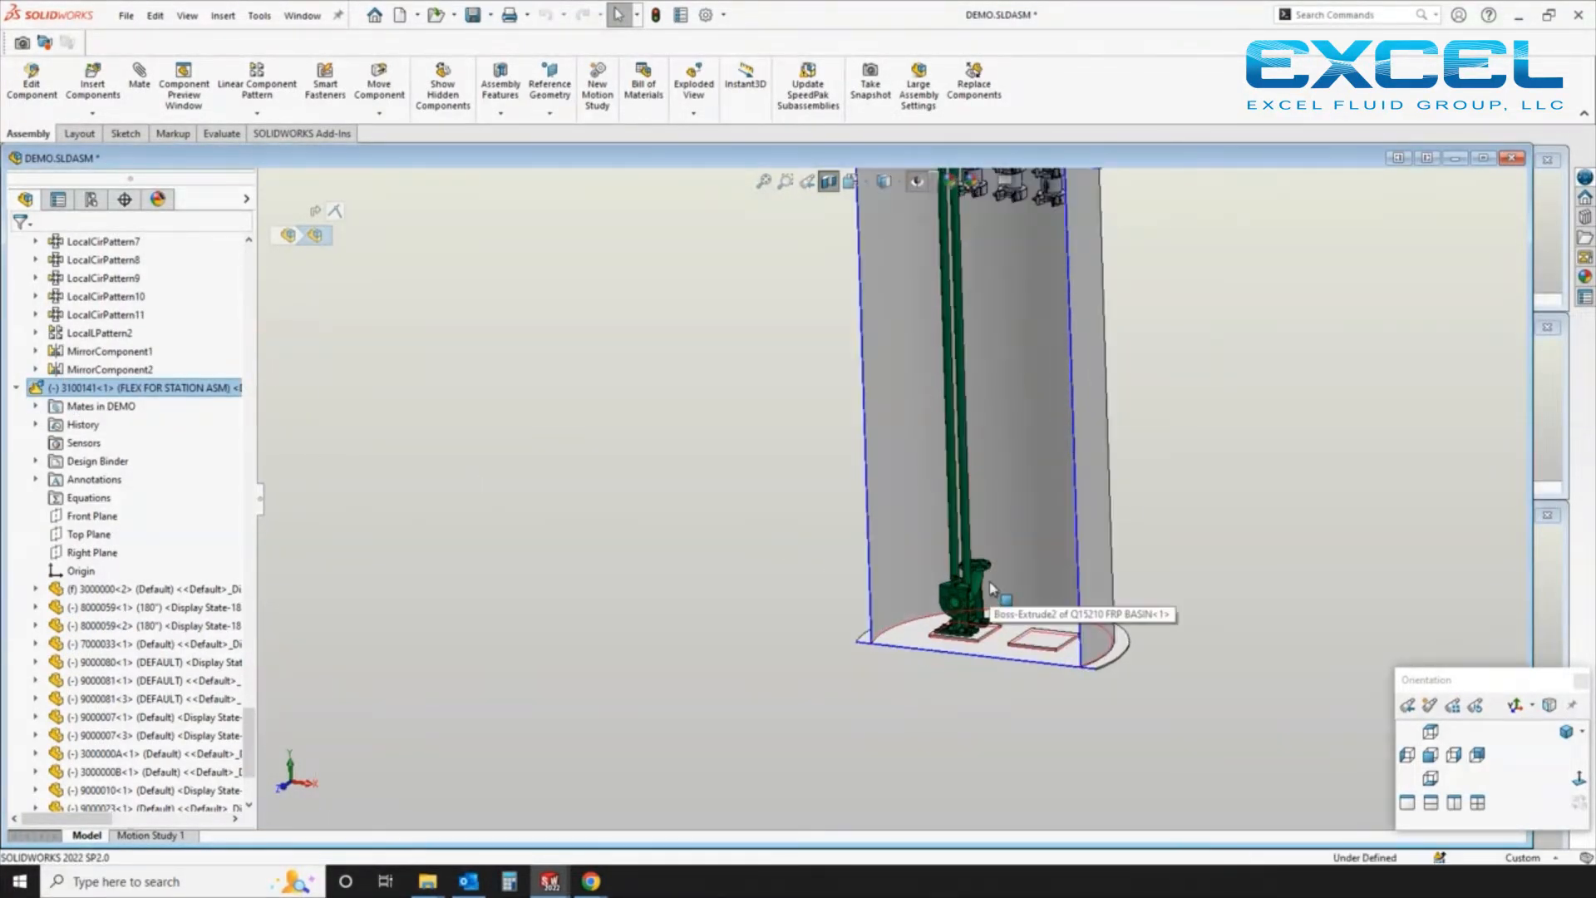
{"action": "scroll", "coordinate": [971, 486], "scroll_direction": "up", "scroll_amount": 3}
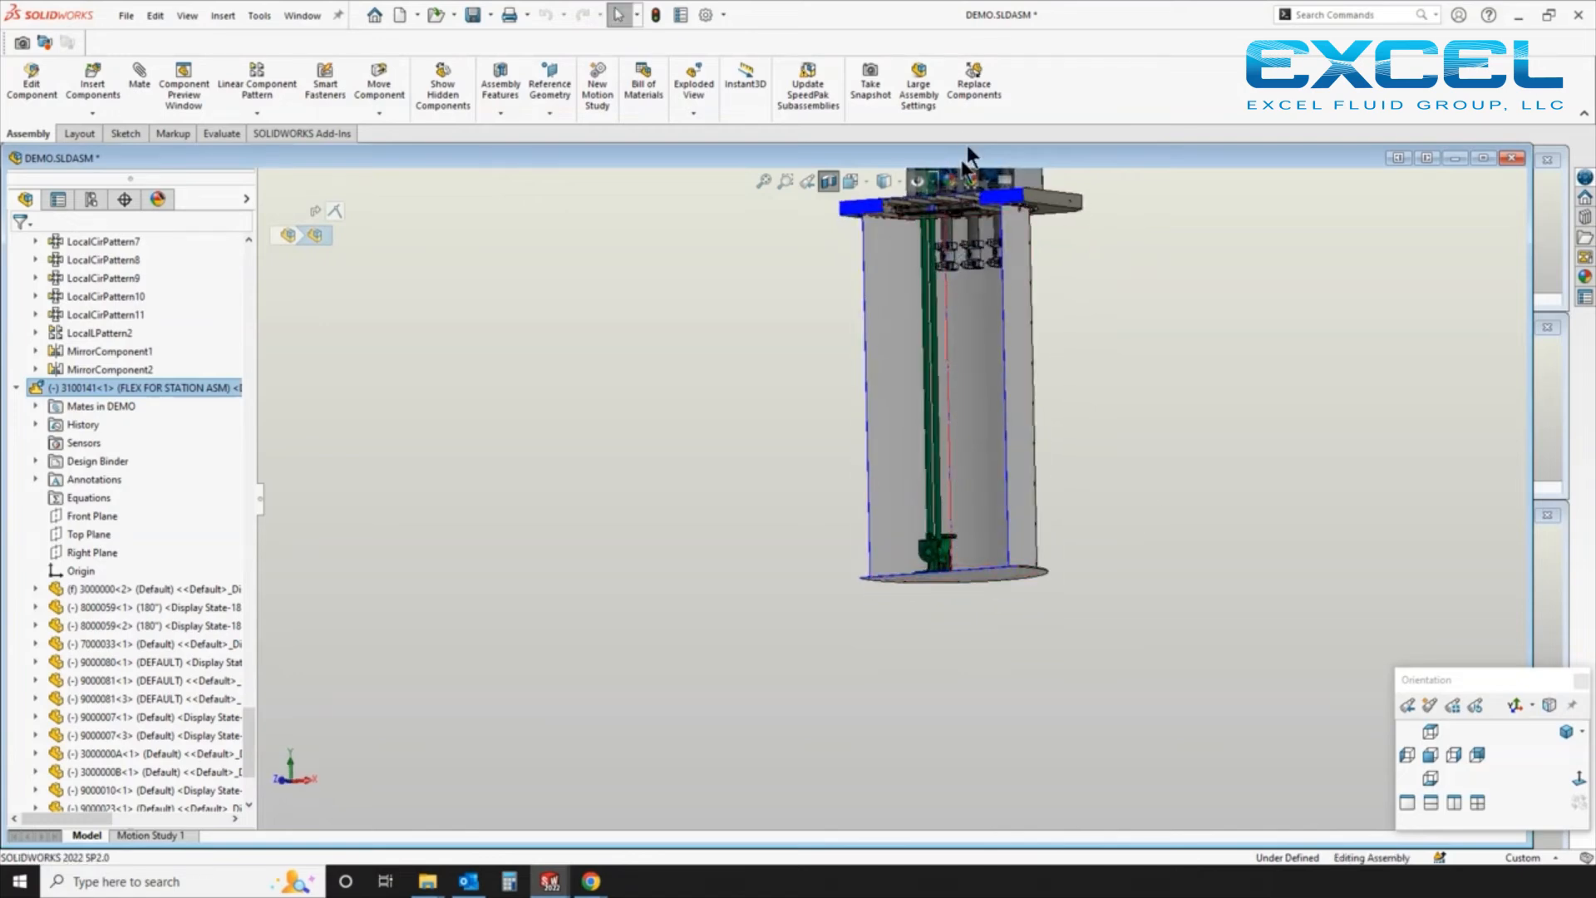
{"action": "scroll", "coordinate": [971, 223], "scroll_direction": "down", "scroll_amount": 4}
{"action": "middle_click_drag", "start_coordinate": [971, 223], "coordinate": [869, 246]}
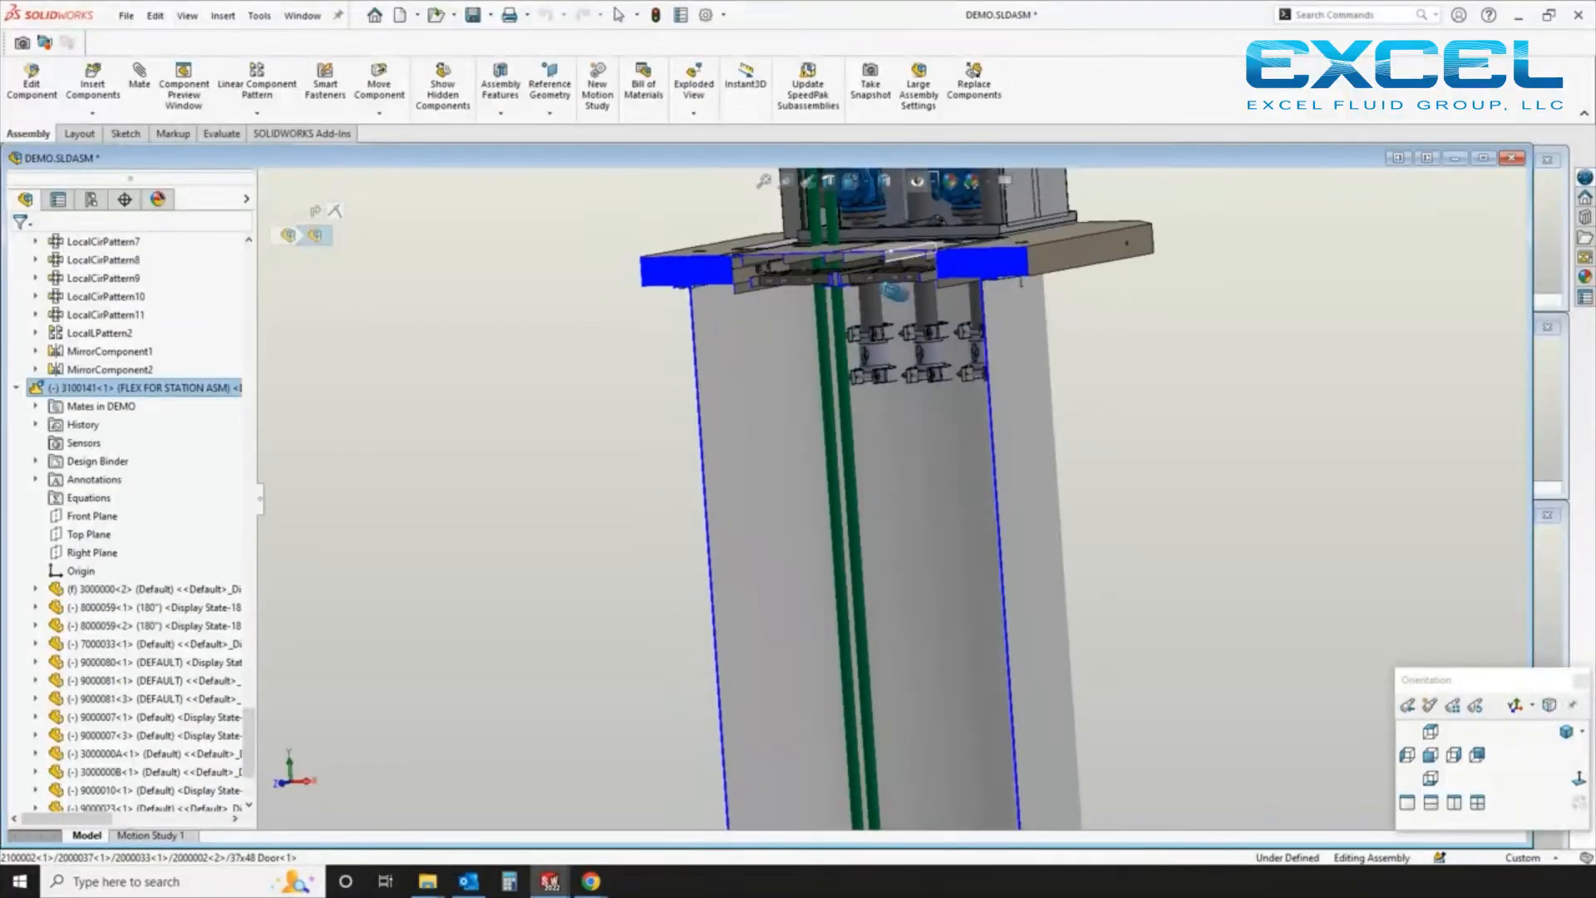
{"action": "scroll", "coordinate": [869, 250], "scroll_direction": "up", "scroll_amount": 3}
{"action": "scroll", "coordinate": [864, 299], "scroll_direction": "down", "scroll_amount": 5}
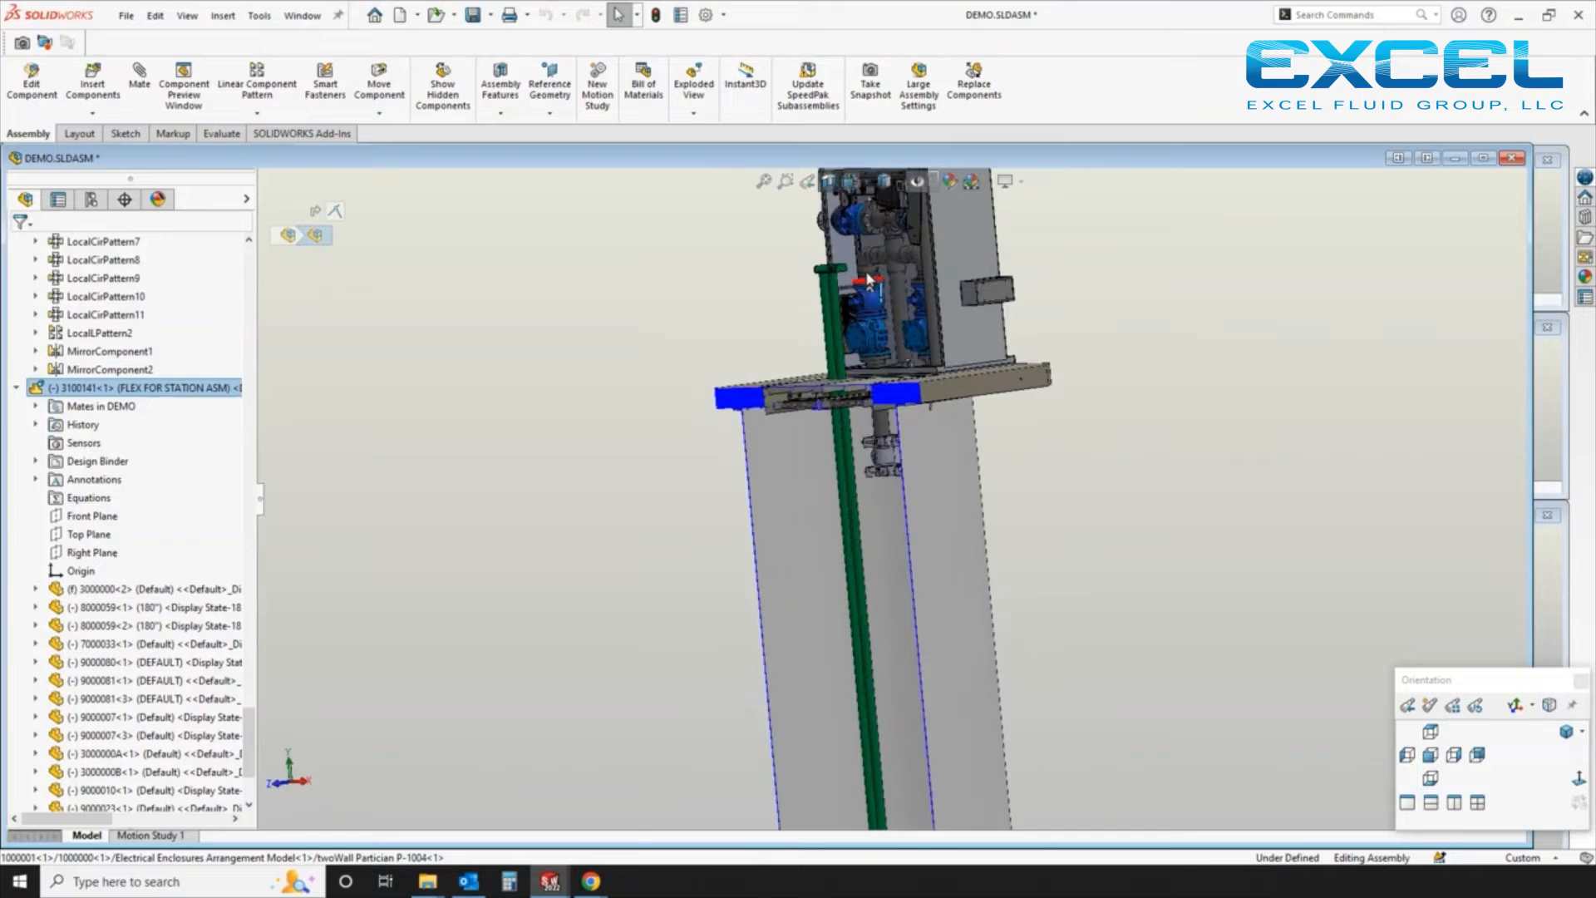
{"action": "left_click", "coordinate": [818, 356]}
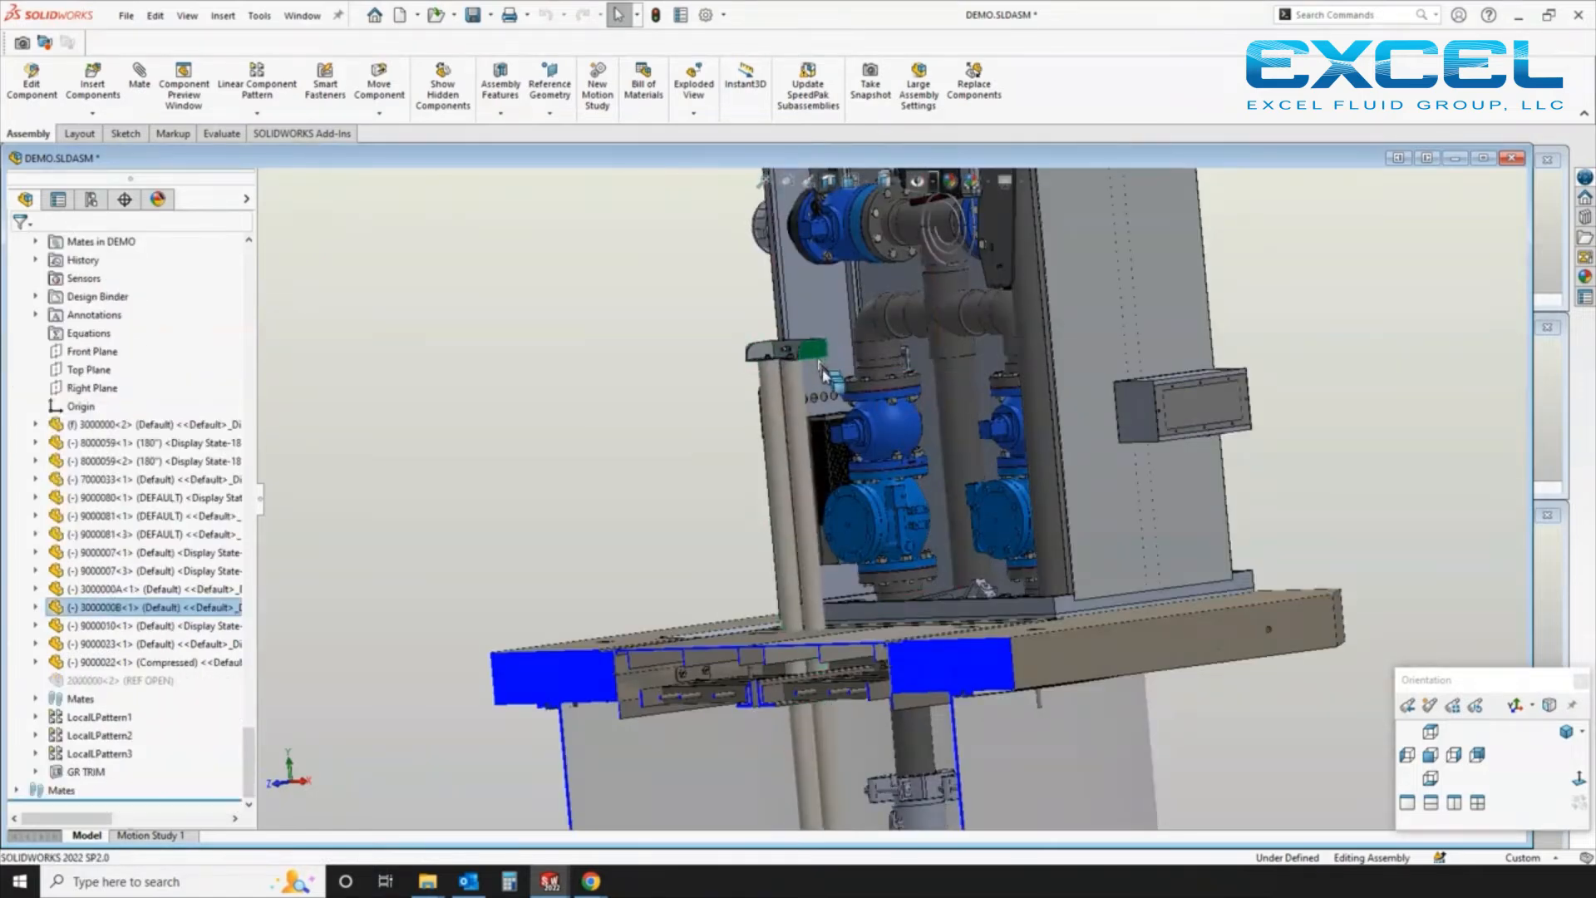
{"action": "left_click_drag", "start_coordinate": [857, 595], "coordinate": [840, 738]}
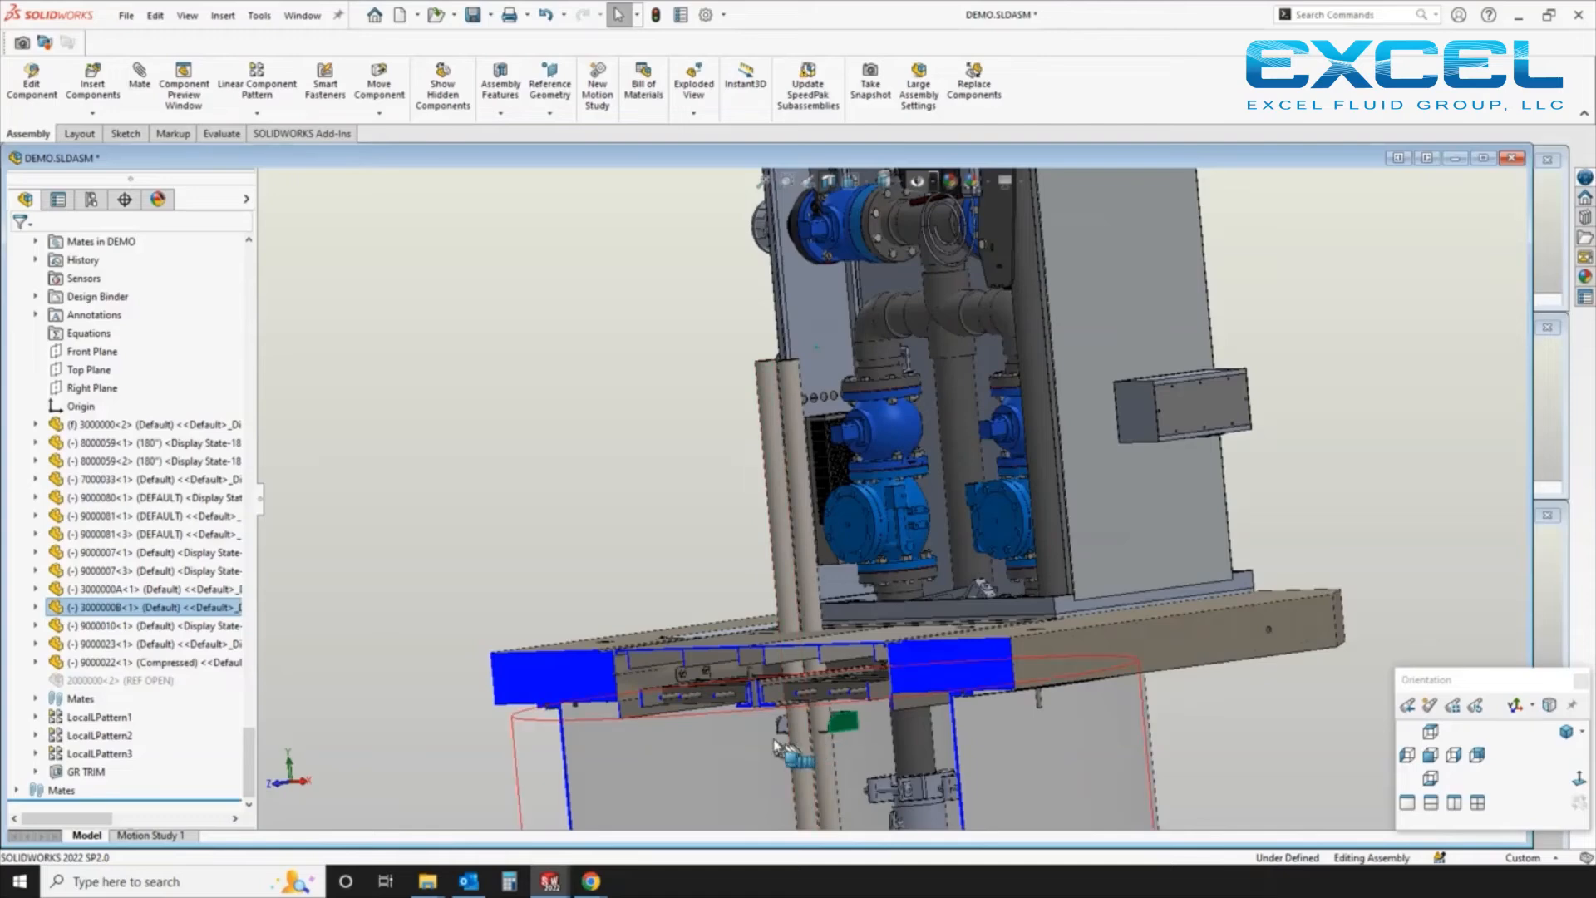
Try to mate the upper rail bracket's plate face to the bottom edge face of the access hatch frame
{"action": "scroll", "coordinate": [777, 747], "scroll_direction": "up", "scroll_amount": 8}
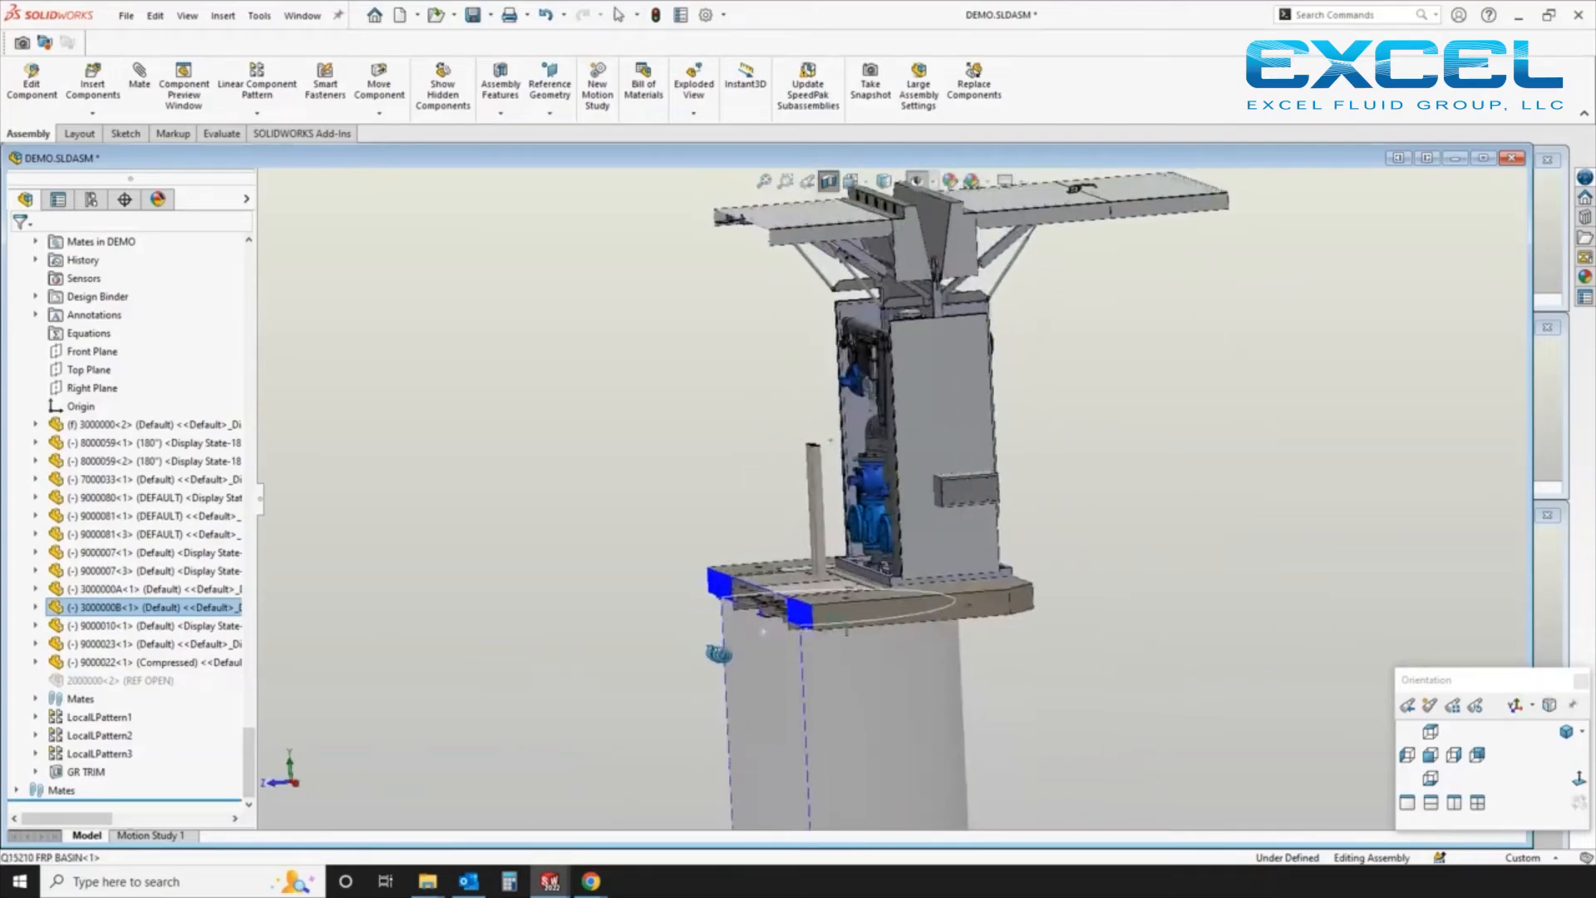
{"action": "scroll", "coordinate": [731, 582], "scroll_direction": "down", "scroll_amount": 5}
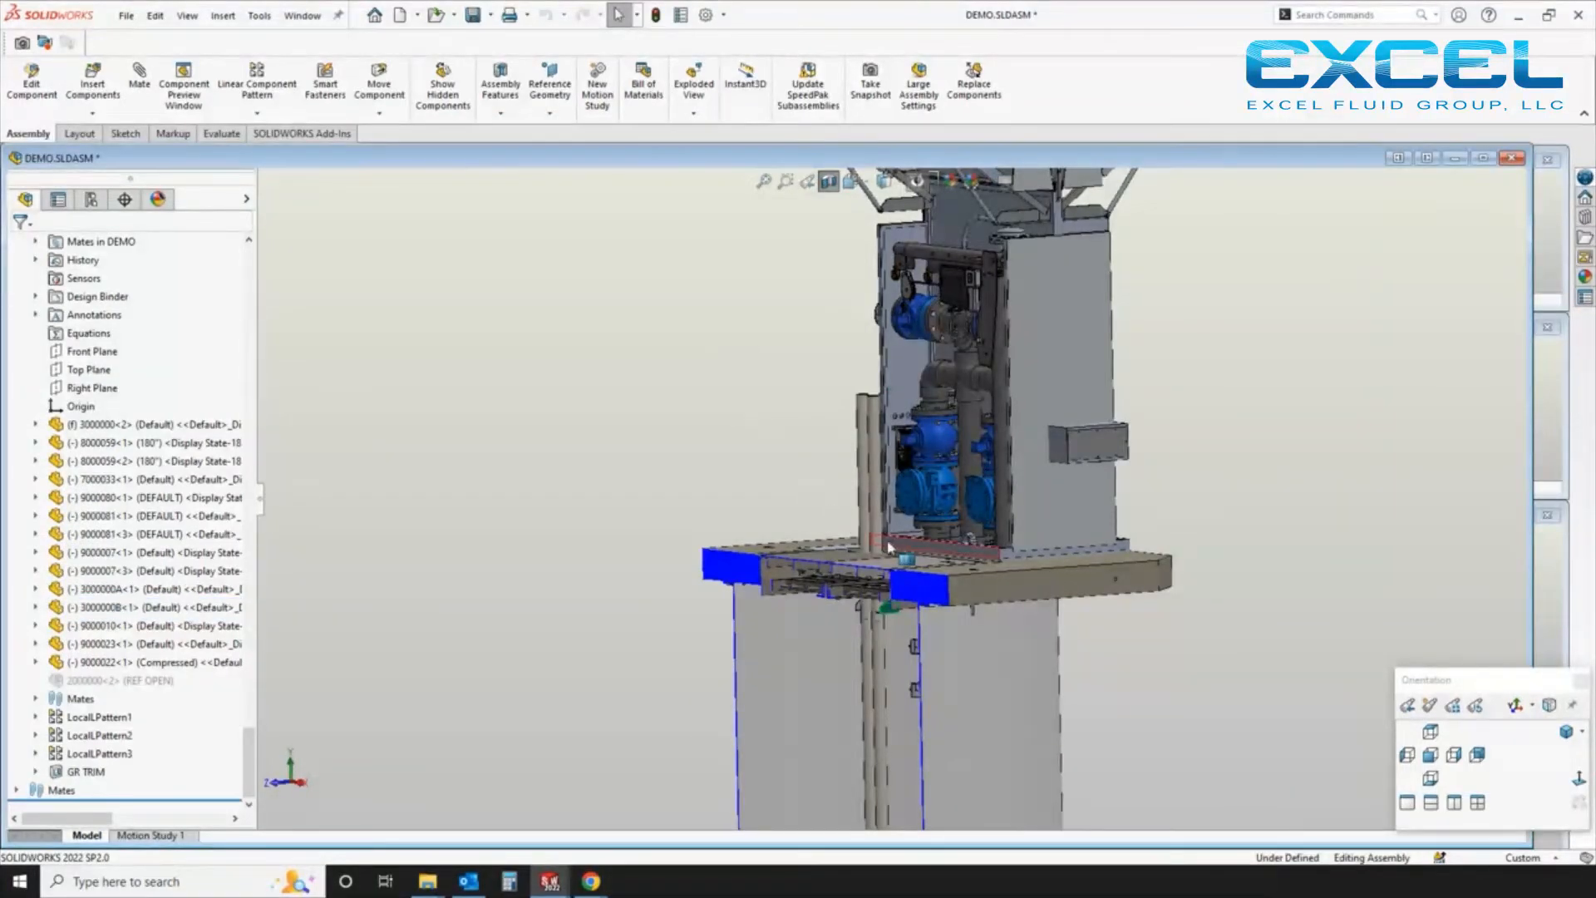
{"action": "middle_click_drag", "start_coordinate": [846, 633], "coordinate": [659, 631]}
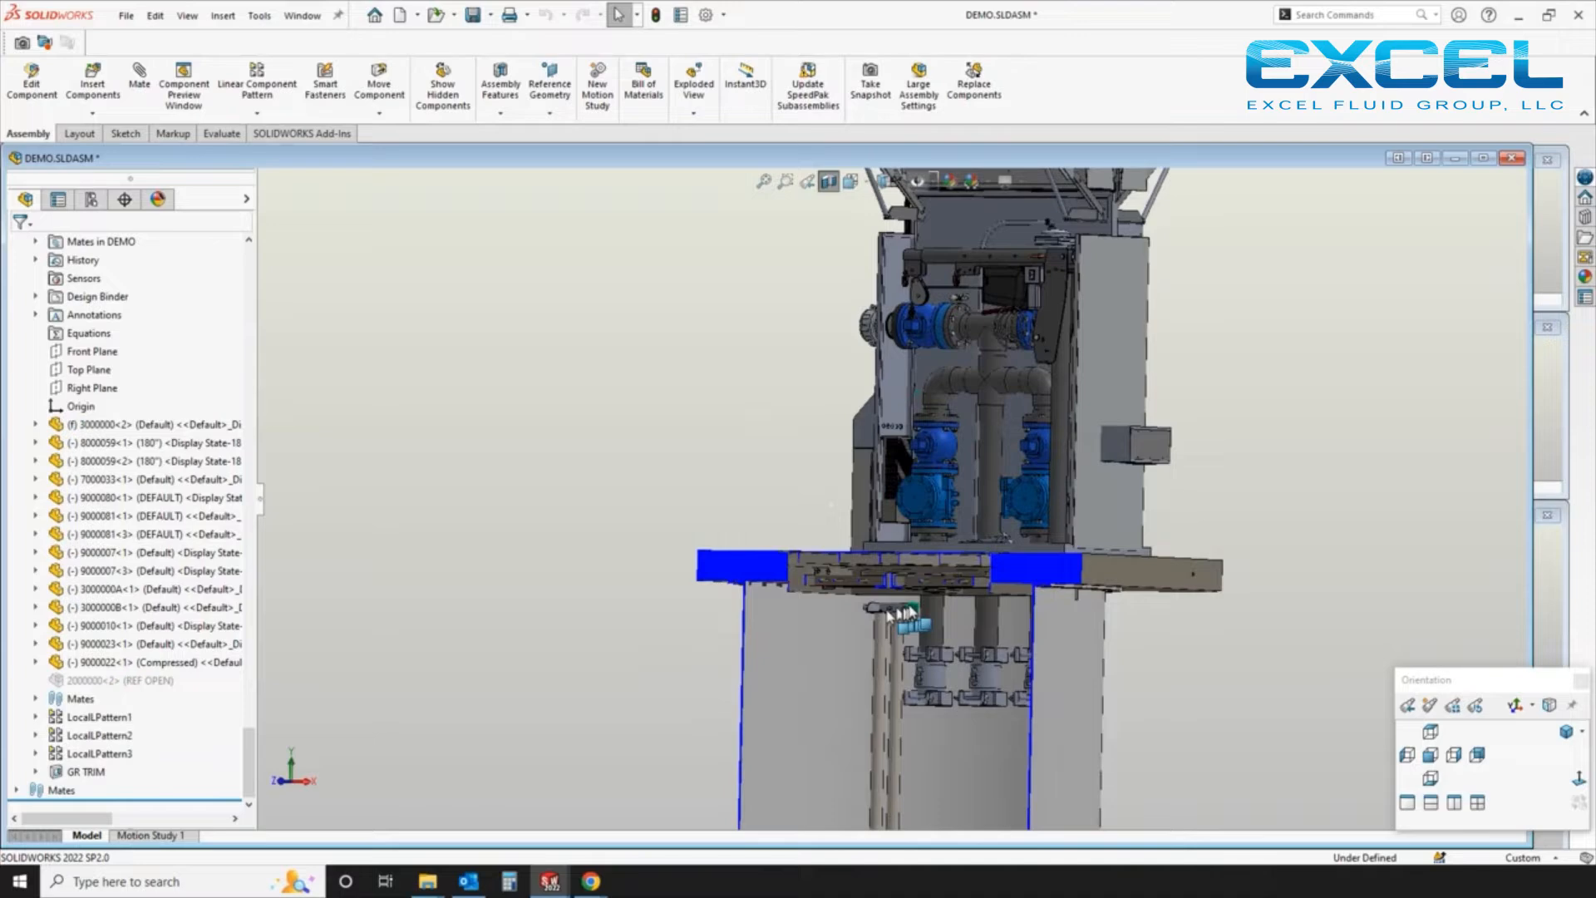
{"action": "scroll", "coordinate": [906, 615], "scroll_direction": "down", "scroll_amount": 8}
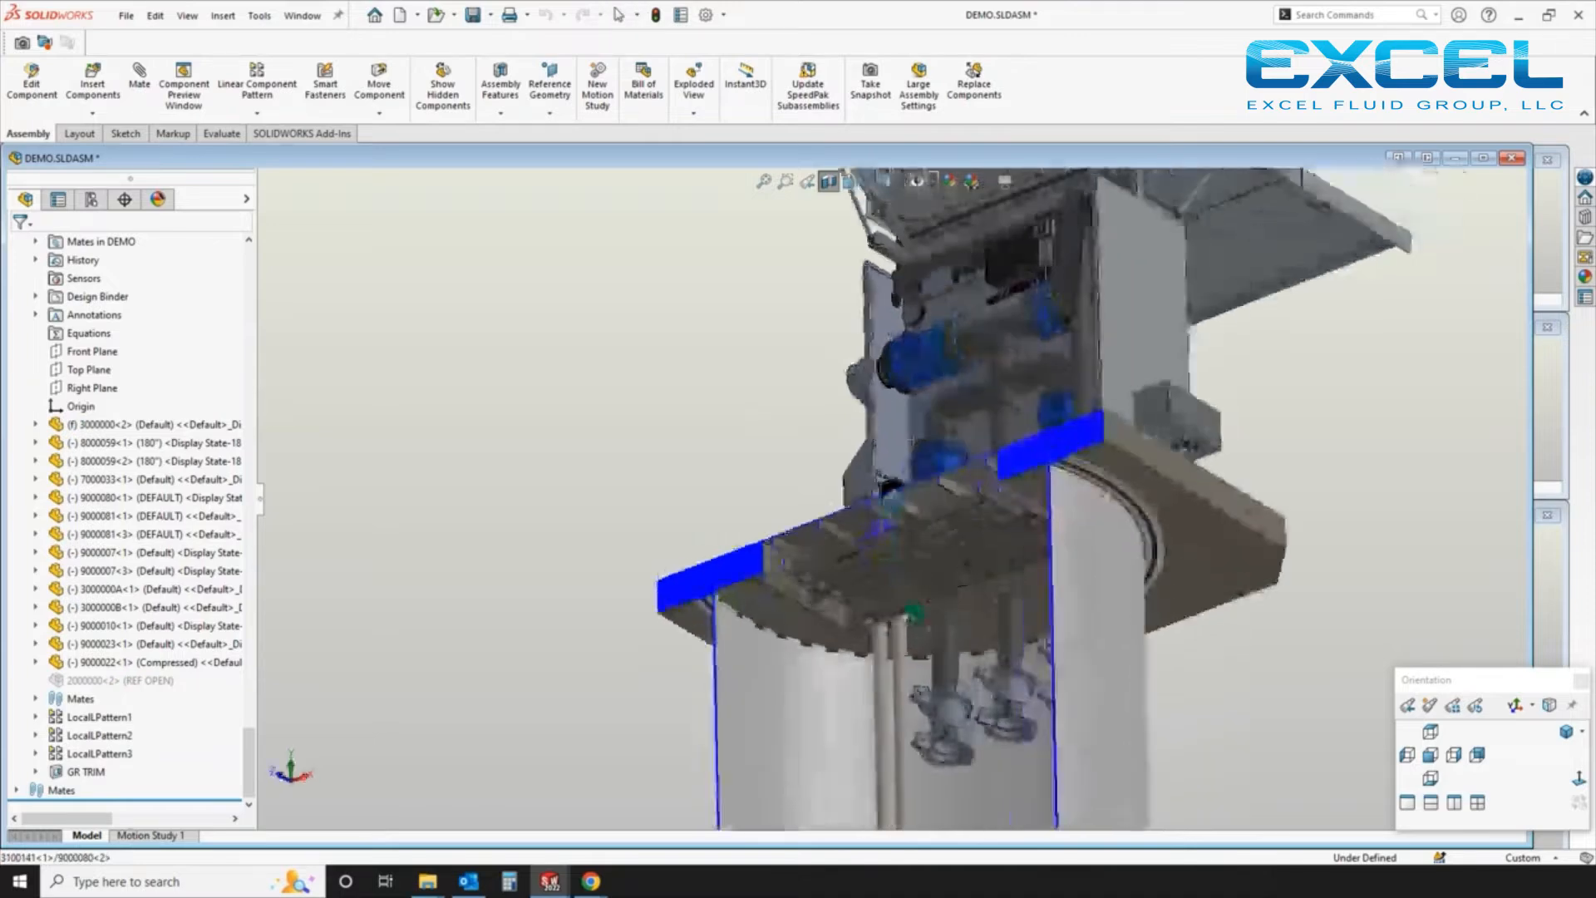
{"action": "scroll", "coordinate": [946, 625], "scroll_direction": "down", "scroll_amount": 3}
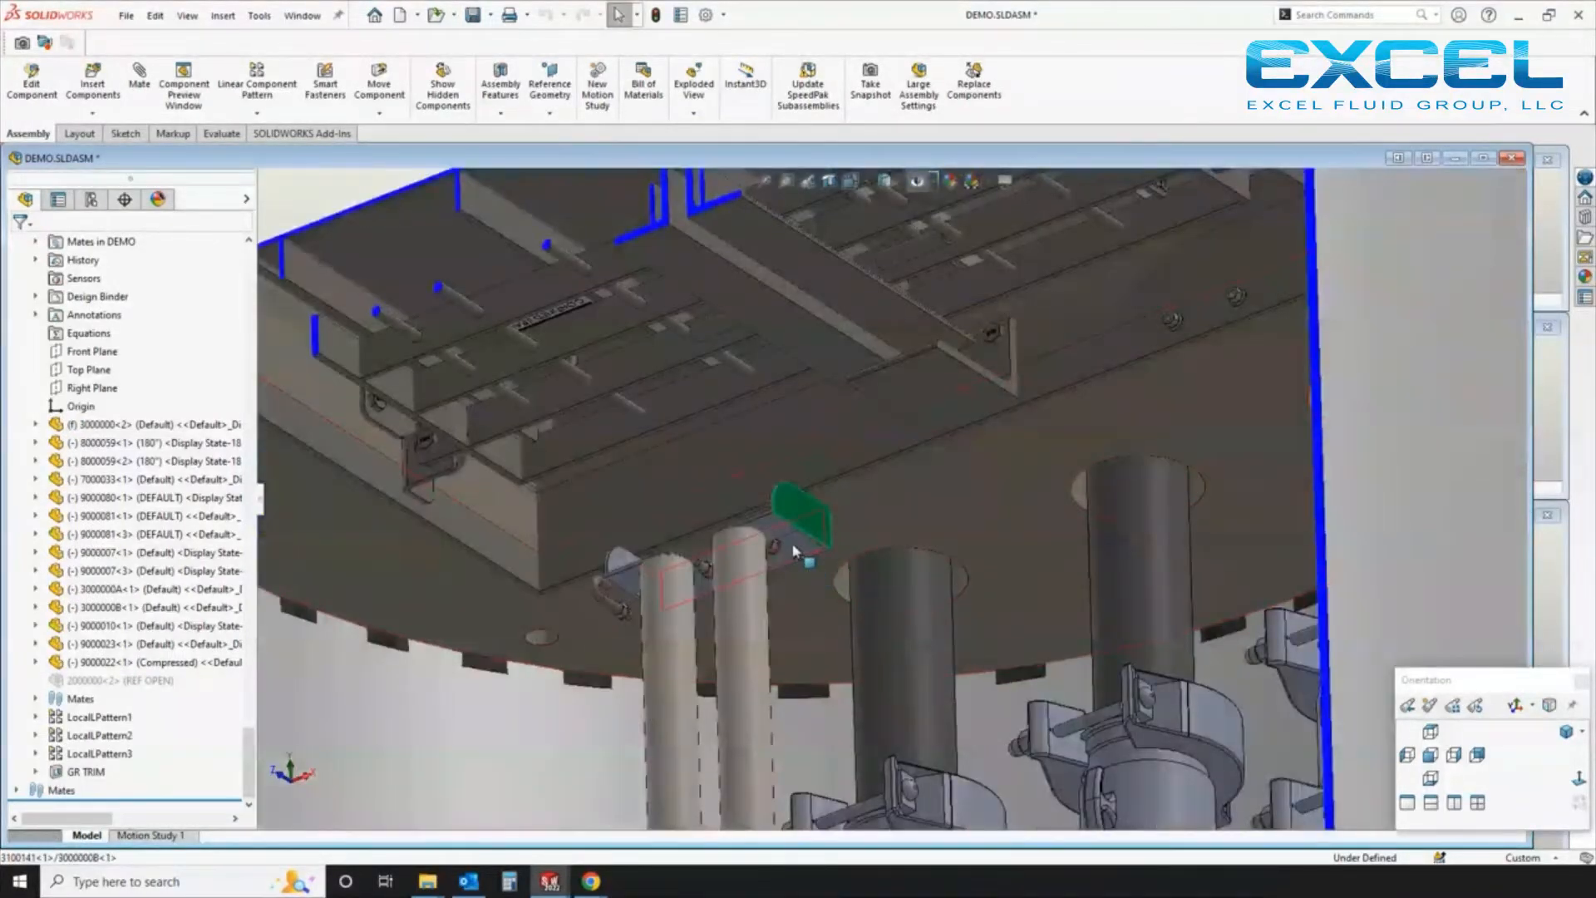
{"action": "left_click", "coordinate": [802, 498]}
{"action": "scroll", "coordinate": [613, 588], "scroll_direction": "down", "scroll_amount": 5}
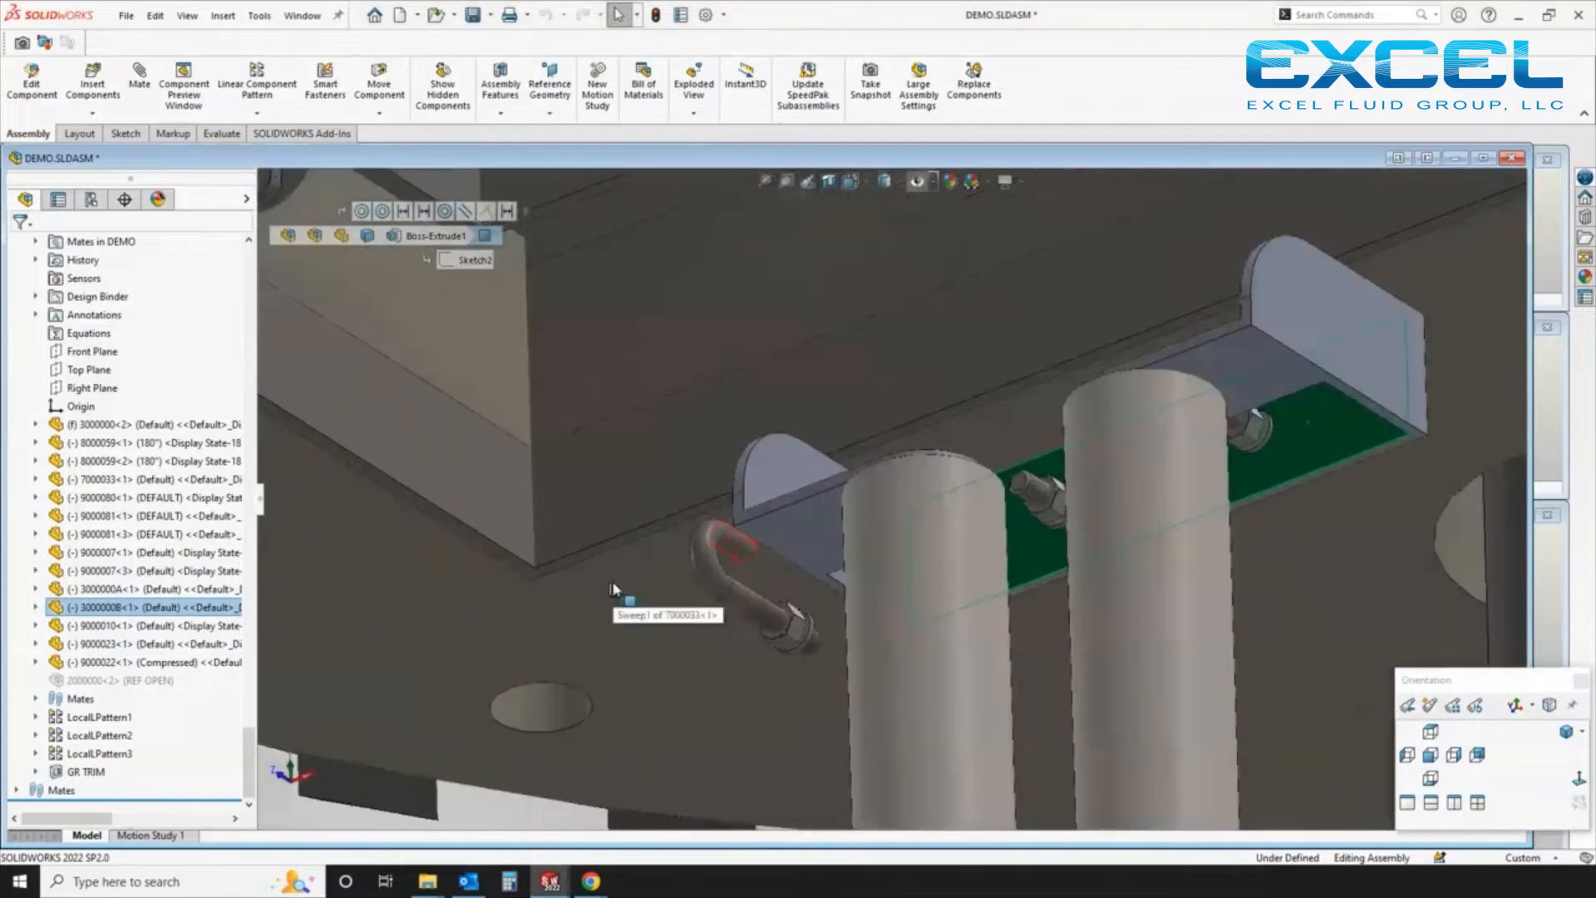
{"action": "left_click", "coordinate": [622, 551]}
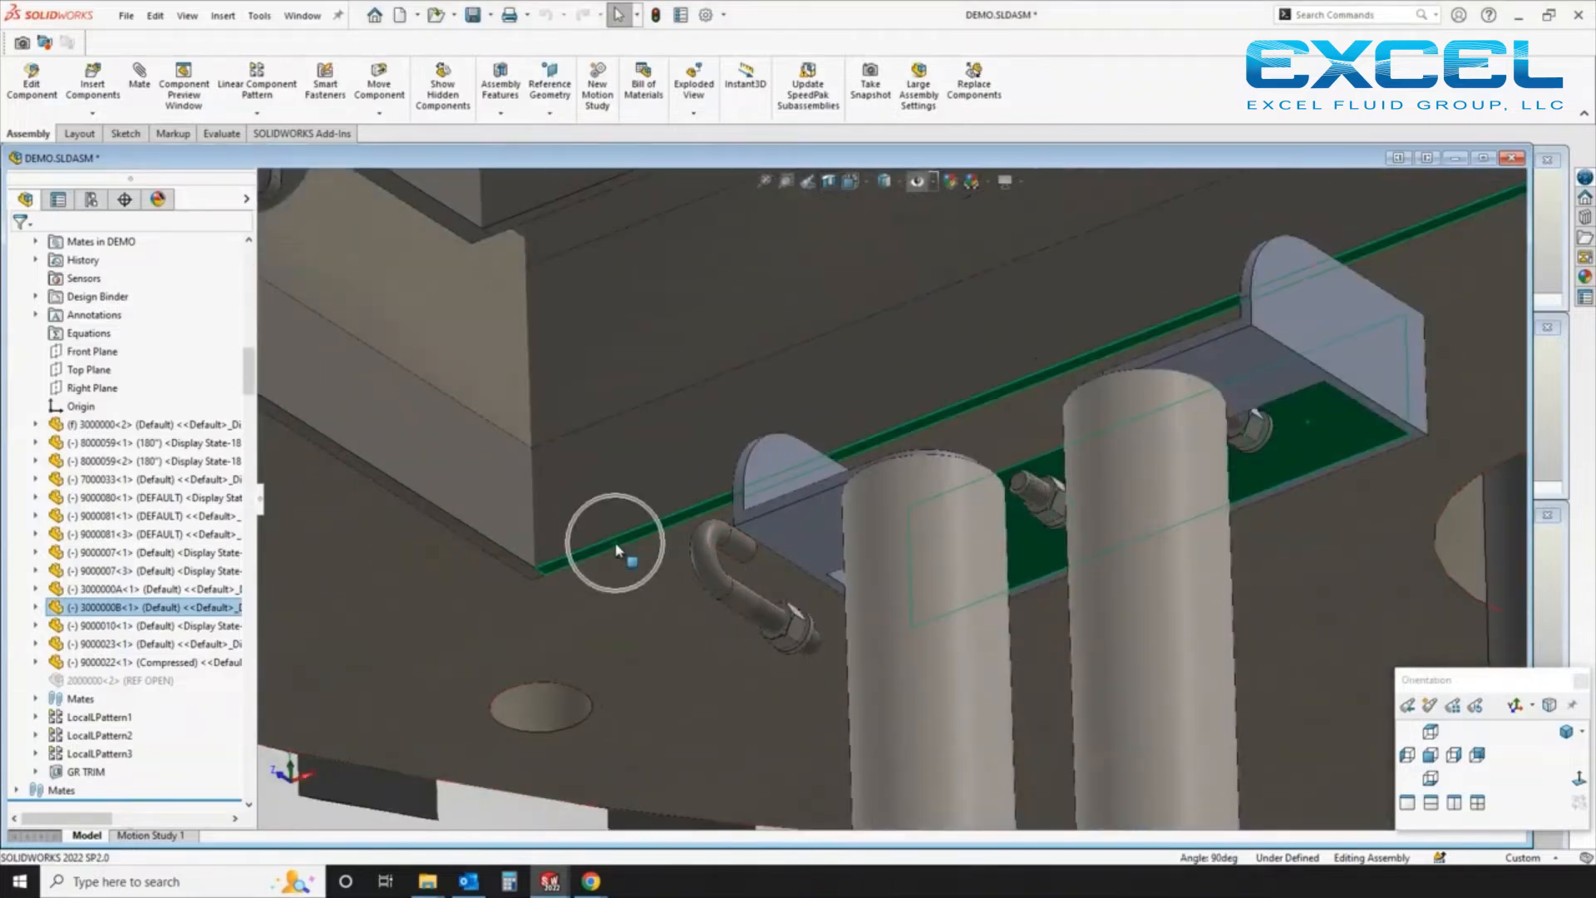
{"action": "left_click", "coordinate": [661, 530]}
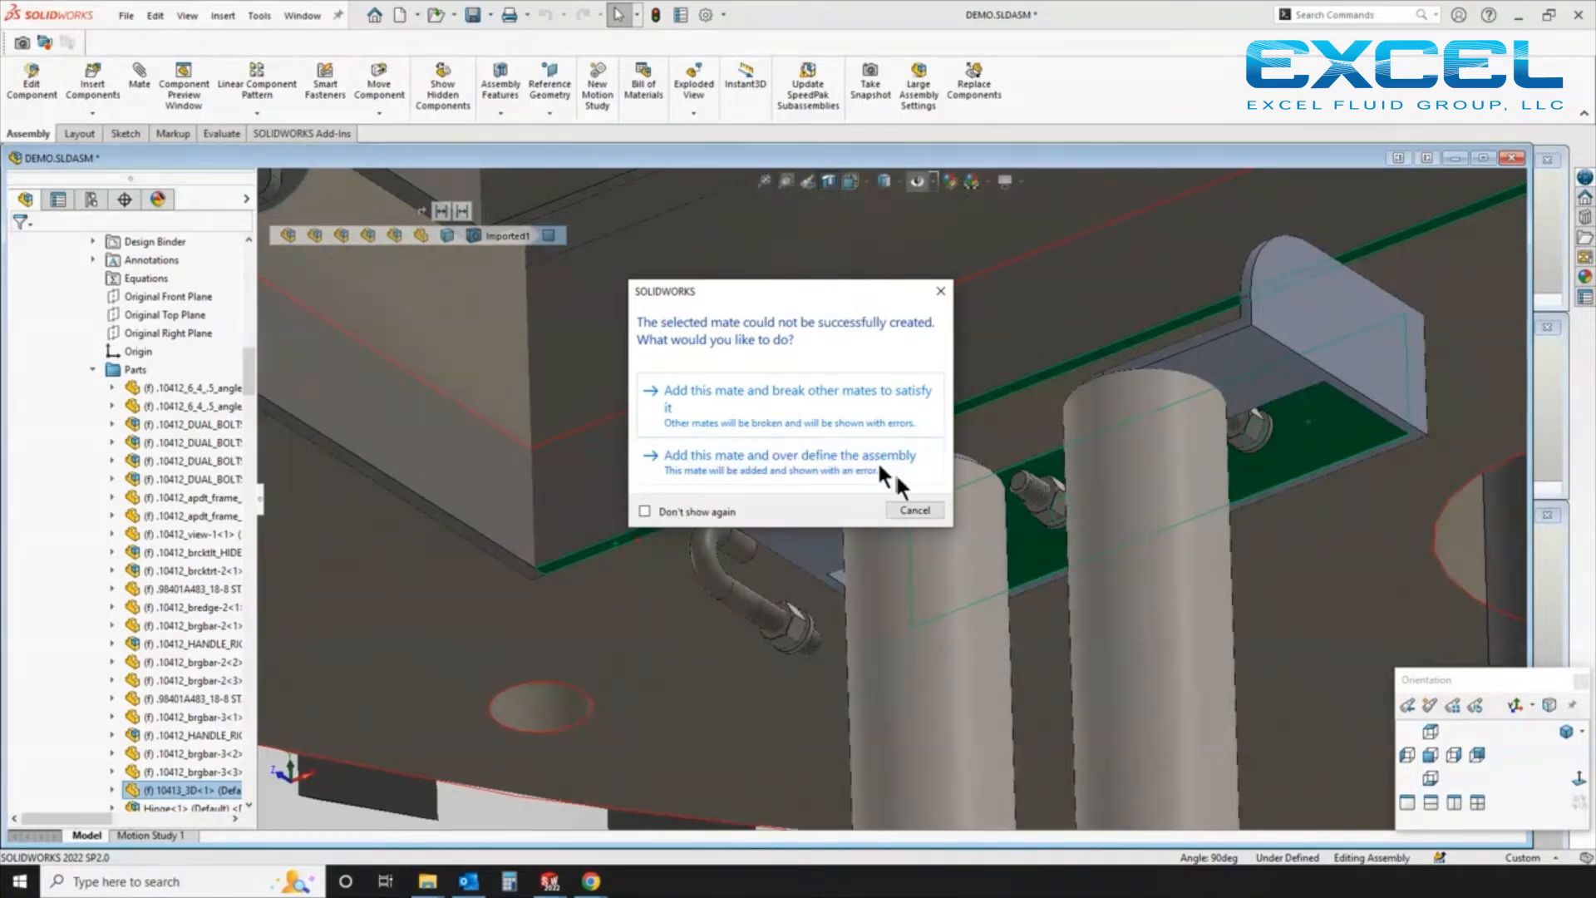
{"action": "left_click", "coordinate": [930, 512]}
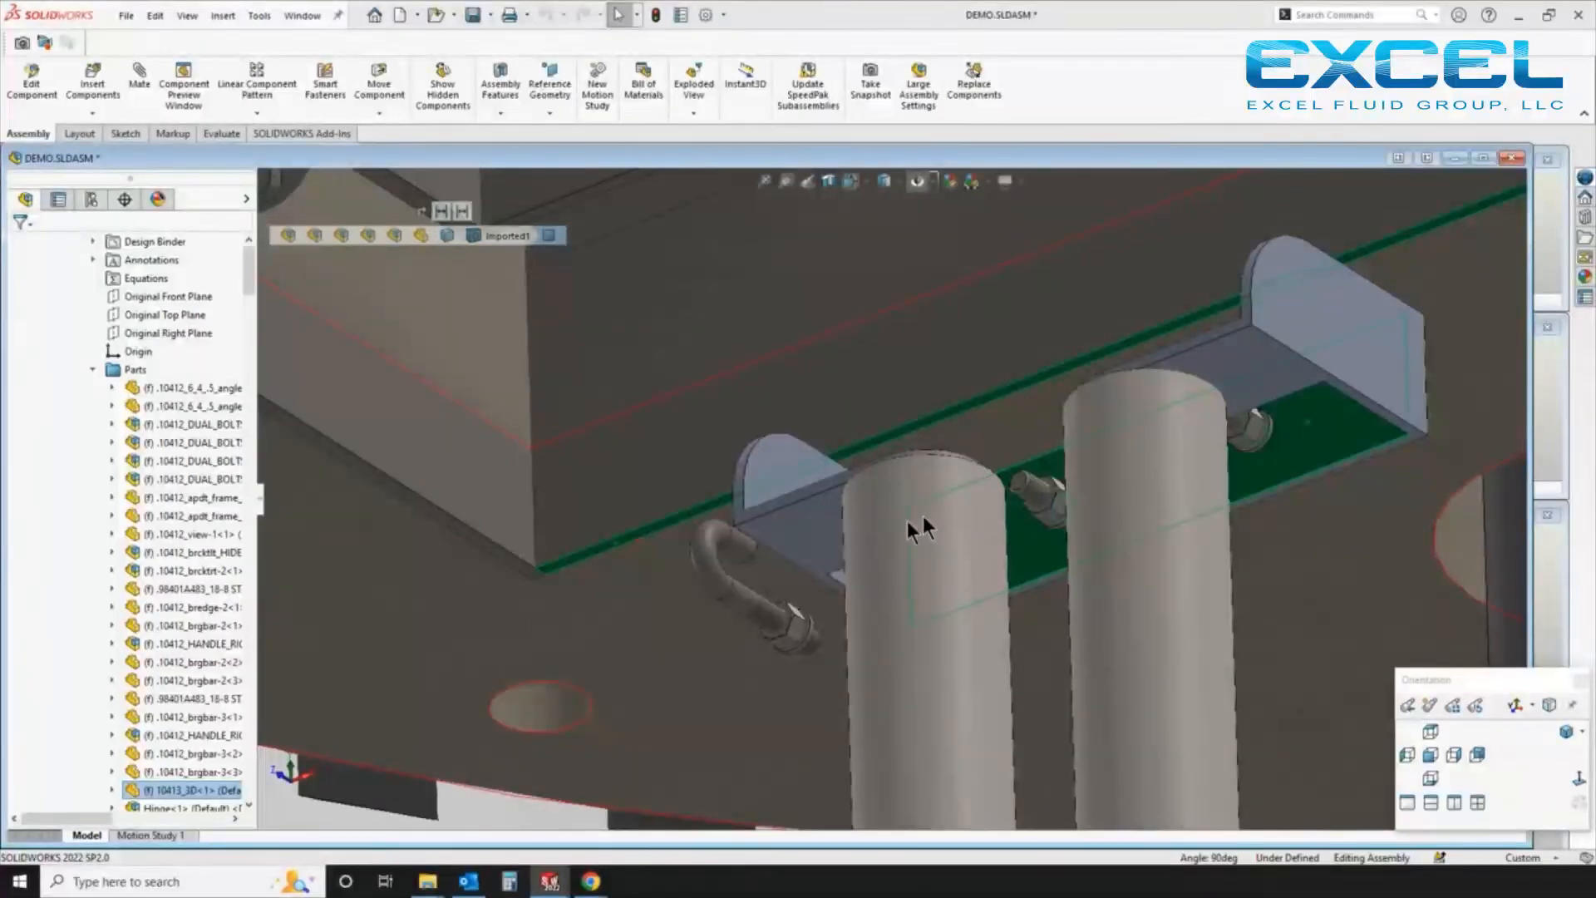
Make the upper rail bracket's bottom face coincident with the bottom edge face of the access hatch frame
{"action": "mouse_move", "coordinate": [795, 540]}
{"action": "middle_mouse_down"}
{"action": "mouse_move", "coordinate": [789, 561]}
{"action": "mouse_move", "coordinate": [781, 540]}
{"action": "middle_mouse_up"}
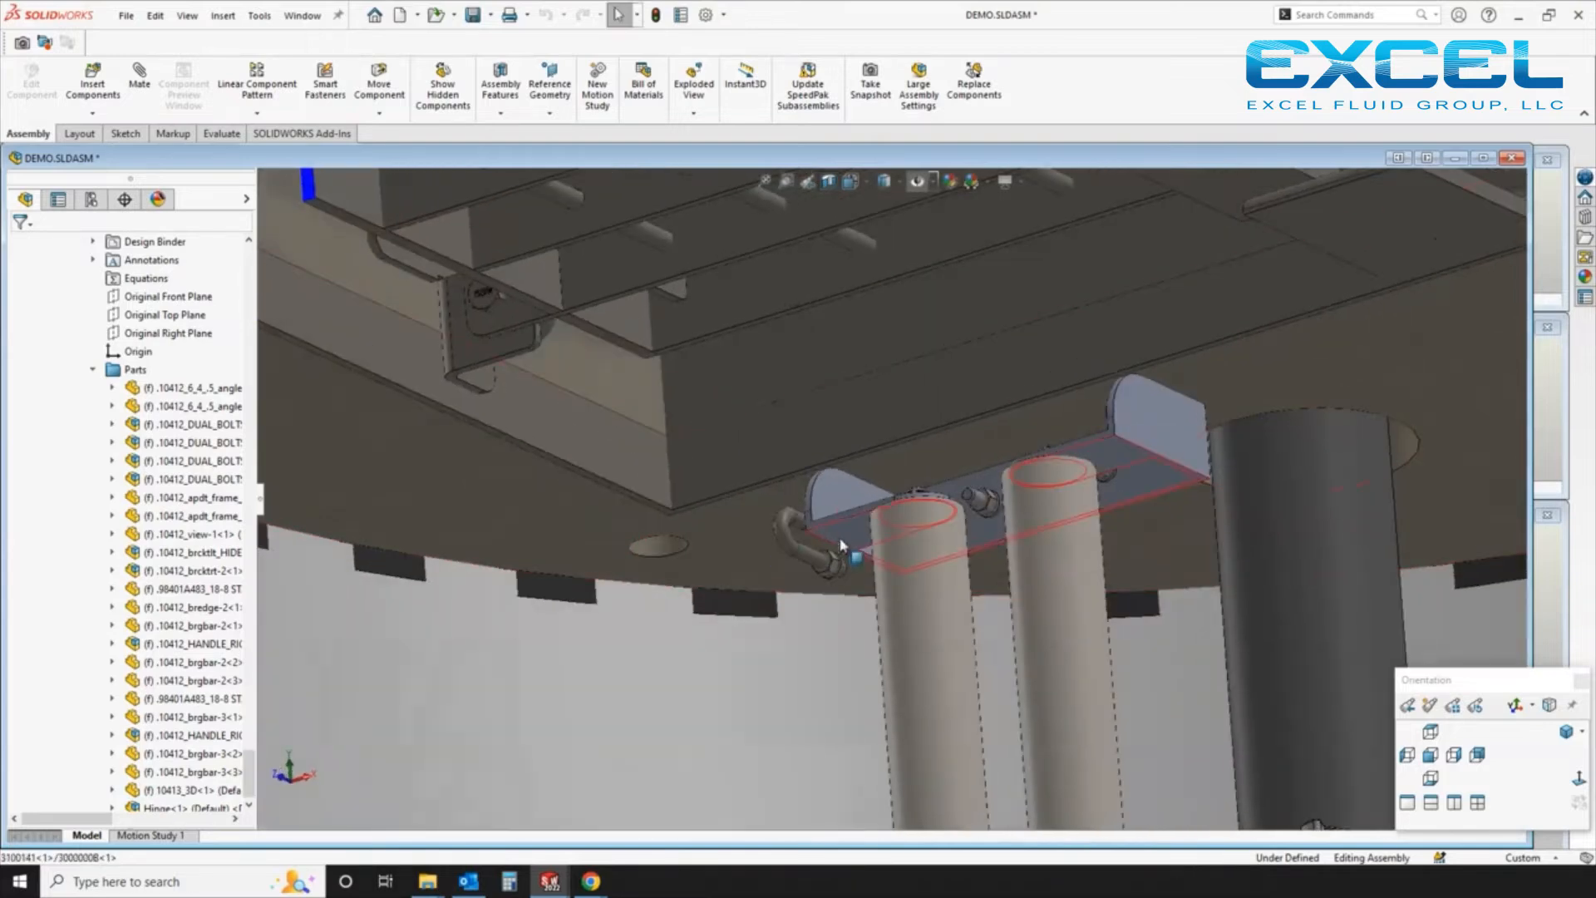
{"action": "left_click", "coordinate": [844, 532]}
{"action": "scroll", "coordinate": [761, 511], "scroll_direction": "down", "scroll_amount": 3}
{"action": "left_click", "coordinate": [748, 500]}
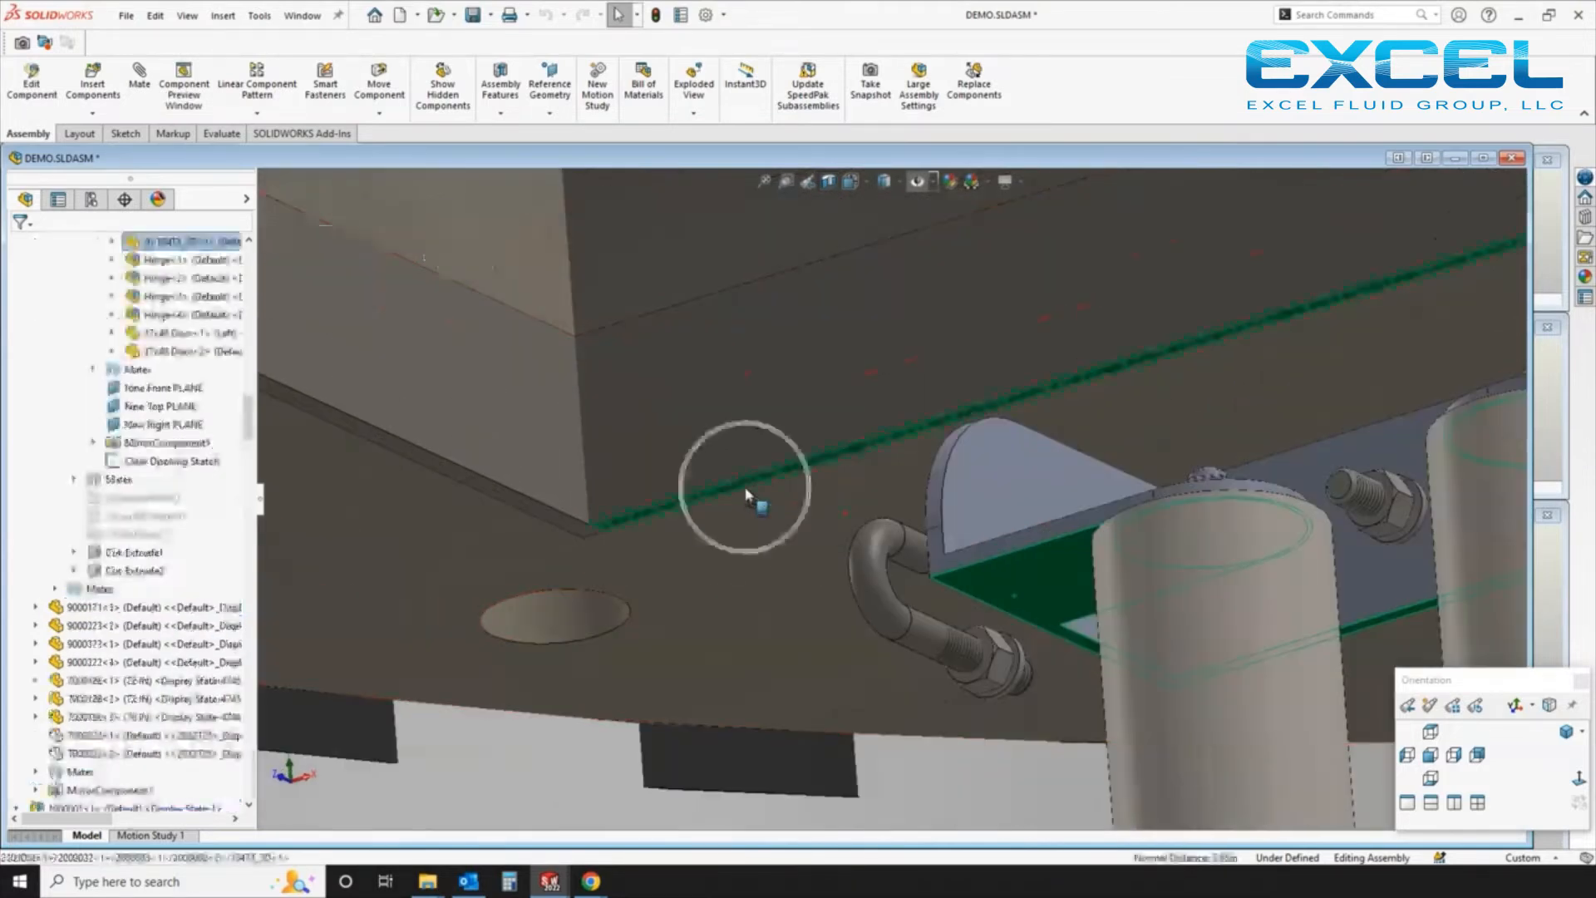
{"action": "left_click", "coordinate": [791, 472]}
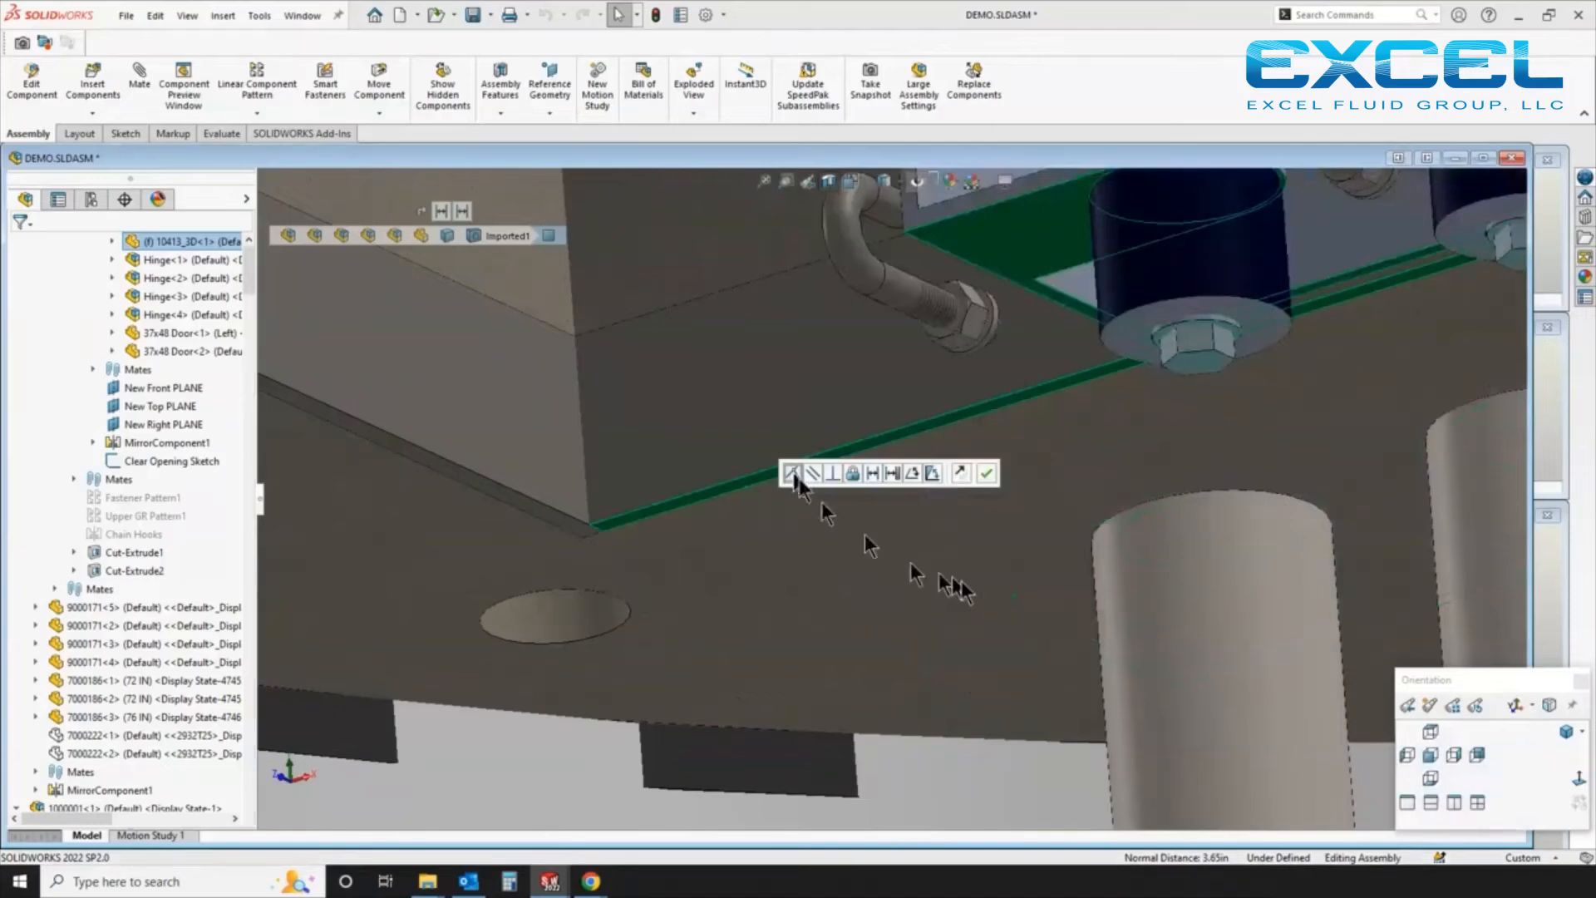
{"action": "scroll", "coordinate": [1031, 569], "scroll_direction": "up", "scroll_amount": 5}
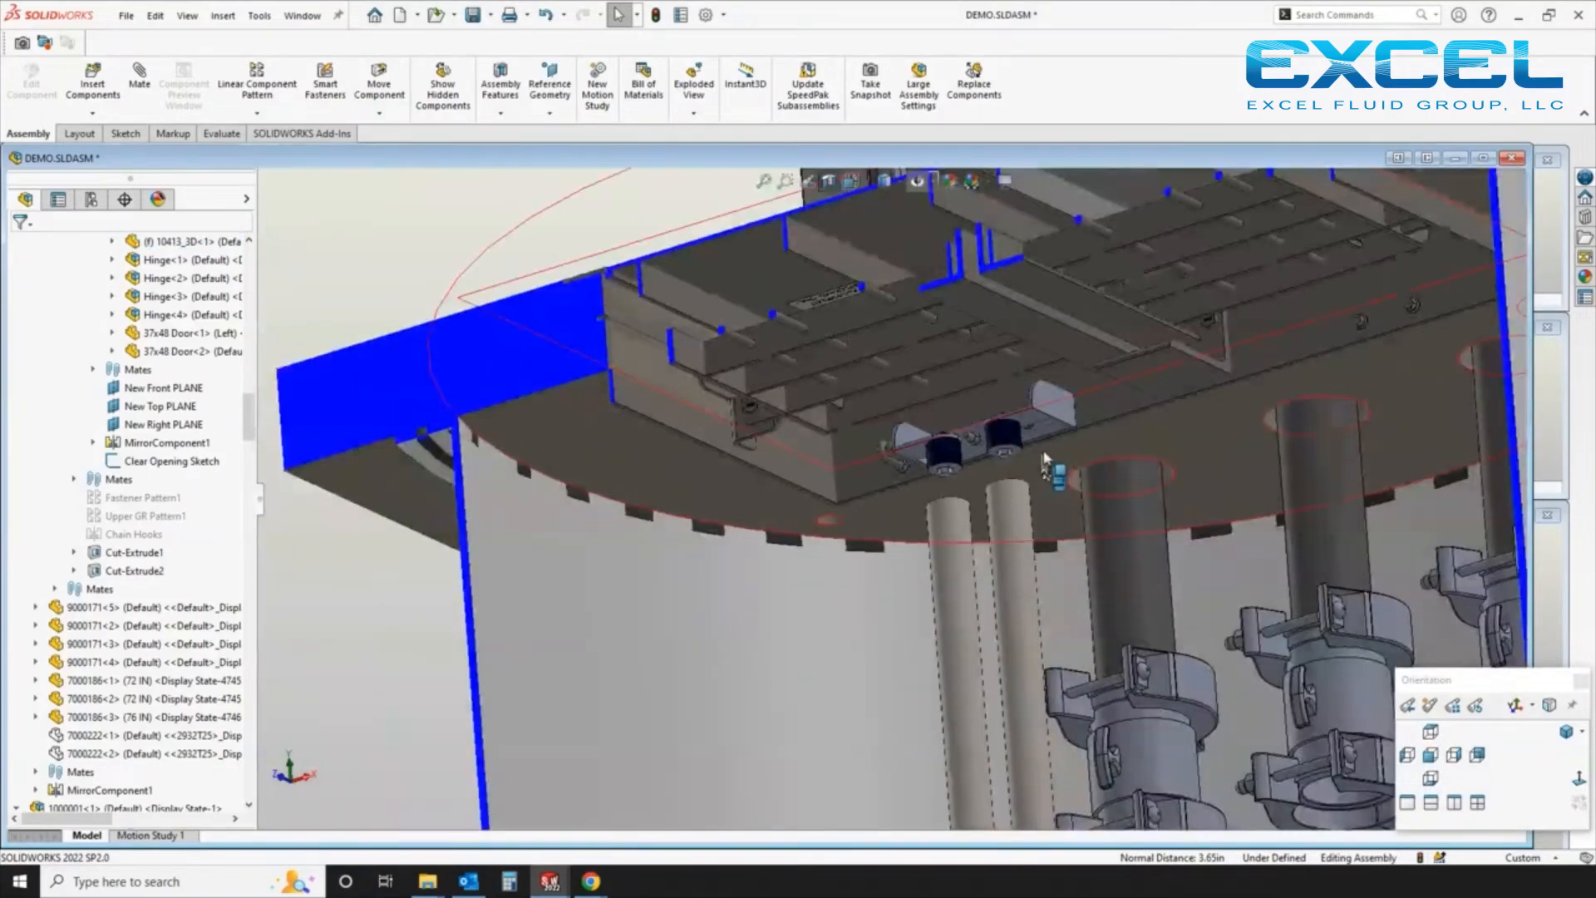
Turn off the section view and hide the Q15210 FRP basin to expose the rail bracket area
{"action": "scroll", "coordinate": [1038, 499], "scroll_direction": "down", "scroll_amount": 3}
{"action": "left_click_drag", "start_coordinate": [1022, 401], "coordinate": [965, 386]}
{"action": "left_click", "coordinate": [1045, 399]}
{"action": "middle_click_drag", "start_coordinate": [1046, 399], "coordinate": [940, 530]}
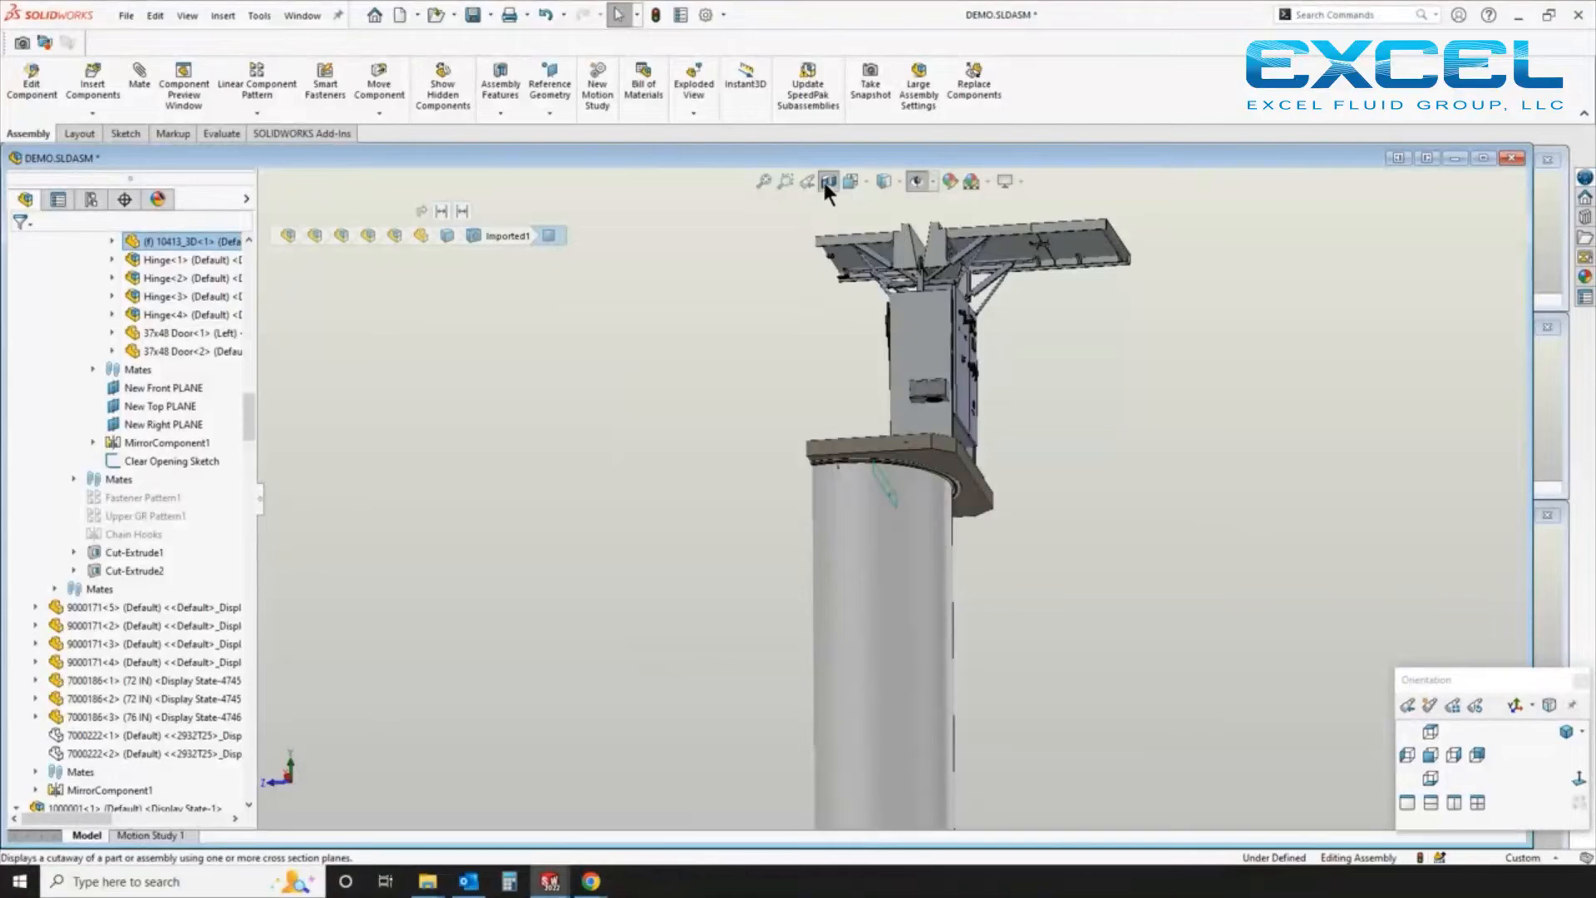
{"action": "left_click", "coordinate": [876, 530]}
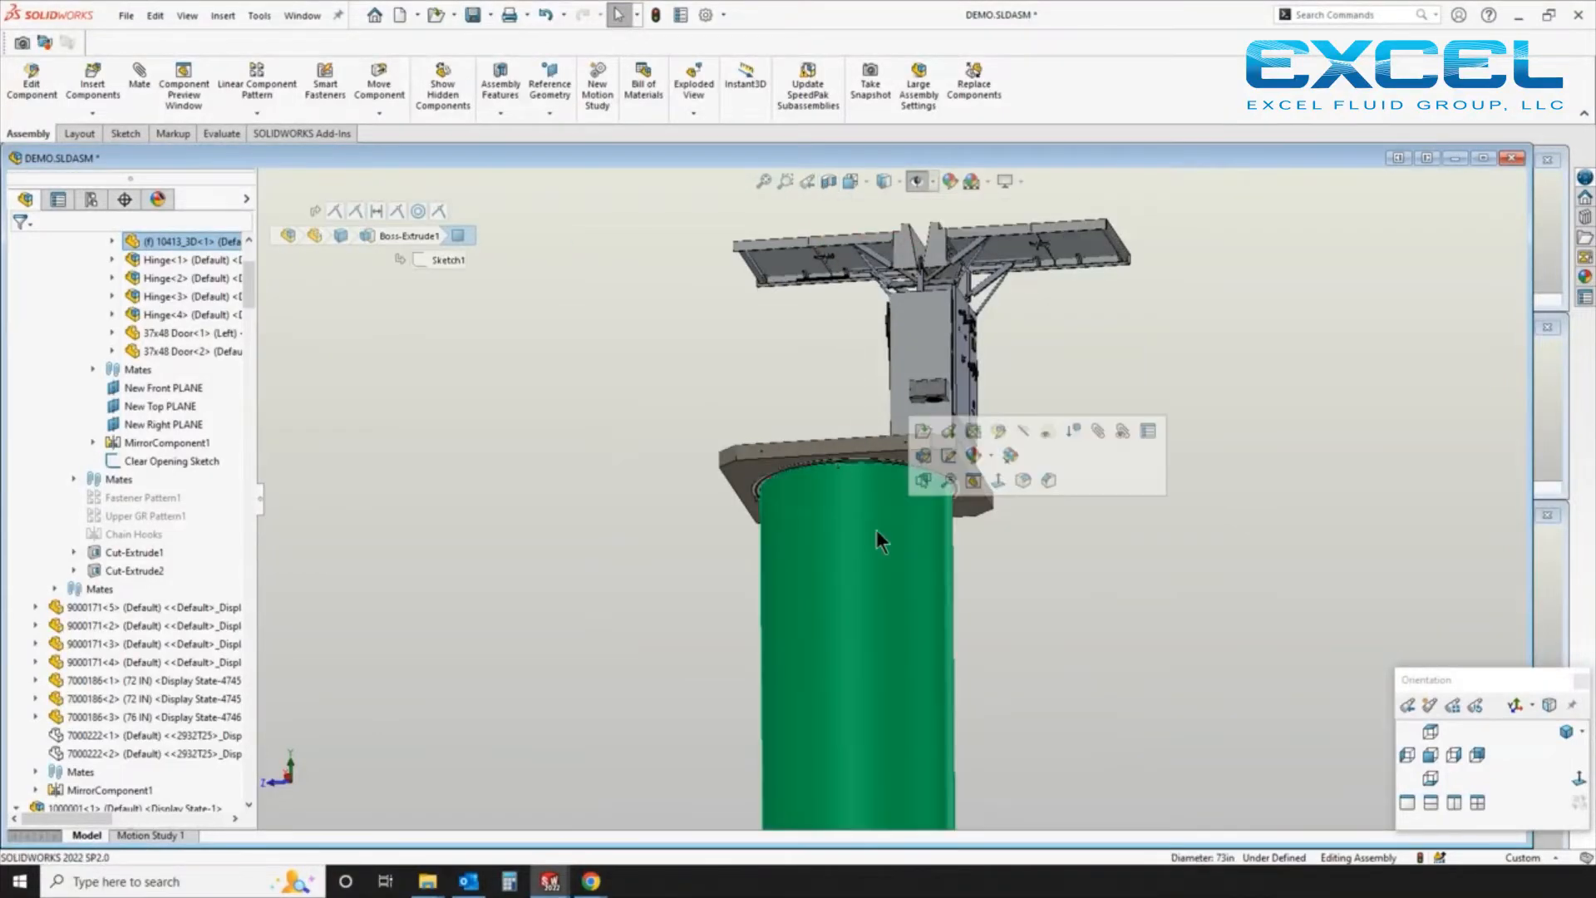
{"action": "left_click", "coordinate": [1023, 431]}
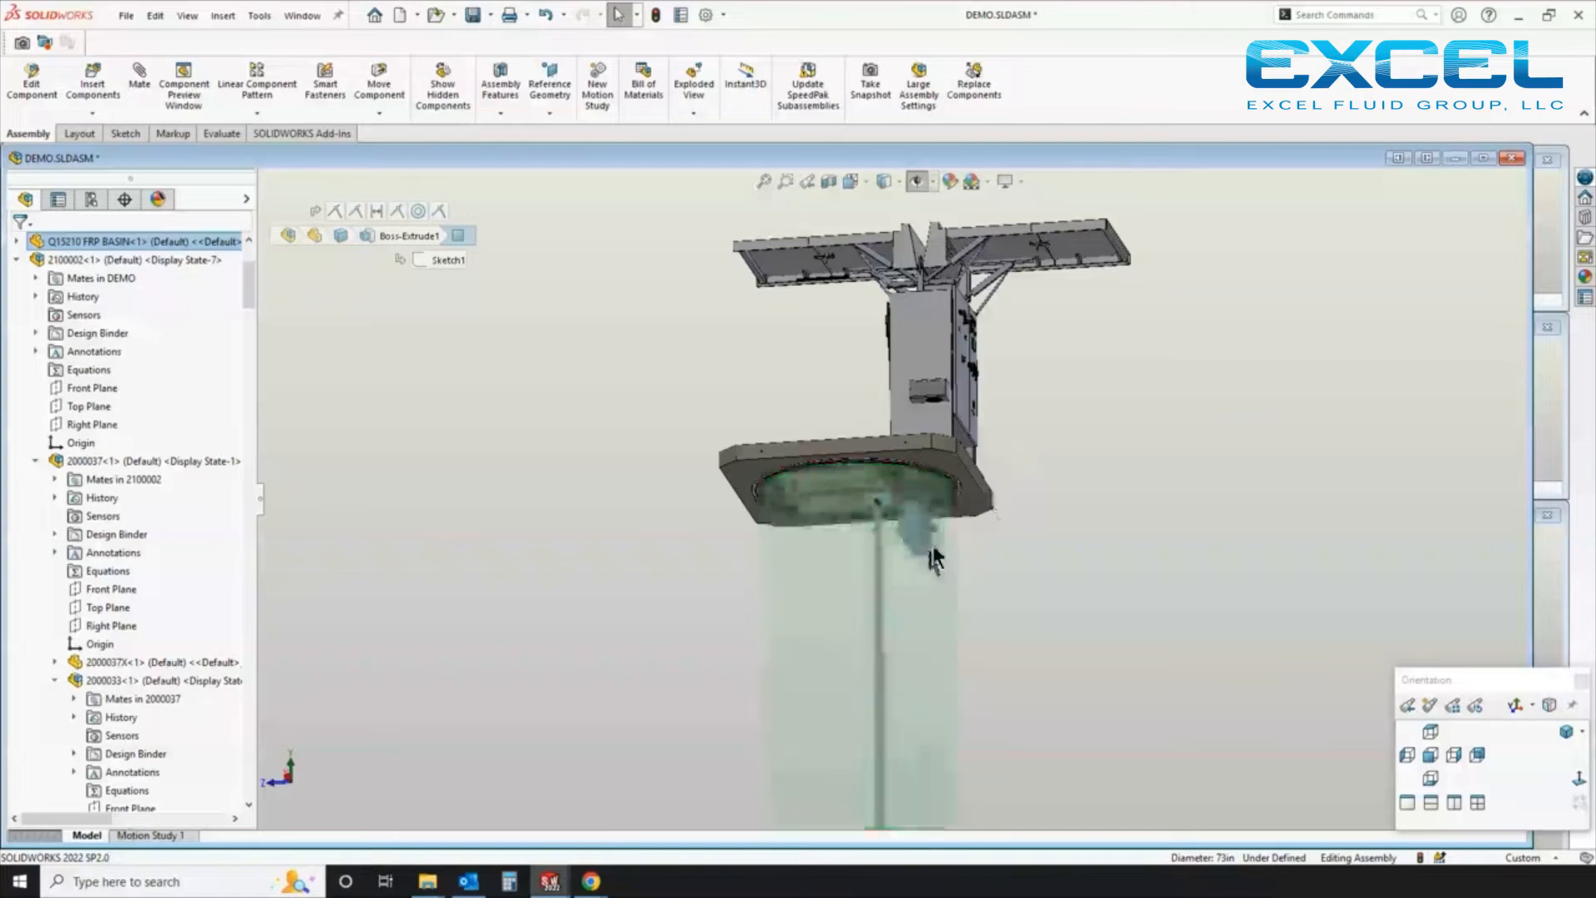
Make the upper rail bracket's back plate face coincident with the adjacent side face of the access hatch frame
{"action": "scroll", "coordinate": [885, 517], "scroll_direction": "down", "scroll_amount": 10}
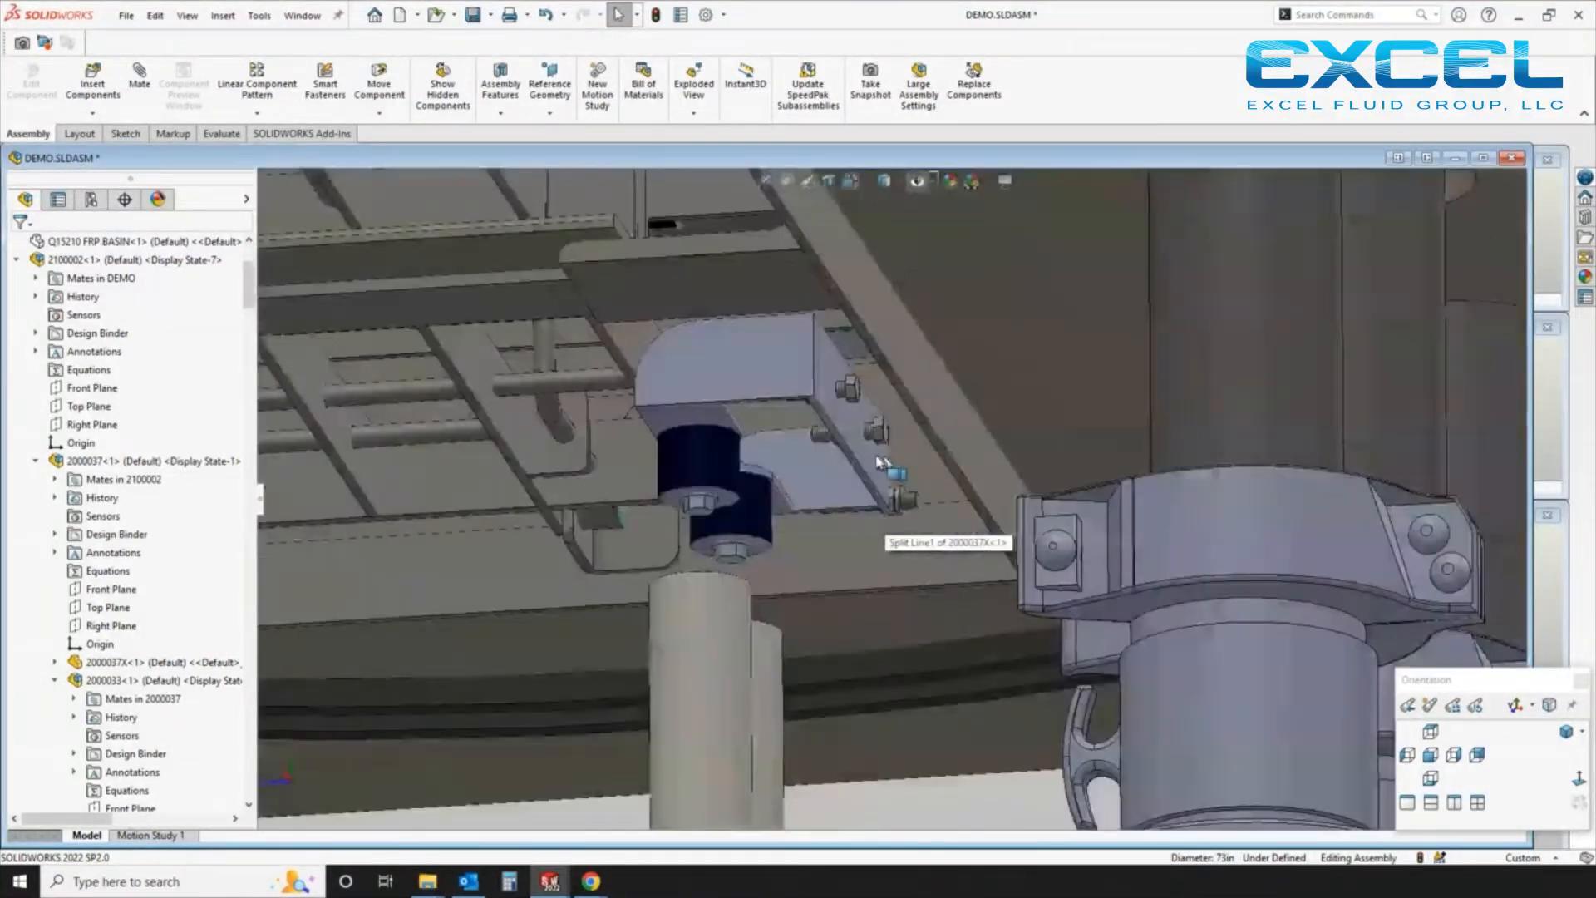
{"action": "left_click", "coordinate": [880, 456]}
{"action": "scroll", "coordinate": [914, 565], "scroll_direction": "up", "scroll_amount": 10}
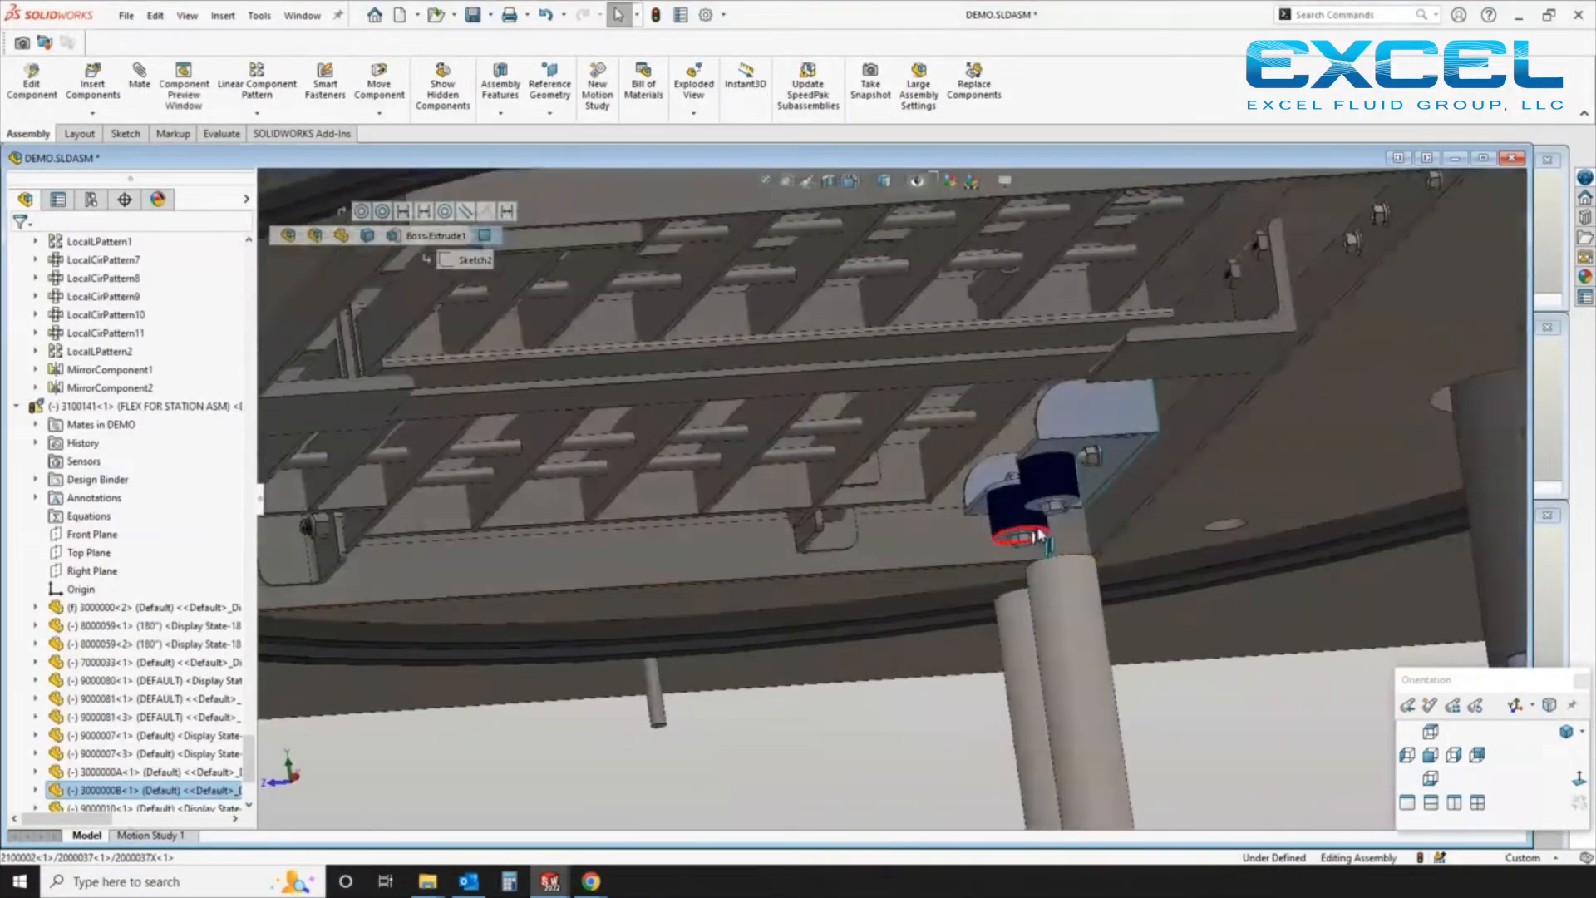
{"action": "left_click", "coordinate": [1099, 514]}
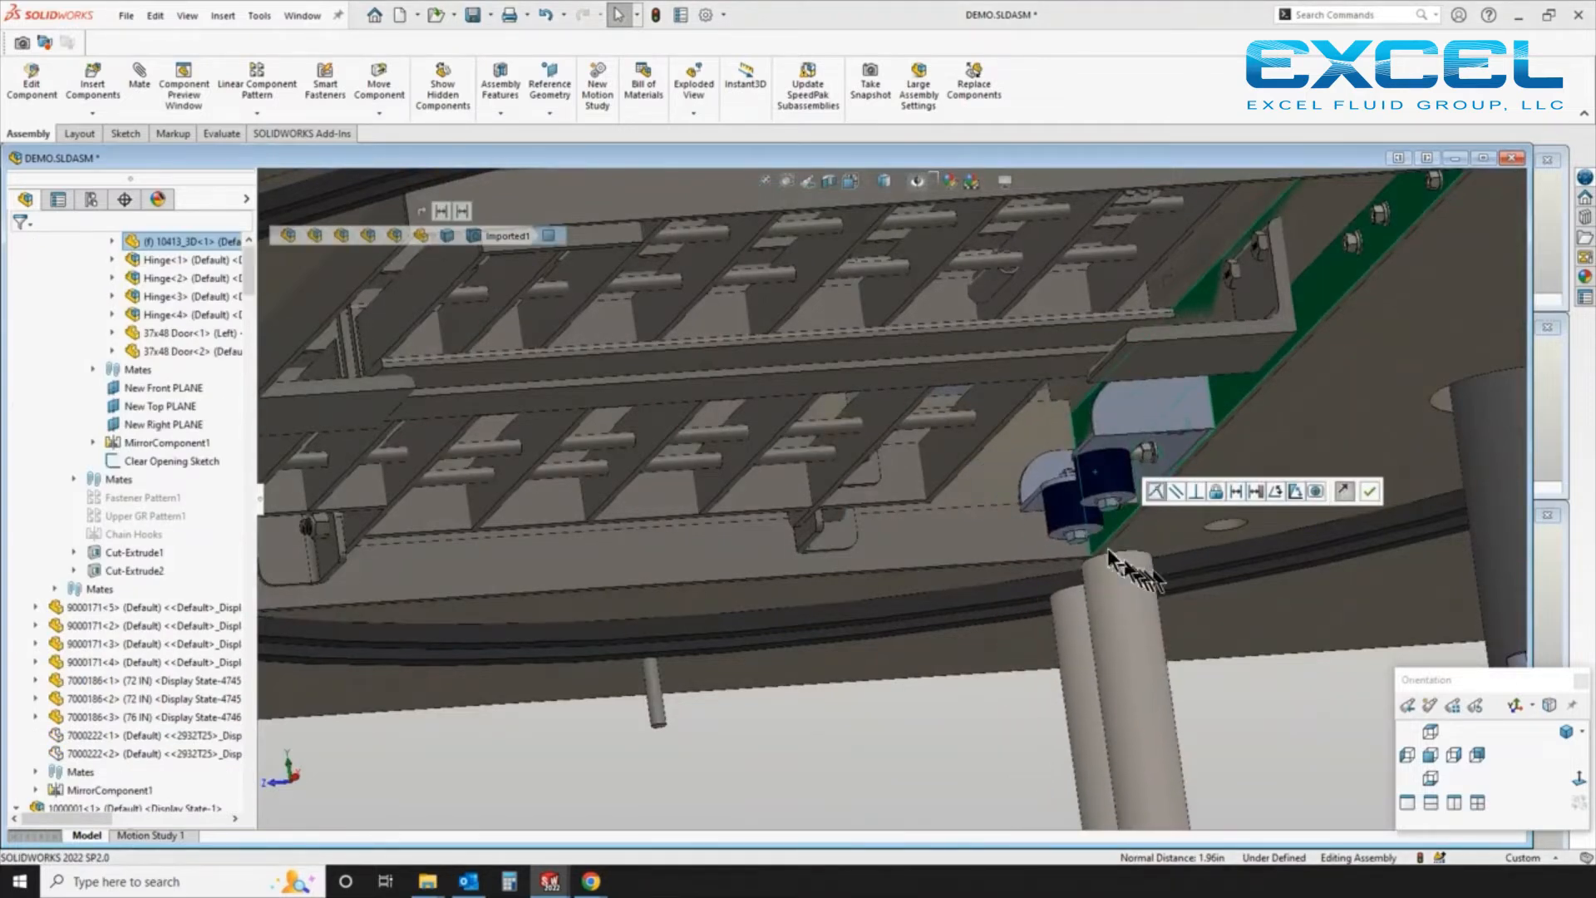
{"action": "right_click", "coordinate": [1108, 555]}
{"action": "scroll", "coordinate": [1092, 542], "scroll_direction": "up", "scroll_amount": 3}
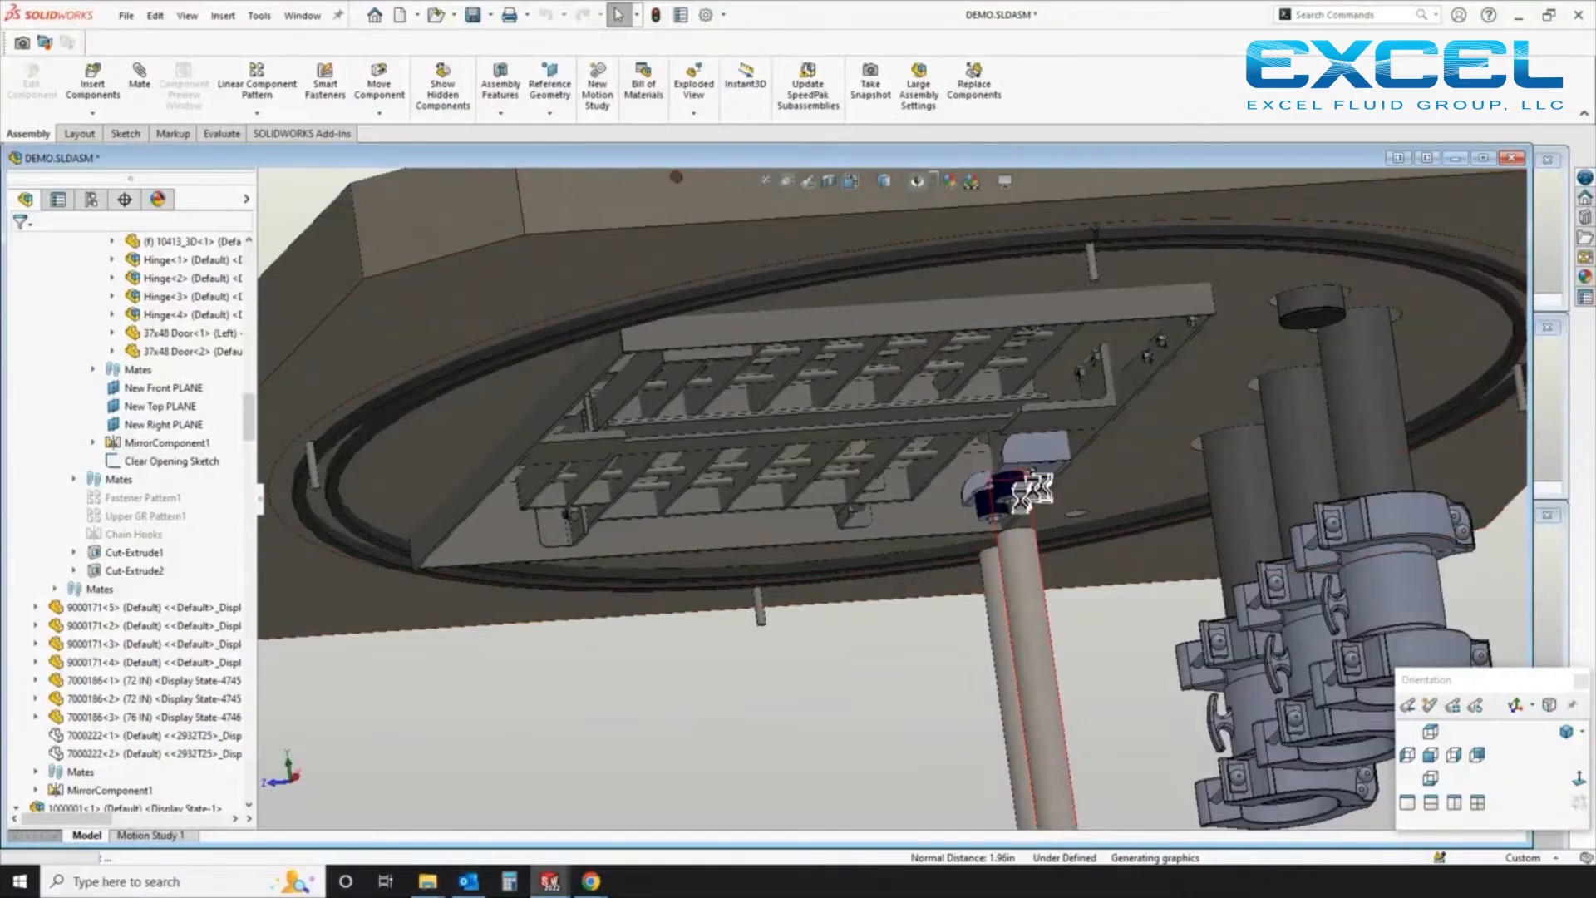
{"action": "middle_click_drag", "start_coordinate": [1119, 793], "coordinate": [984, 768]}
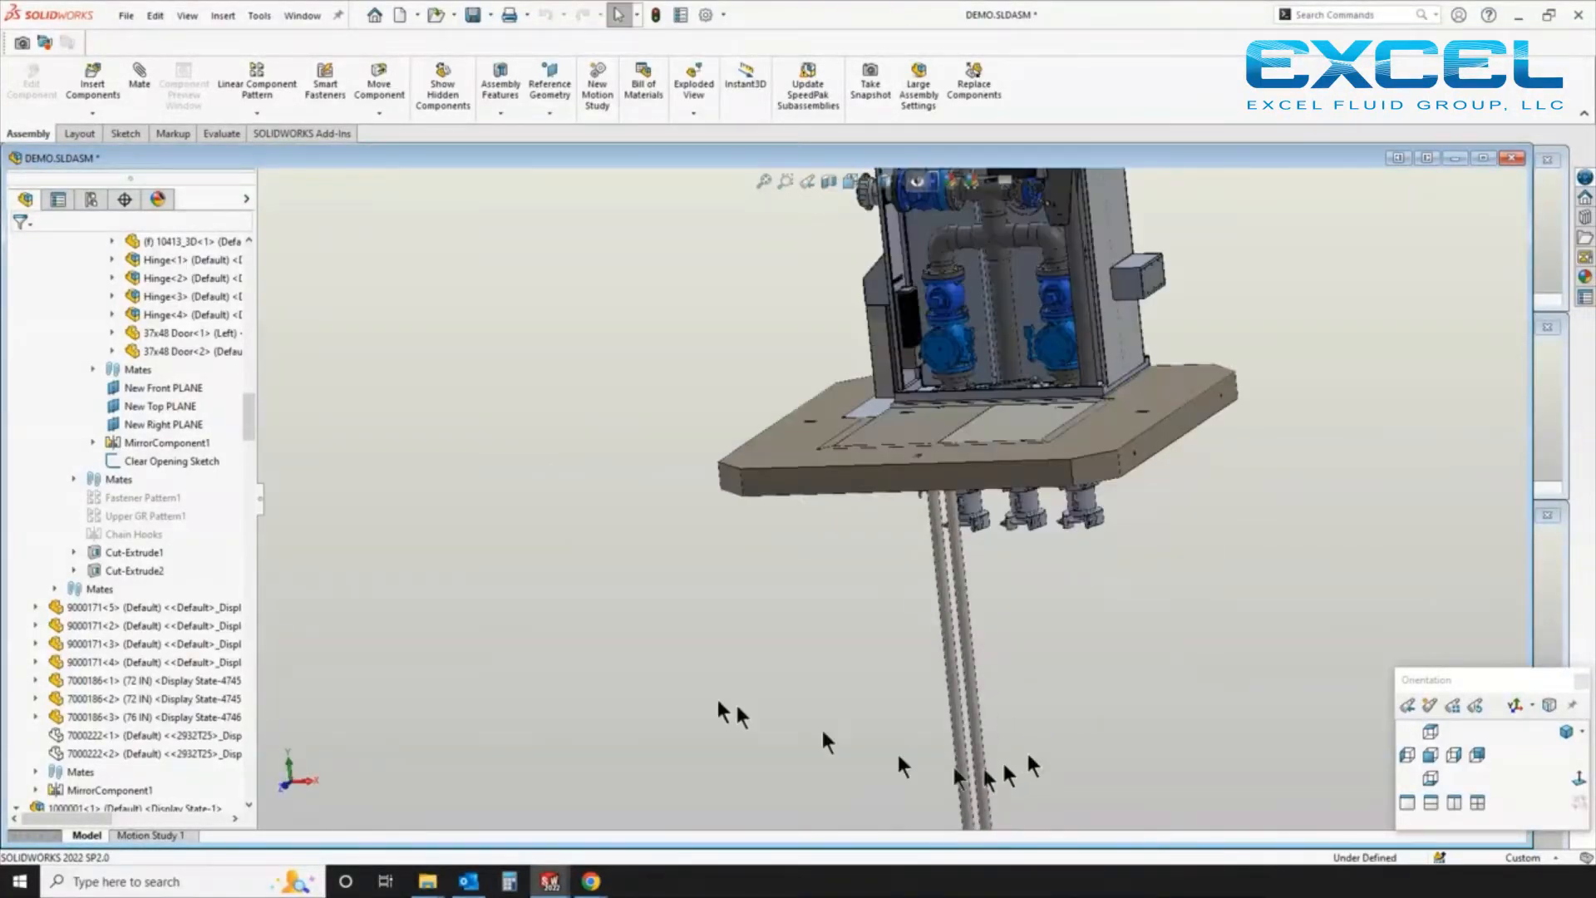
{"action": "scroll", "coordinate": [103, 508], "scroll_direction": "up", "scroll_amount": 4}
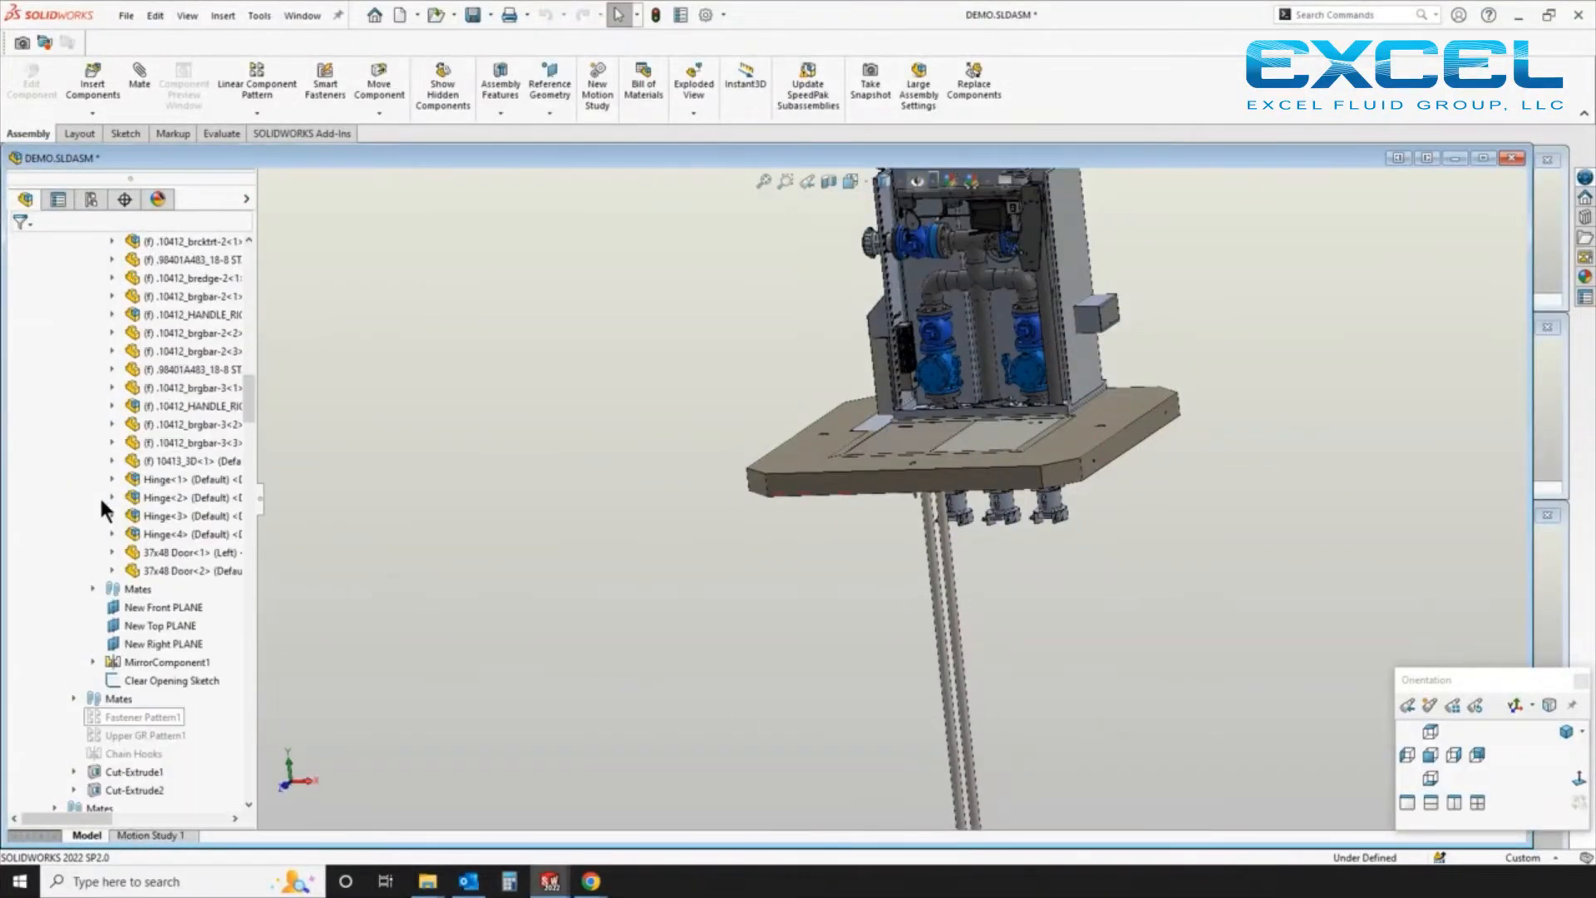
Collapse the 1000001 and 6100105 subassemblies in the feature tree to reach the 3100141 assembly's reference planes
{"action": "scroll", "coordinate": [91, 465], "scroll_direction": "down", "scroll_amount": 12}
{"action": "scroll", "coordinate": [91, 466], "scroll_direction": "up", "scroll_amount": 9}
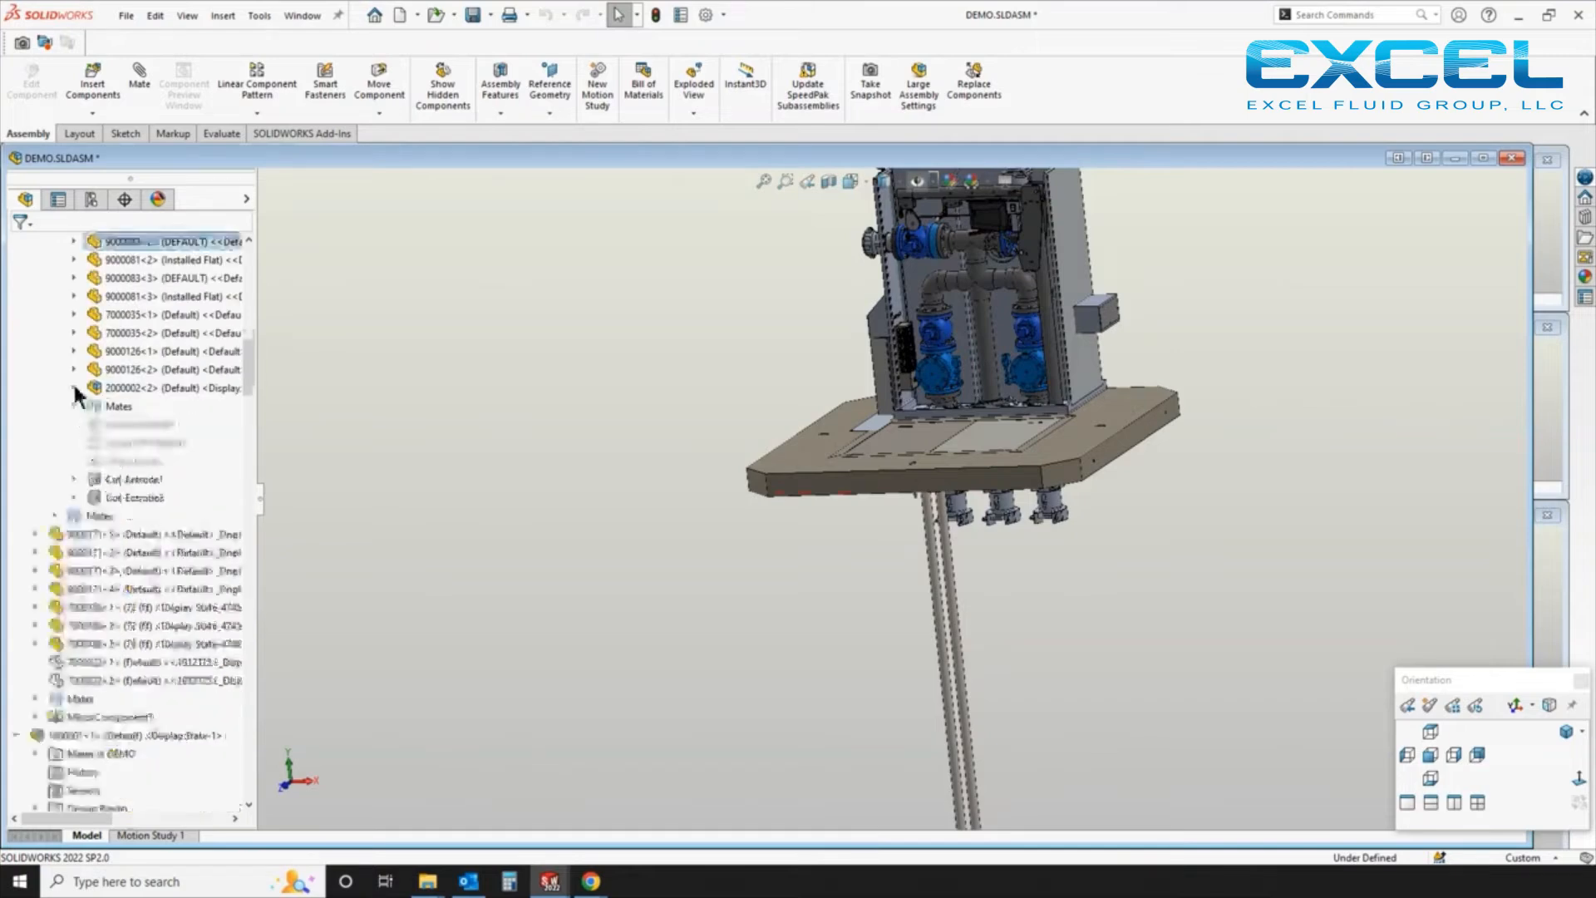
{"action": "scroll", "coordinate": [66, 590], "scroll_direction": "down", "scroll_amount": 4}
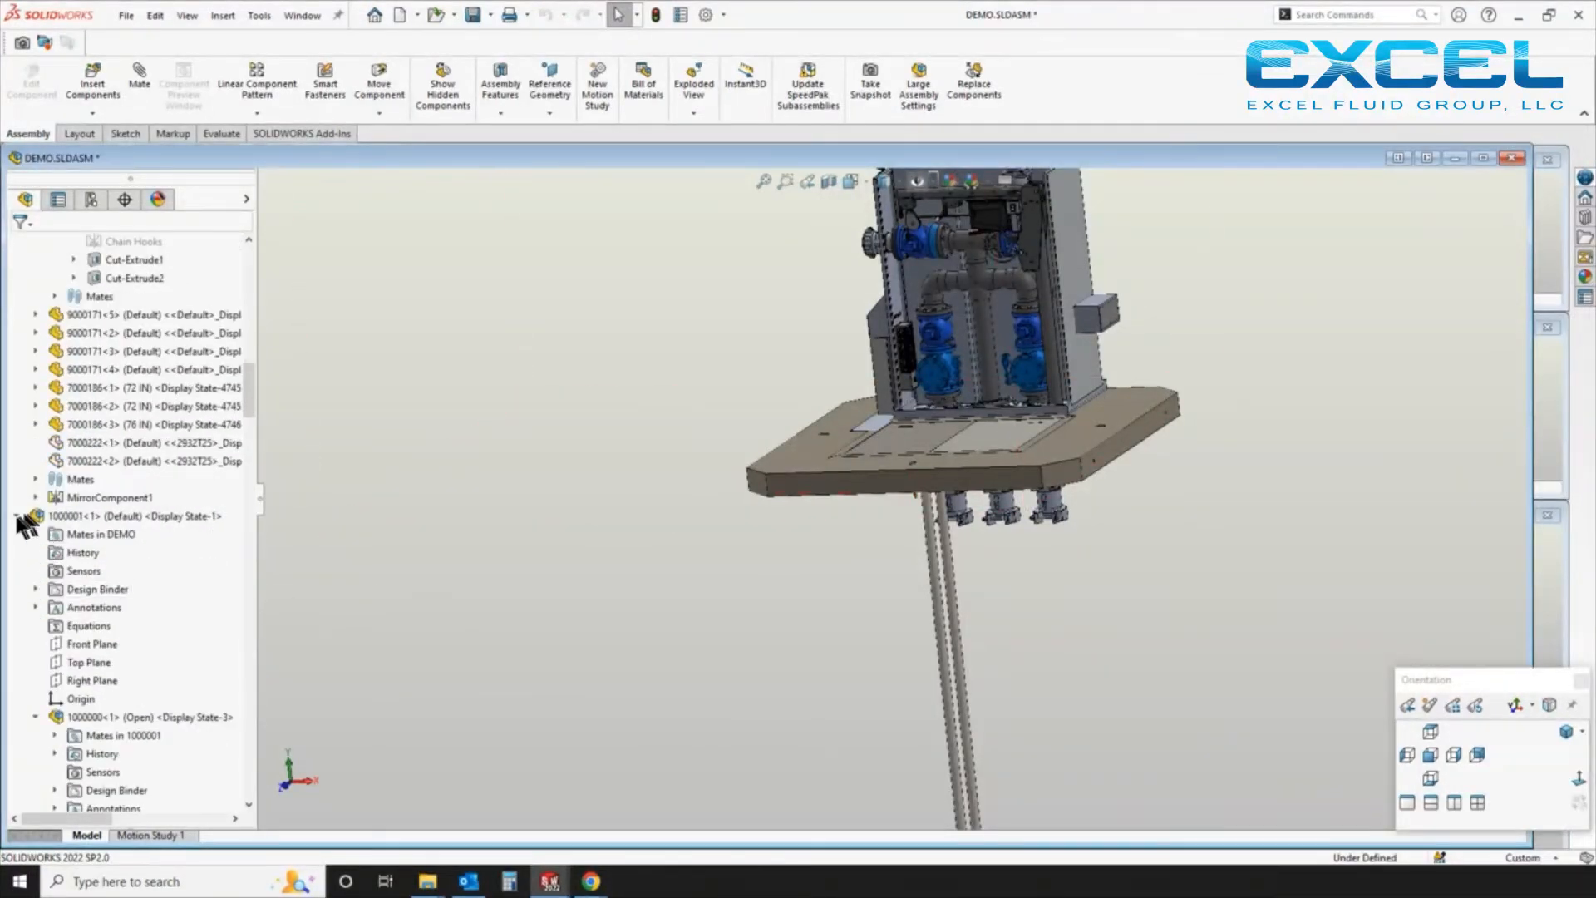
{"action": "left_click", "coordinate": [15, 515]}
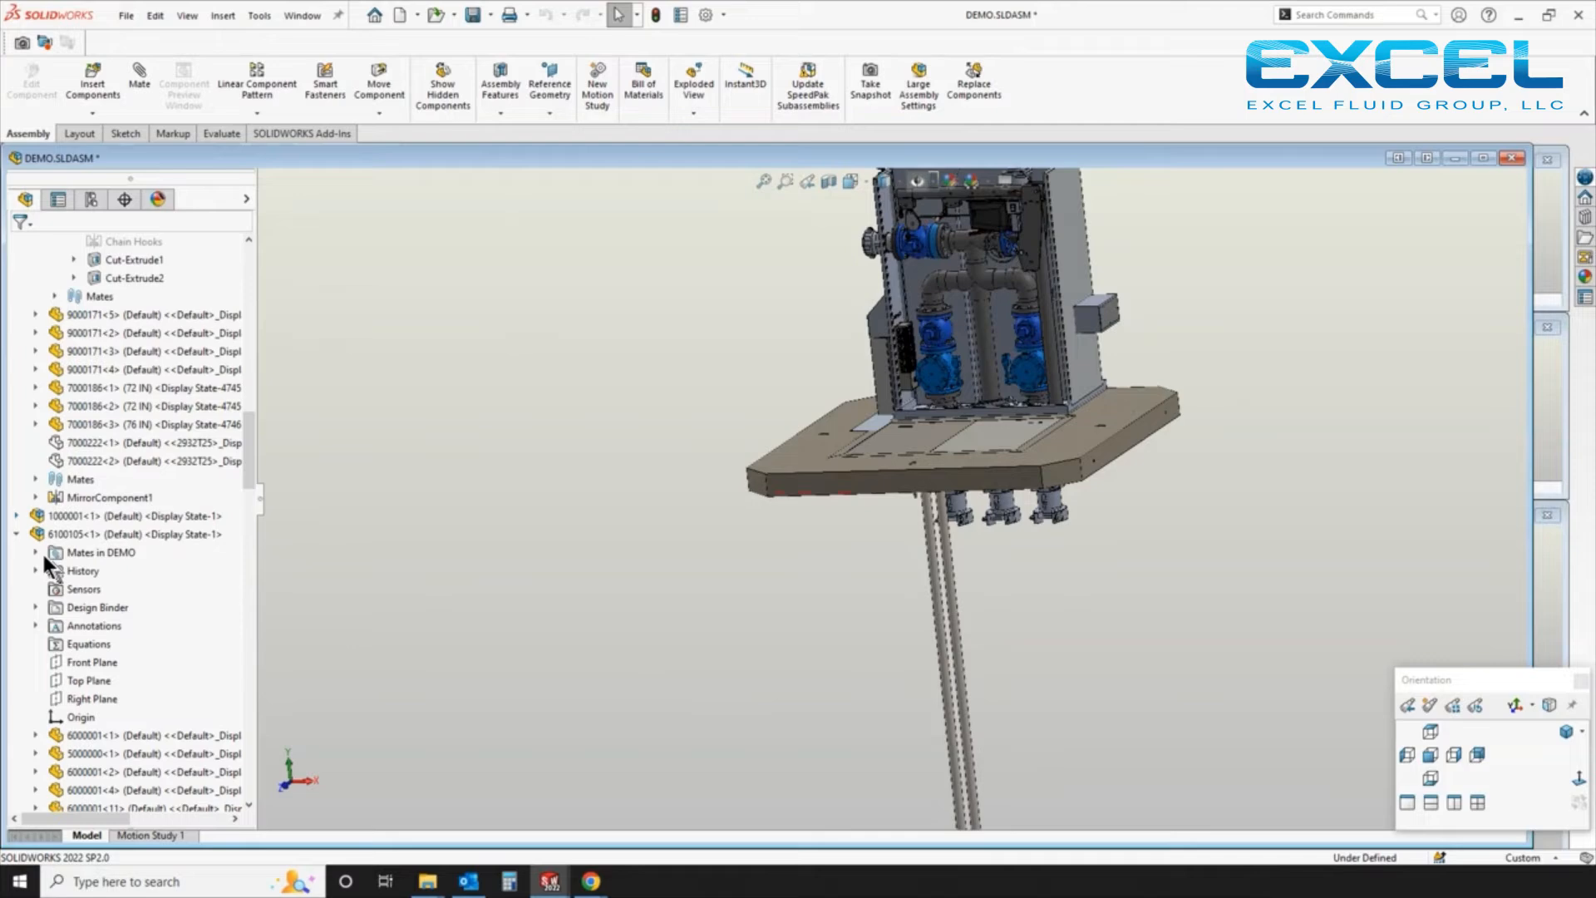
{"action": "left_click", "coordinate": [16, 533]}
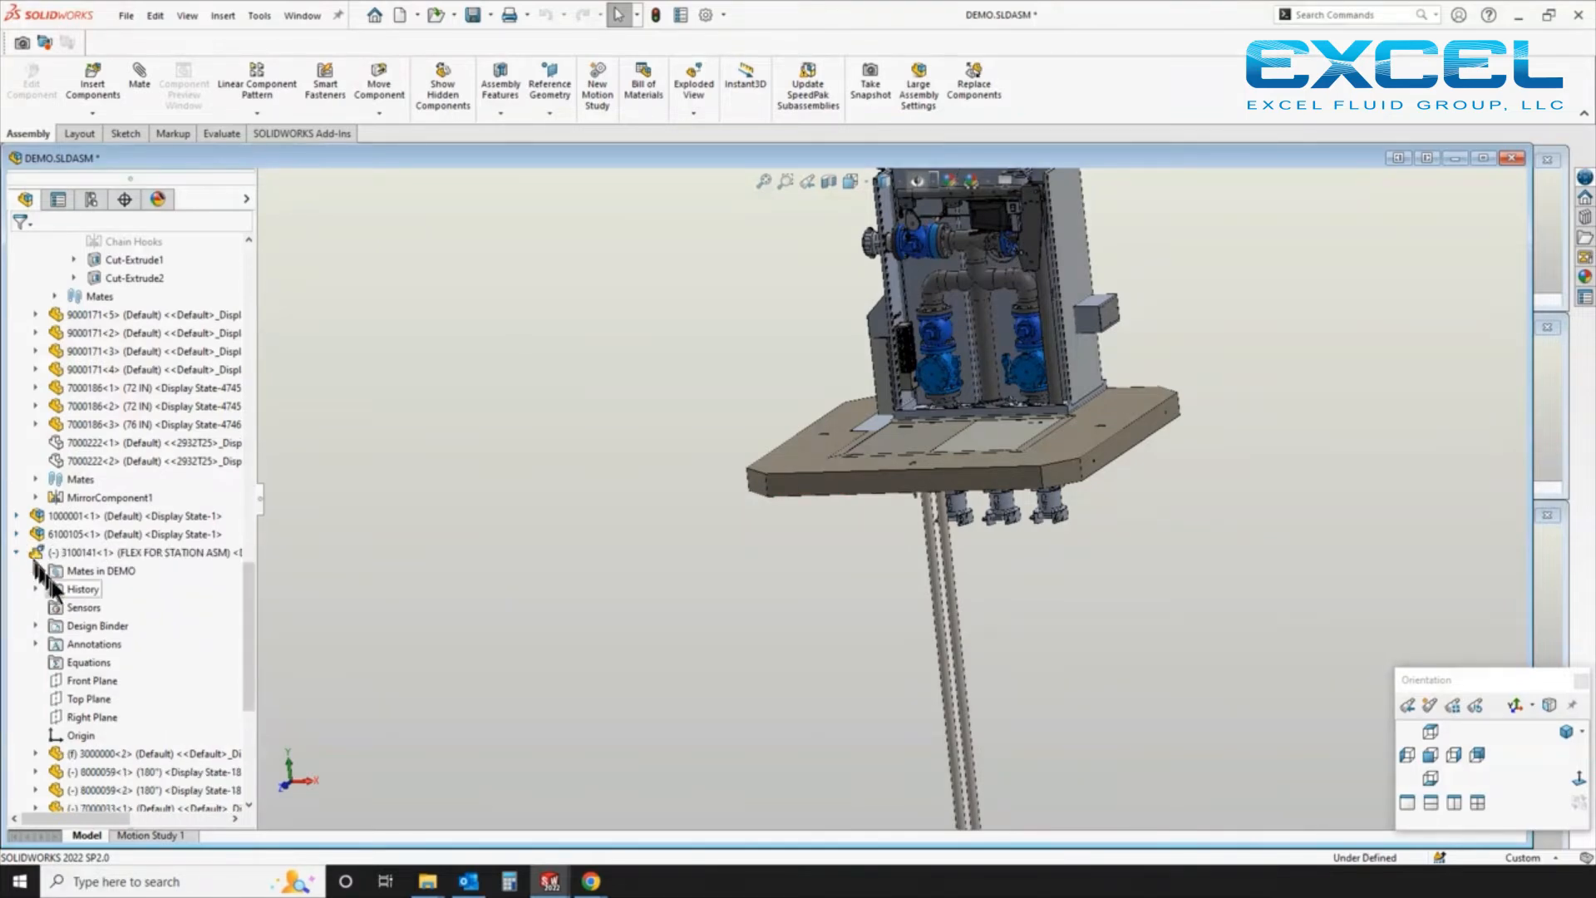
Add a 13.125 in distance mate between the 3100141 assembly's Right Plane and the DEMO assembly's Right Plane
{"action": "left_click", "coordinate": [94, 680]}
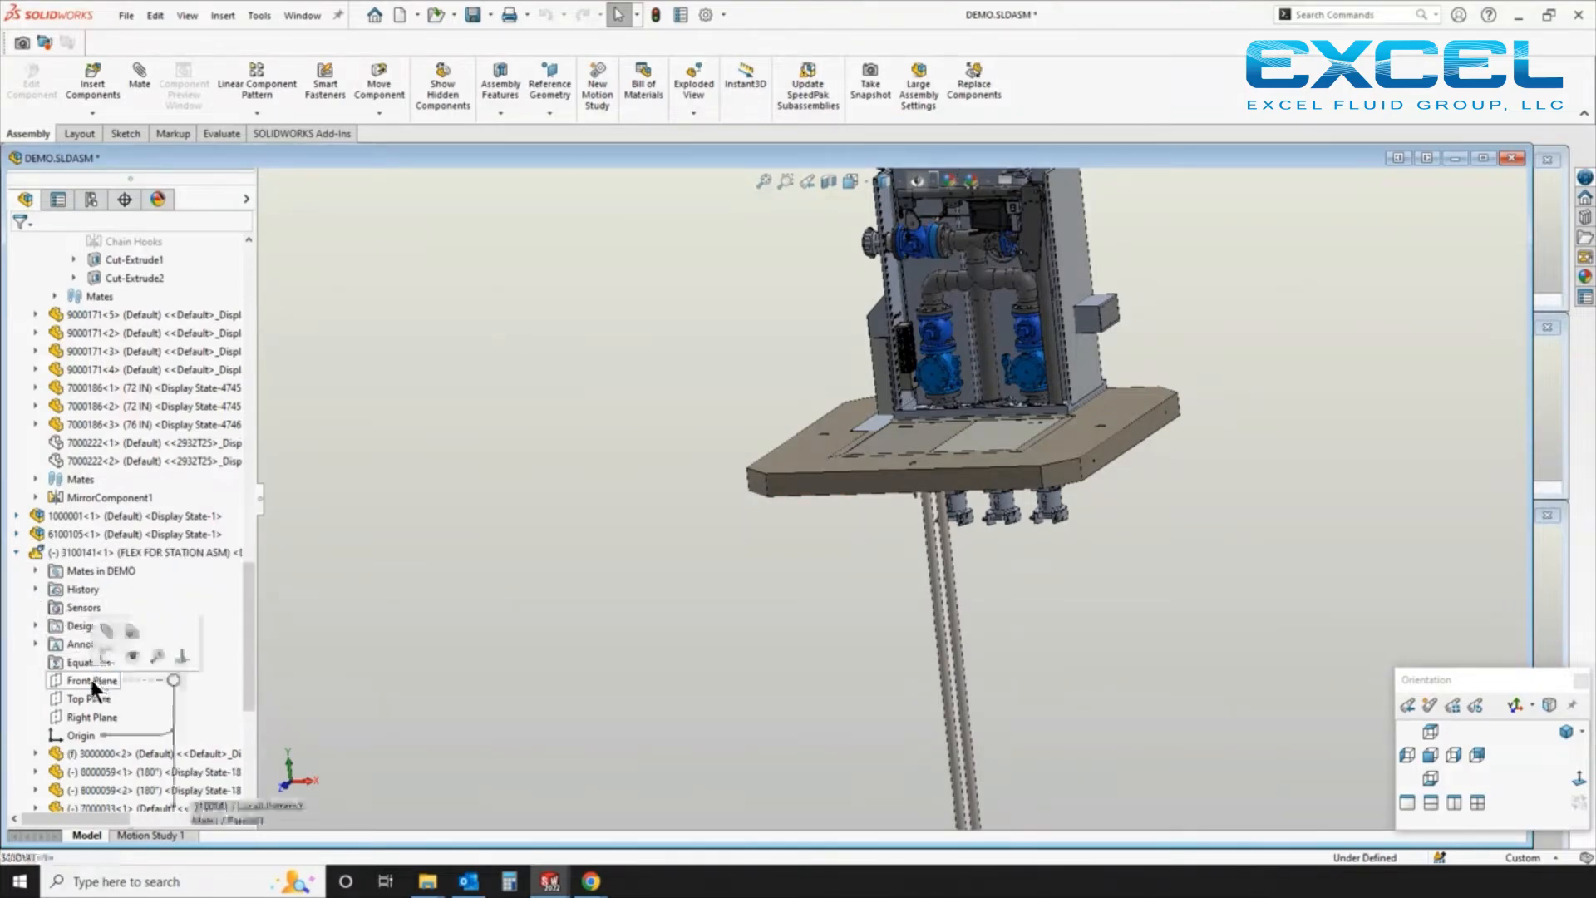
{"action": "scroll", "coordinate": [650, 683], "scroll_direction": "up", "scroll_amount": 4}
{"action": "middle_click_drag", "start_coordinate": [650, 678], "coordinate": [754, 629]}
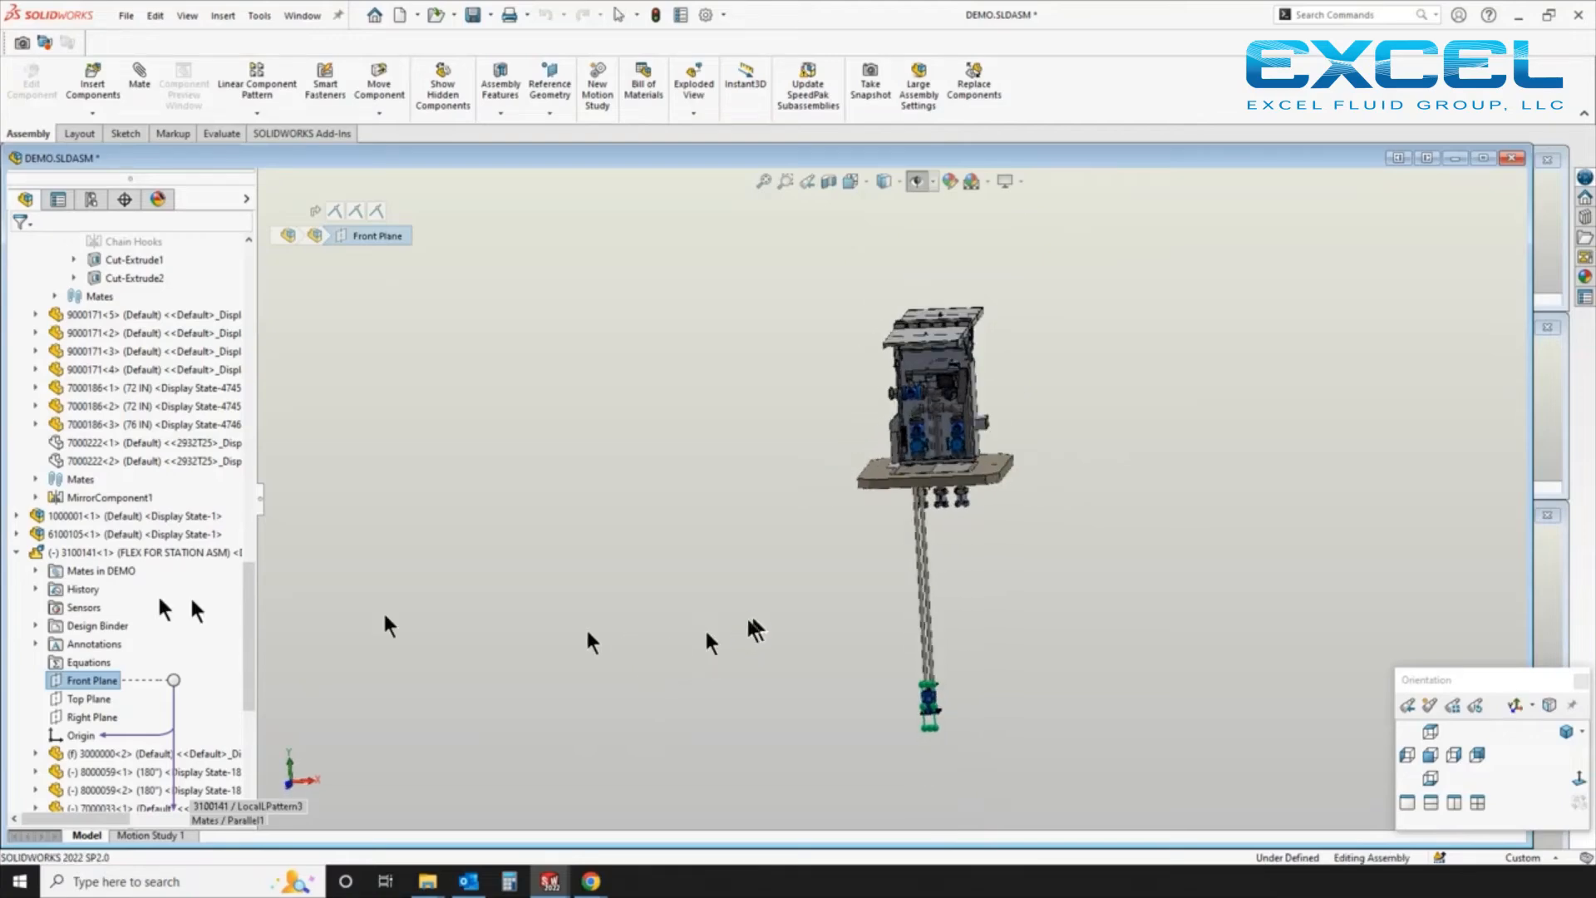
{"action": "left_click", "coordinate": [88, 717]}
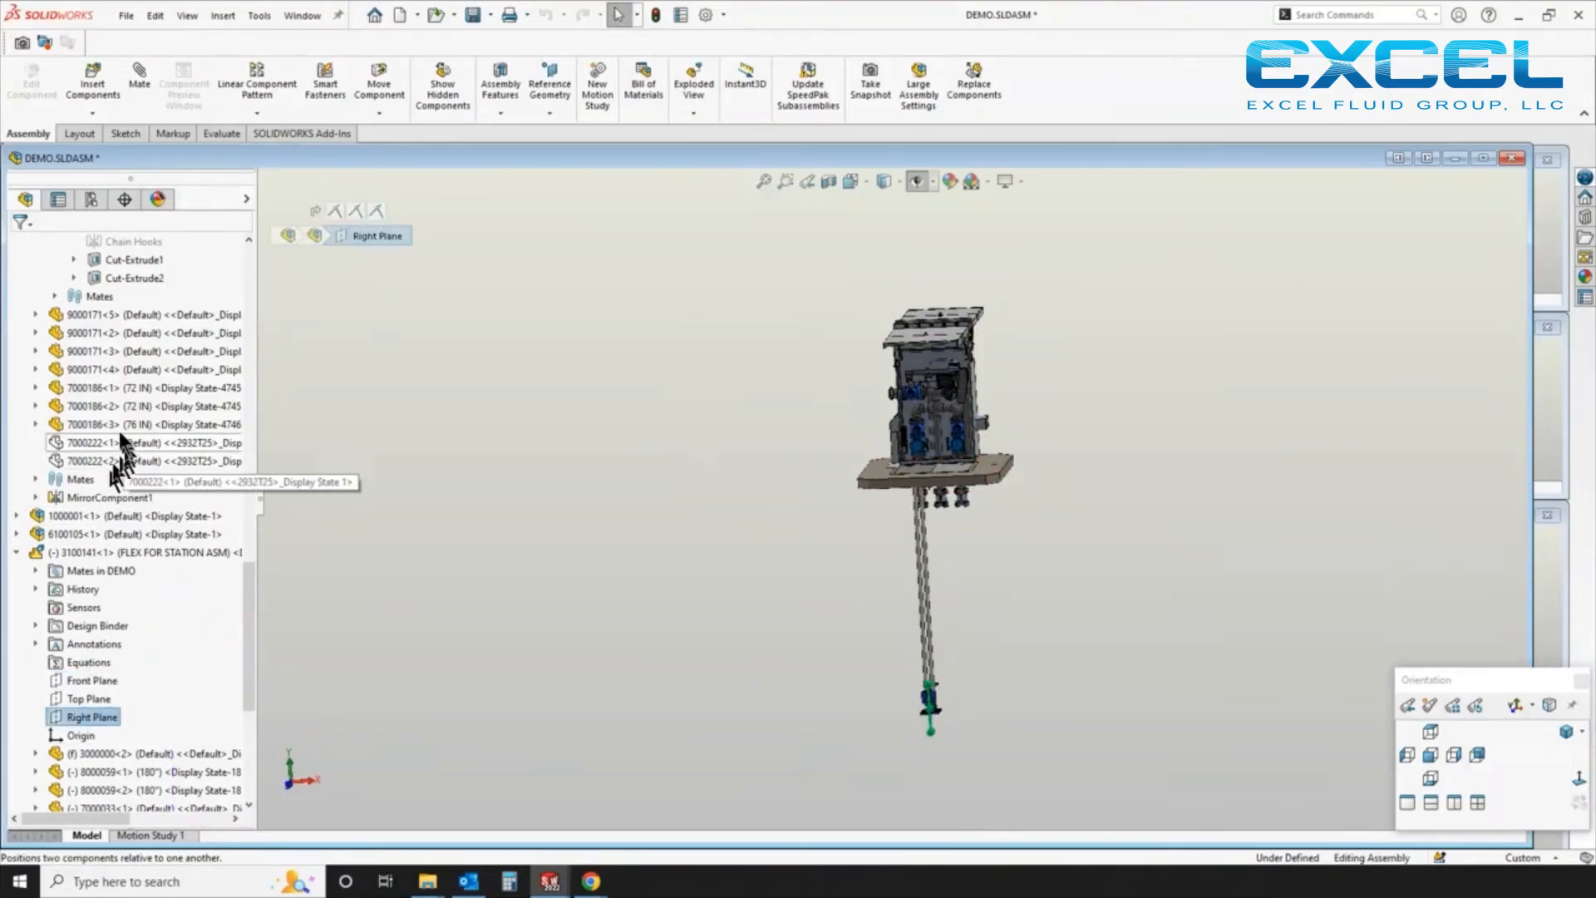
{"action": "scroll", "coordinate": [116, 432], "scroll_direction": "down", "scroll_amount": 8}
{"action": "scroll", "coordinate": [116, 423], "scroll_direction": "up", "scroll_amount": 6}
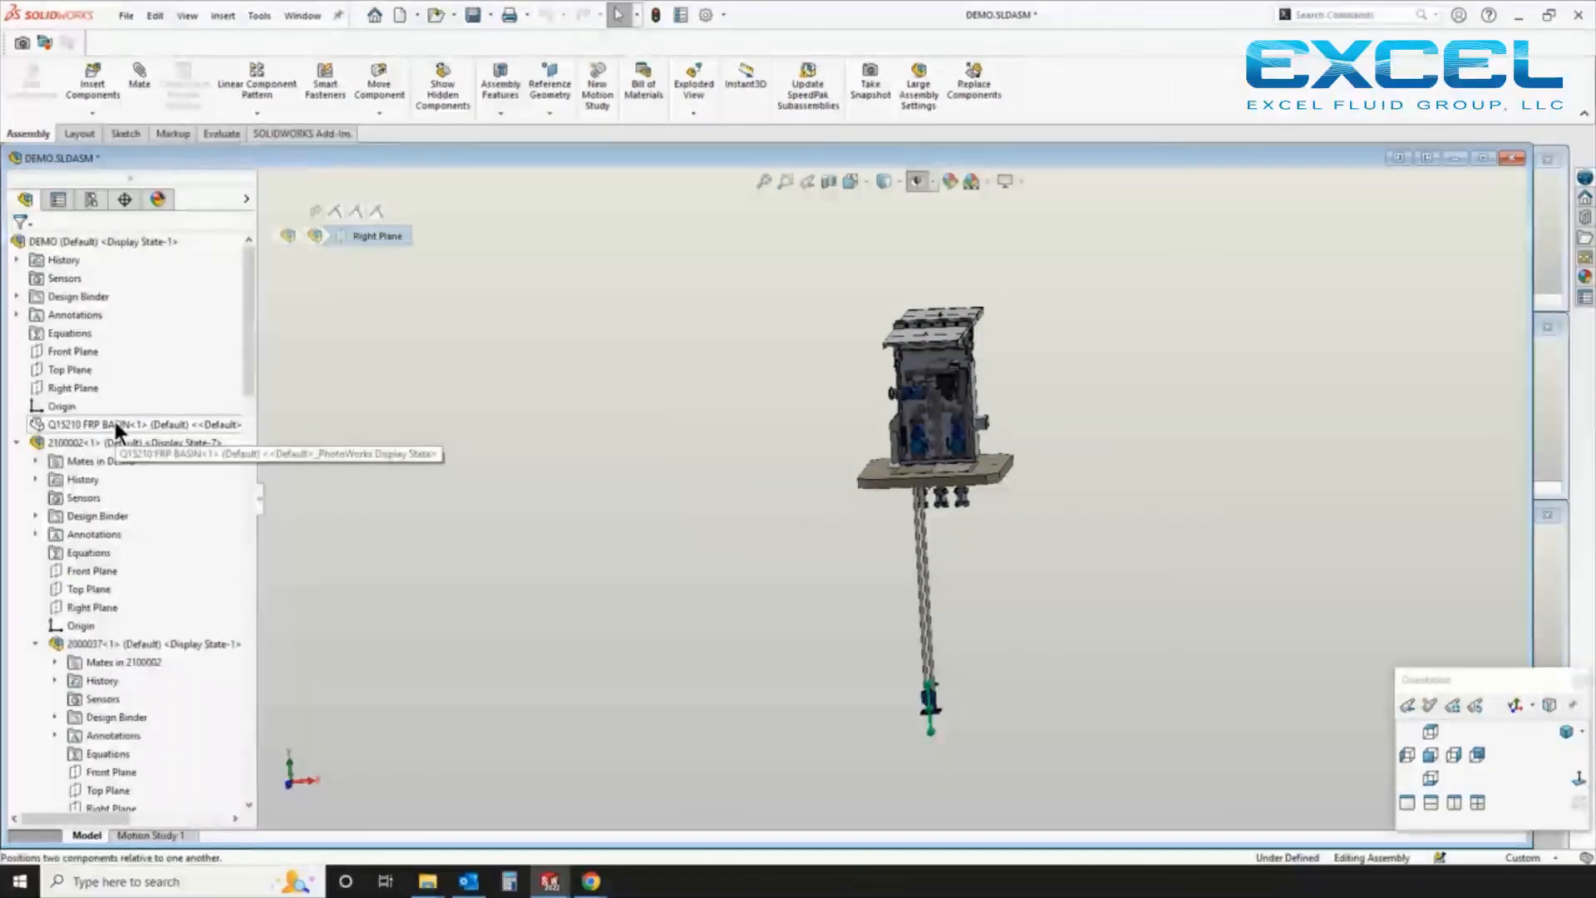
{"action": "left_click", "coordinate": [67, 386]}
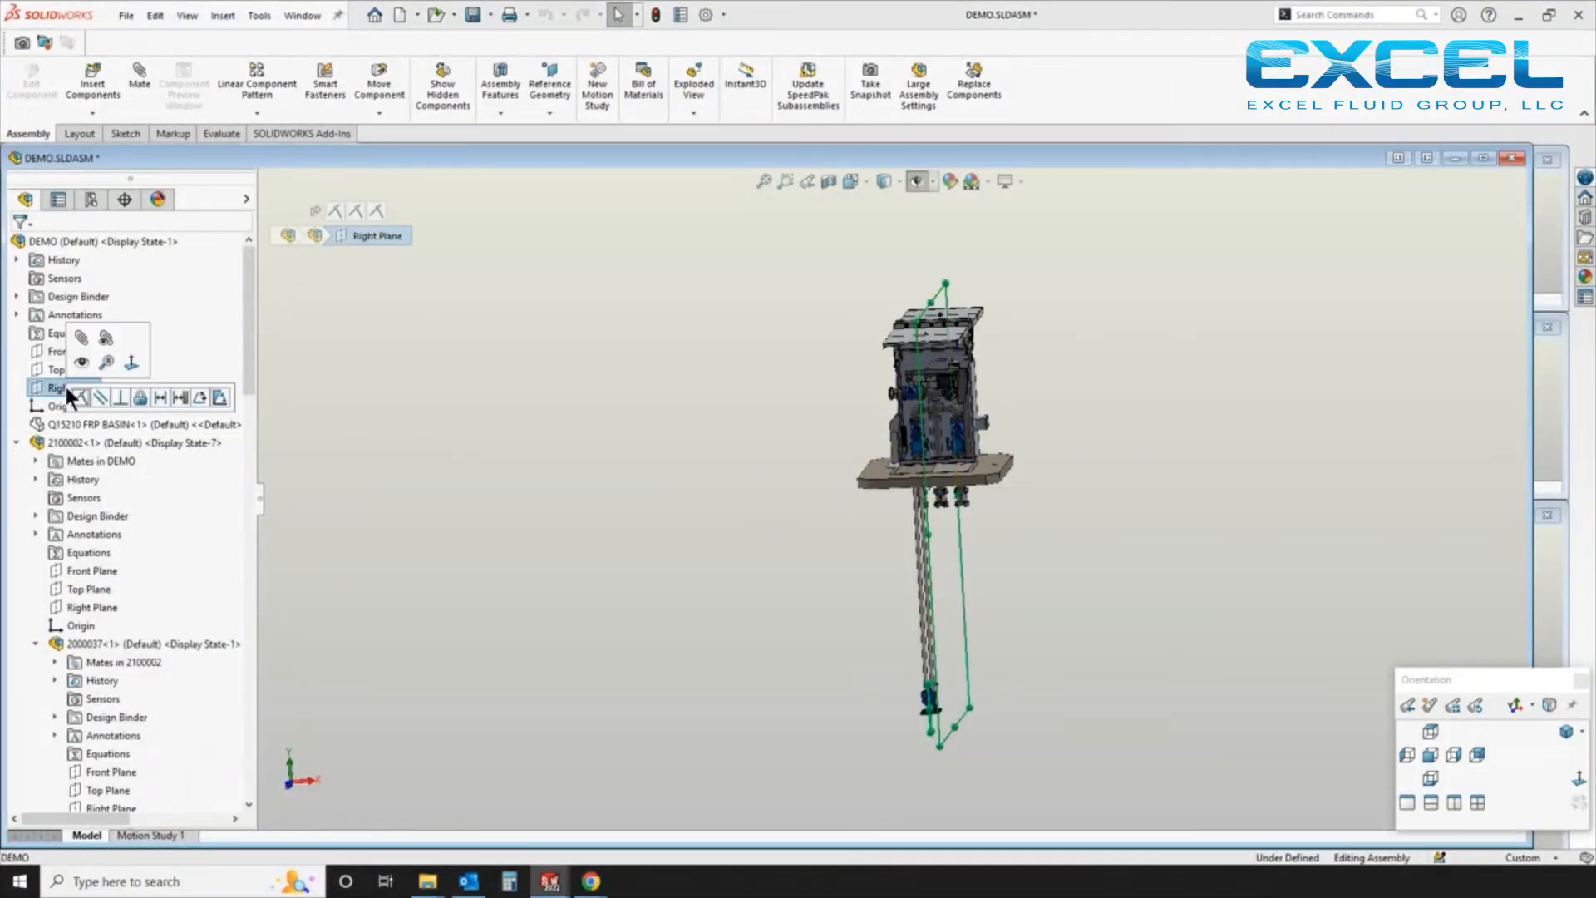
{"action": "left_click", "coordinate": [159, 398]}
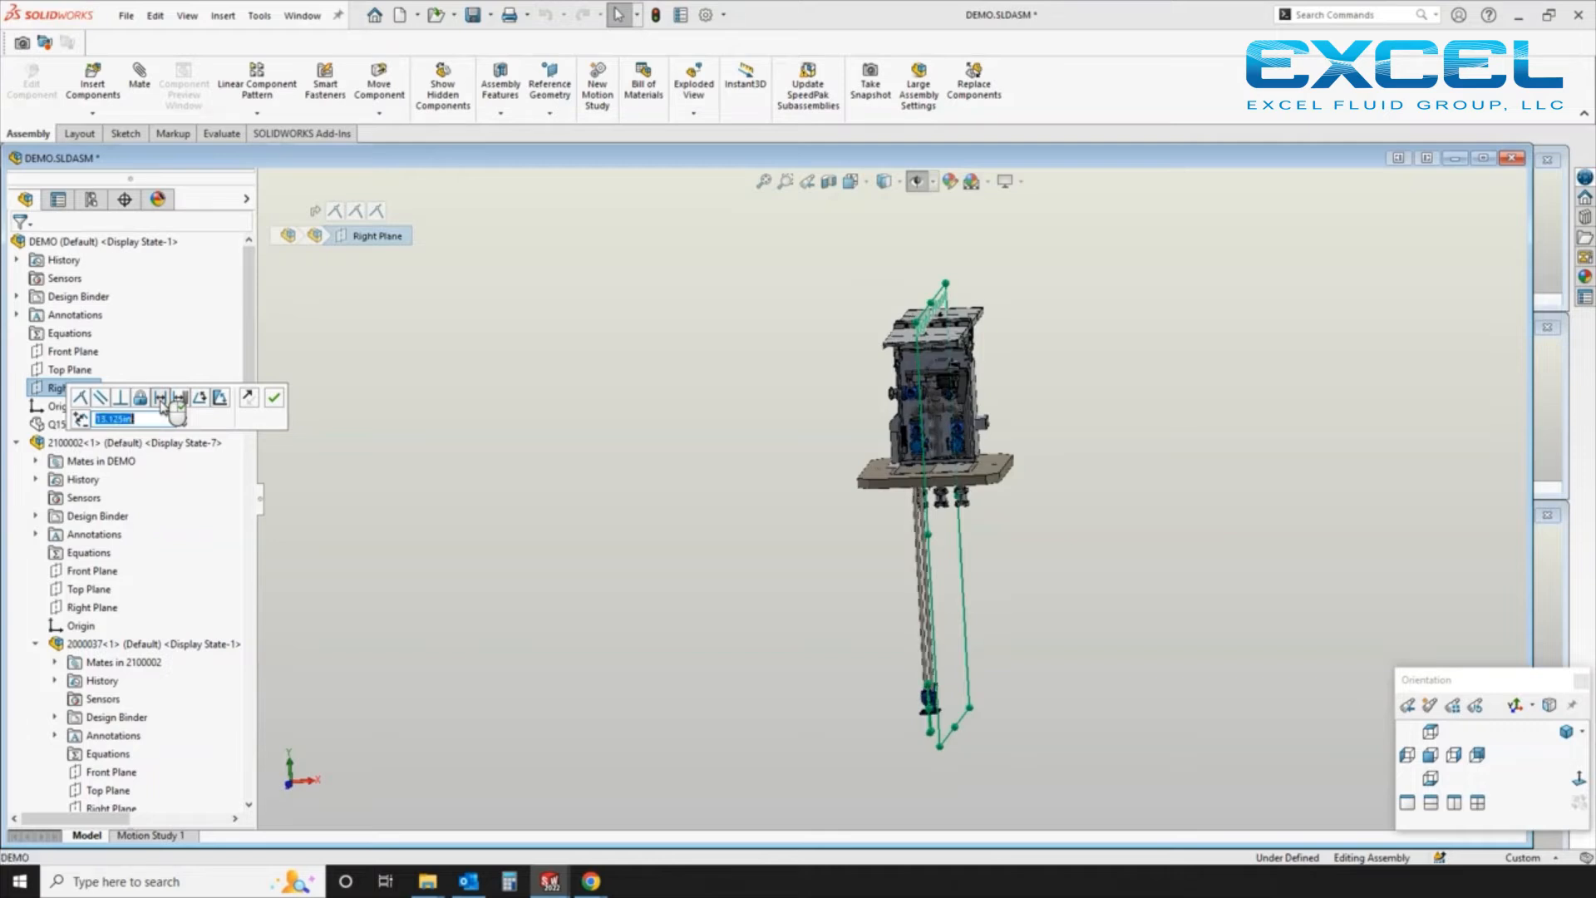
{"action": "left_click", "coordinate": [275, 398]}
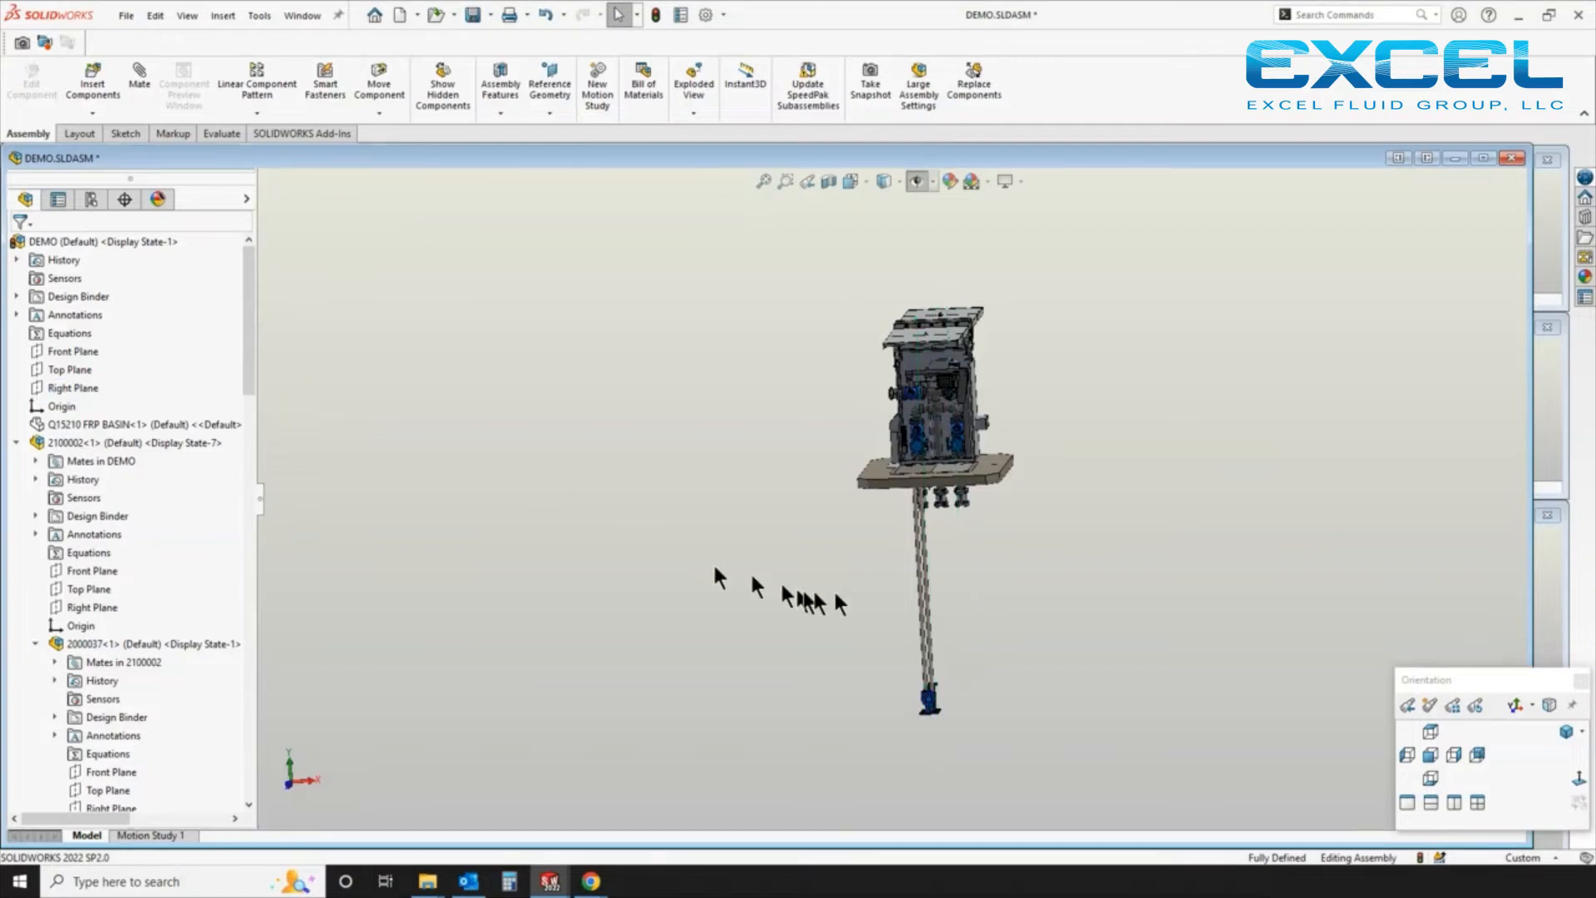
Insert the 4SCDG 21 FRAME pump in its Default configuration and place it beside the 3100141 base elbow
{"action": "scroll", "coordinate": [901, 671], "scroll_direction": "down", "scroll_amount": 5}
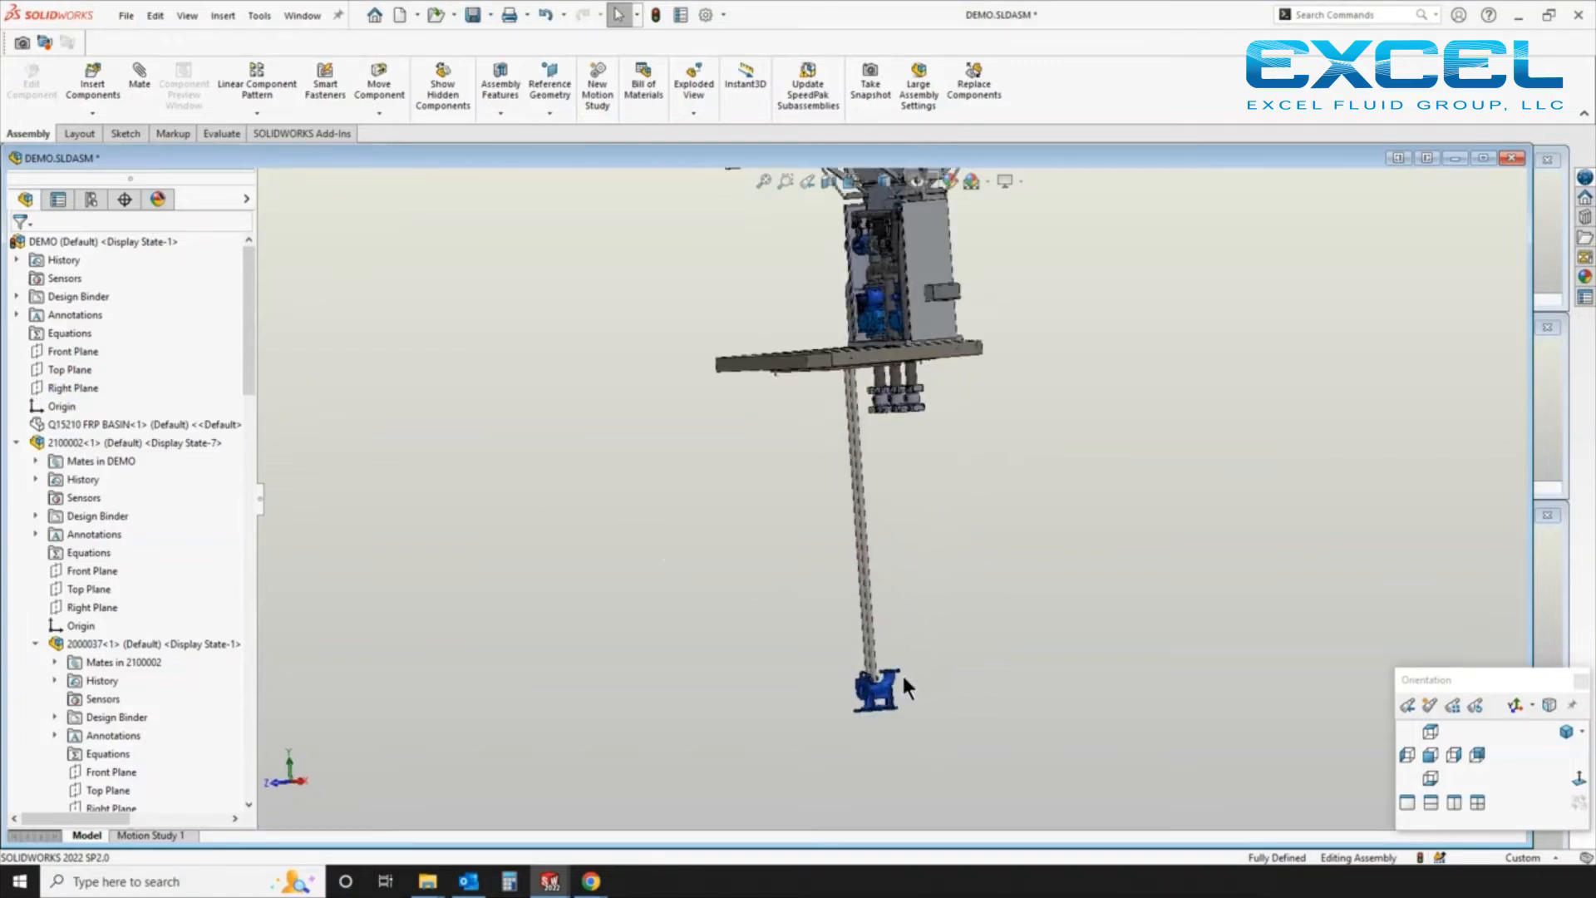
{"action": "left_click_drag", "start_coordinate": [870, 665], "coordinate": [912, 661]}
{"action": "scroll", "coordinate": [777, 656], "scroll_direction": "up", "scroll_amount": 3}
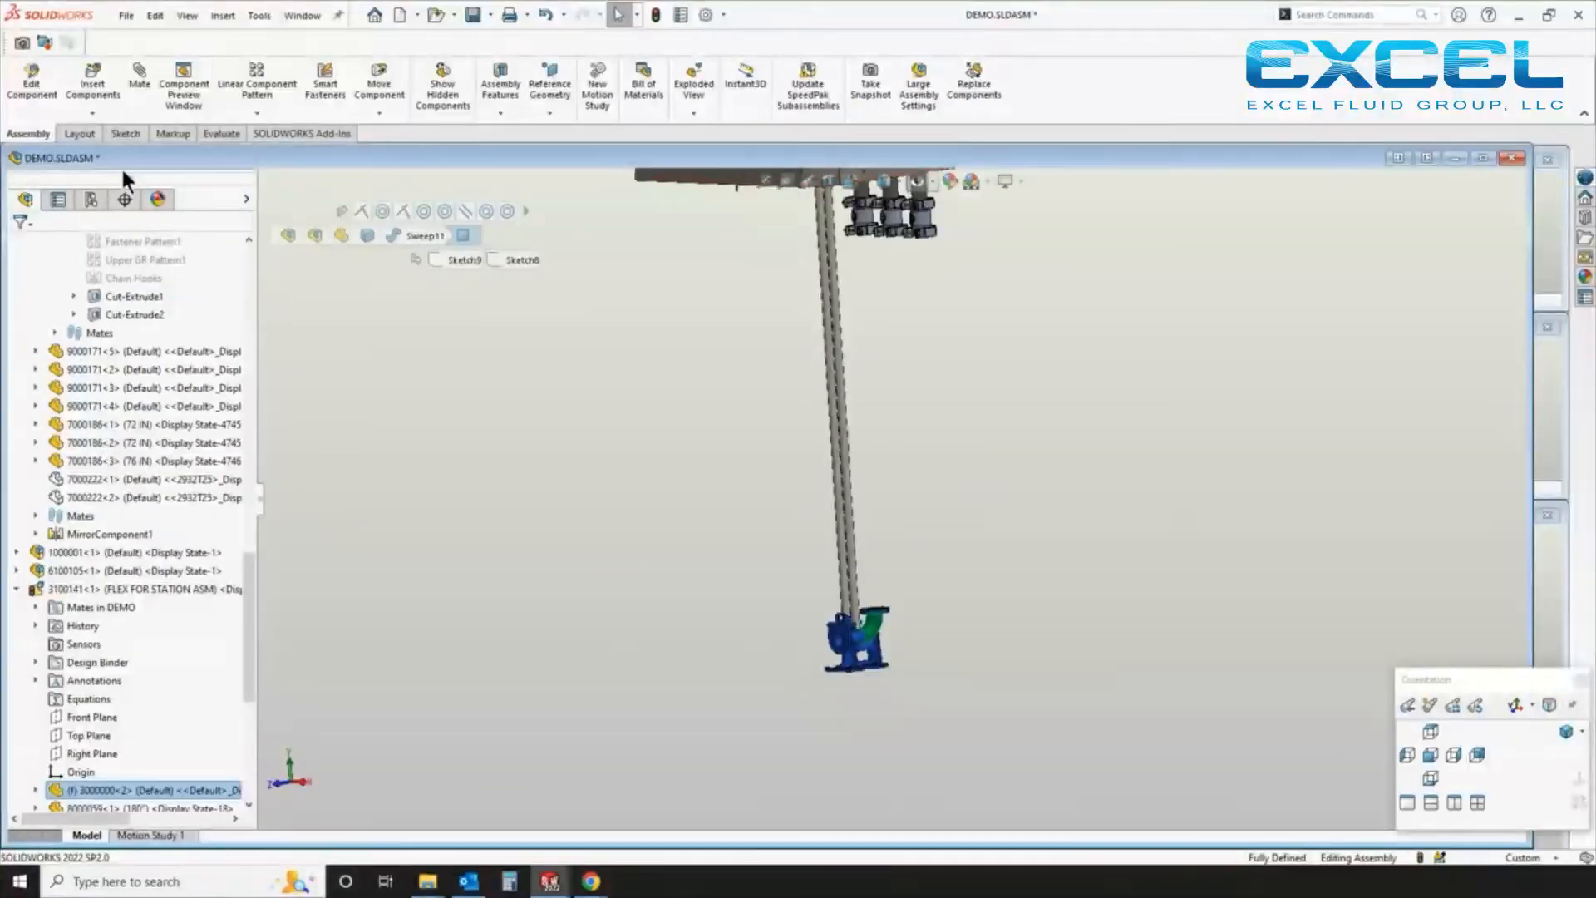
{"action": "left_click", "coordinate": [100, 94]}
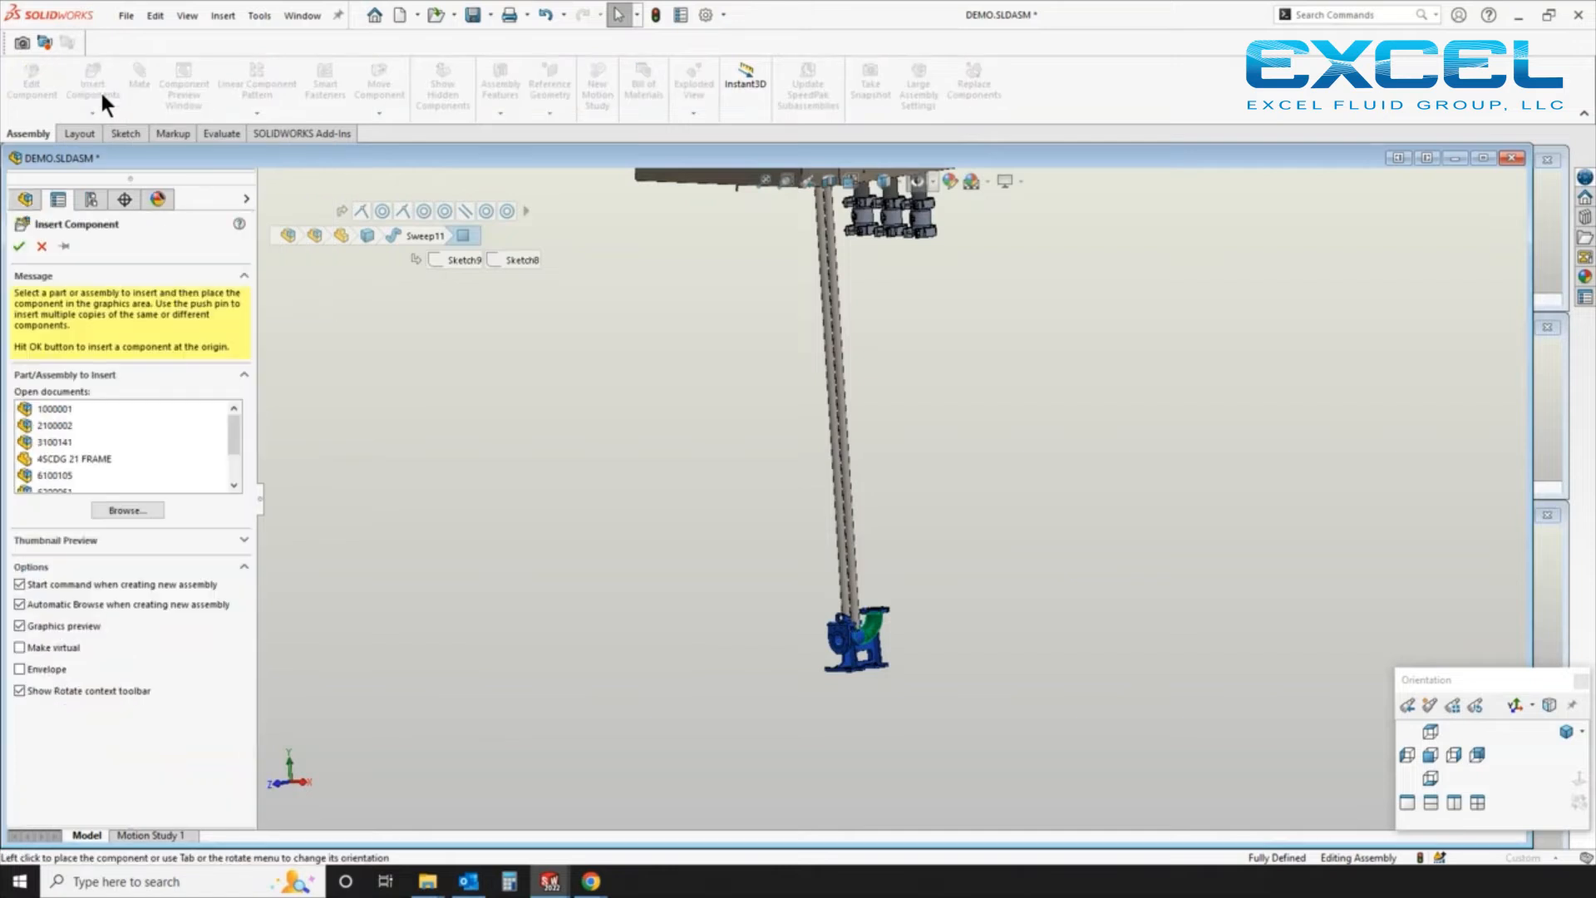
{"action": "scroll", "coordinate": [114, 469], "scroll_direction": "down", "scroll_amount": 1}
{"action": "scroll", "coordinate": [108, 460], "scroll_direction": "up", "scroll_amount": 1}
{"action": "left_click", "coordinate": [74, 459]}
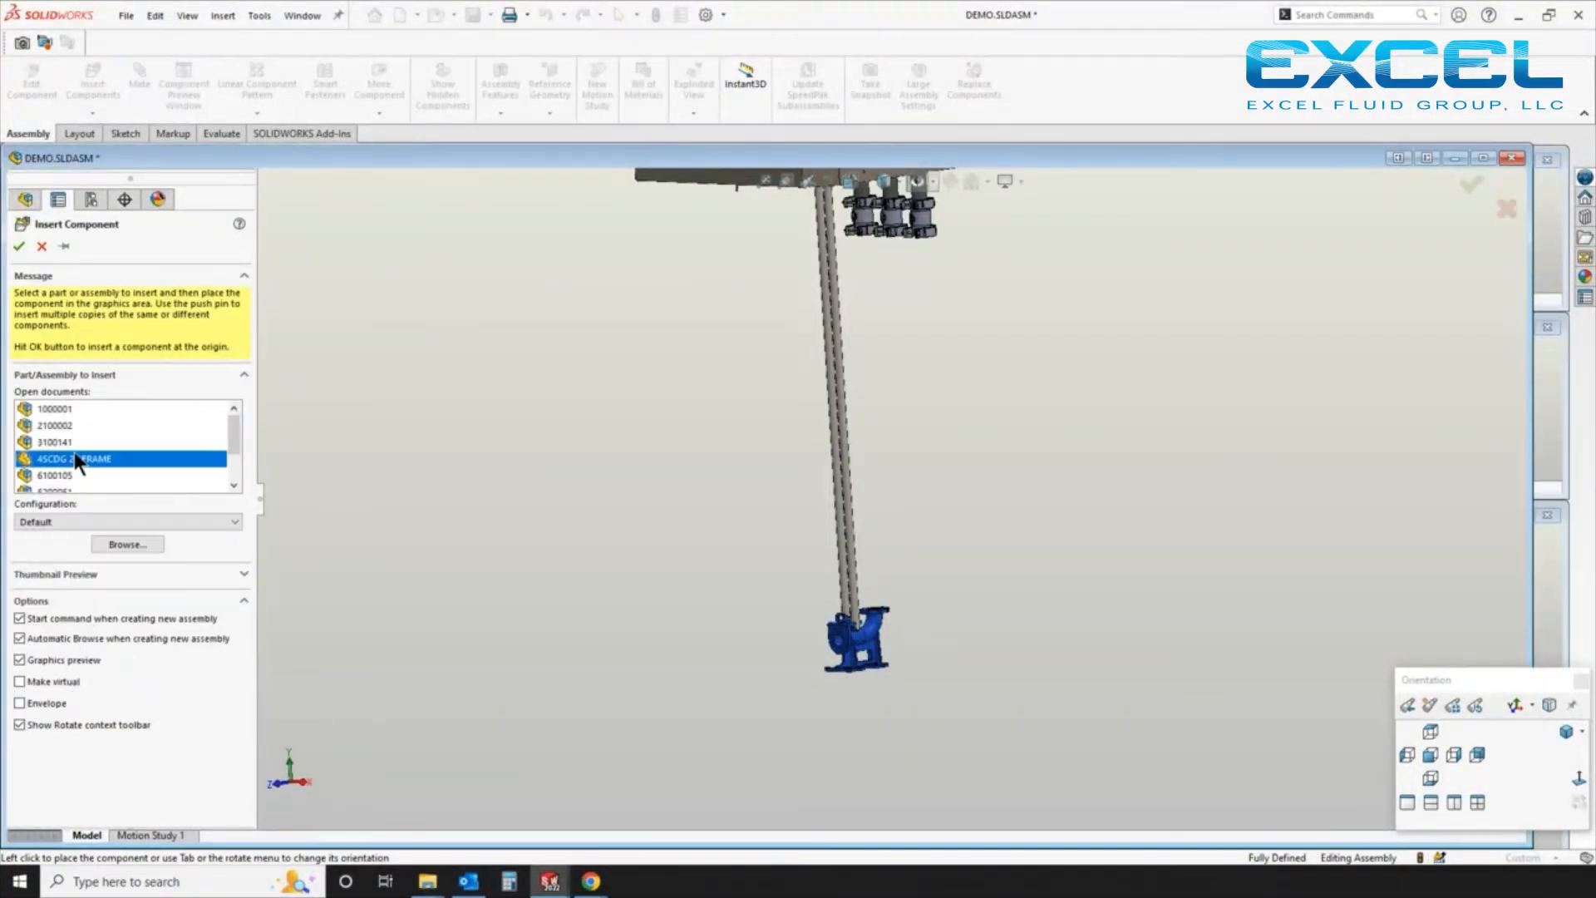
{"action": "left_click", "coordinate": [835, 636]}
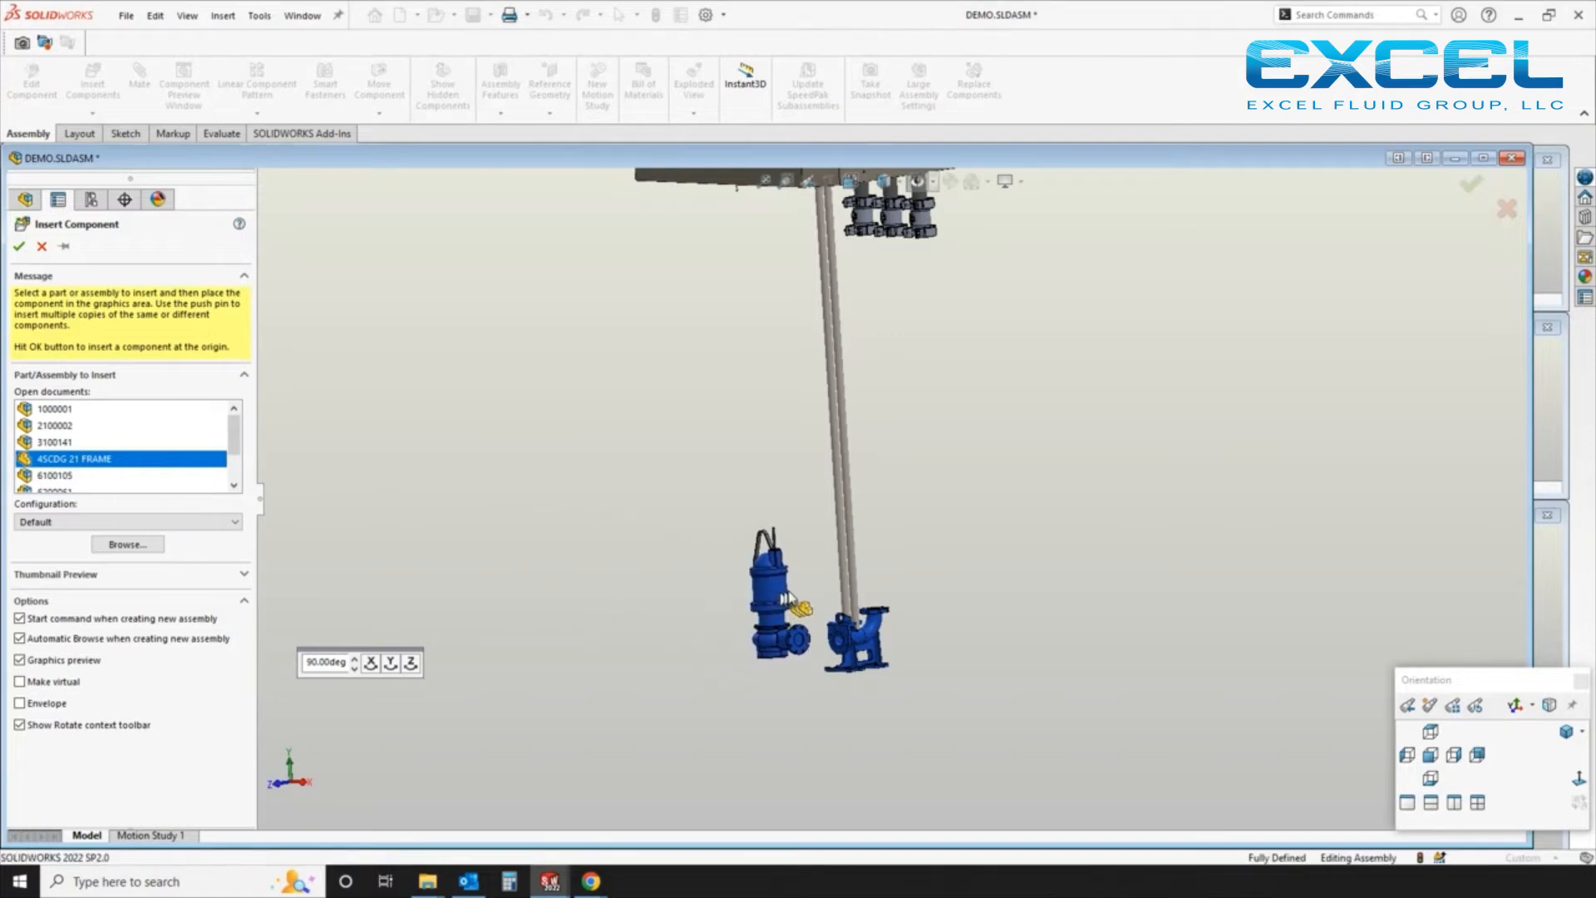
{"action": "scroll", "coordinate": [789, 619], "scroll_direction": "down", "scroll_amount": 4}
{"action": "middle_click_drag", "start_coordinate": [789, 620], "coordinate": [828, 583]}
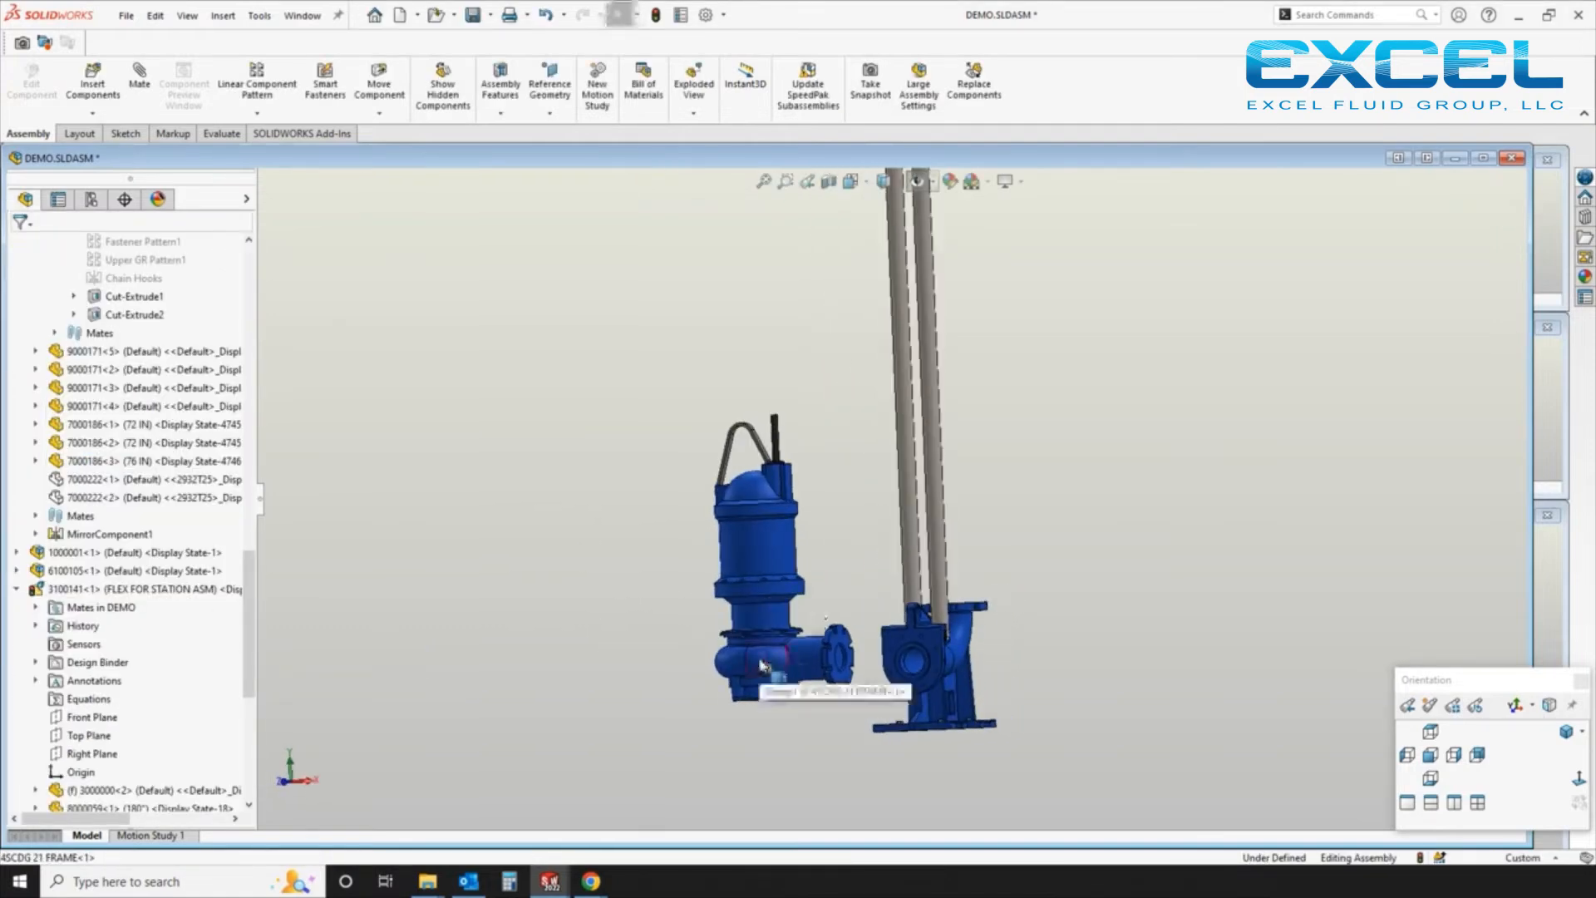
Make the 4SCDG 21 FRAME pump's discharge flange face coincident with the front face of the 3000000A plate
{"action": "left_click", "coordinate": [761, 665]}
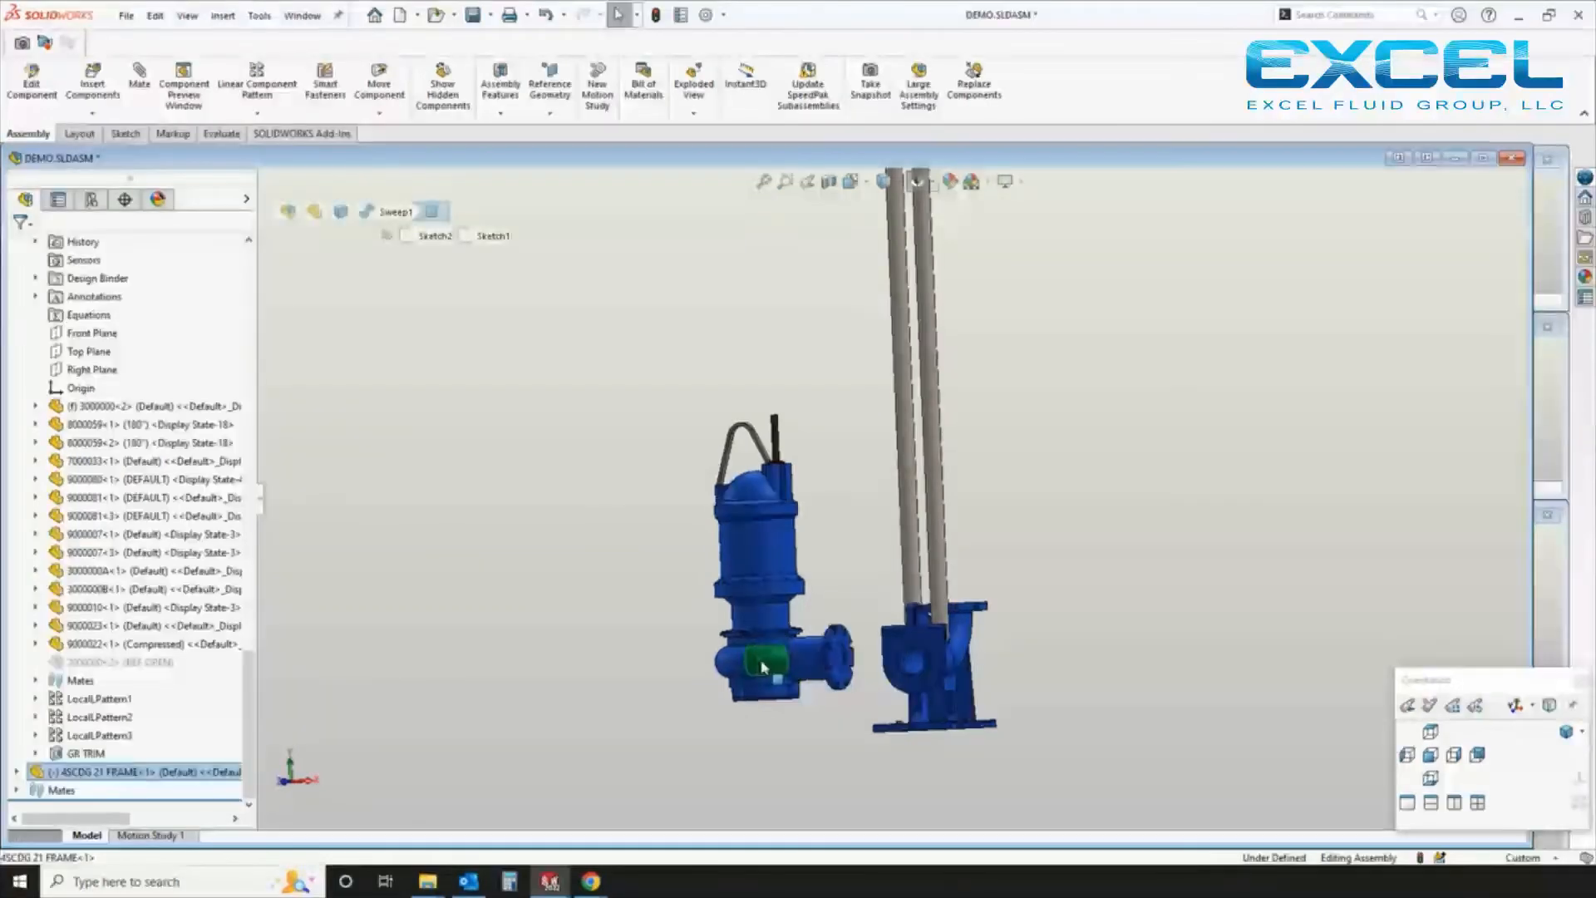
{"action": "left_click", "coordinate": [902, 683]}
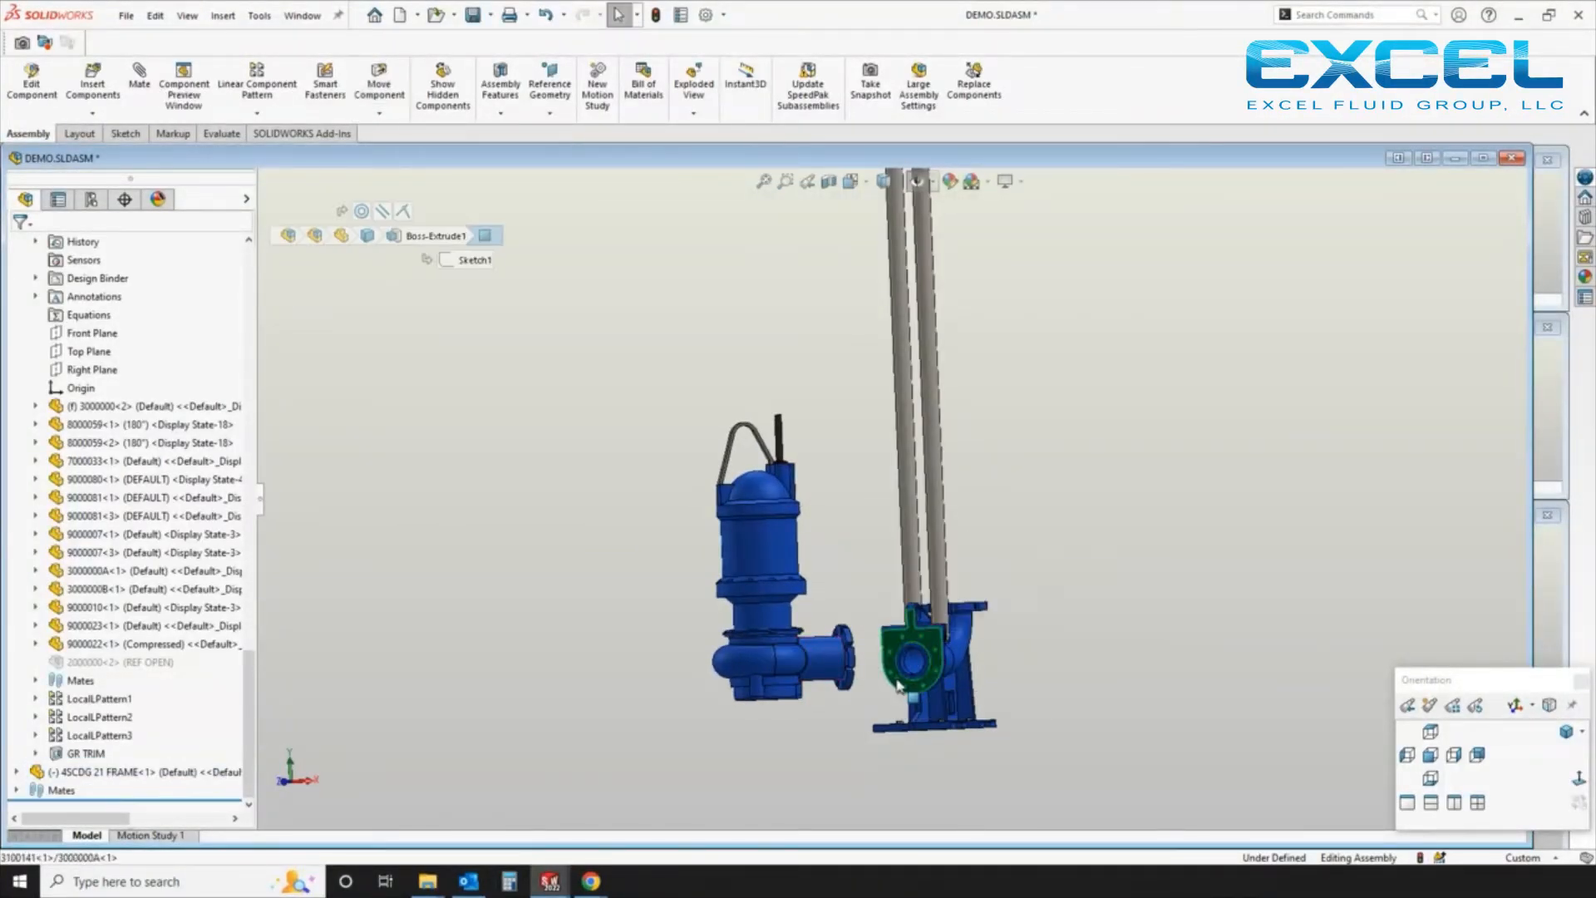
{"action": "middle_click_drag", "start_coordinate": [846, 692], "coordinate": [866, 687]}
{"action": "scroll", "coordinate": [866, 686], "scroll_direction": "down", "scroll_amount": 5}
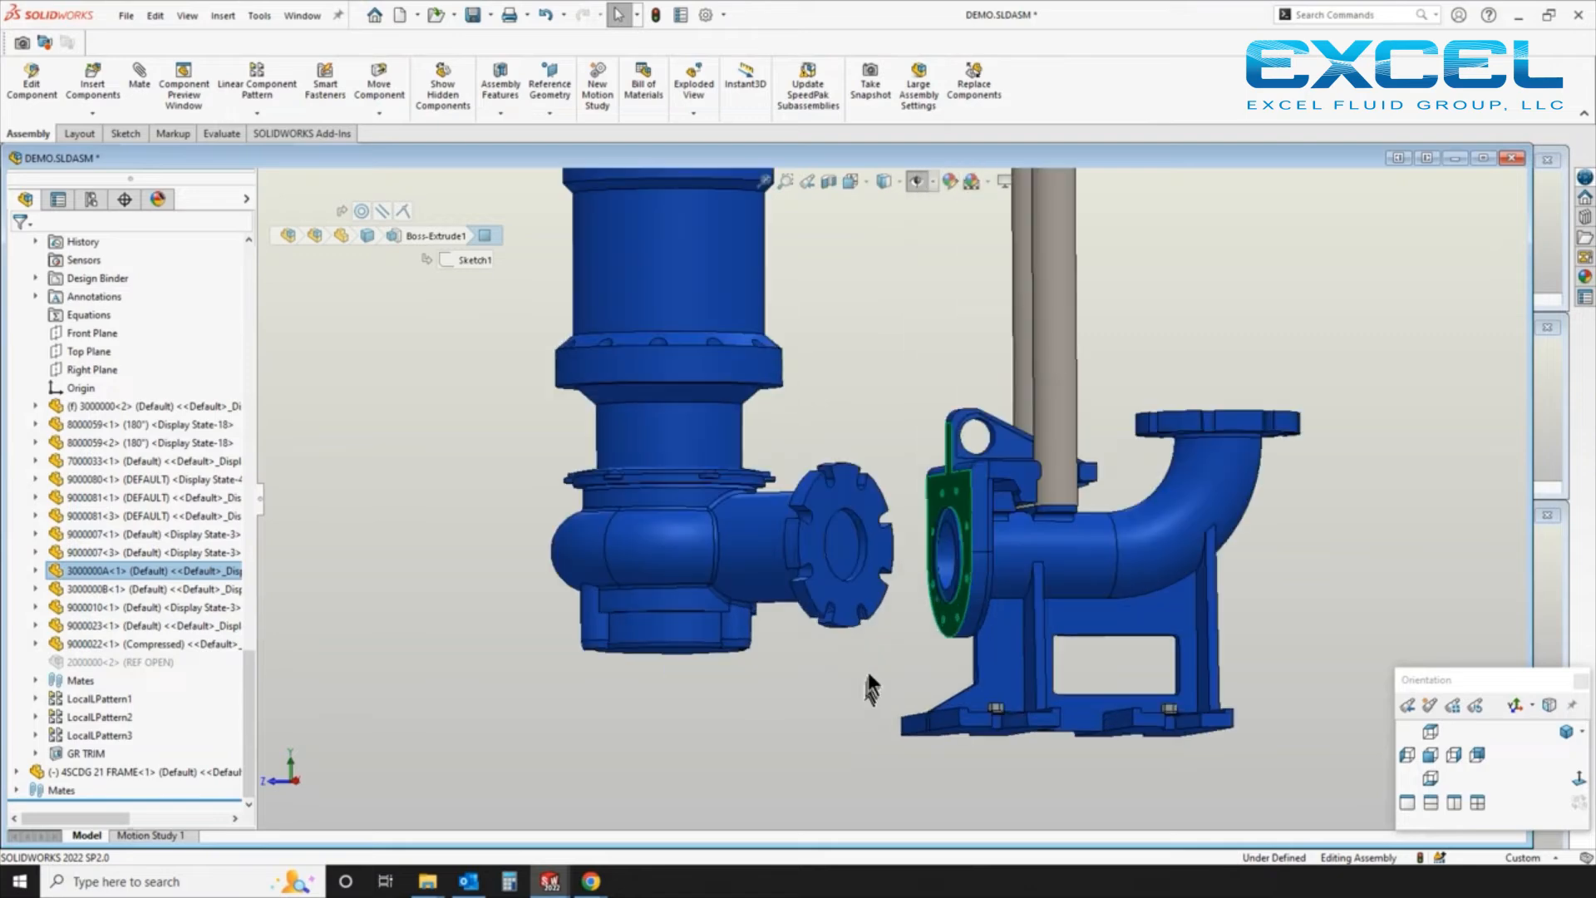
{"action": "left_click", "coordinate": [858, 591], "text": "ctrl"}
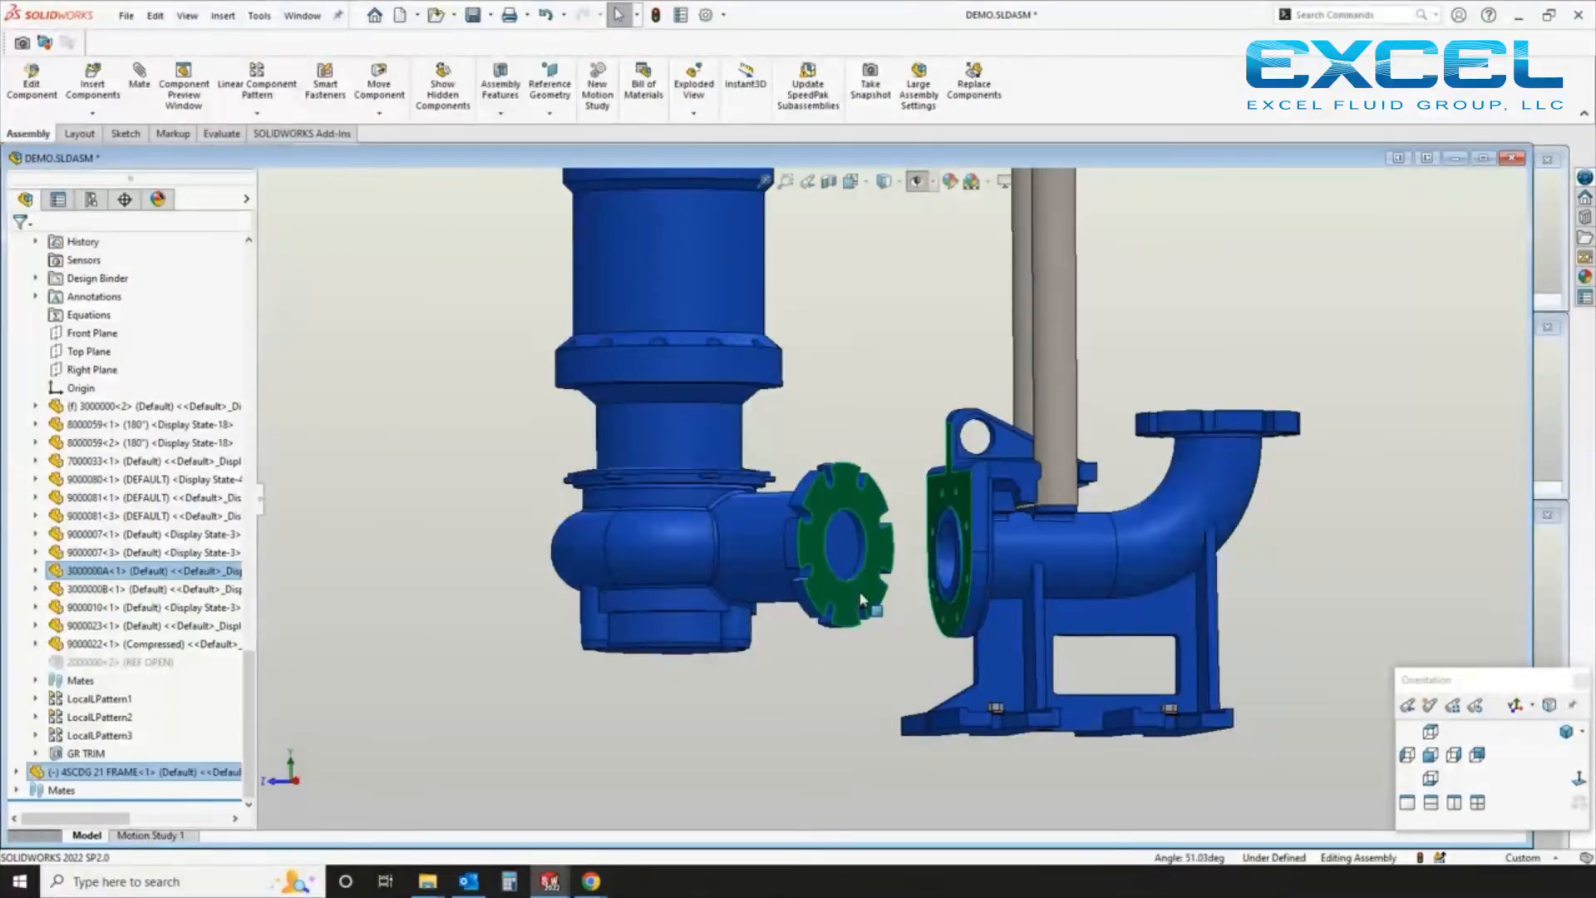
{"action": "left_click", "coordinate": [903, 576]}
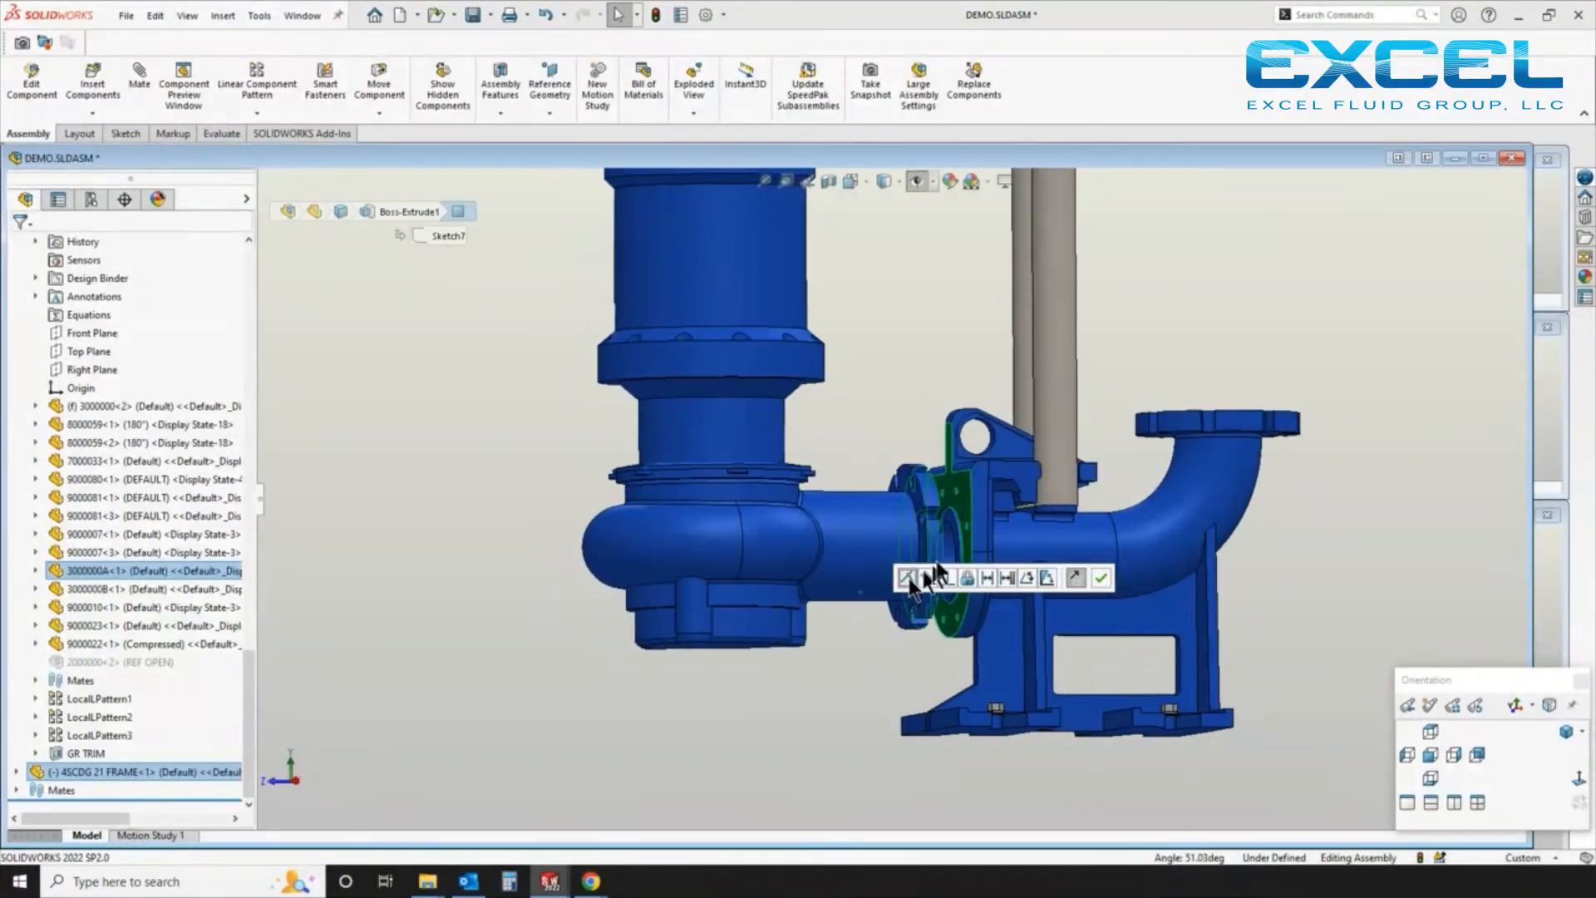
Make the pump's cylindrical discharge pipe concentric with the round opening in the 3000000A plate
{"action": "scroll", "coordinate": [935, 544], "scroll_direction": "down", "scroll_amount": 5}
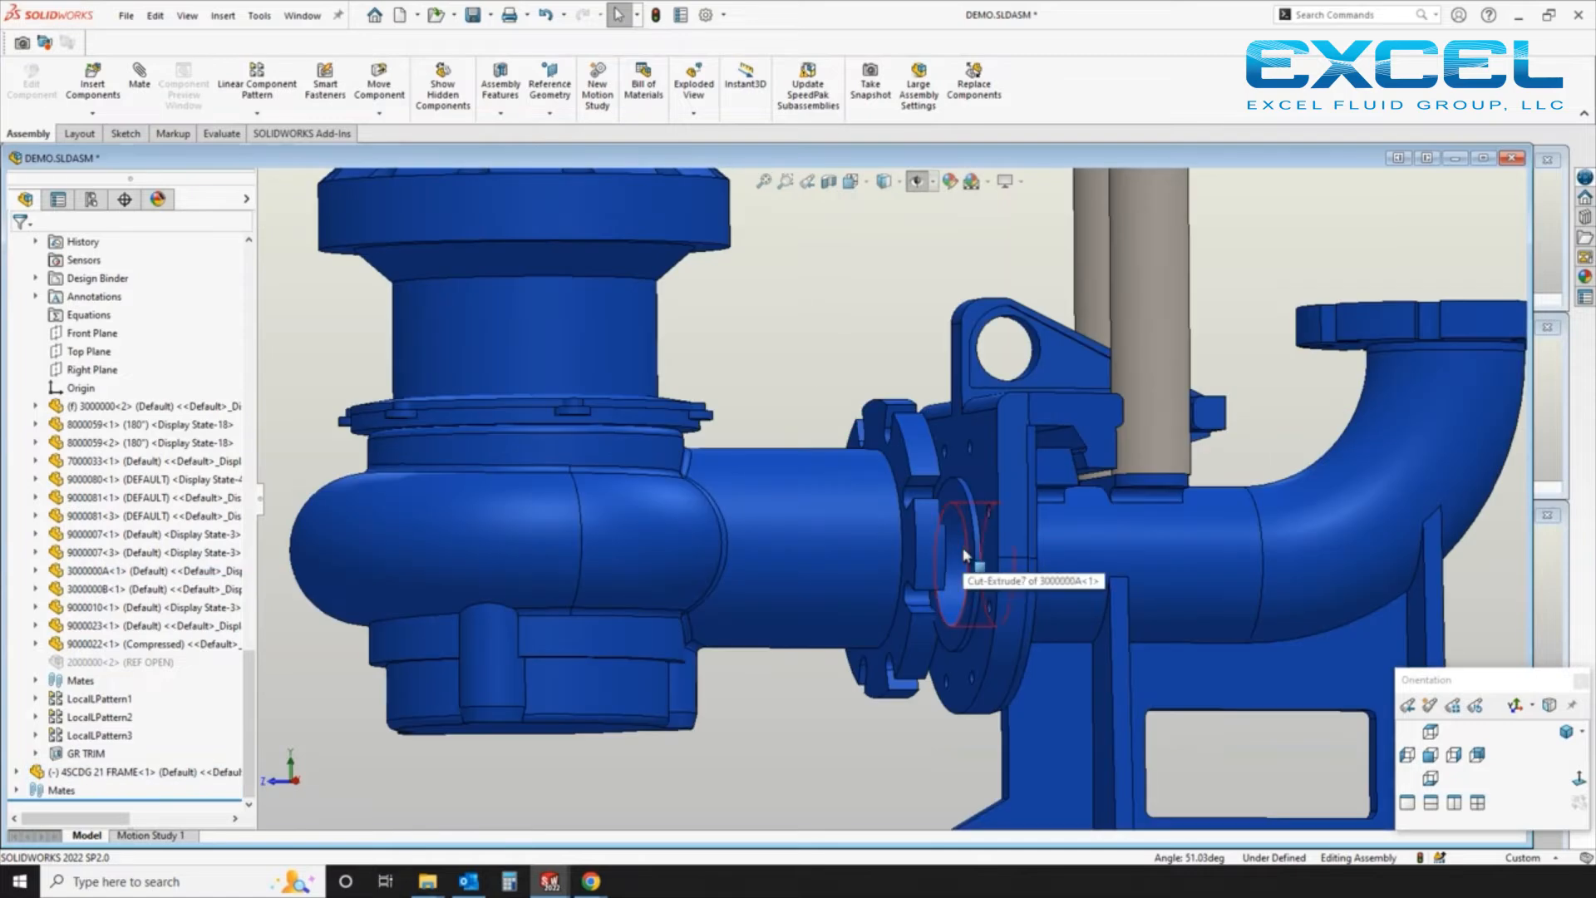
{"action": "left_click", "coordinate": [962, 555]}
{"action": "left_click", "coordinate": [865, 570], "text": "ctrl"}
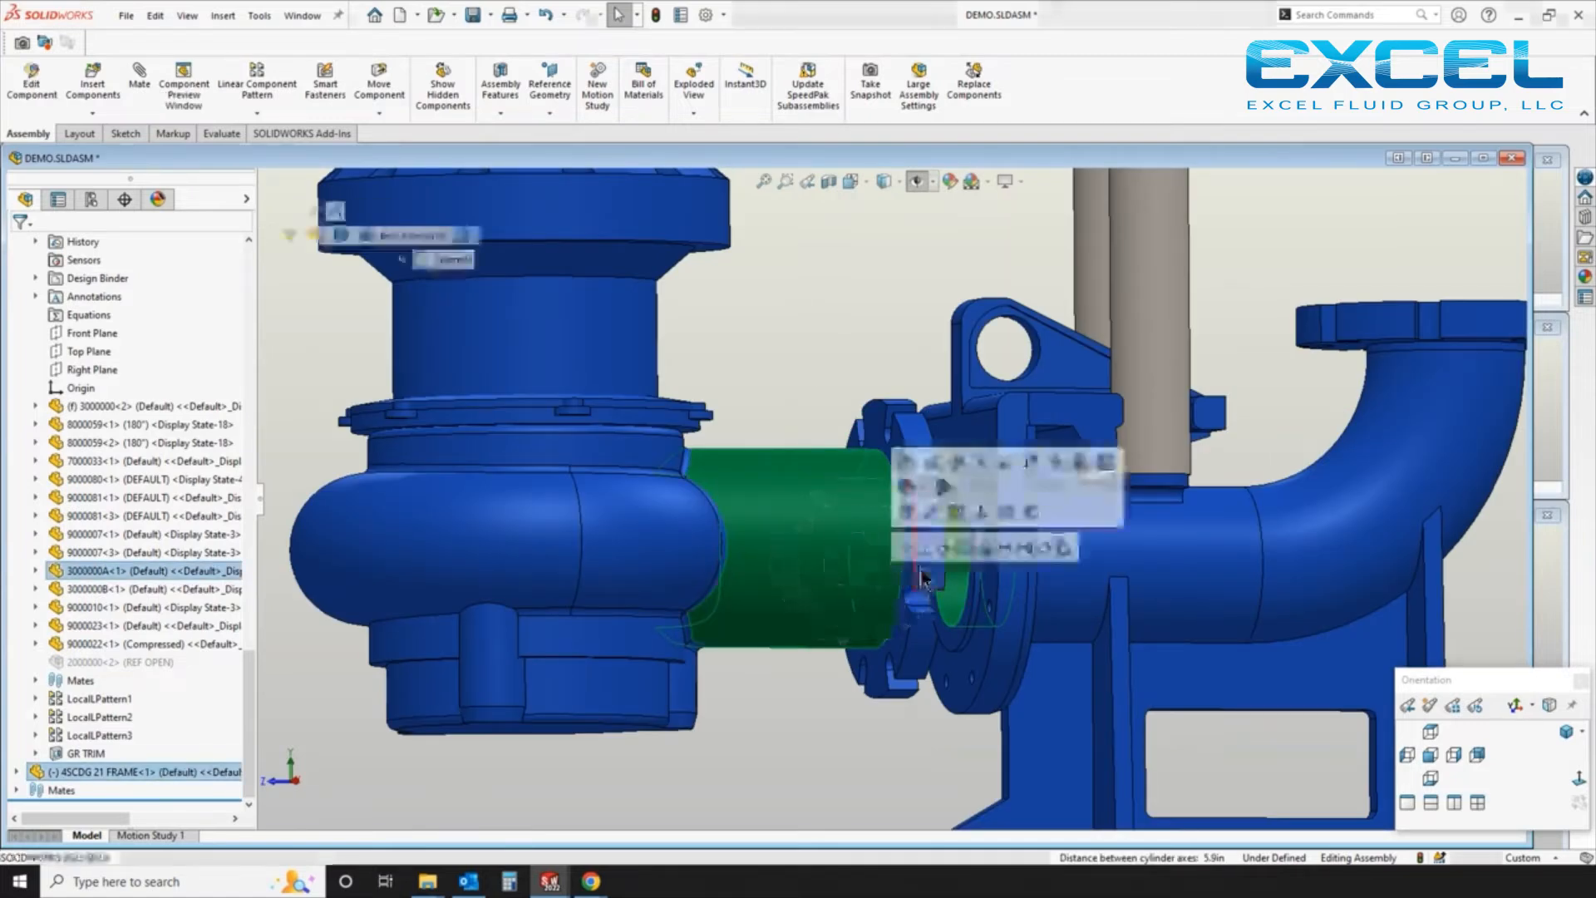
{"action": "left_click", "coordinate": [964, 546]}
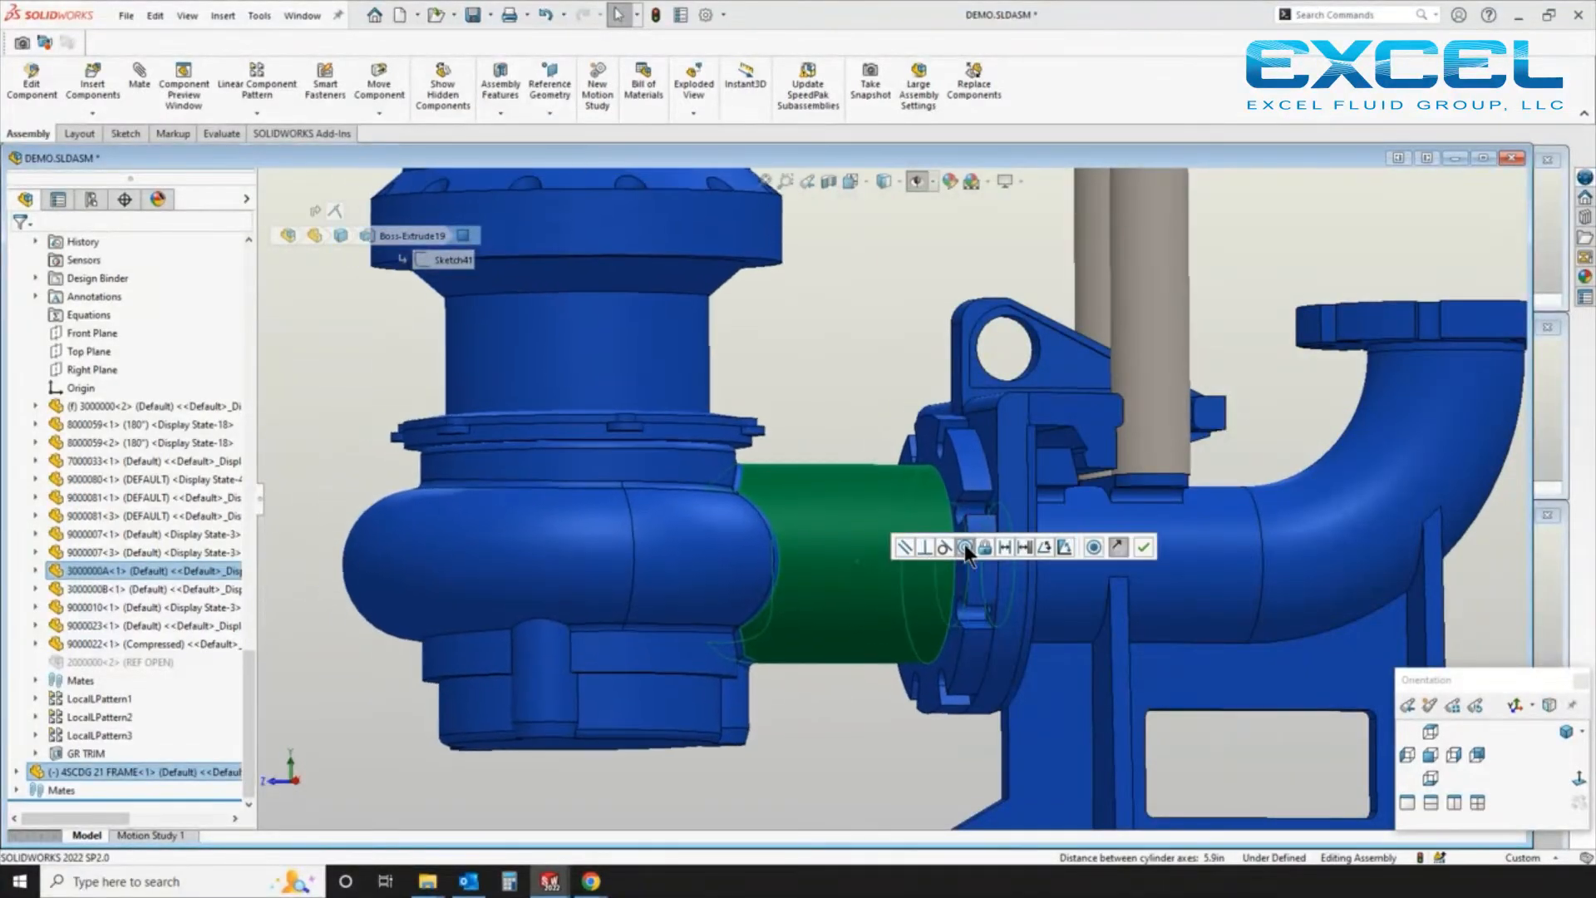
{"action": "left_click", "coordinate": [866, 685]}
Make the pump's bottom face parallel to the underside of the 3000000 base elbow's feet
{"action": "scroll", "coordinate": [866, 685], "scroll_direction": "up", "scroll_amount": 5}
{"action": "middle_click_drag", "start_coordinate": [854, 670], "coordinate": [773, 558]}
{"action": "left_click", "coordinate": [767, 562]}
{"action": "left_click", "coordinate": [955, 632], "text": "ctrl"}
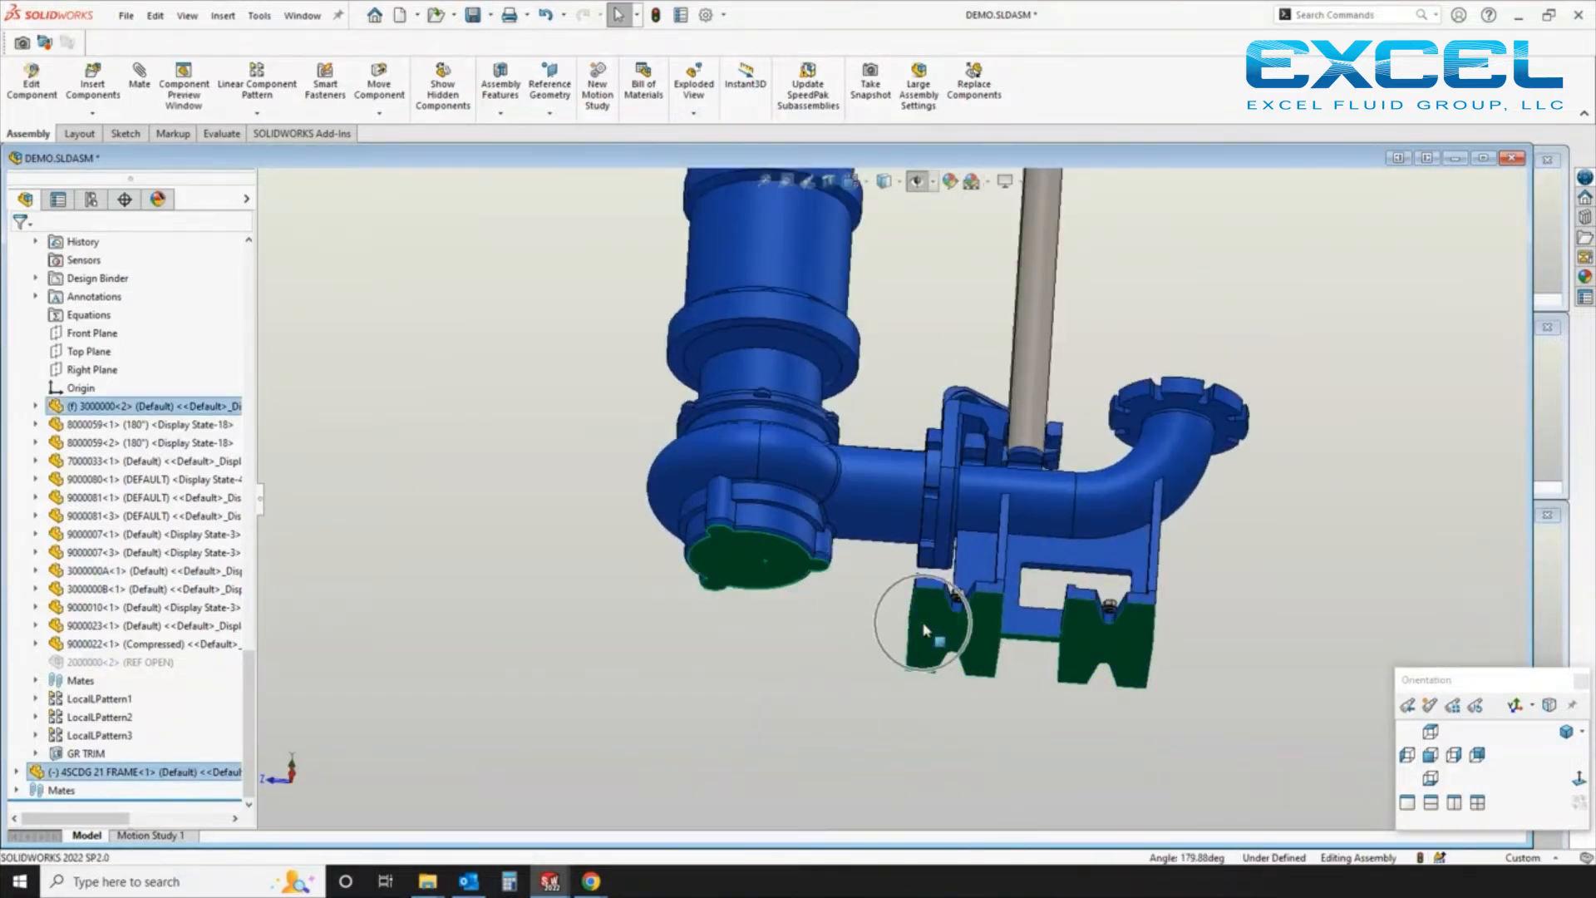
{"action": "left_click", "coordinate": [990, 608]}
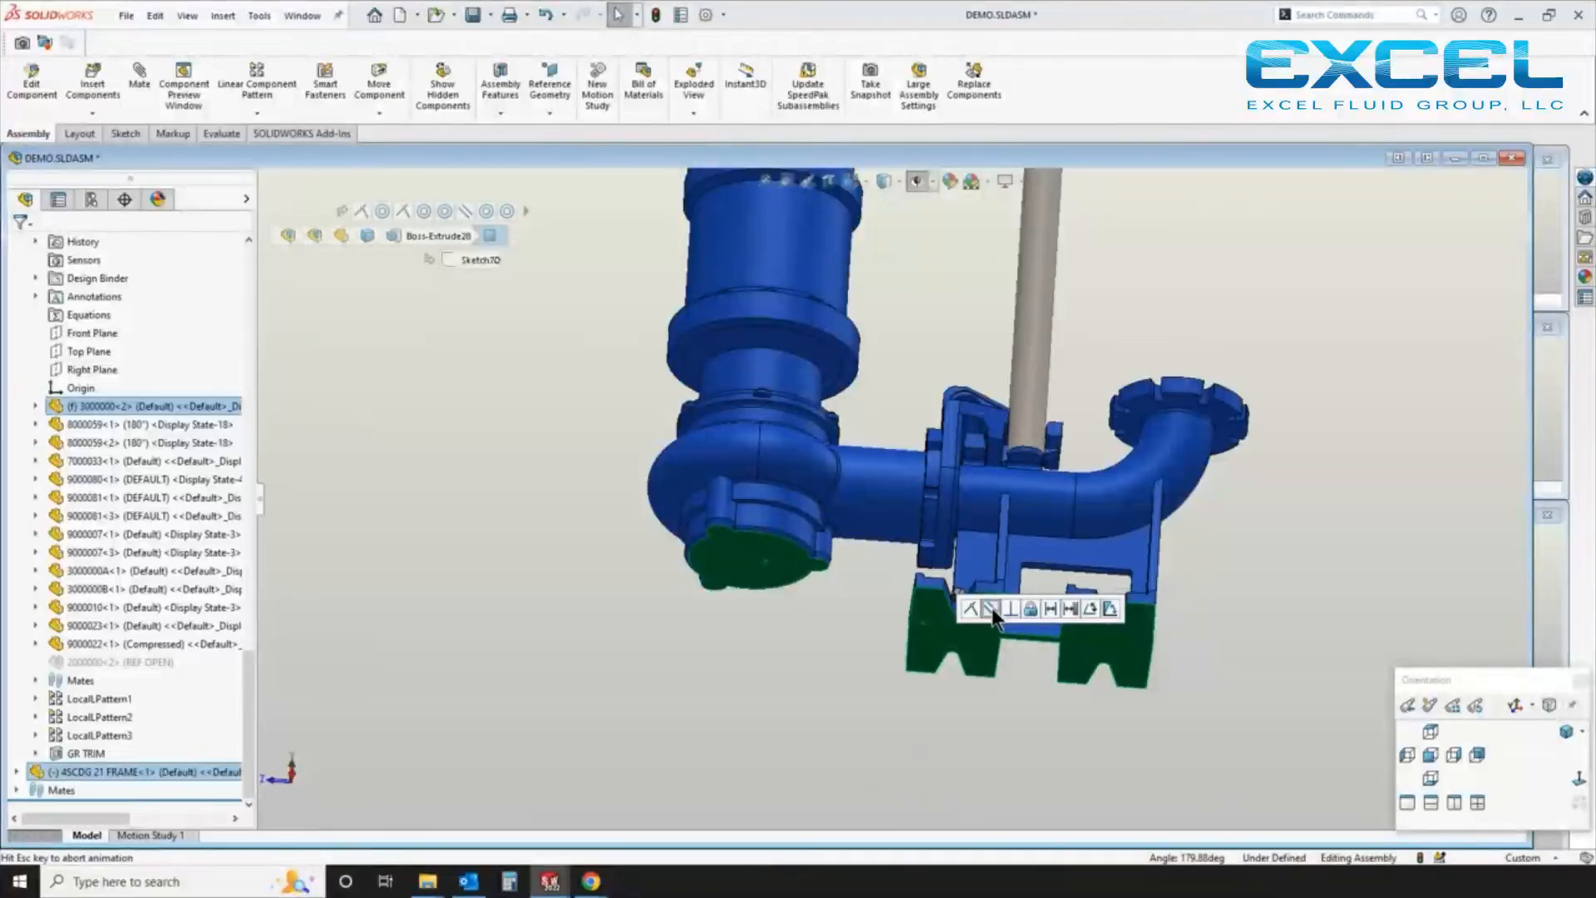
Insert the 6200061 discharge pipe assembly in its Default configuration and place it beside the base elbow's outlet
{"action": "scroll", "coordinate": [890, 541], "scroll_direction": "up", "scroll_amount": 6}
{"action": "middle_click_drag", "start_coordinate": [866, 539], "coordinate": [861, 705]}
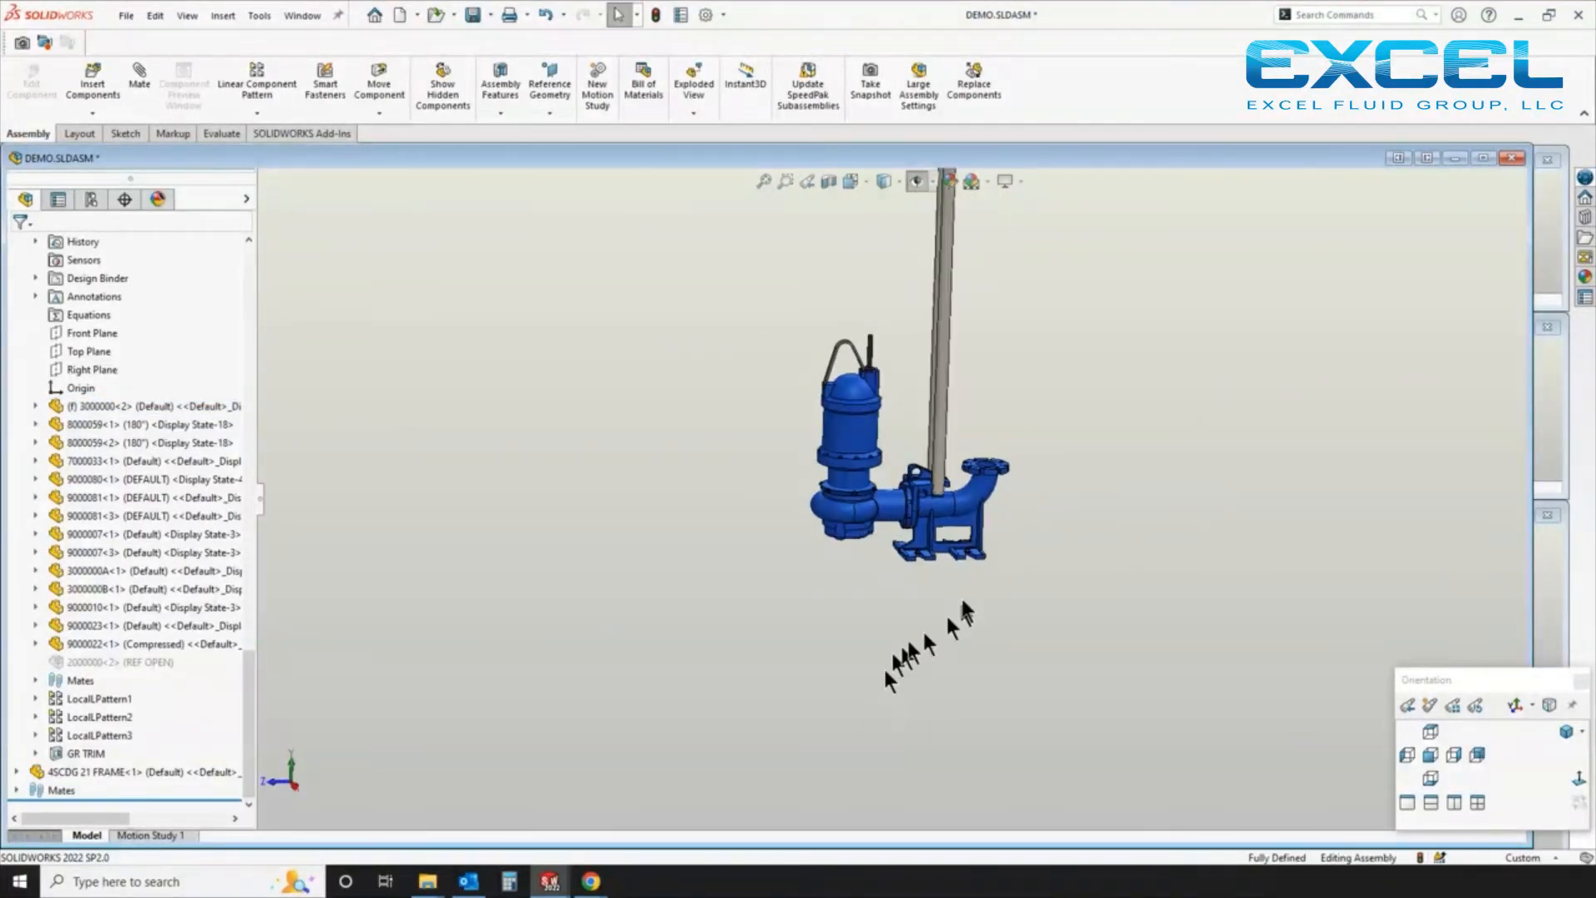
{"action": "scroll", "coordinate": [940, 571], "scroll_direction": "up", "scroll_amount": 3}
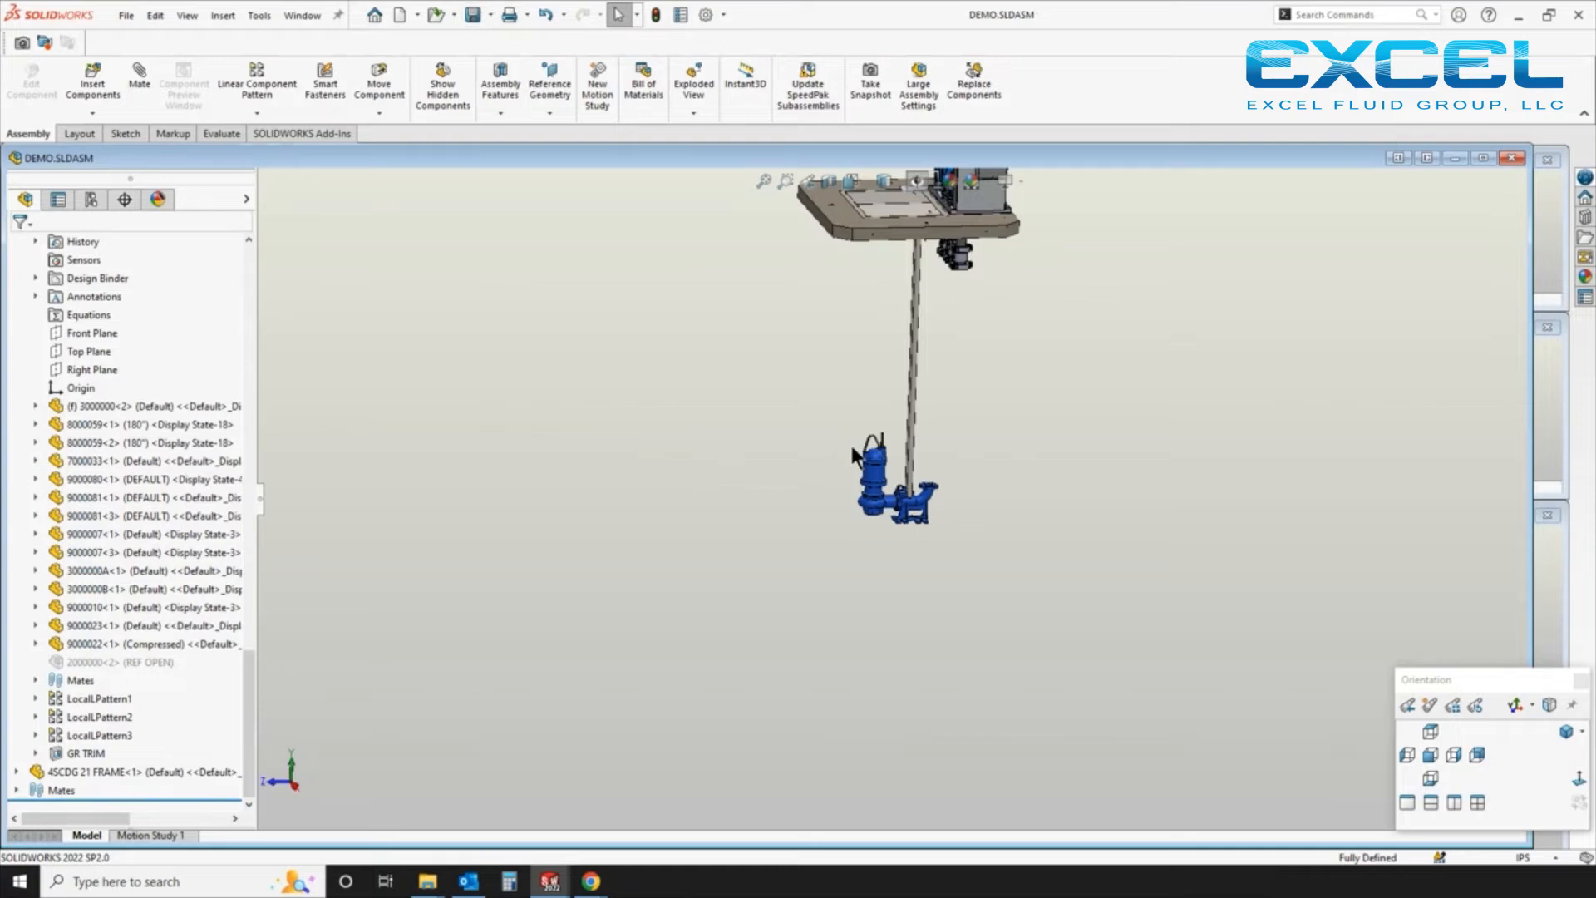
{"action": "scroll", "coordinate": [844, 437], "scroll_direction": "up", "scroll_amount": 3}
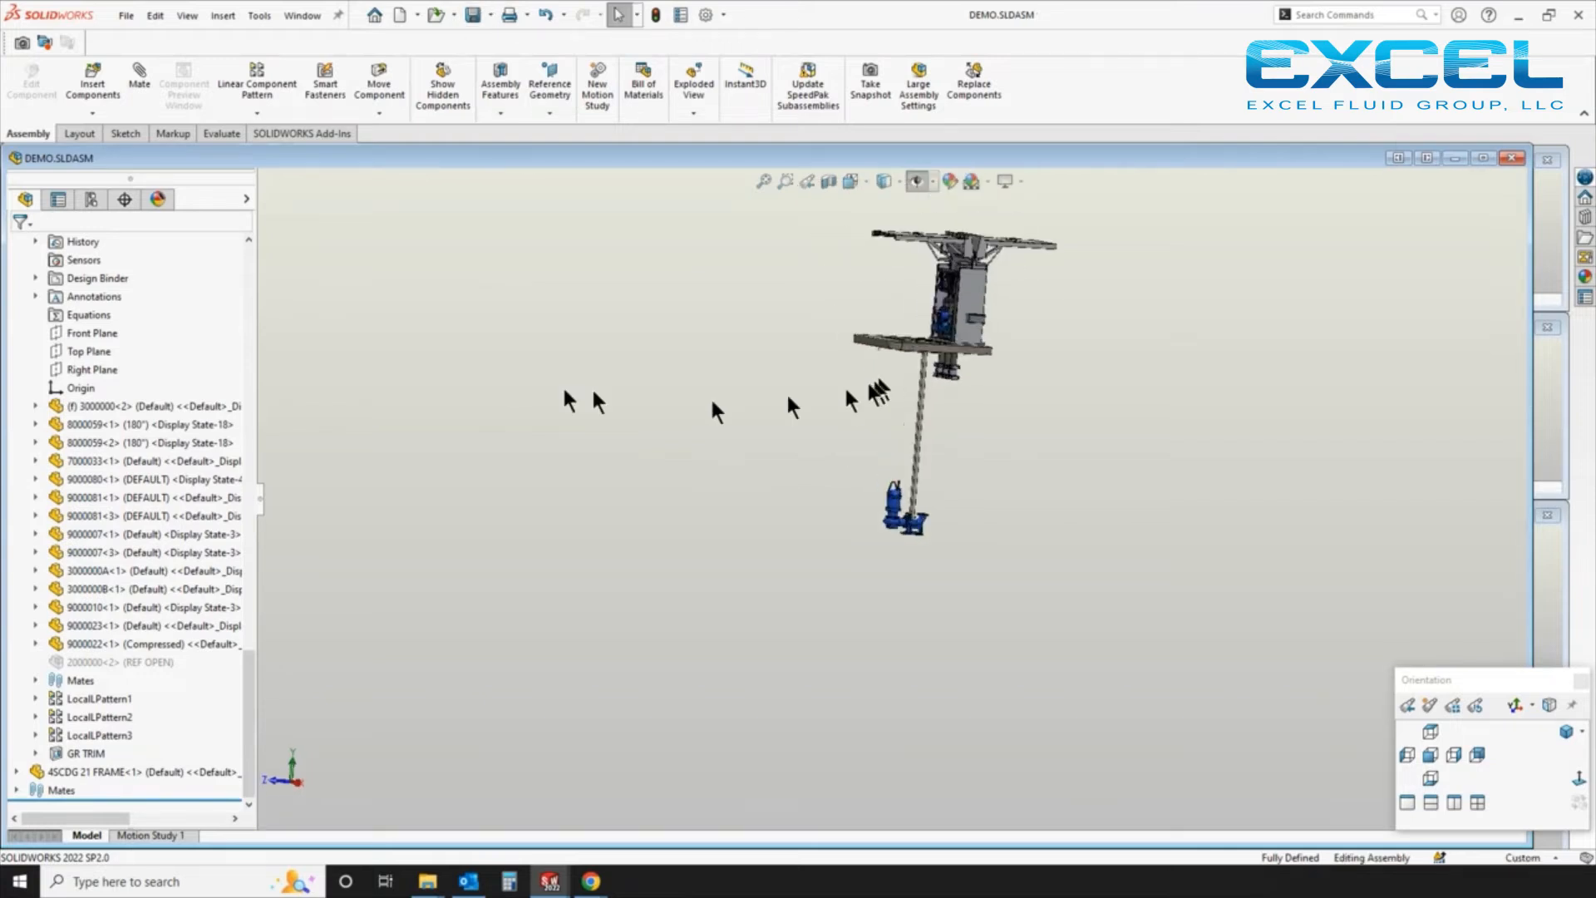
{"action": "left_click", "coordinate": [89, 87]}
{"action": "scroll", "coordinate": [94, 444], "scroll_direction": "down", "scroll_amount": 1}
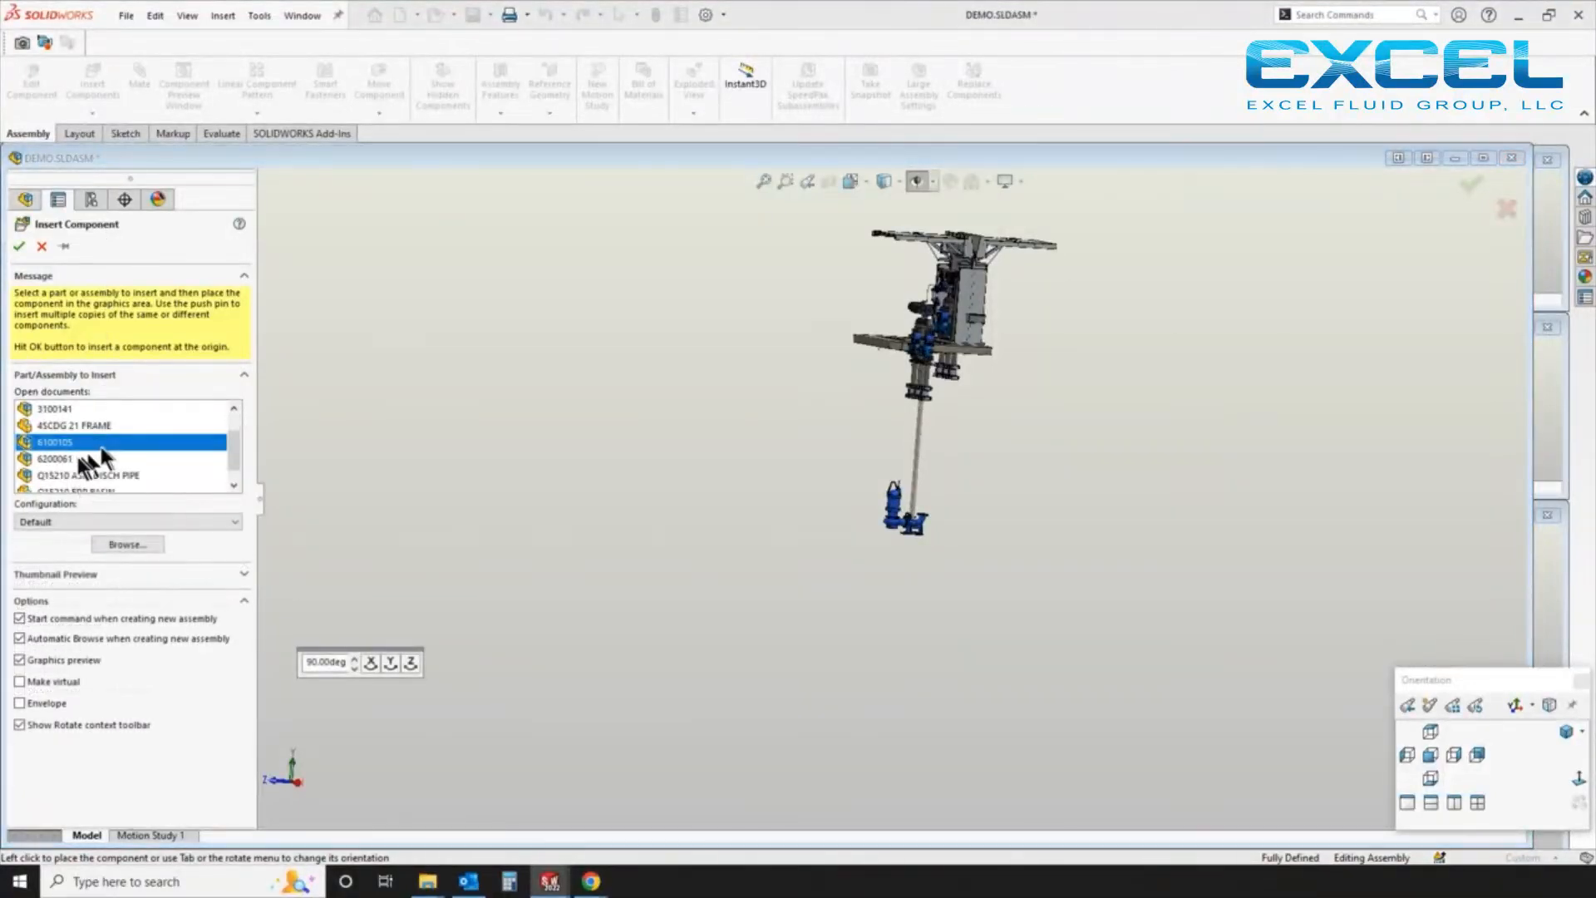
{"action": "left_click", "coordinate": [67, 458]}
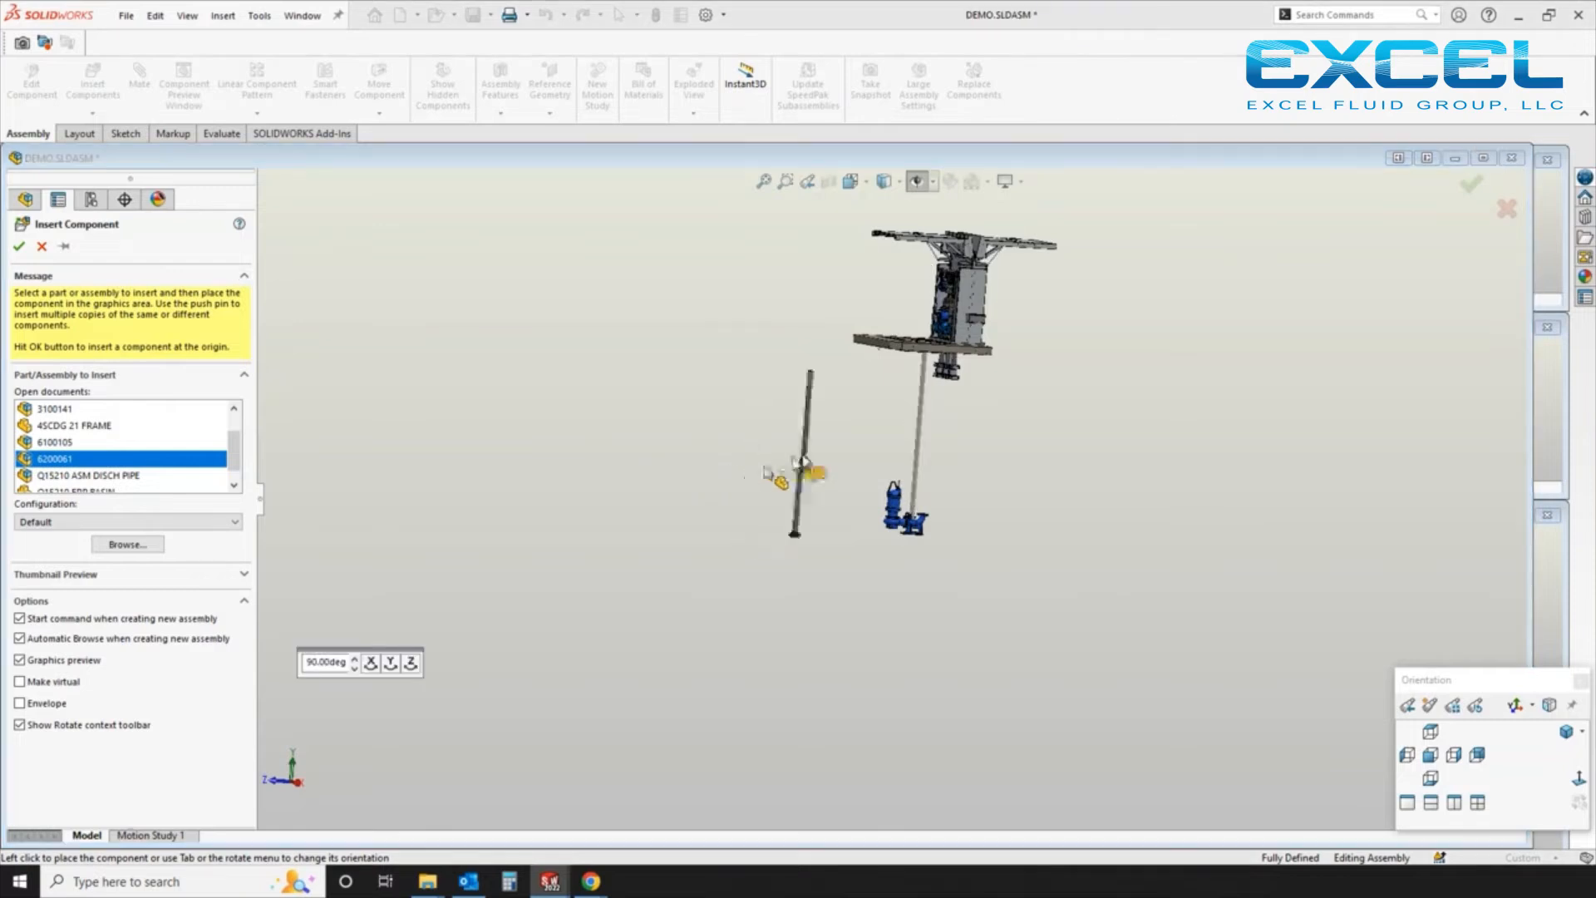
{"action": "left_click", "coordinate": [961, 464]}
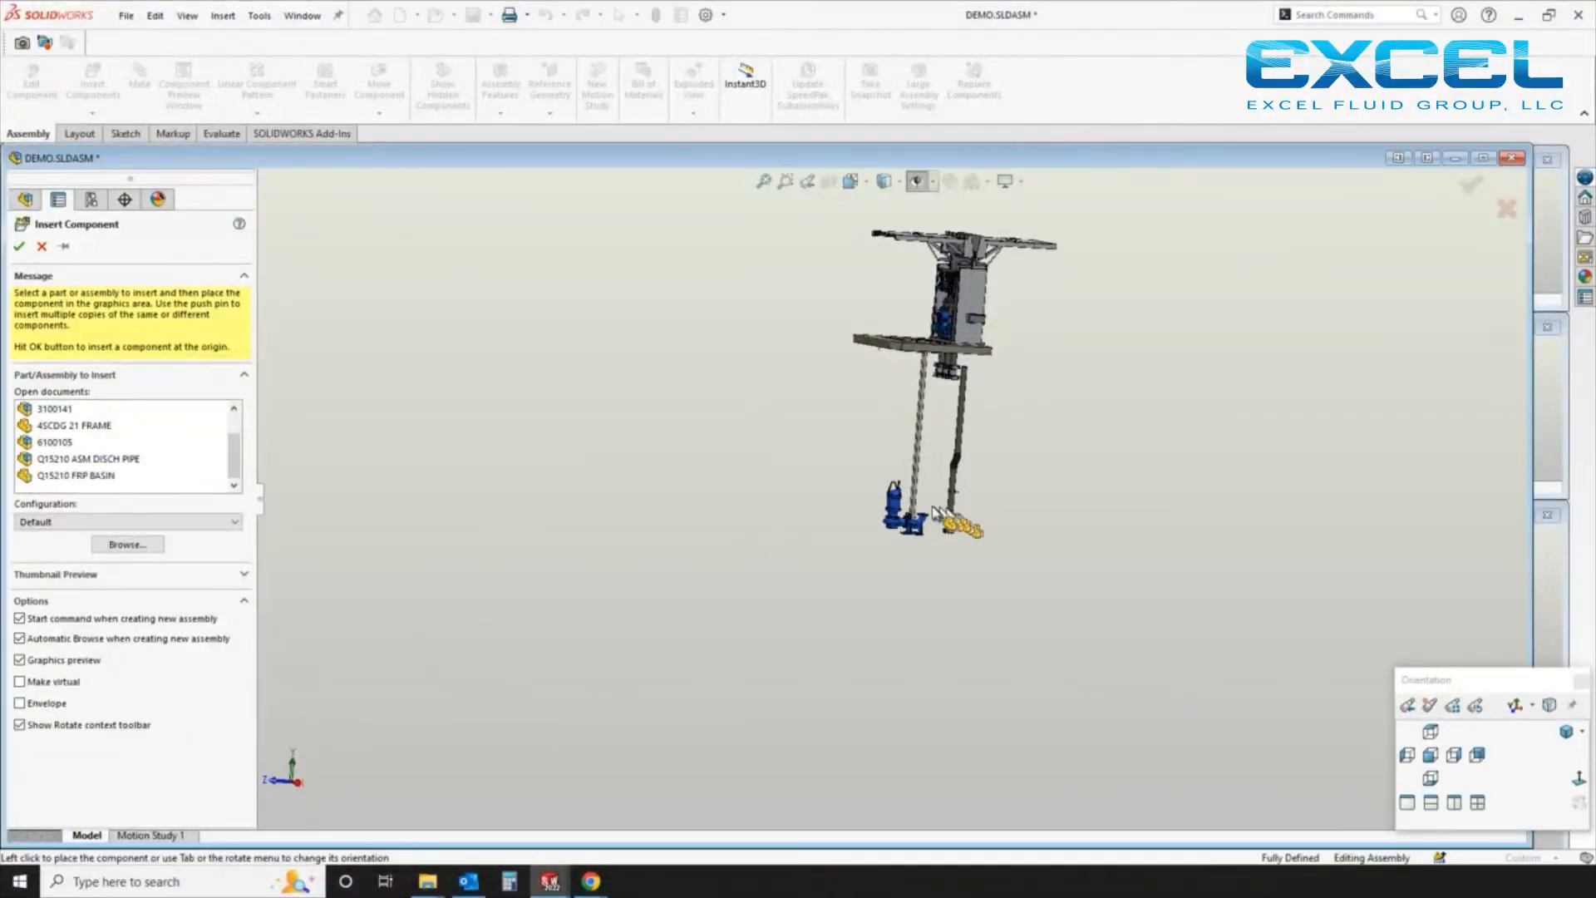
{"action": "scroll", "coordinate": [933, 508], "scroll_direction": "down", "scroll_amount": 10}
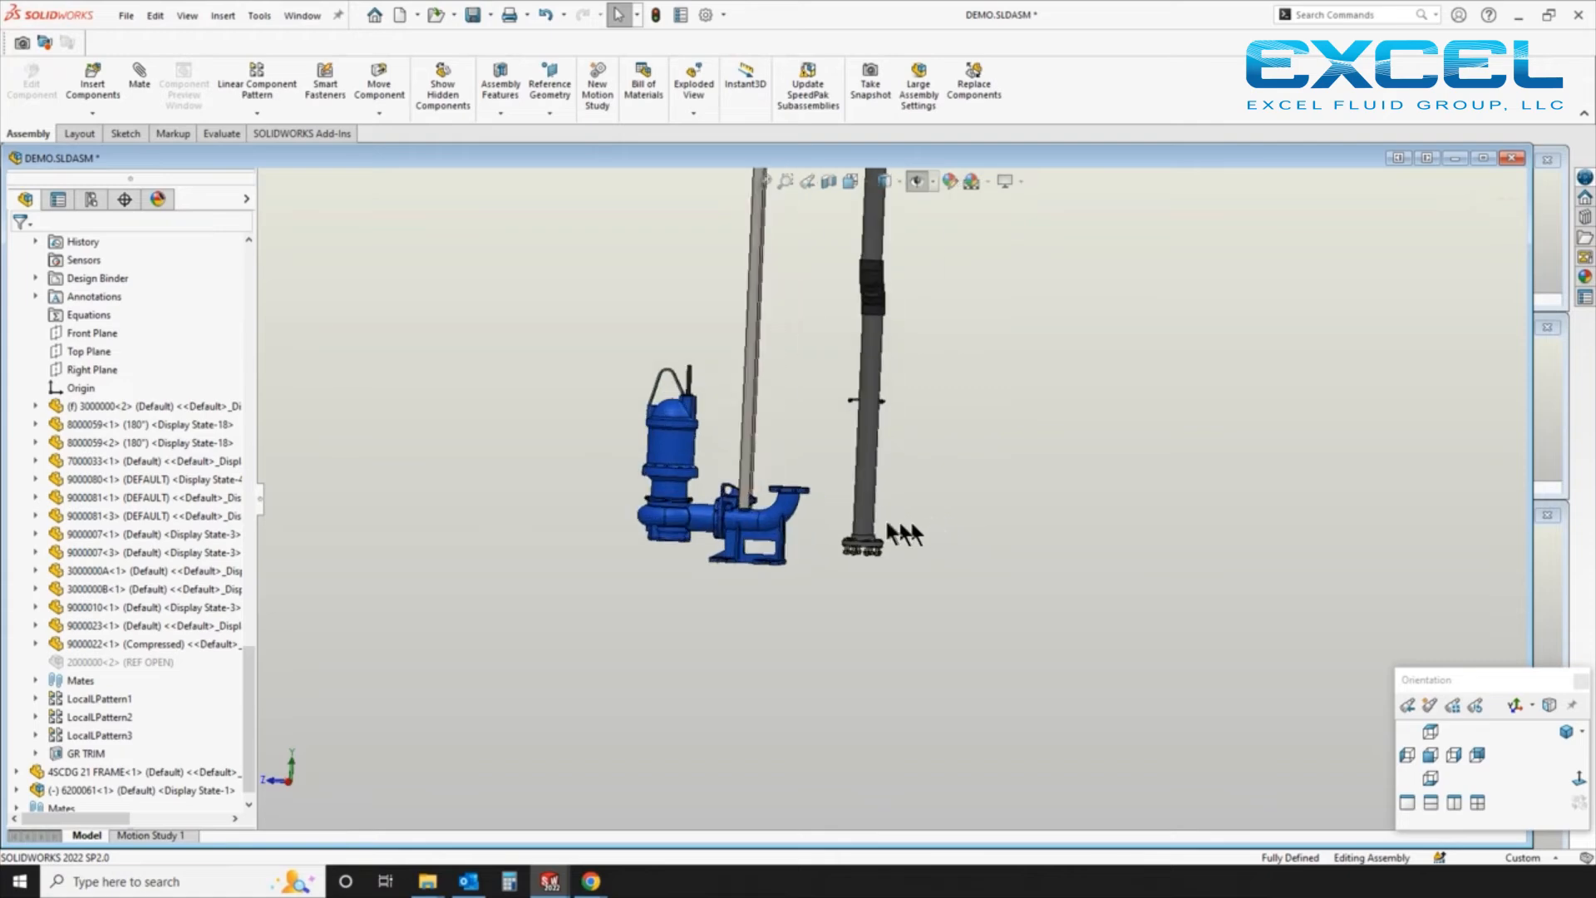
{"action": "middle_click_drag", "start_coordinate": [857, 455], "coordinate": [857, 428]}
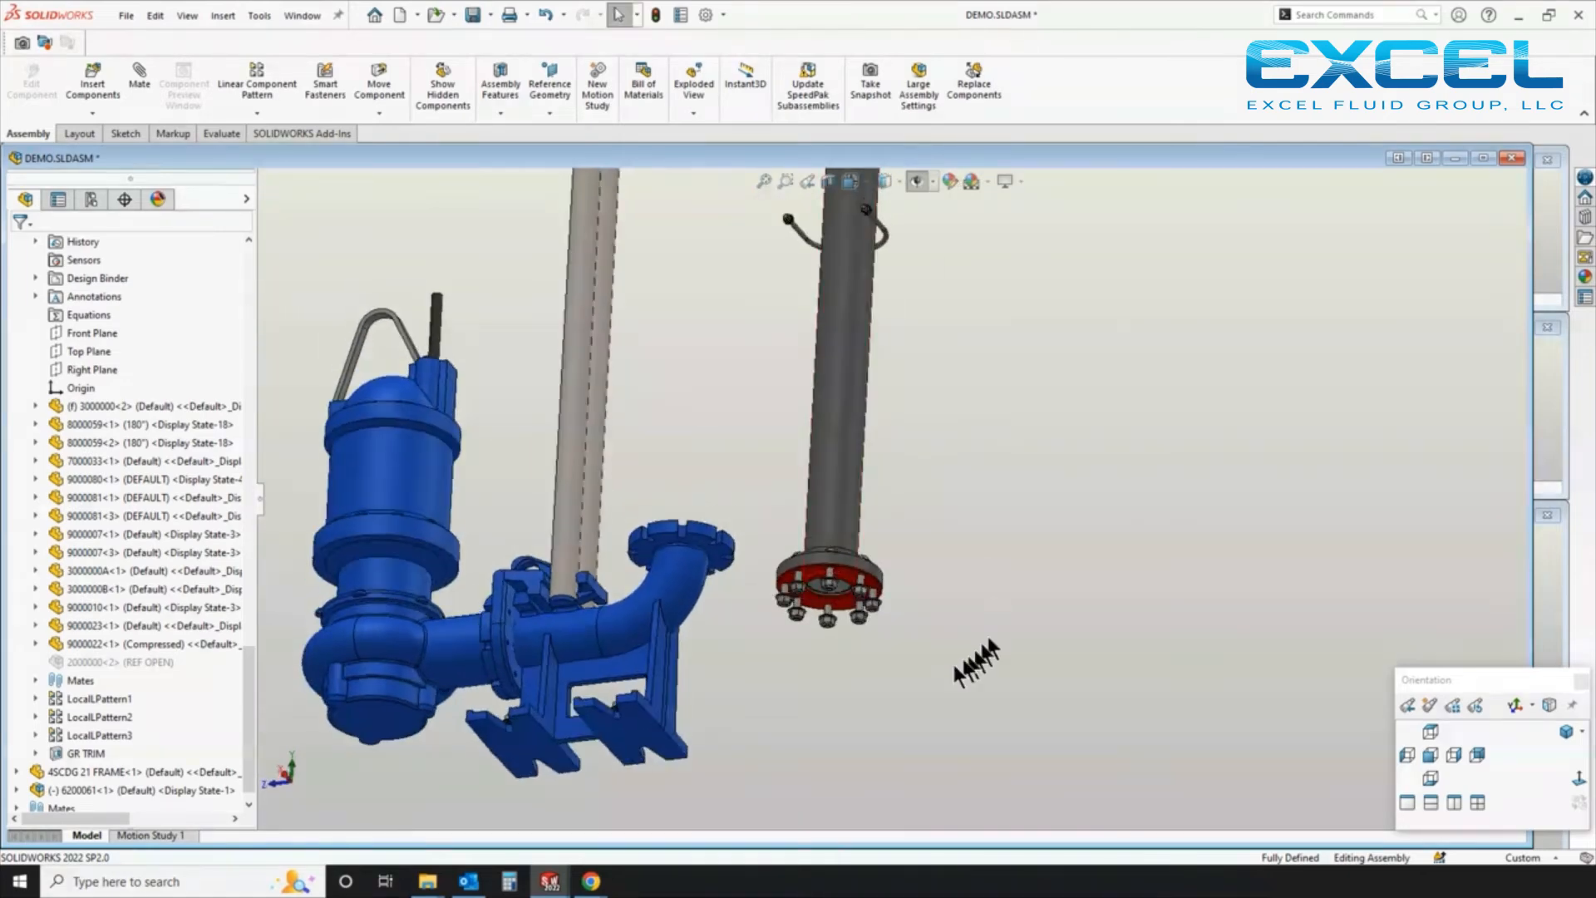
Make the underside of the 6200061 piping's lower flange coincident with the top face of the base elbow's outlet flange
{"action": "left_click", "coordinate": [844, 608]}
{"action": "middle_click_drag", "start_coordinate": [713, 496], "coordinate": [633, 479]}
{"action": "scroll", "coordinate": [631, 478], "scroll_direction": "down", "scroll_amount": 6}
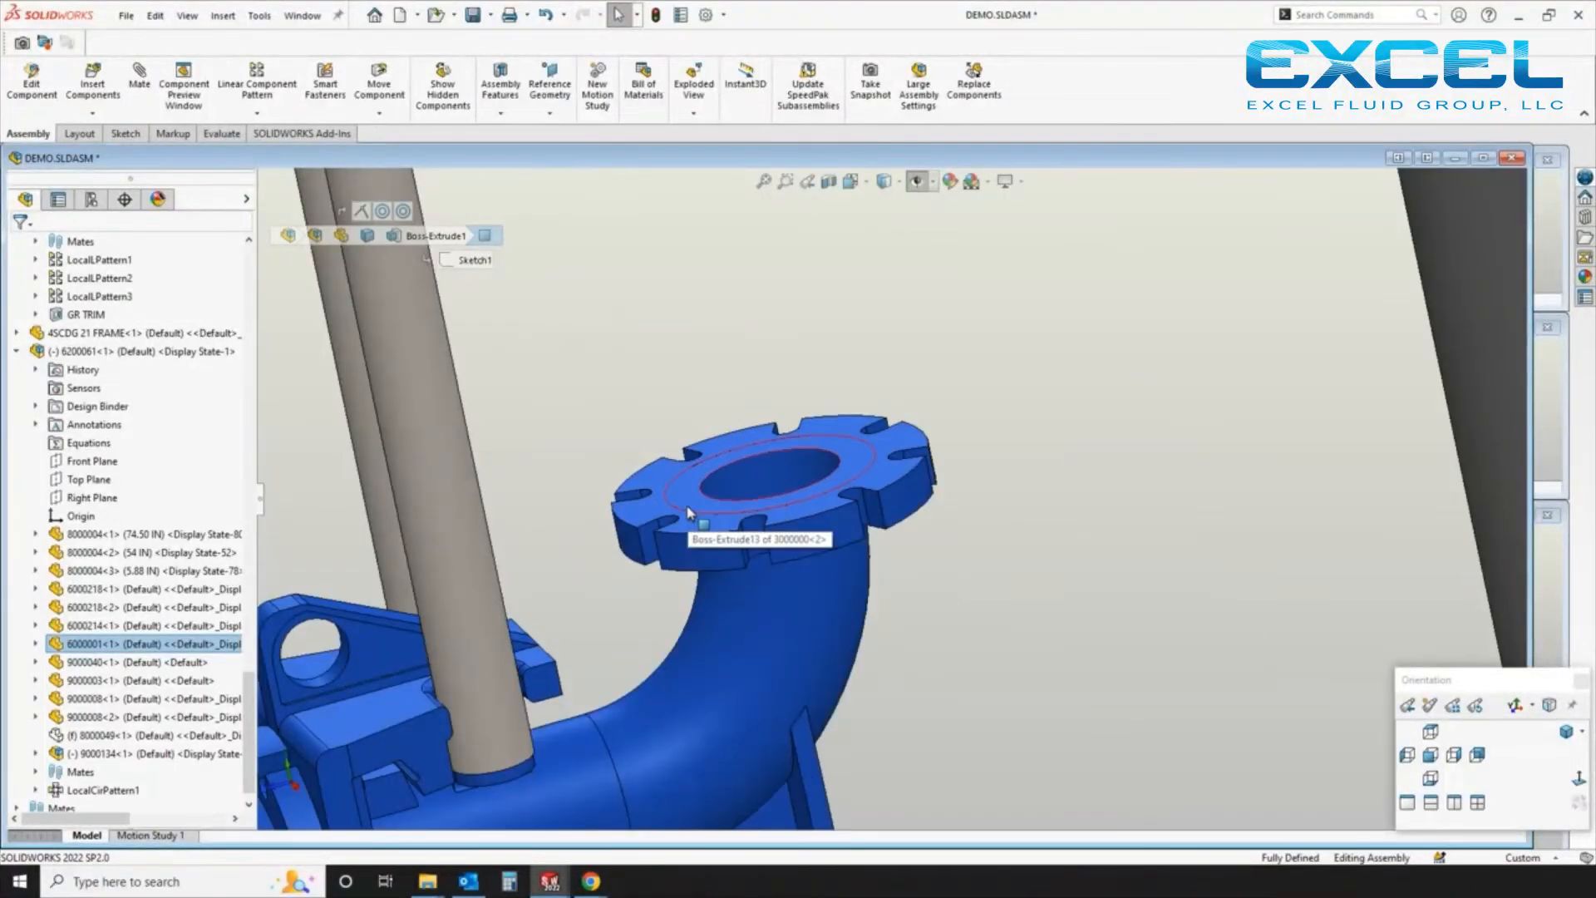
{"action": "left_click", "coordinate": [731, 503]}
{"action": "left_click", "coordinate": [734, 492]}
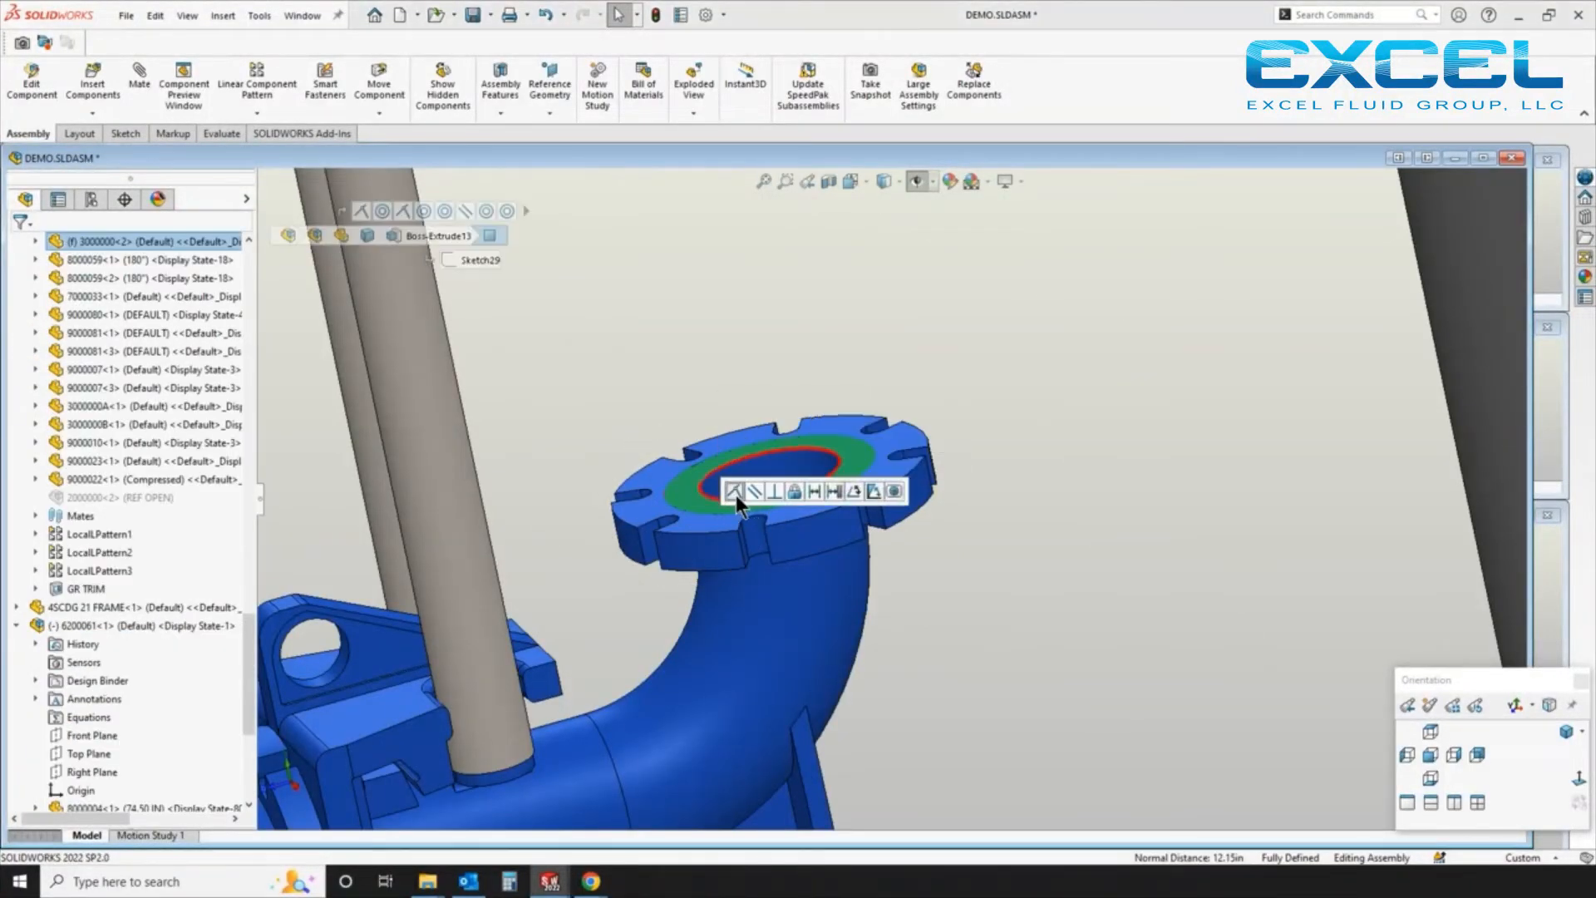
Make the 6200061 piping's round lower flange concentric with the bore of the base elbow's outlet
{"action": "scroll", "coordinate": [873, 540], "scroll_direction": "up", "scroll_amount": 5}
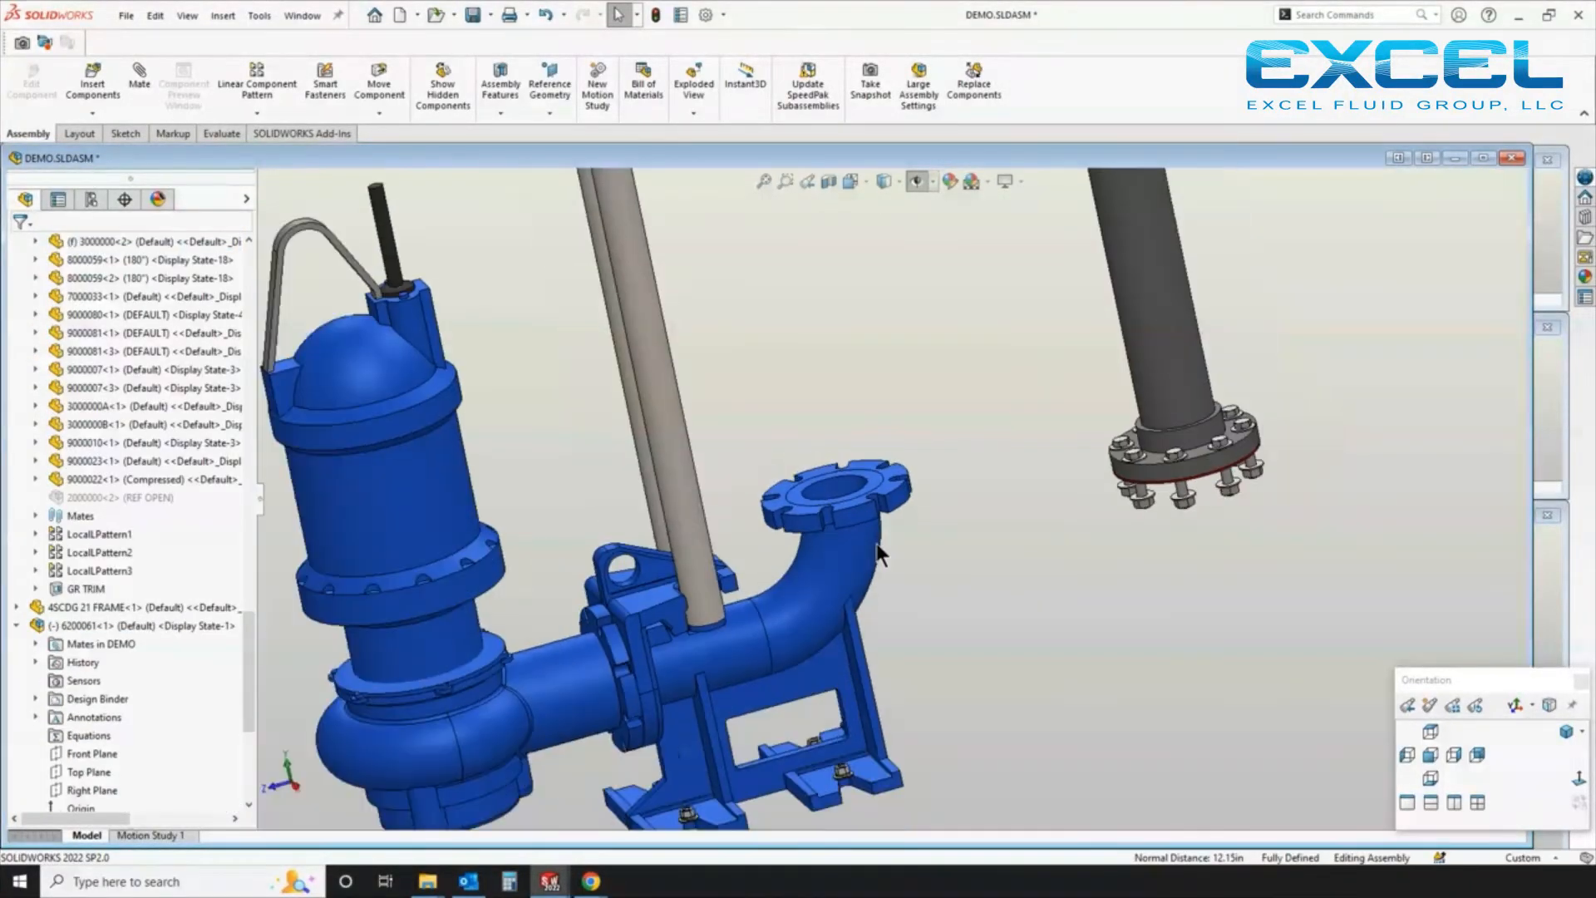
{"action": "scroll", "coordinate": [940, 509], "scroll_direction": "down", "scroll_amount": 5}
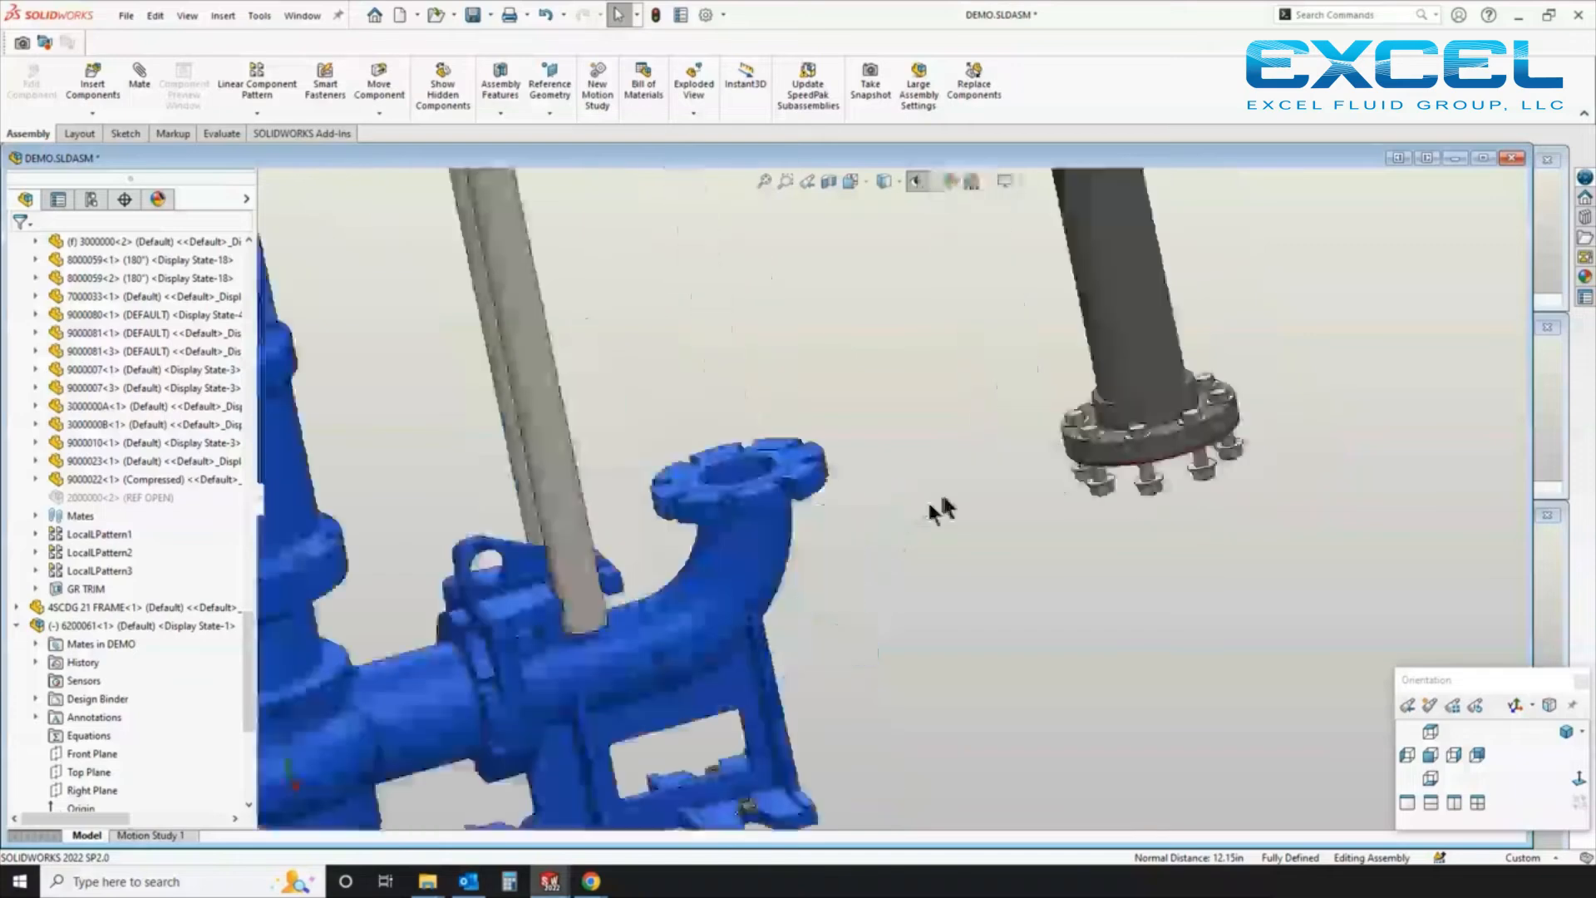
{"action": "left_click", "coordinate": [1124, 464]}
{"action": "left_click", "coordinate": [744, 469]}
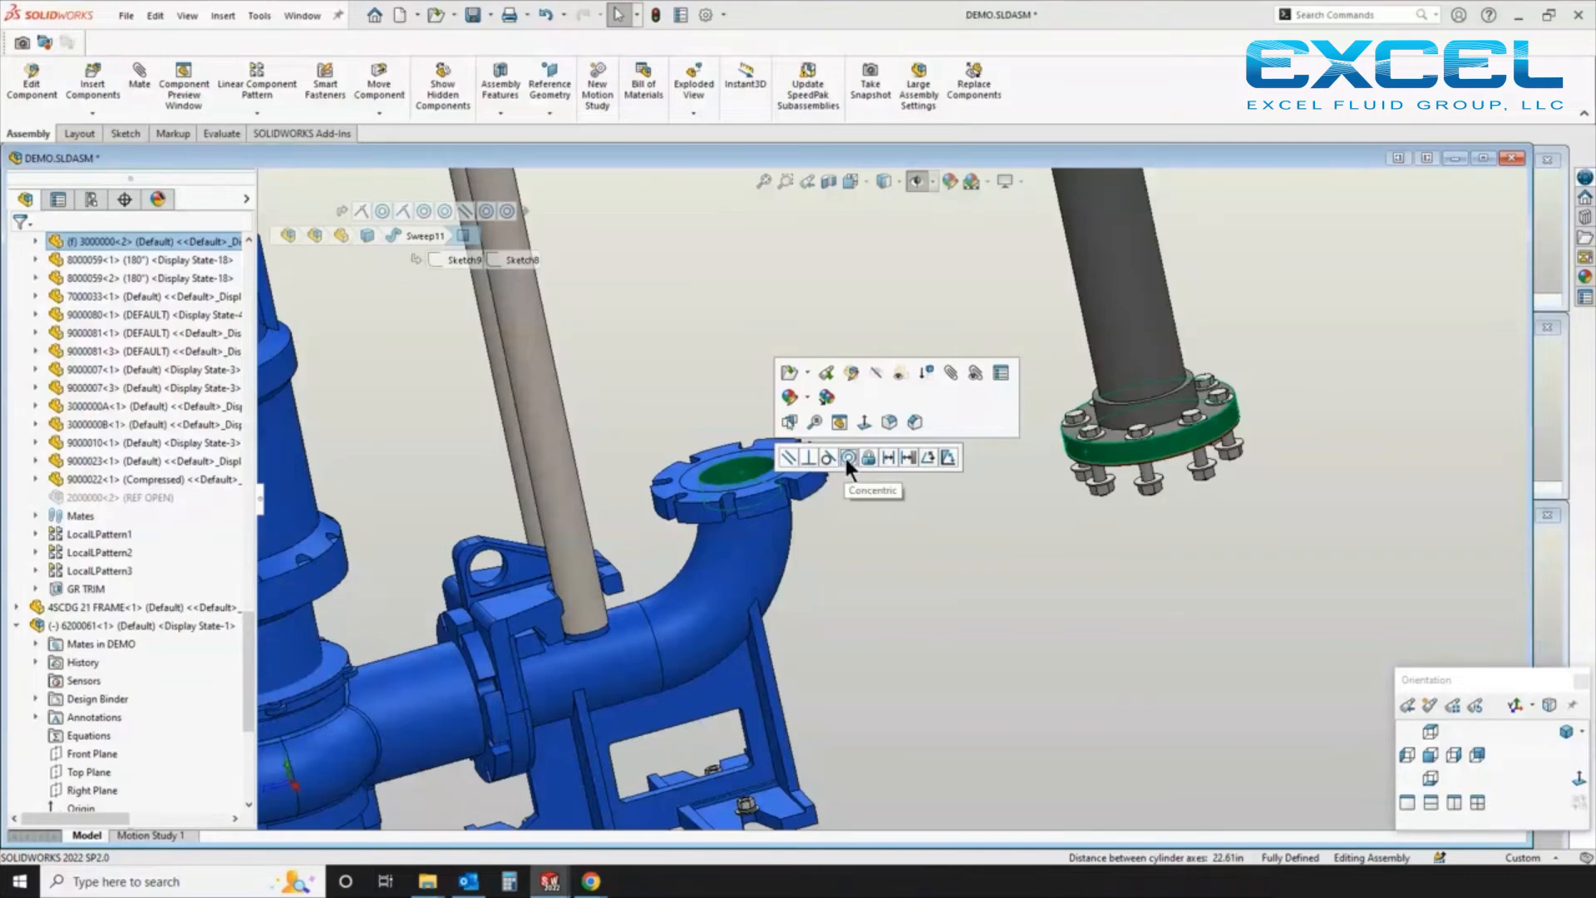
{"action": "left_click", "coordinate": [846, 456]}
{"action": "key", "text": "Return"}
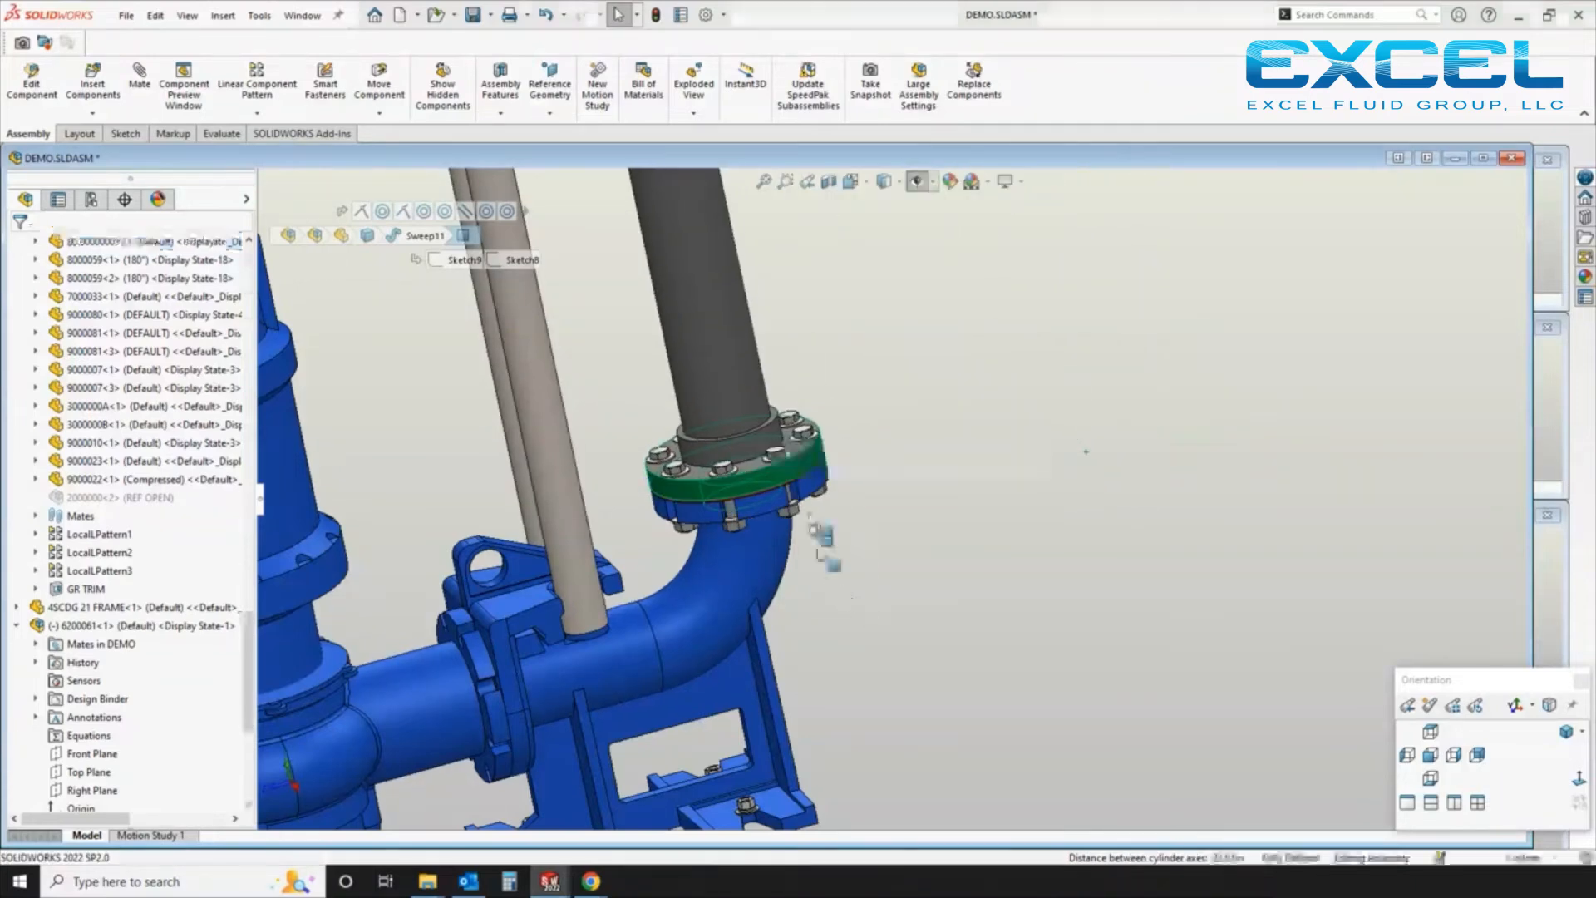
Try to make the upper 8000004 pipe of the 6200061 piping concentric with the nearest pipe hanging below the lid
{"action": "scroll", "coordinate": [856, 374], "scroll_direction": "up", "scroll_amount": 5}
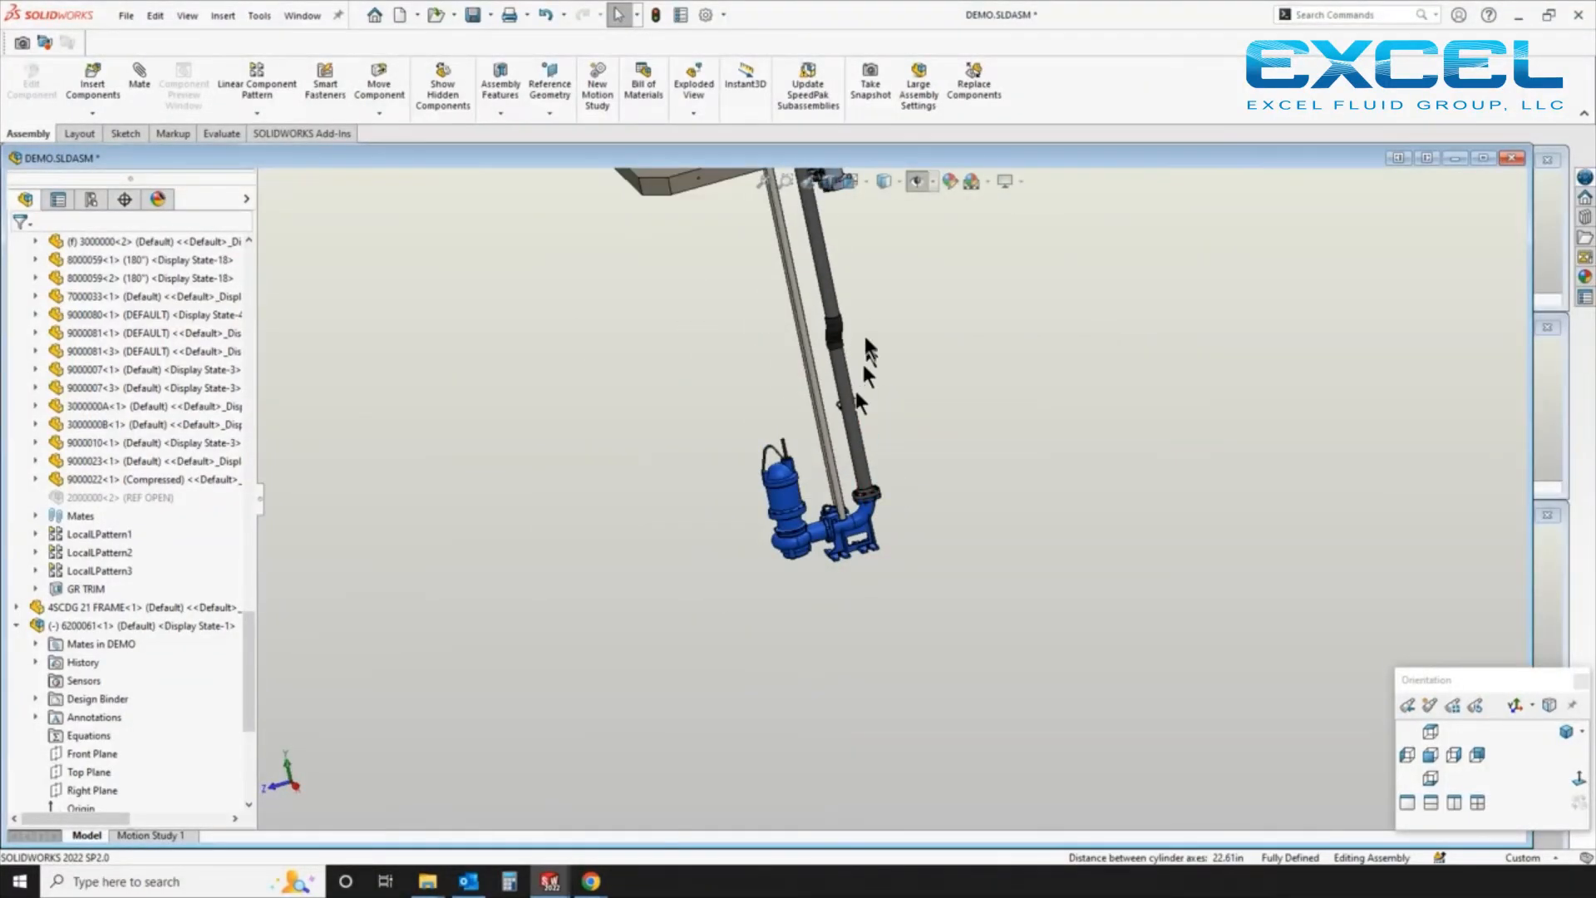
{"action": "middle_click_drag", "start_coordinate": [879, 326], "coordinate": [974, 319]}
{"action": "left_click", "coordinate": [821, 291]}
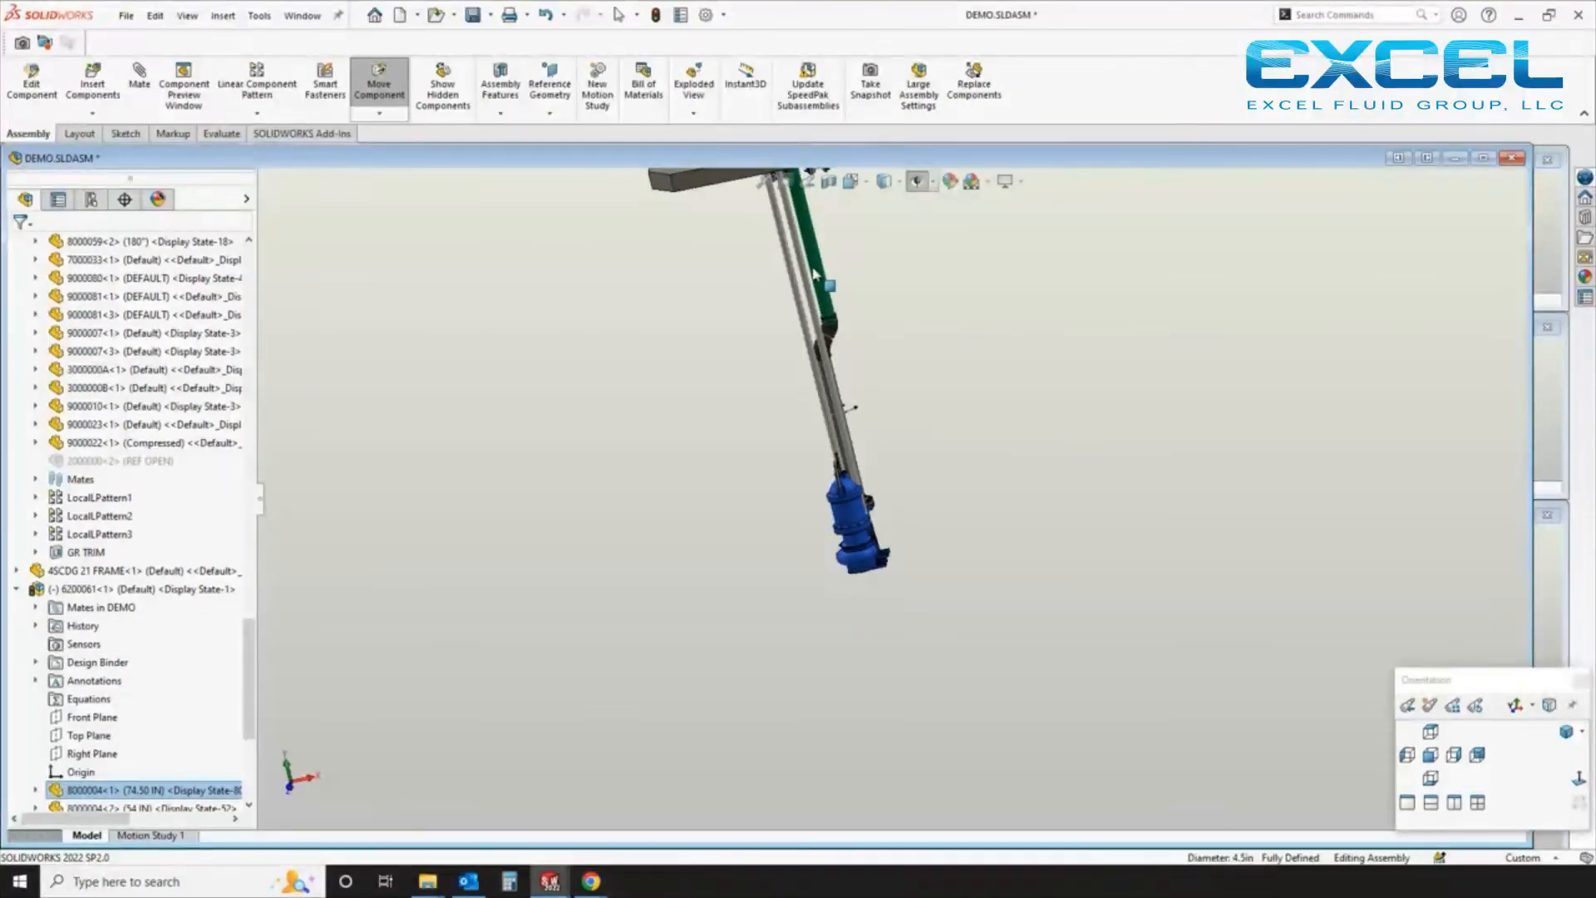
{"action": "middle_click_drag", "start_coordinate": [791, 376], "coordinate": [720, 227]}
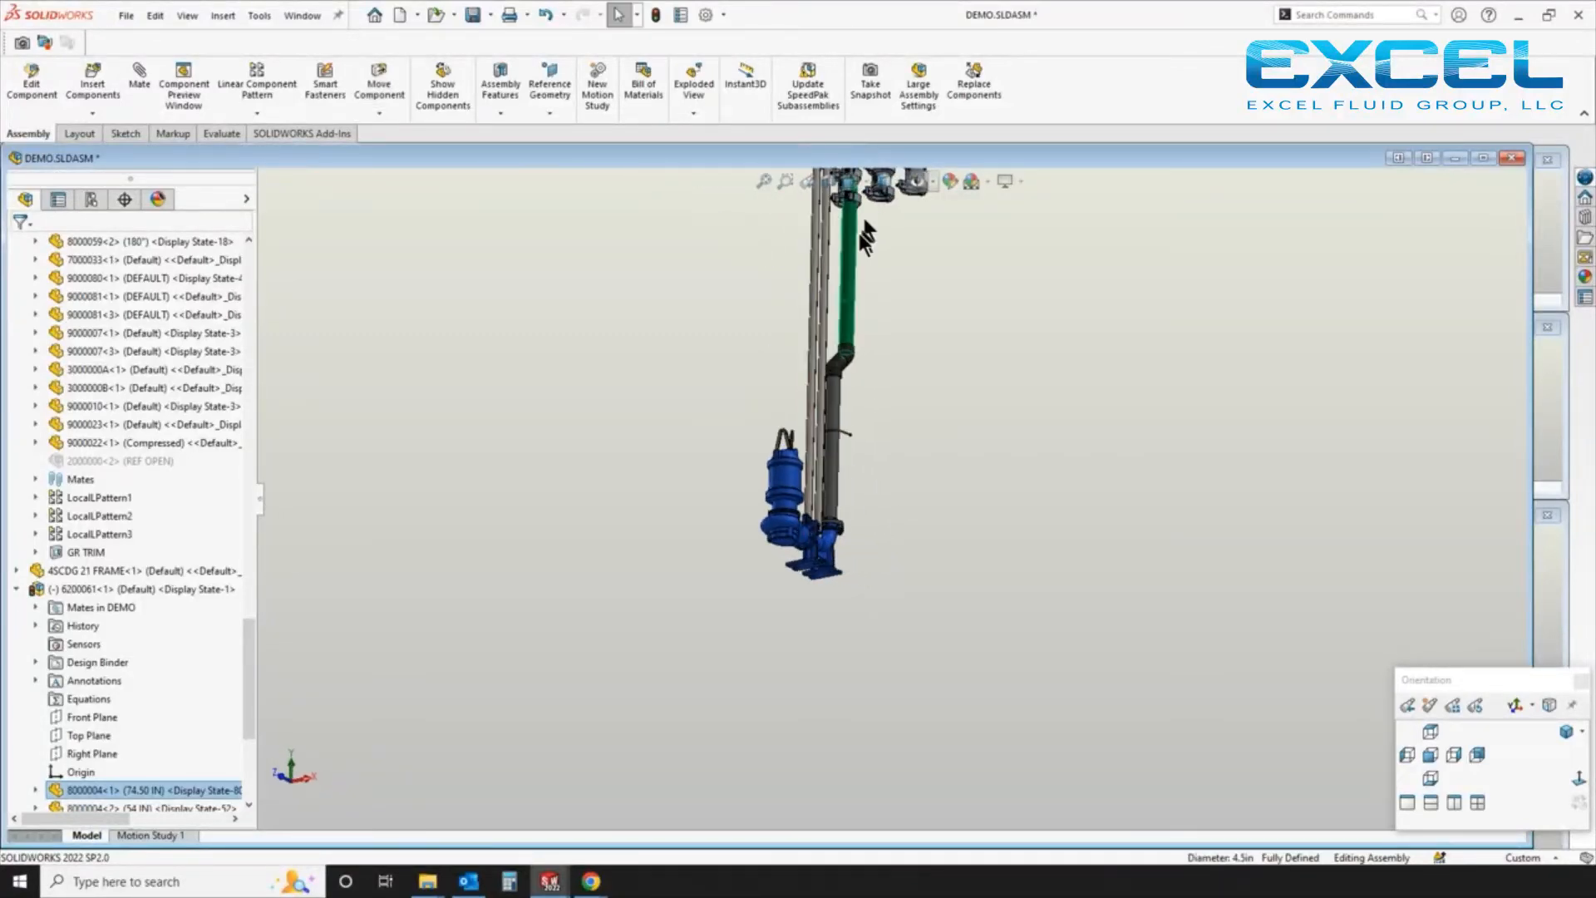
{"action": "middle_click_drag", "start_coordinate": [863, 238], "coordinate": [838, 207]}
{"action": "scroll", "coordinate": [869, 199], "scroll_direction": "down", "scroll_amount": 5}
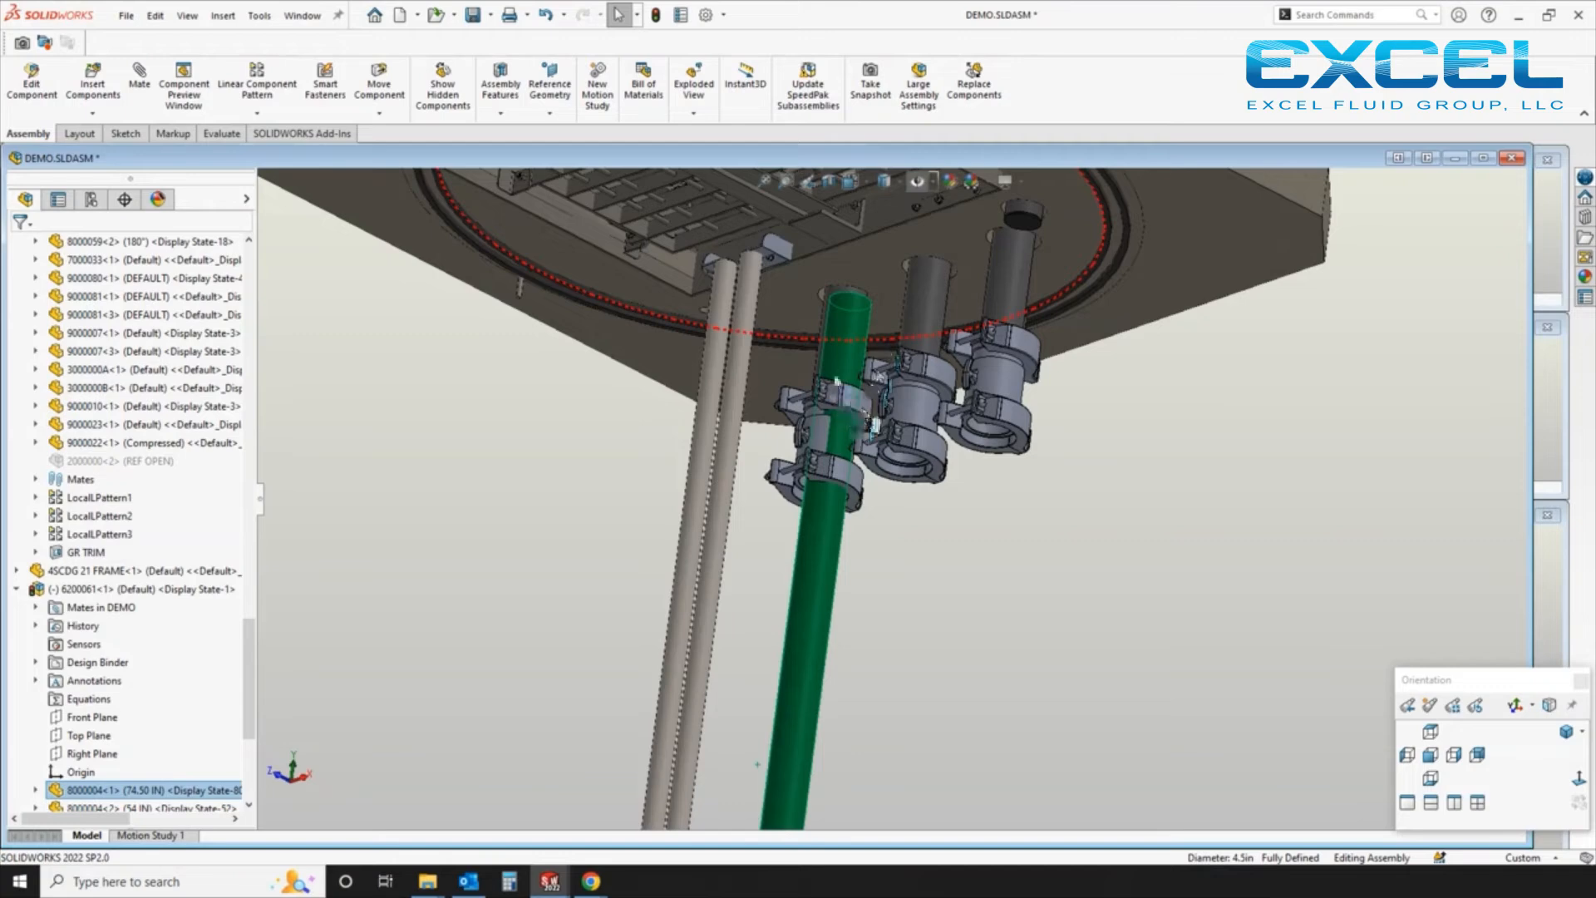
{"action": "left_click", "coordinate": [837, 381]}
{"action": "key", "text": "Escape"}
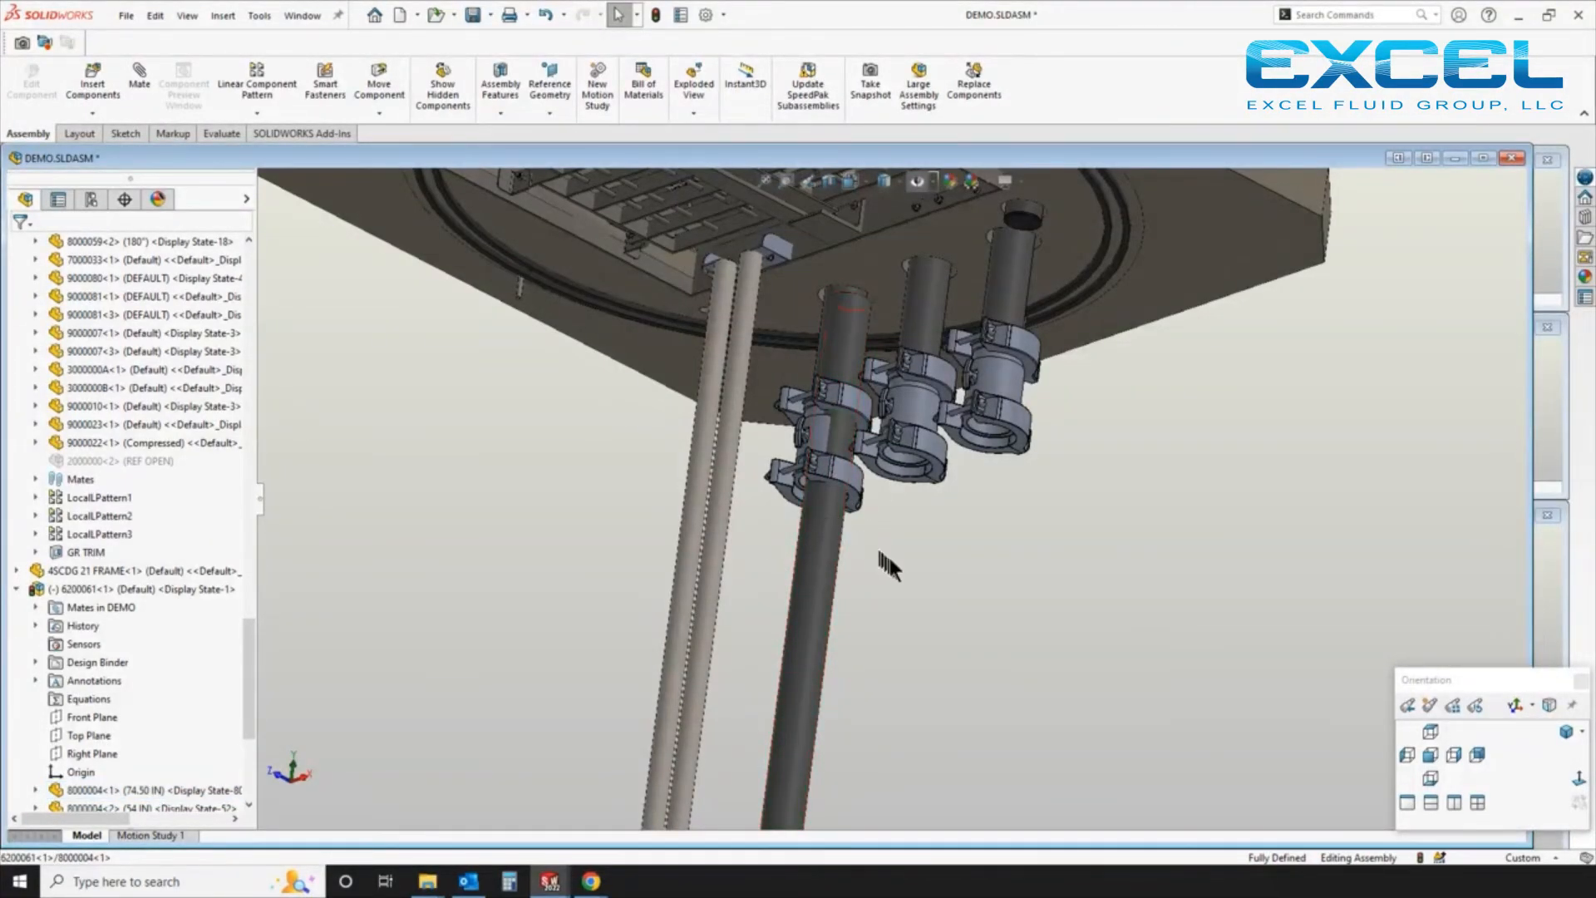
{"action": "left_click", "coordinate": [830, 557]}
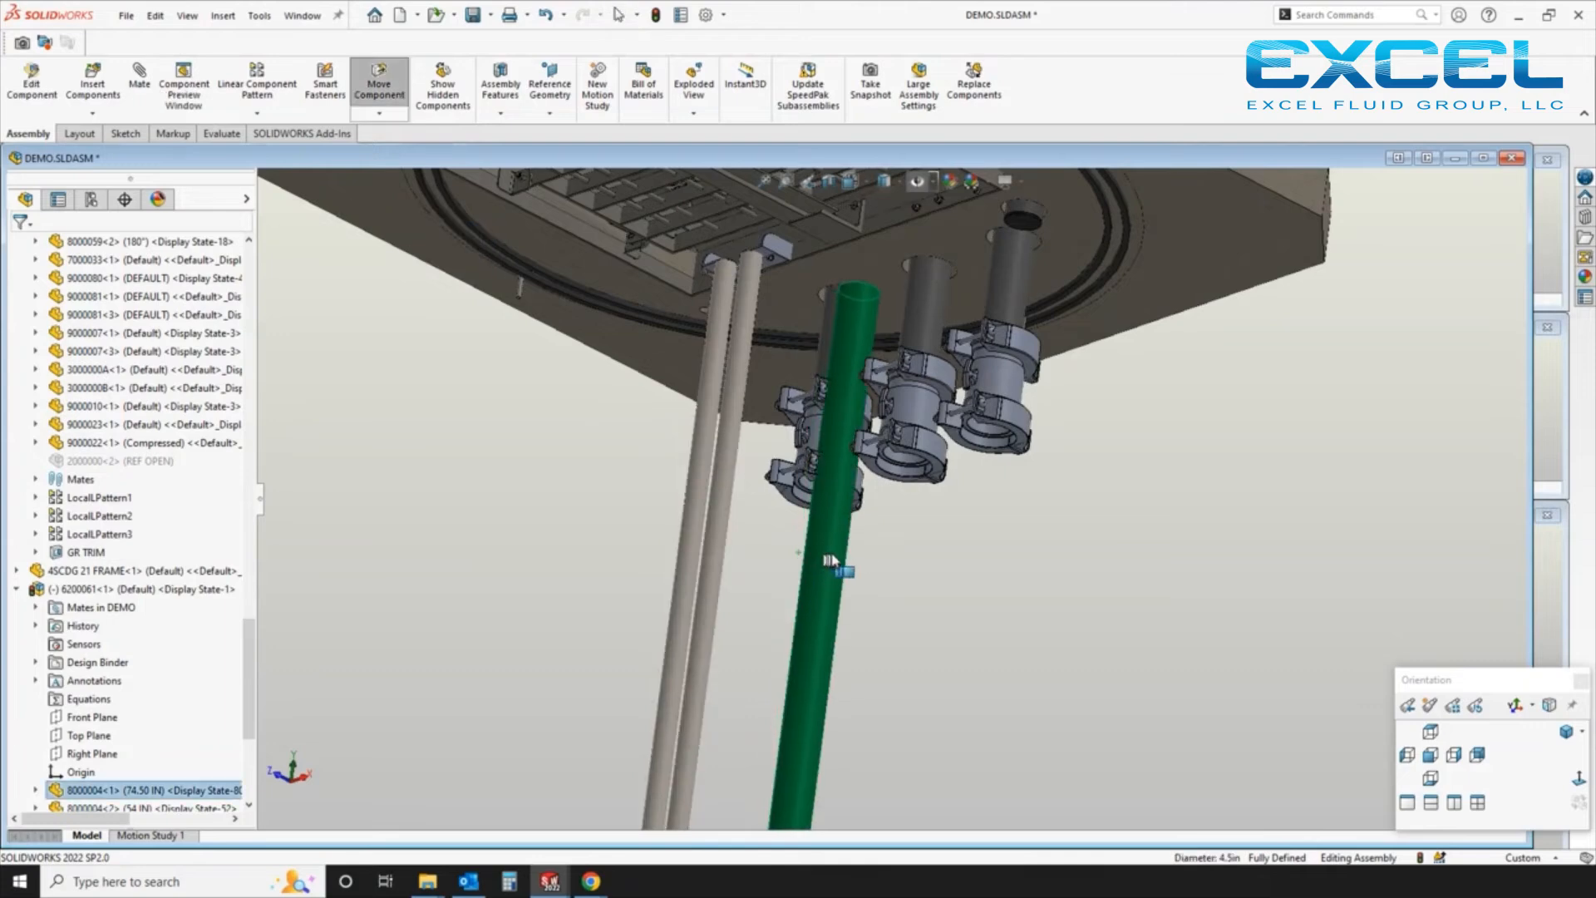
{"action": "left_click_drag", "start_coordinate": [830, 550], "coordinate": [824, 489]}
{"action": "left_click", "coordinate": [844, 359], "text": "ctrl"}
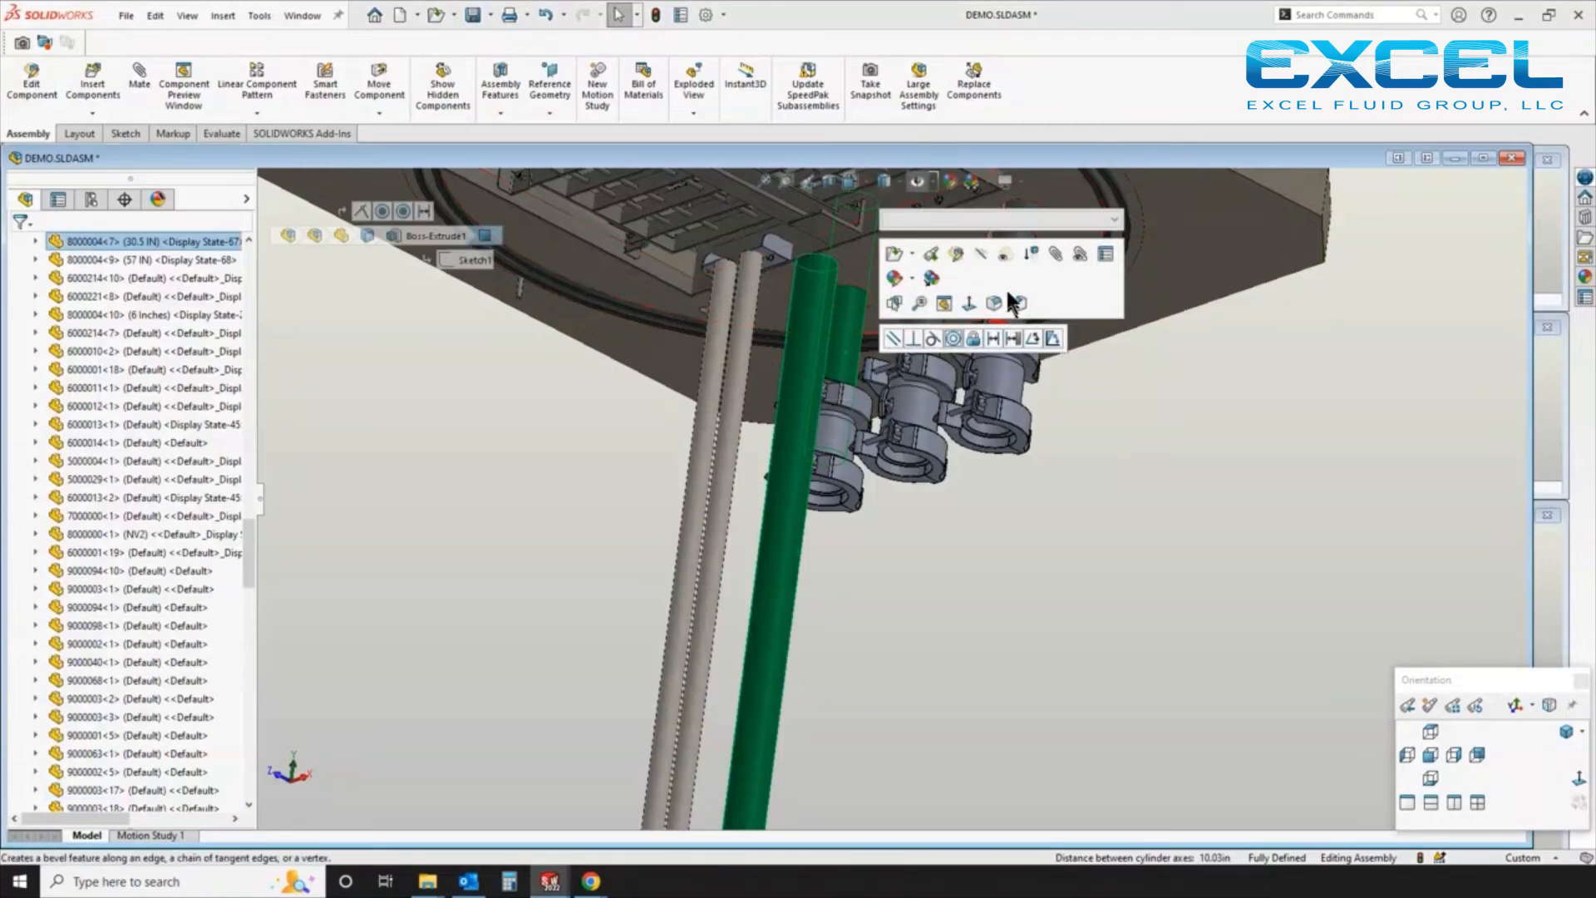
{"action": "left_click", "coordinate": [953, 337]}
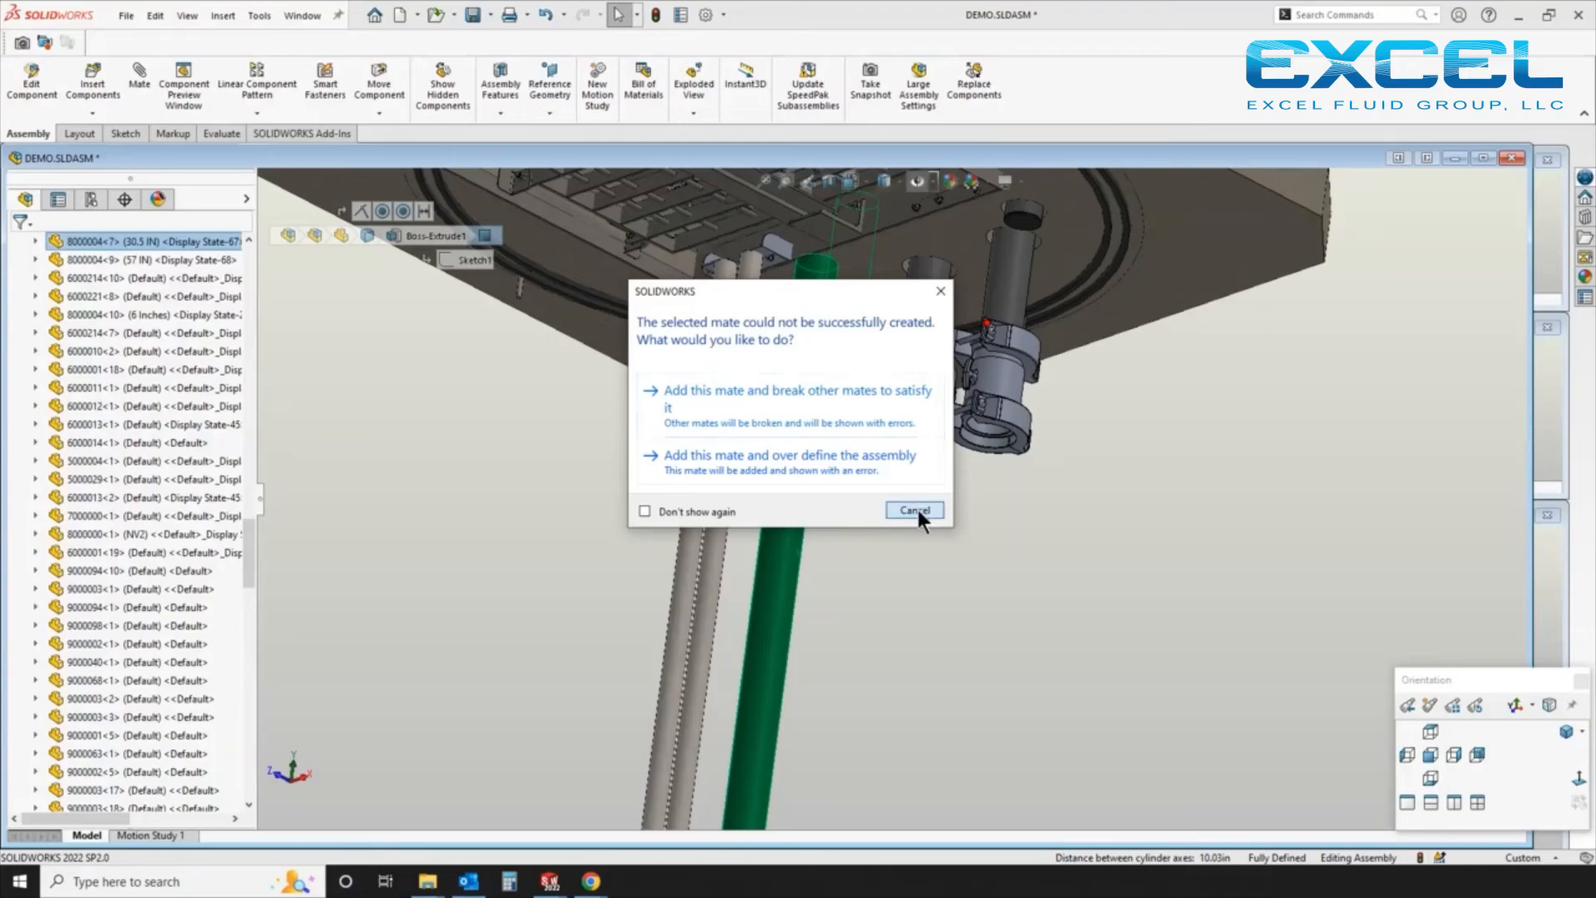
{"action": "left_click", "coordinate": [916, 506]}
Swing the 6200061 discharge piping around the base elbow's outlet axis to try its free rotation
{"action": "left_click_drag", "start_coordinate": [779, 579], "coordinate": [906, 608]}
{"action": "left_click_drag", "start_coordinate": [806, 661], "coordinate": [1065, 534]}
{"action": "scroll", "coordinate": [763, 764], "scroll_direction": "up", "scroll_amount": 1}
{"action": "middle_click_drag", "start_coordinate": [762, 765], "coordinate": [811, 512]}
{"action": "left_click_drag", "start_coordinate": [811, 511], "coordinate": [750, 497]}
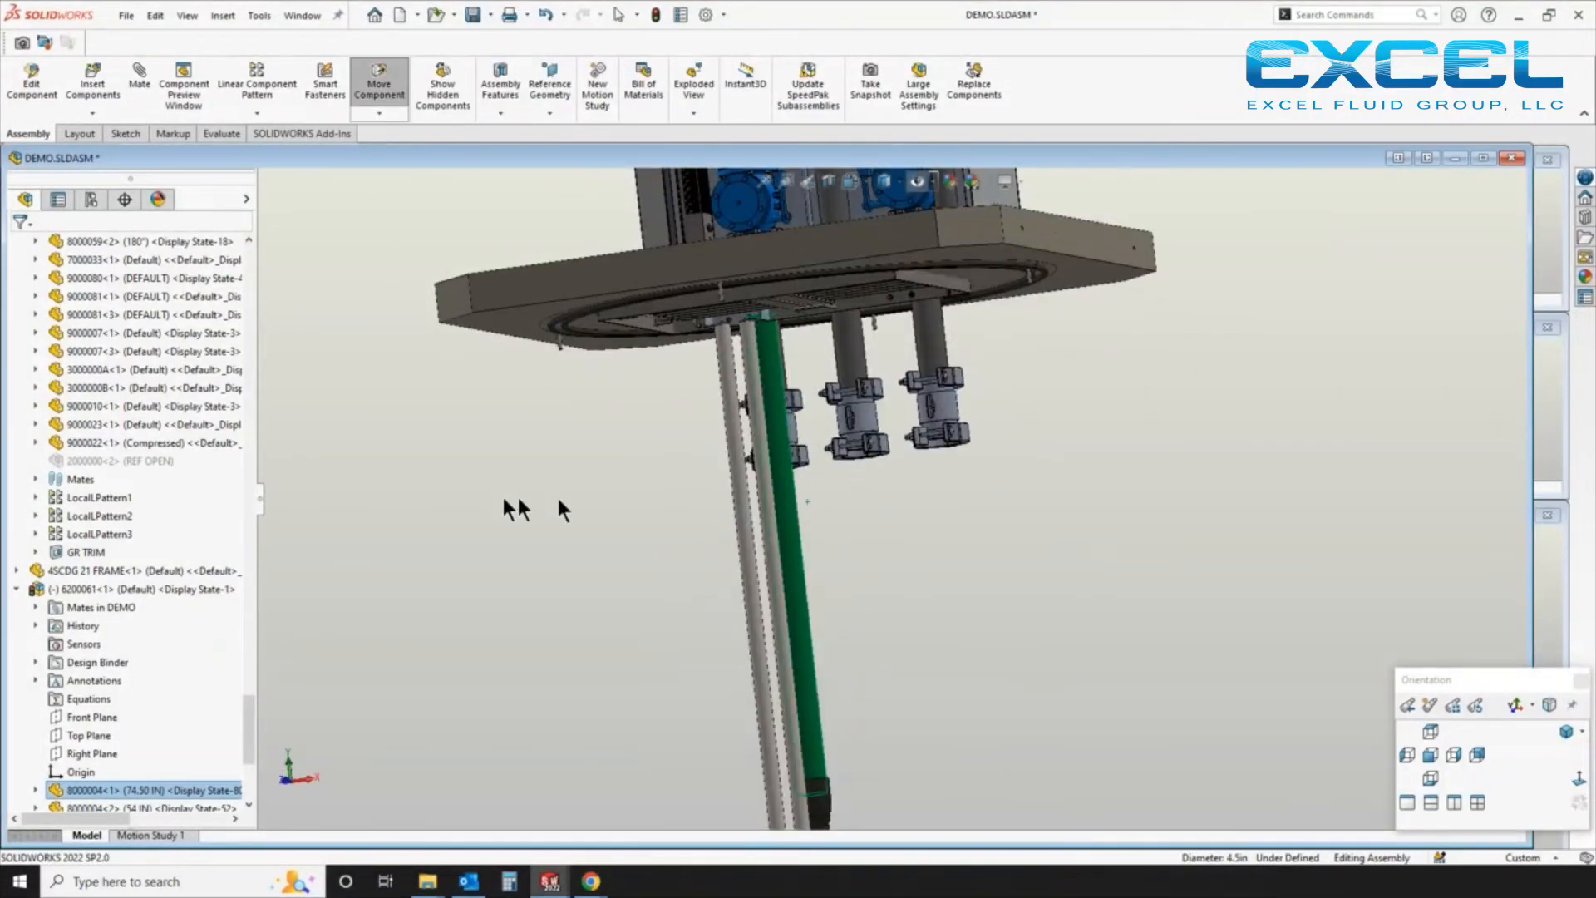
{"action": "key", "text": "Escape"}
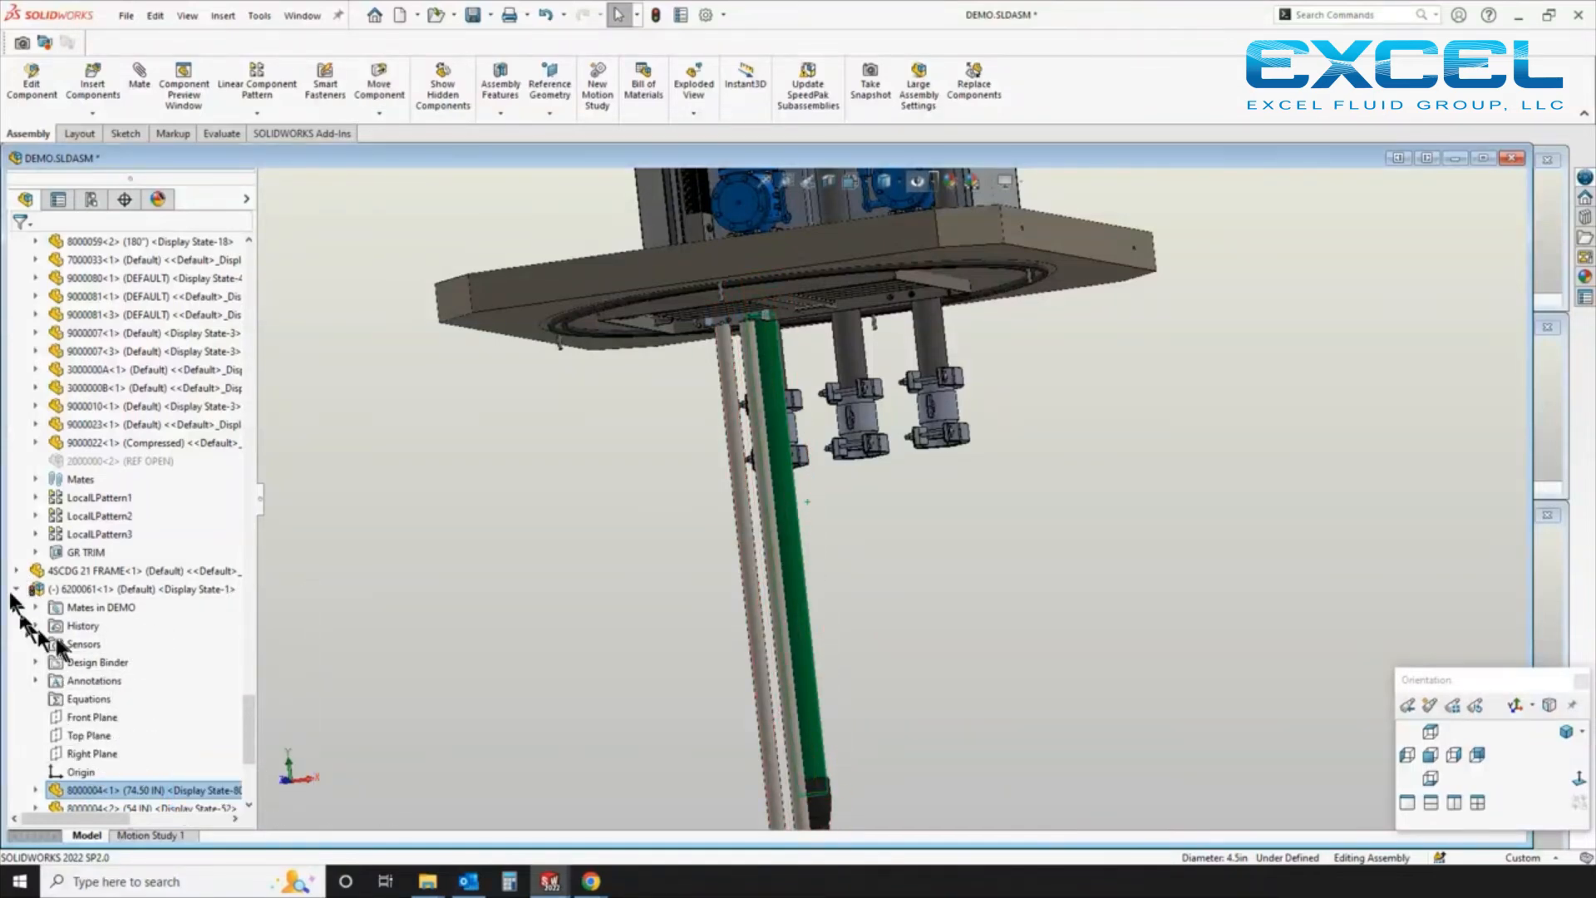
Make the 6200061 piping's Front Plane parallel to the DEMO assembly's Right Plane
{"action": "left_click", "coordinate": [89, 719]}
{"action": "left_click", "coordinate": [153, 696]}
{"action": "middle_click_drag", "start_coordinate": [657, 686], "coordinate": [648, 752]}
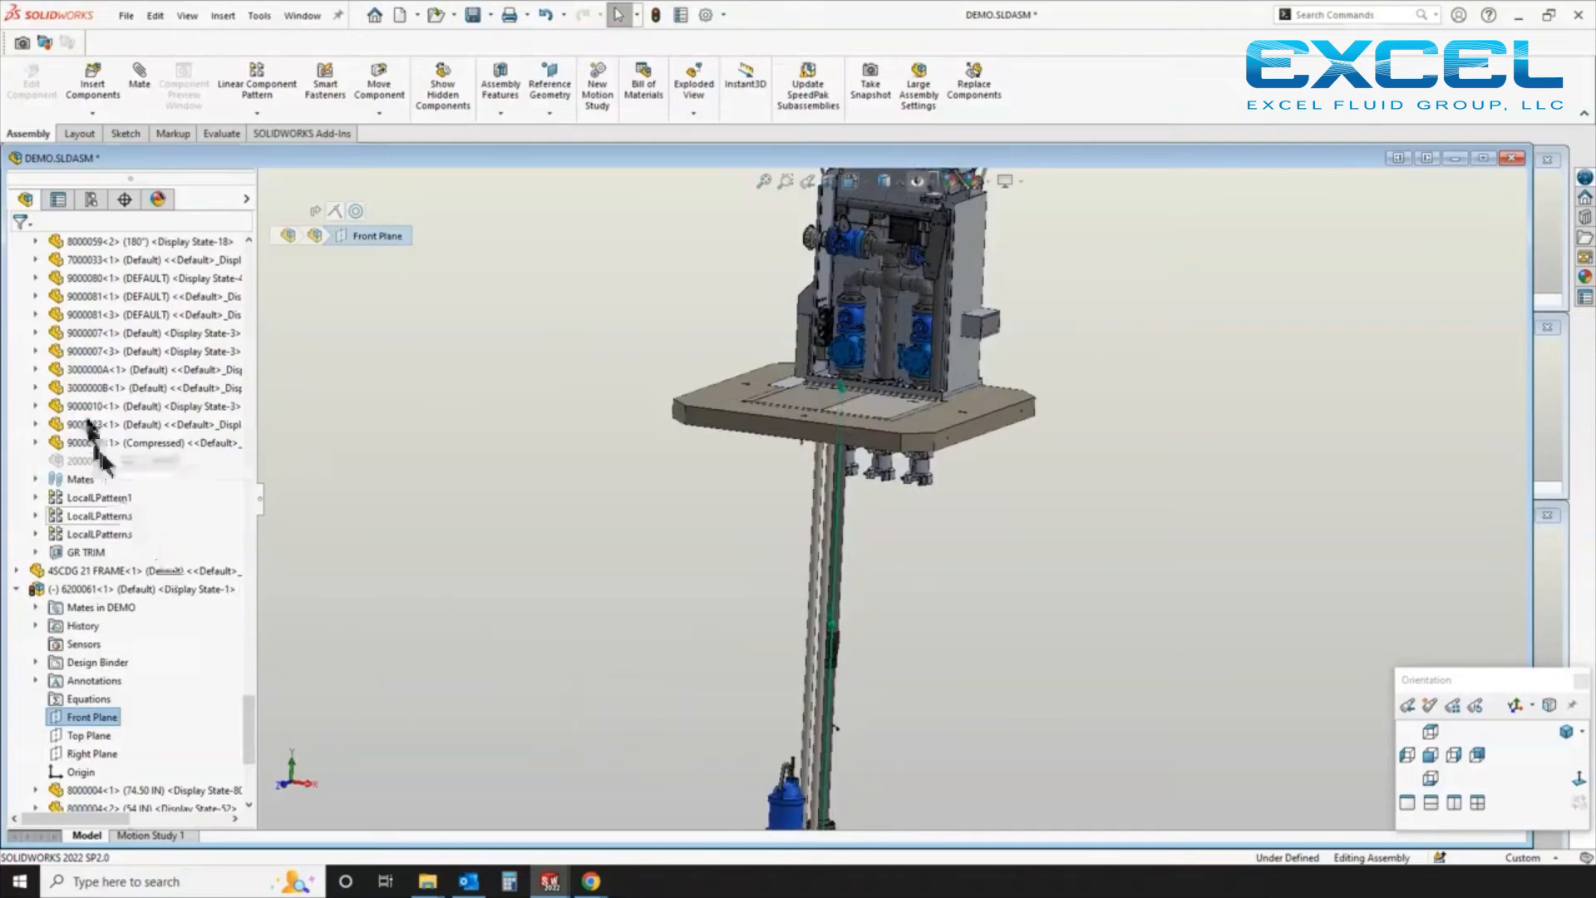
{"action": "scroll", "coordinate": [100, 448], "scroll_direction": "up", "scroll_amount": 15}
{"action": "scroll", "coordinate": [98, 442], "scroll_direction": "up", "scroll_amount": 15}
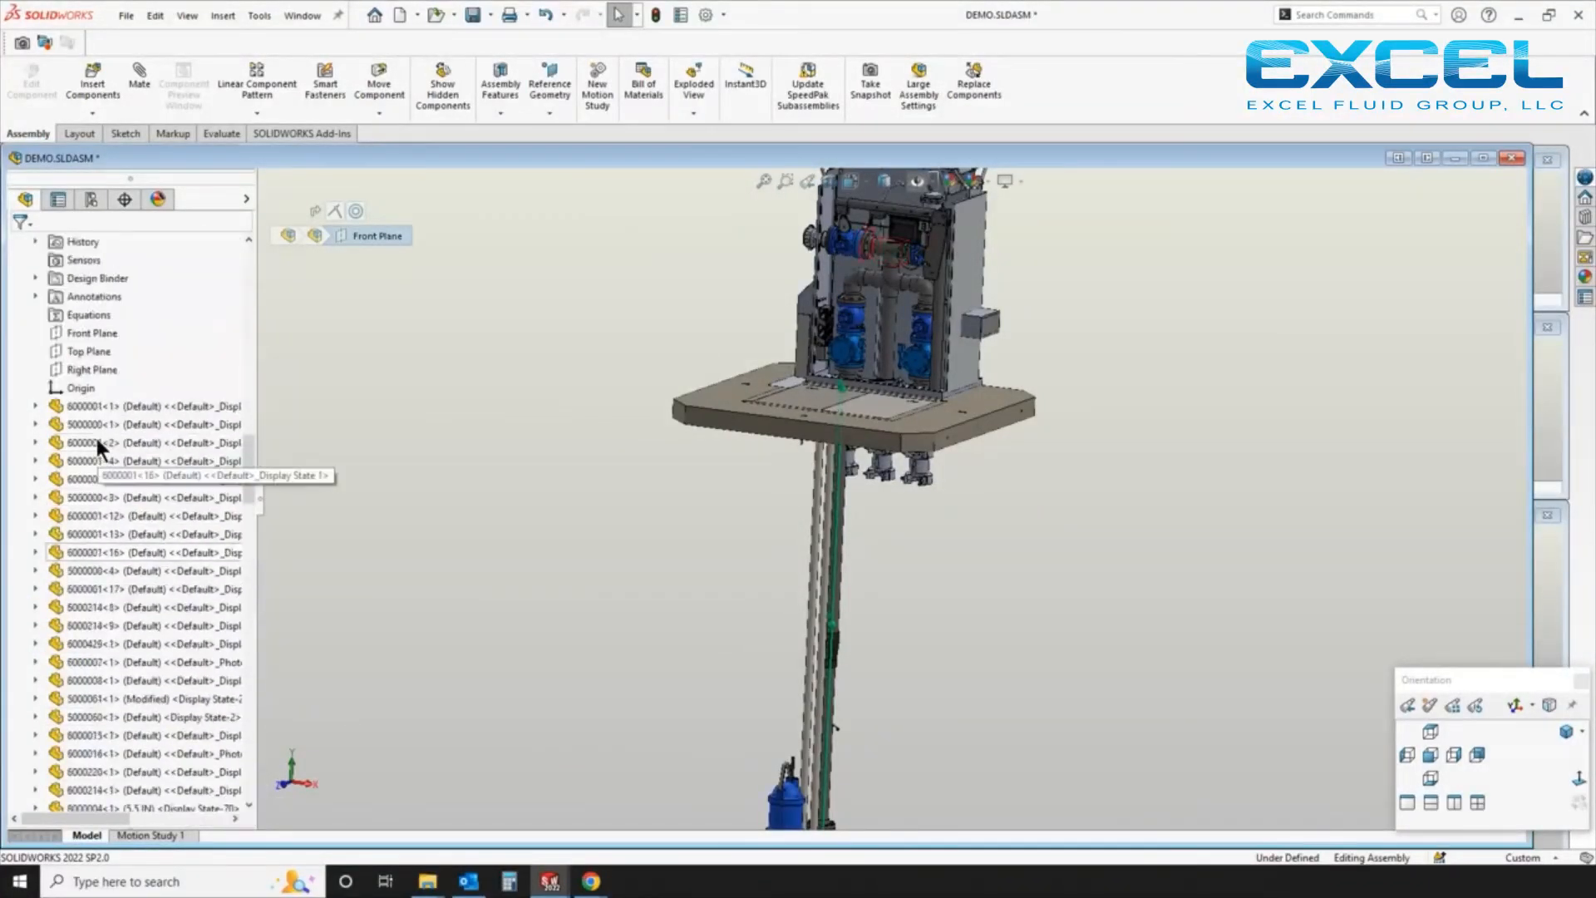
{"action": "scroll", "coordinate": [87, 425], "scroll_direction": "up", "scroll_amount": 5}
{"action": "left_click", "coordinate": [53, 389]}
{"action": "left_click", "coordinate": [90, 404]}
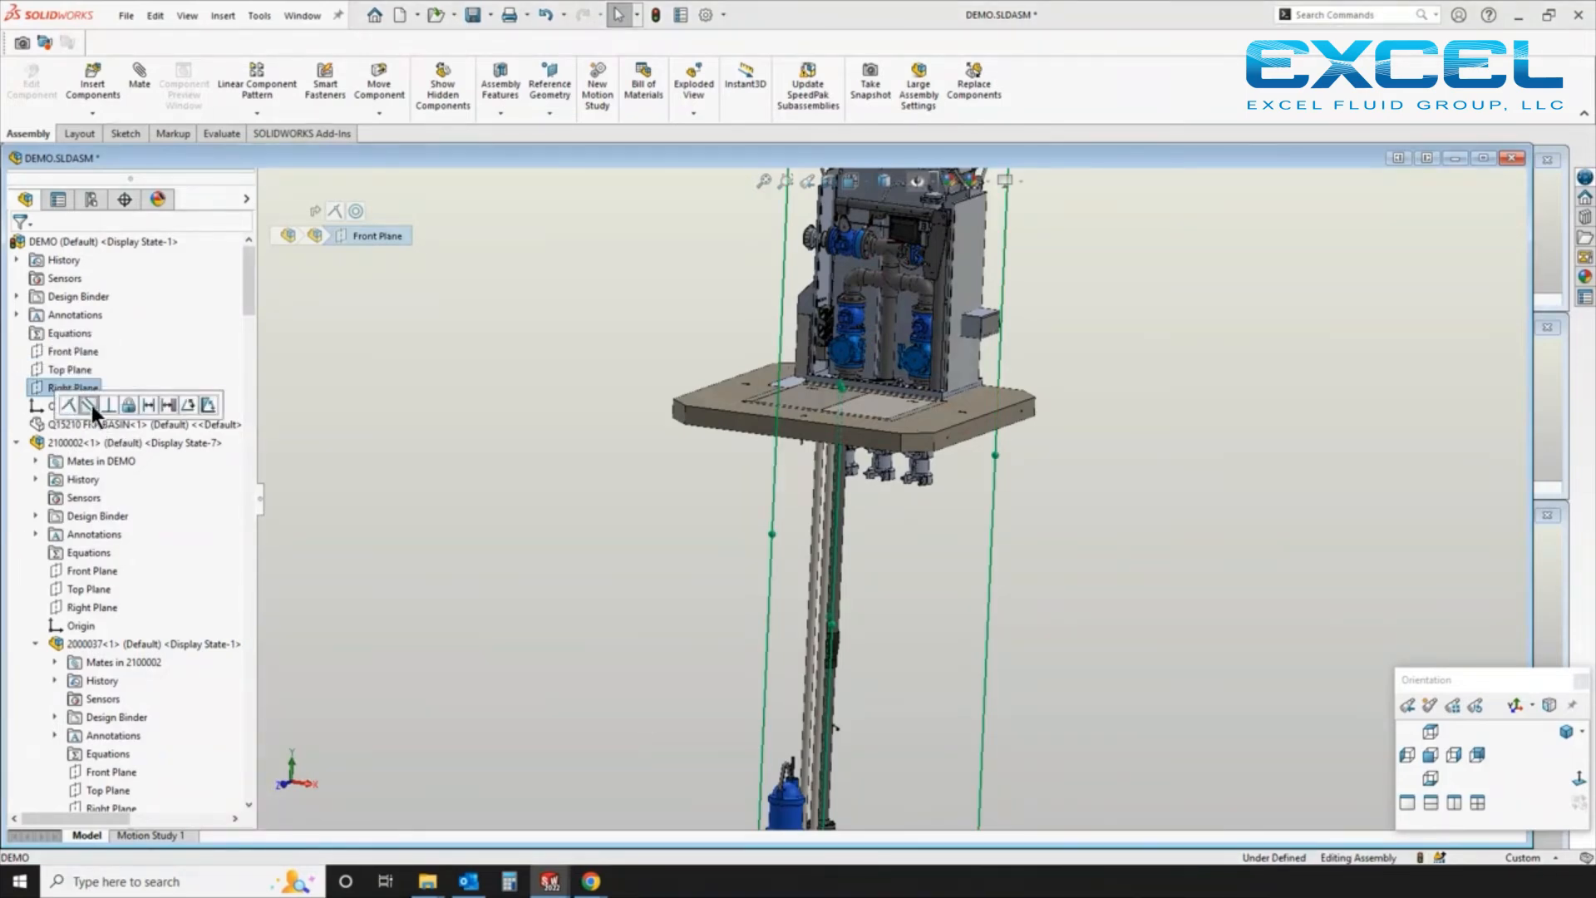
{"action": "middle_click_drag", "start_coordinate": [466, 570], "coordinate": [382, 524]}
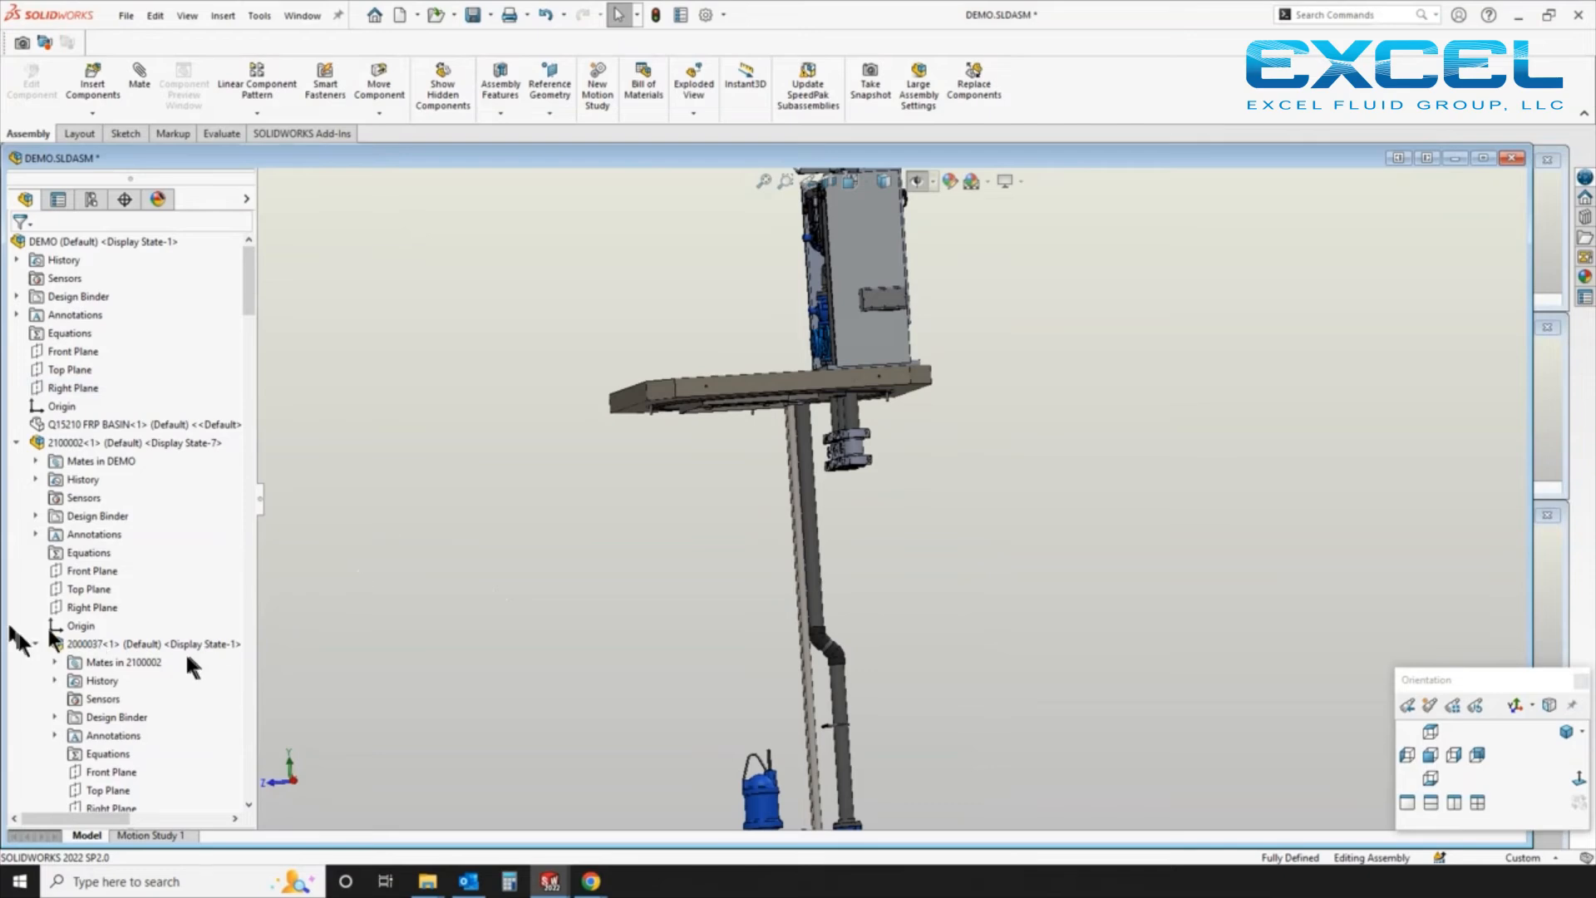
Collapse the expanded components in the tree and flip the alignment of the 6200061 piping's parallel mate
{"action": "left_click", "coordinate": [18, 442]}
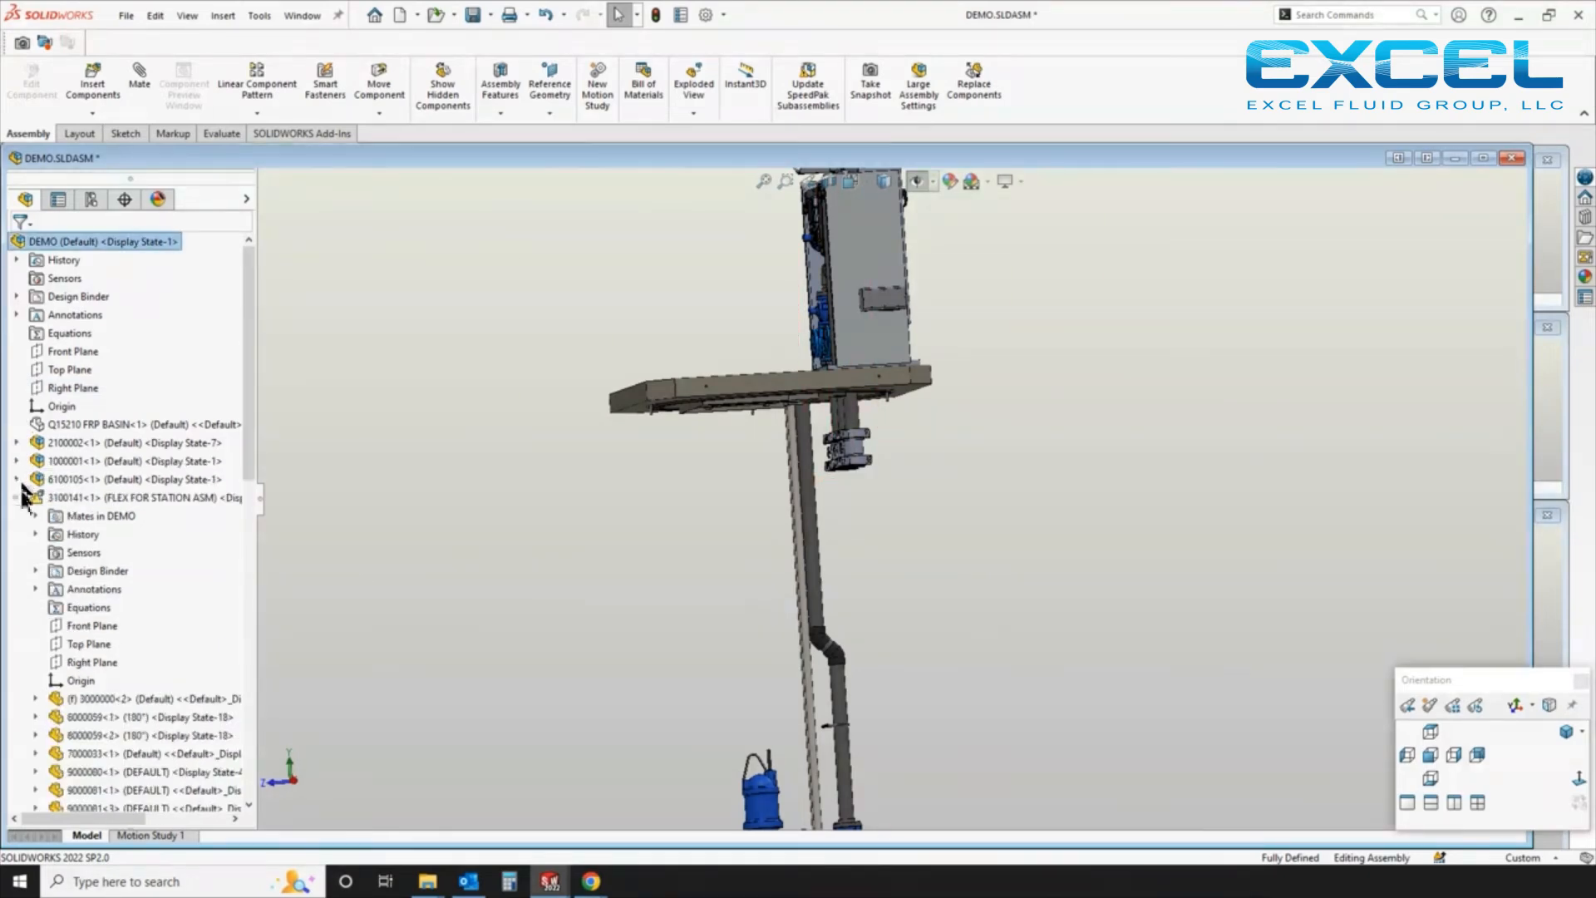
{"action": "left_click", "coordinate": [16, 497]}
{"action": "left_click", "coordinate": [17, 534]}
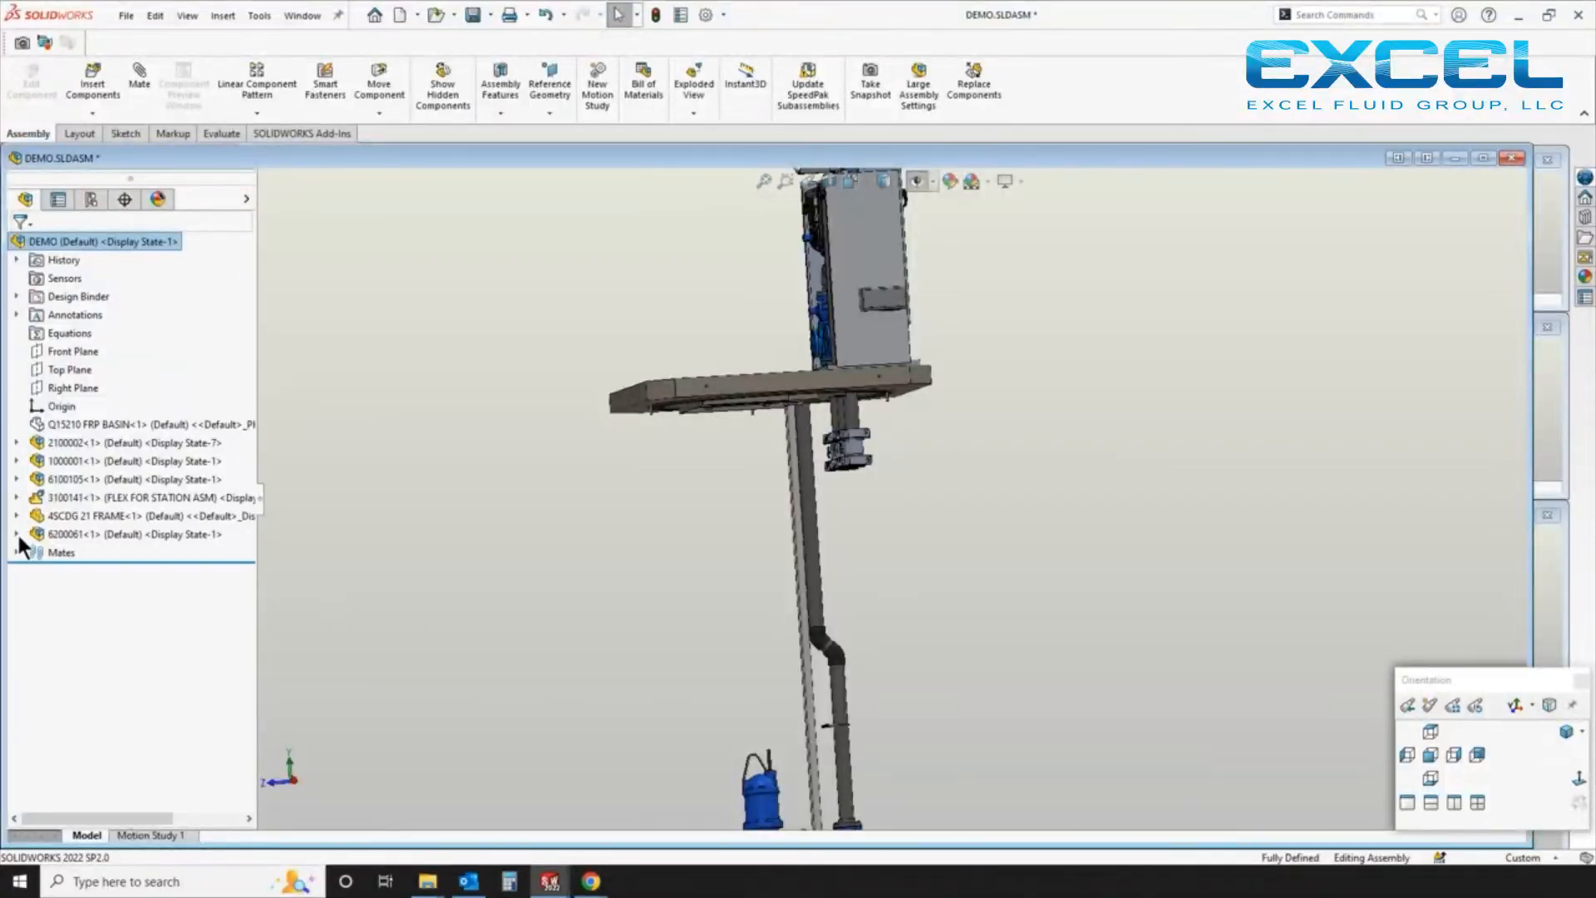
{"action": "left_click", "coordinate": [17, 534]}
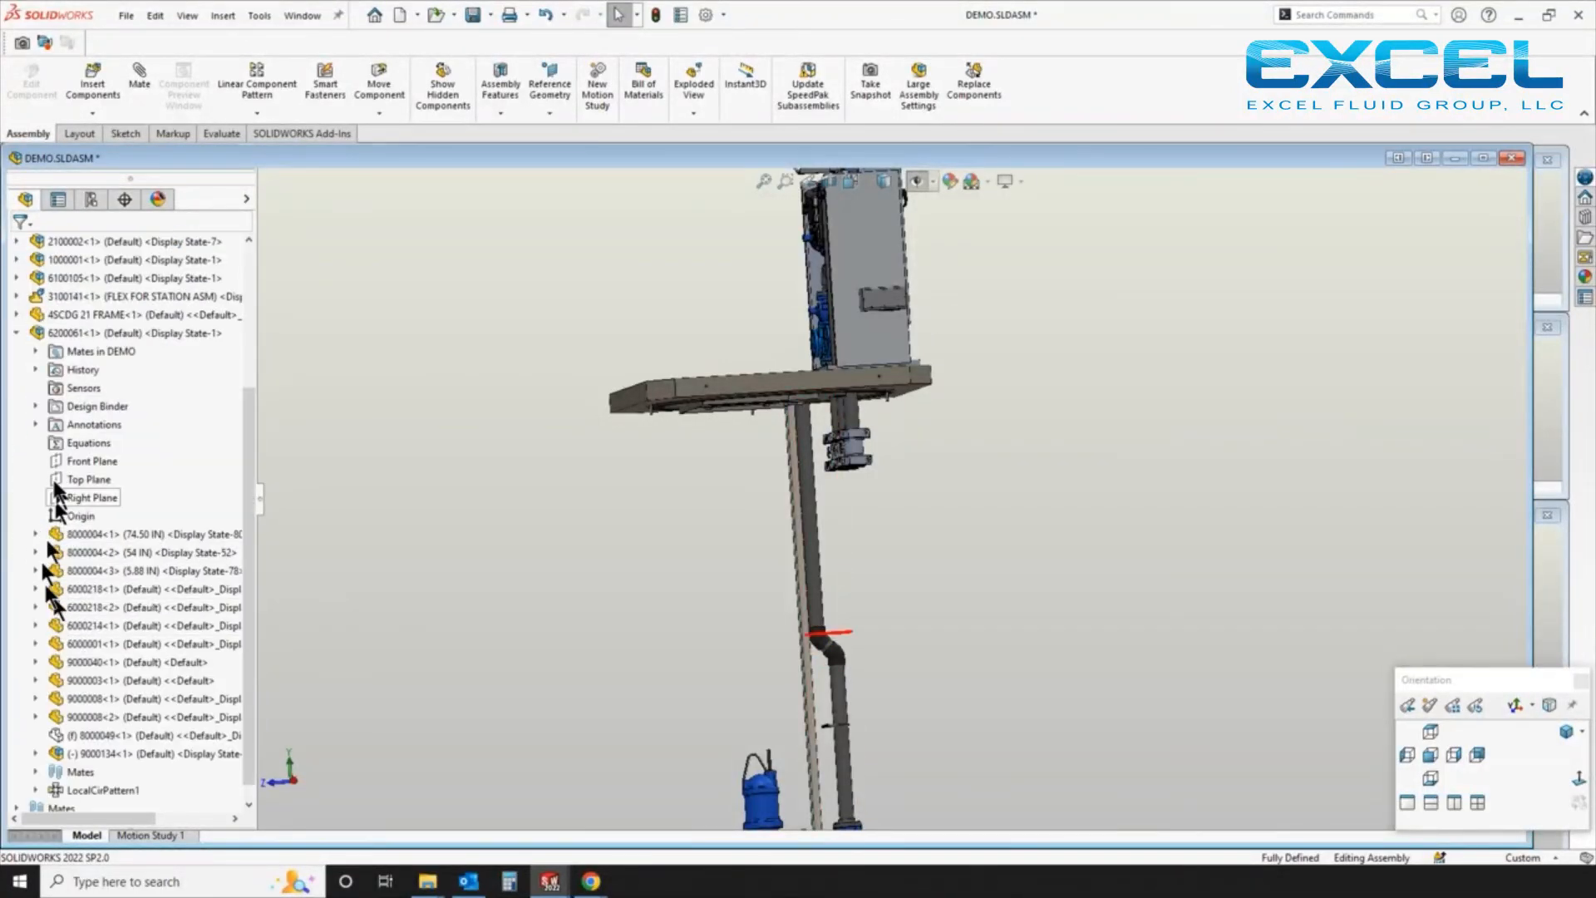
{"action": "left_click", "coordinate": [35, 350]}
{"action": "left_click", "coordinate": [93, 402]}
{"action": "right_click", "coordinate": [93, 402]}
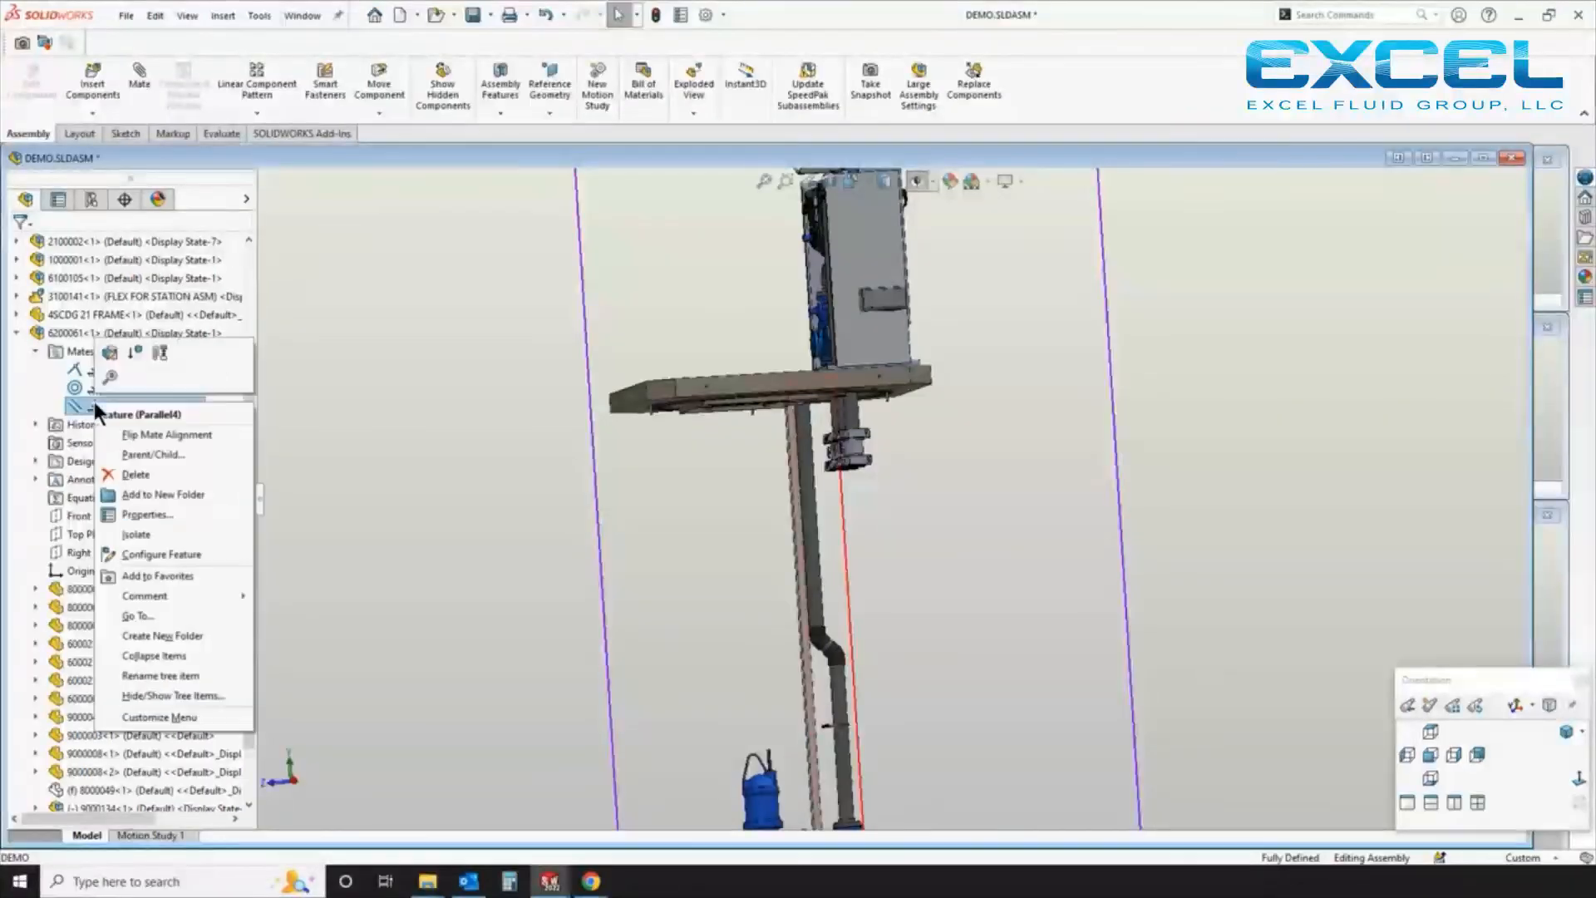
{"action": "left_click", "coordinate": [117, 435]}
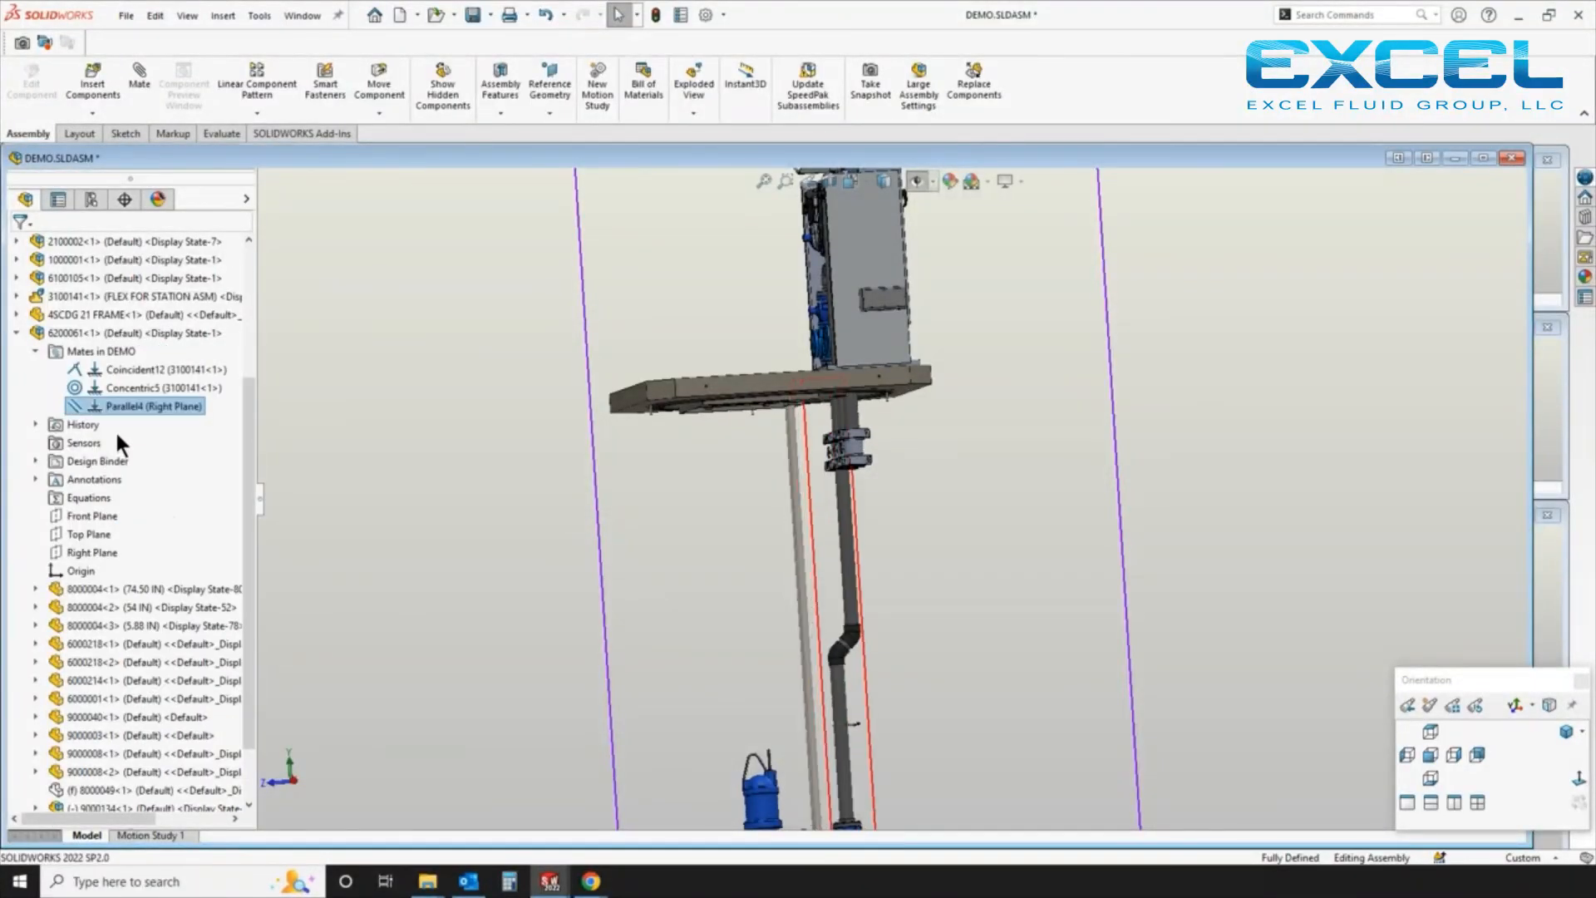
Examine the mated discharge piping from several angles and highlight the 6200061, 4SCDG 21 FRAME, 3100141 and 6100105 components in the assembly
{"action": "middle_click_drag", "start_coordinate": [788, 513], "coordinate": [833, 469]}
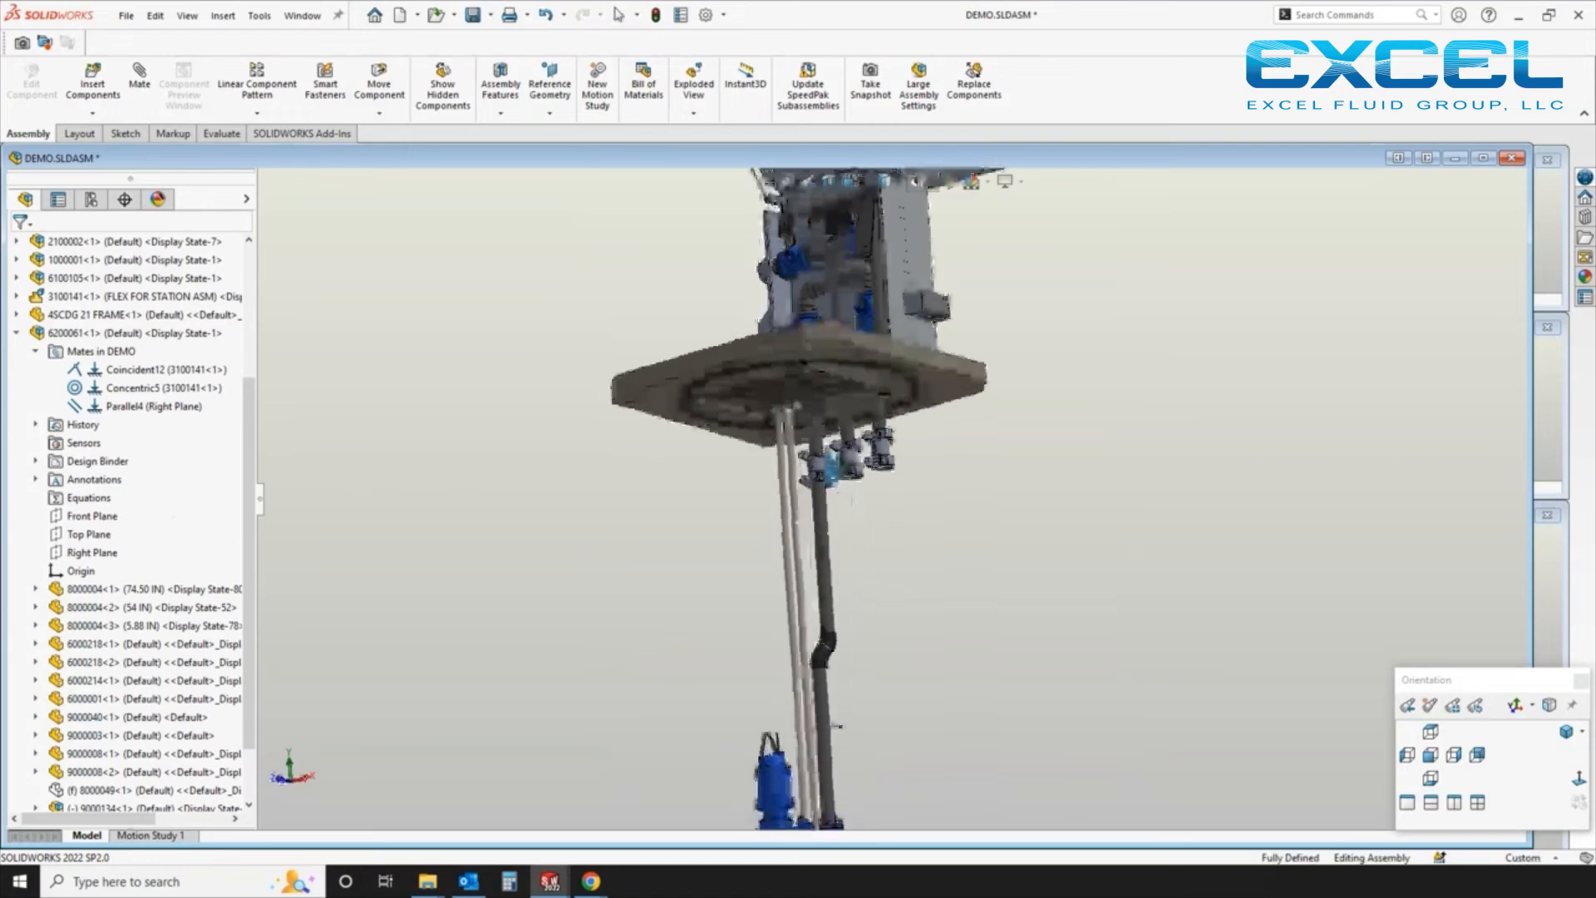
{"action": "scroll", "coordinate": [878, 571], "scroll_direction": "up", "scroll_amount": 3}
{"action": "middle_click_drag", "start_coordinate": [877, 571], "coordinate": [848, 641]}
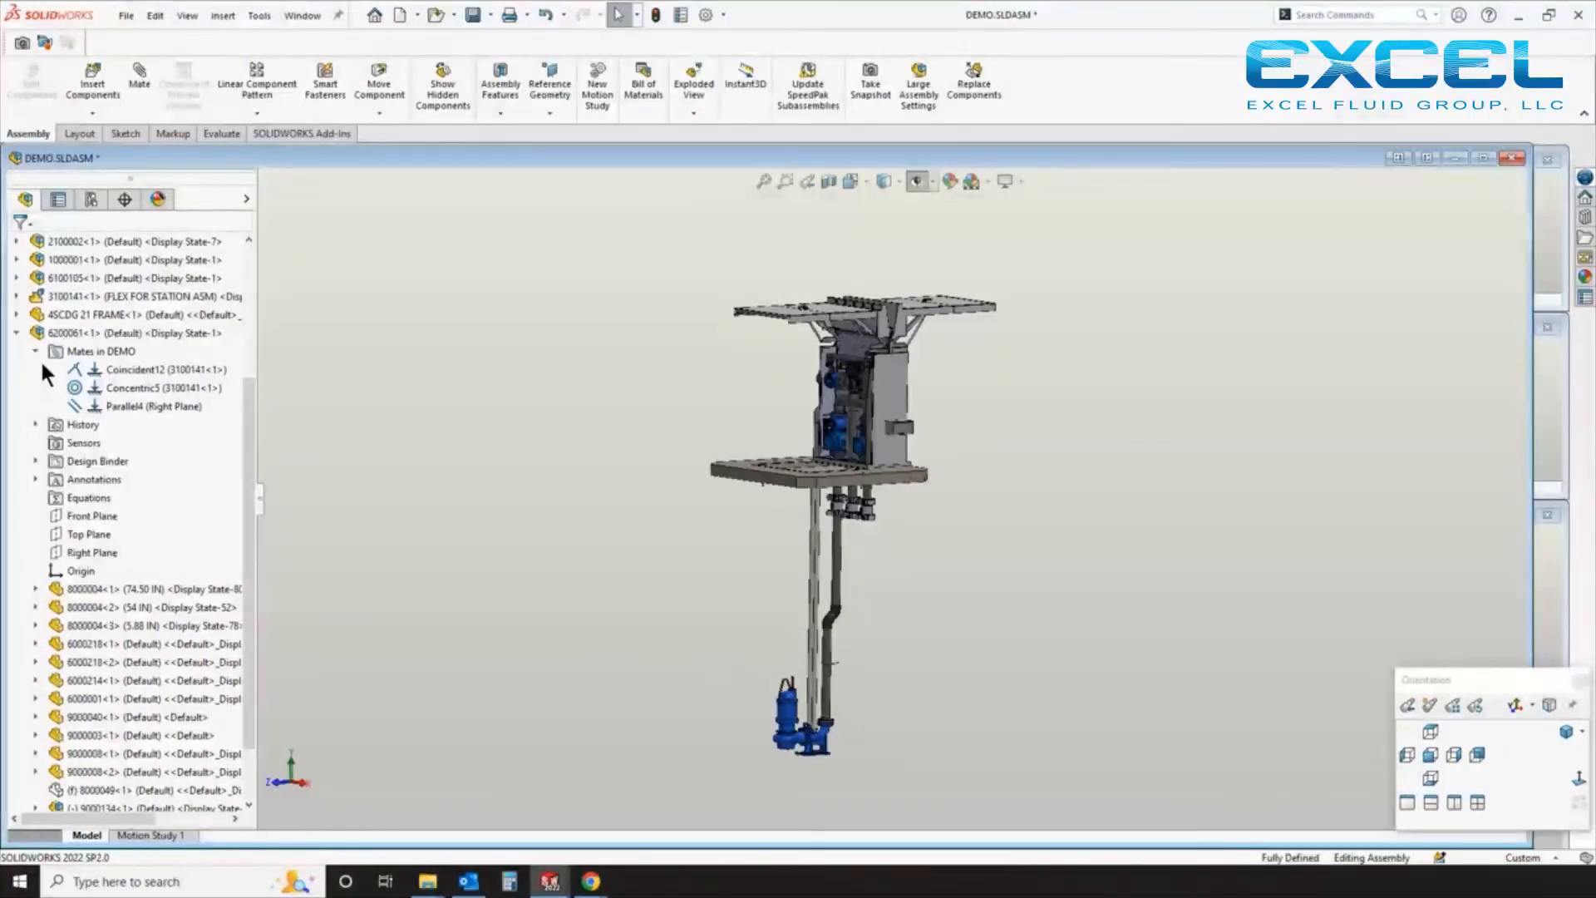
{"action": "scroll", "coordinate": [832, 696], "scroll_direction": "down", "scroll_amount": 2}
{"action": "scroll", "coordinate": [838, 662], "scroll_direction": "up", "scroll_amount": 1}
{"action": "middle_click_drag", "start_coordinate": [843, 653], "coordinate": [871, 665]}
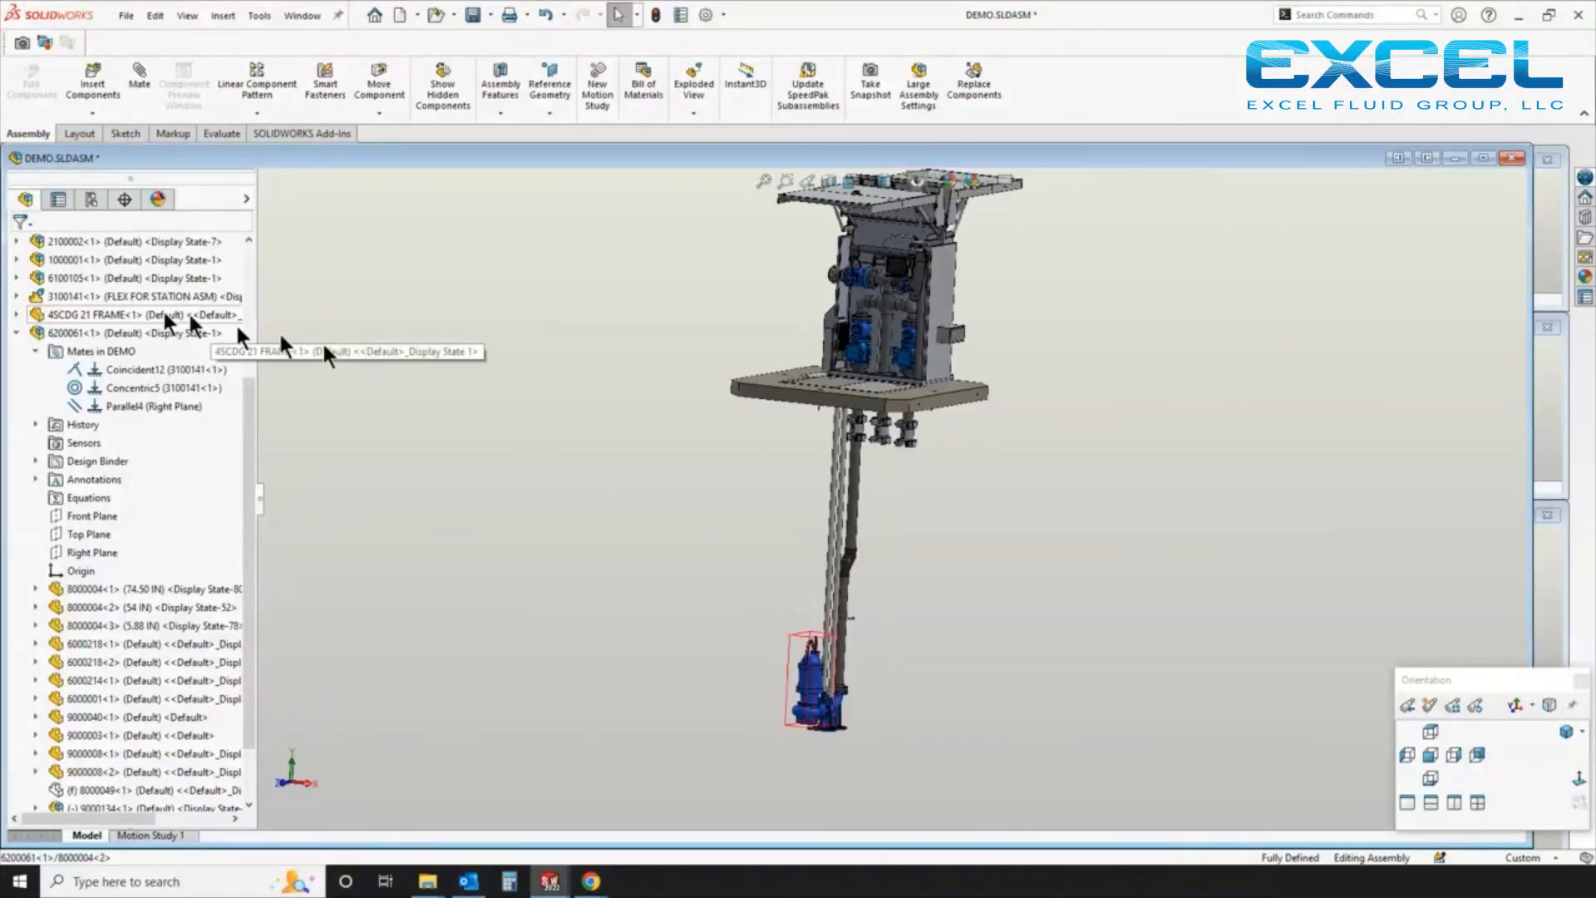
{"action": "left_click", "coordinate": [15, 333]}
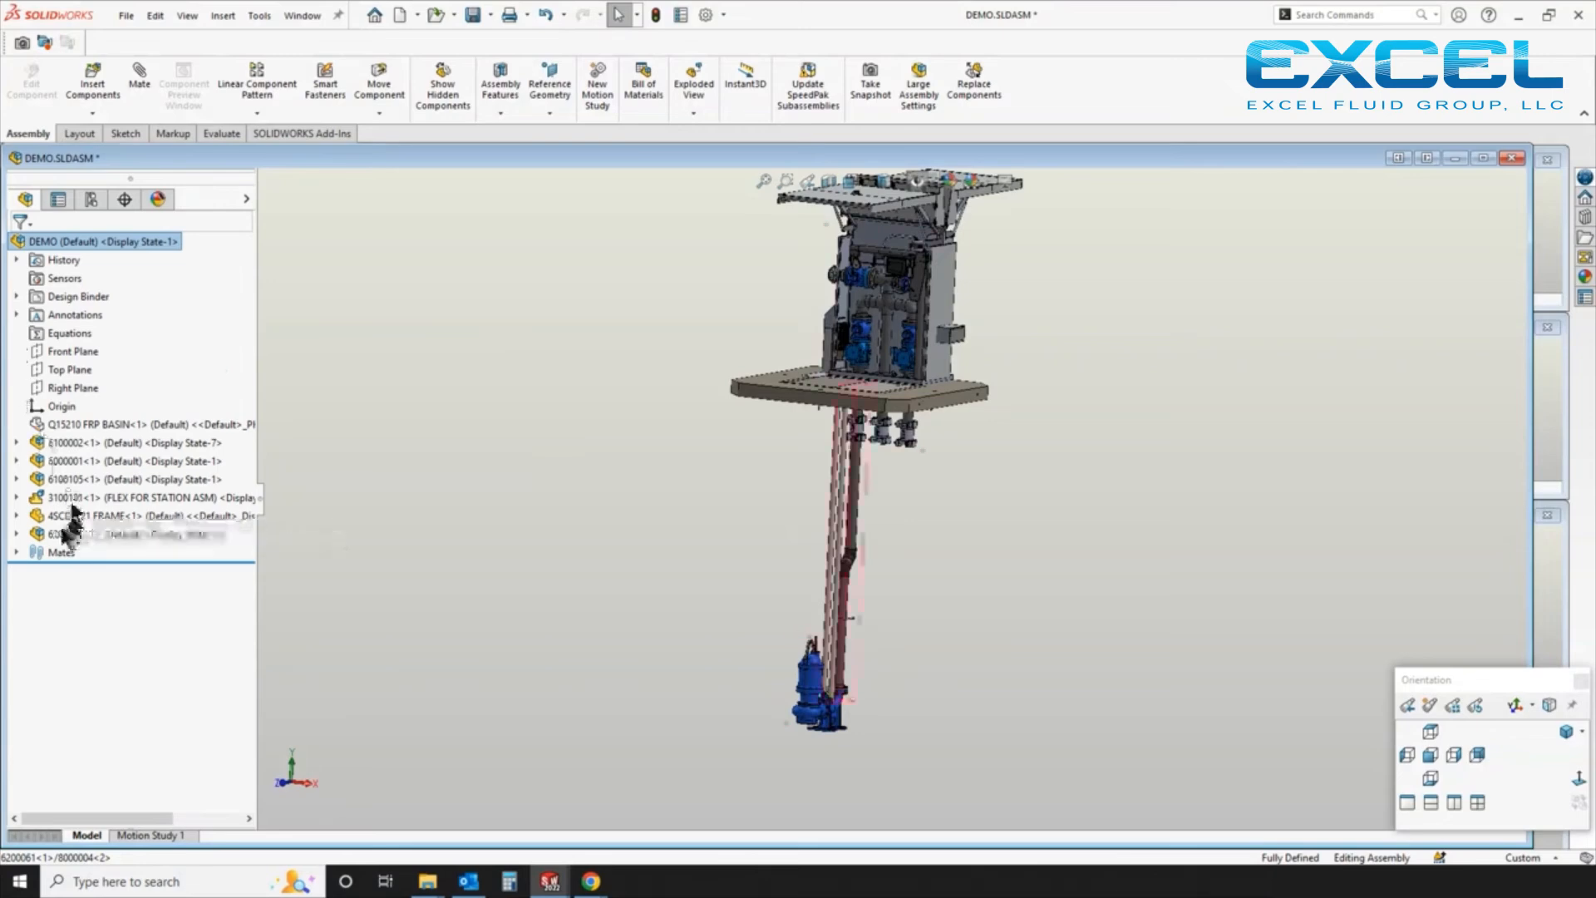
{"action": "left_click", "coordinate": [52, 533]}
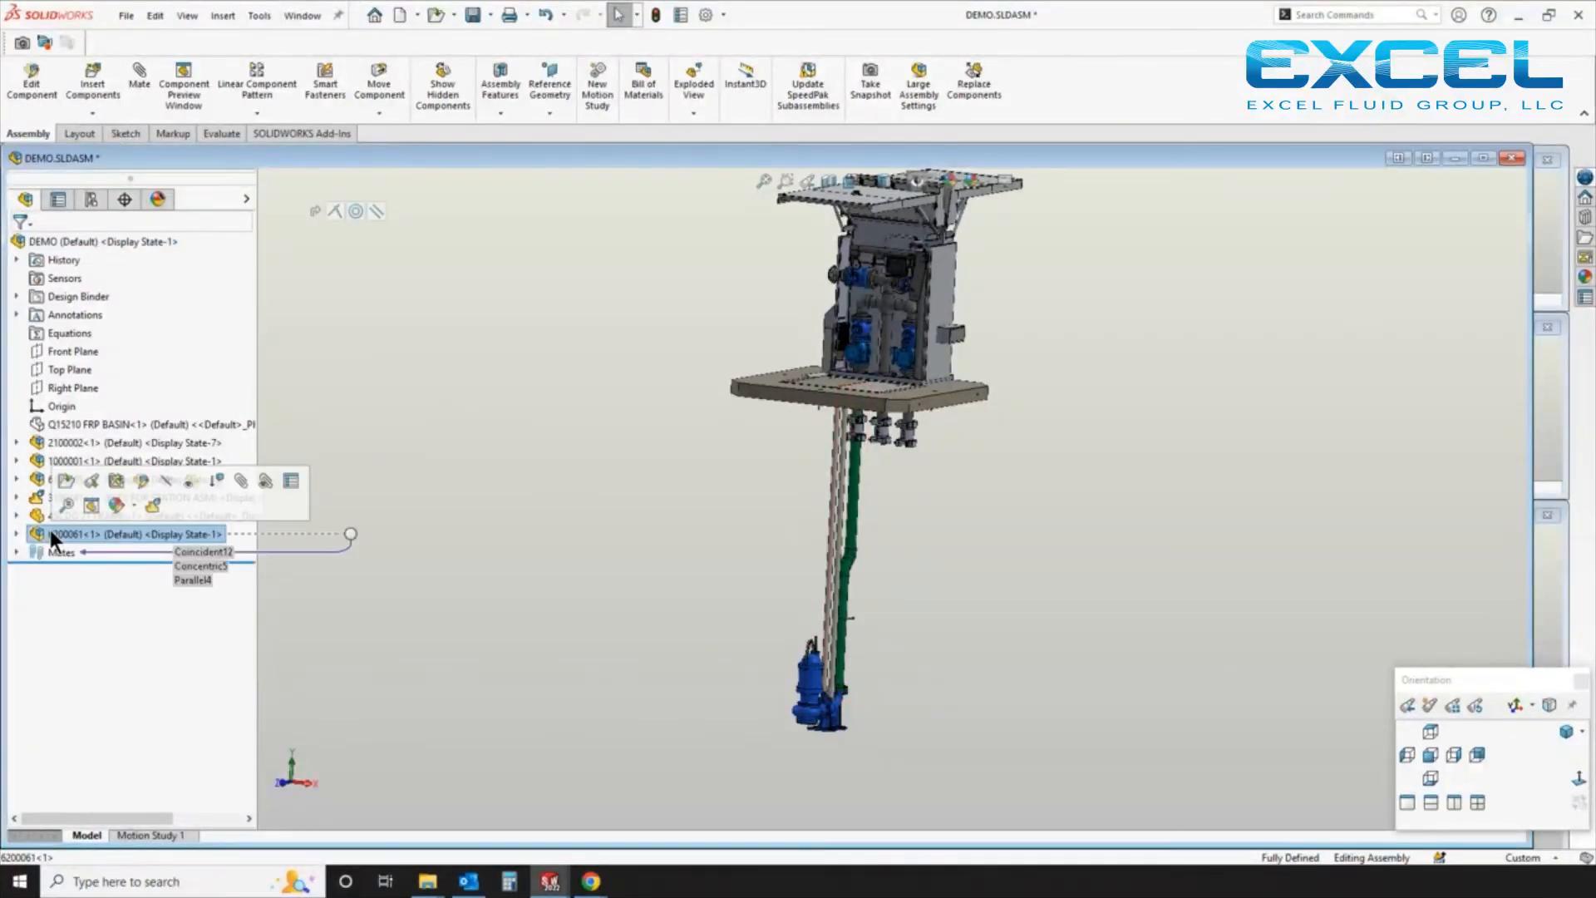
{"action": "left_click", "coordinate": [43, 513]}
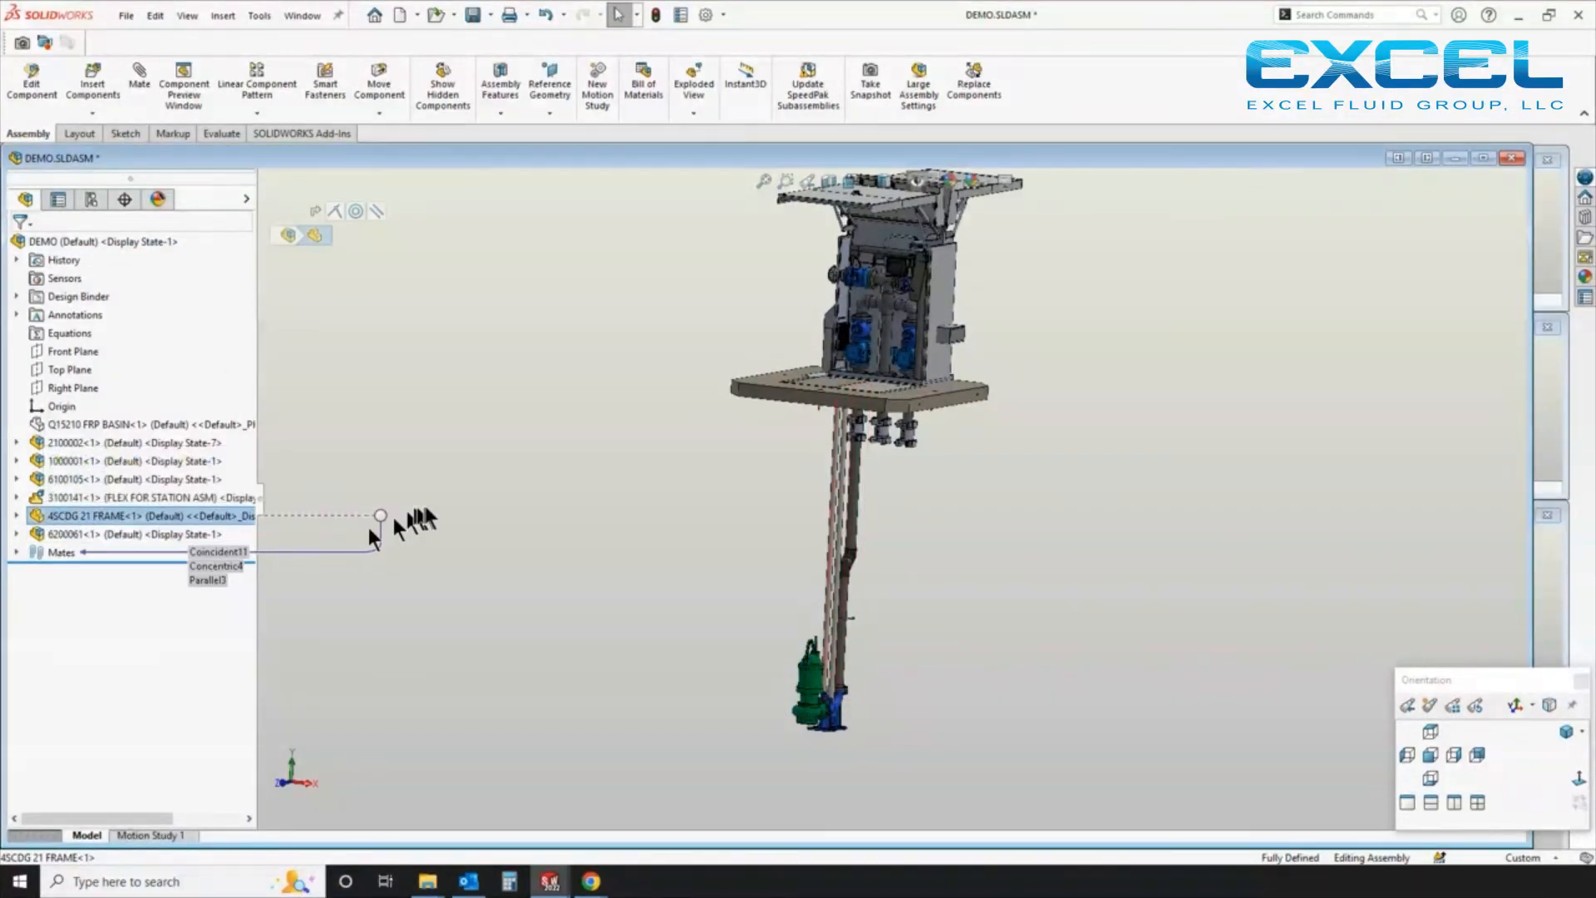
{"action": "left_click", "coordinate": [398, 522]}
{"action": "left_click", "coordinate": [54, 490]}
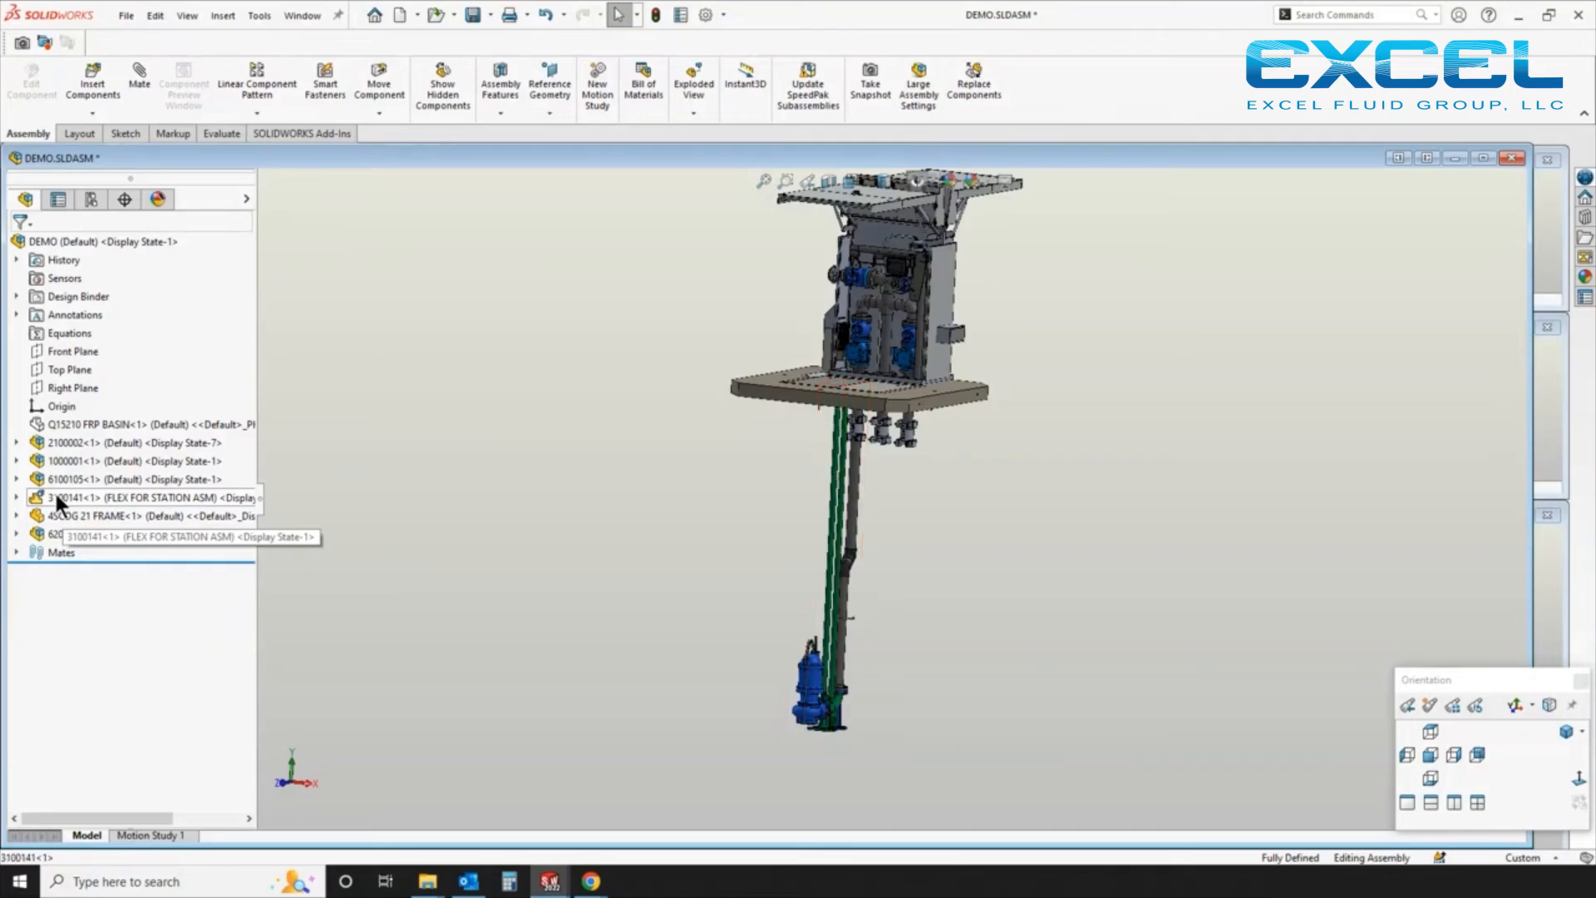
{"action": "left_click", "coordinate": [42, 477]}
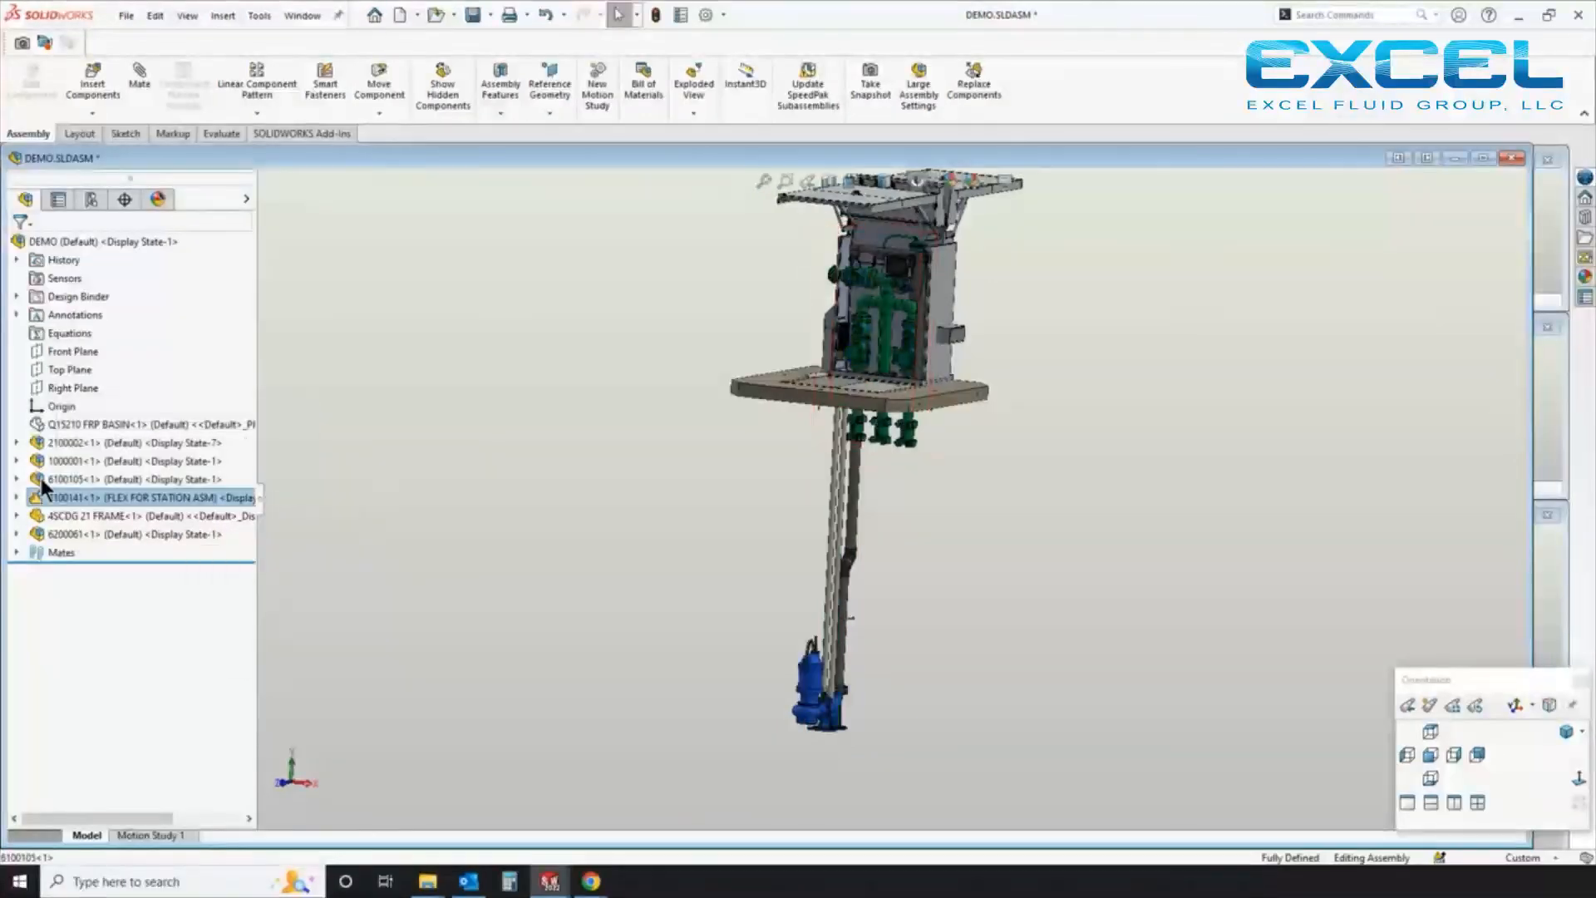
{"action": "left_click", "coordinate": [381, 547]}
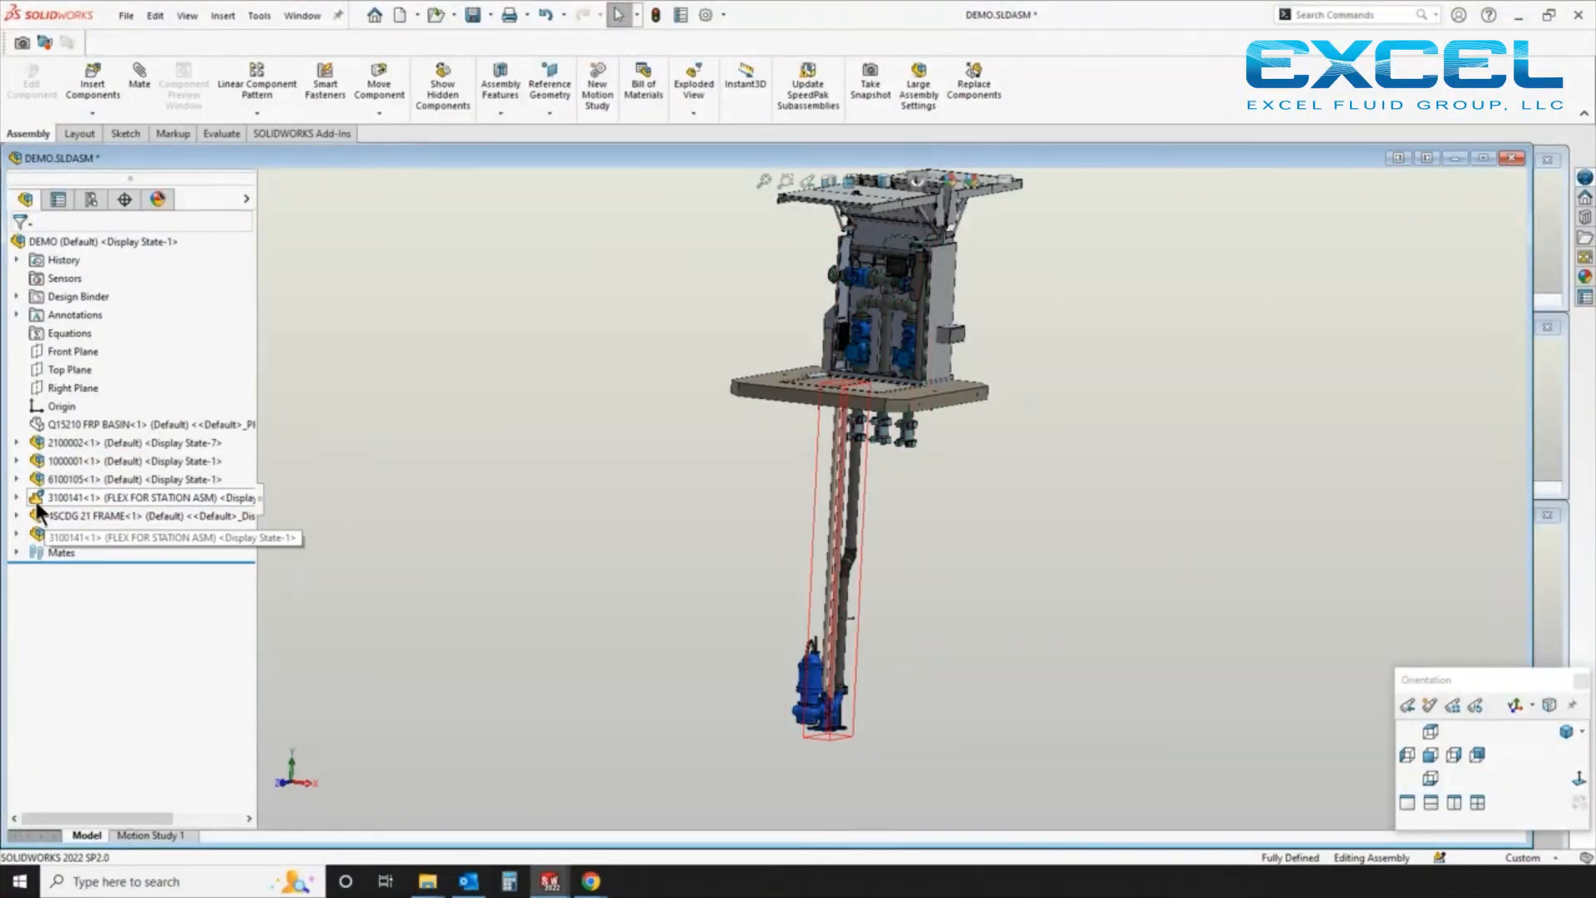
{"action": "left_click", "coordinate": [35, 502]}
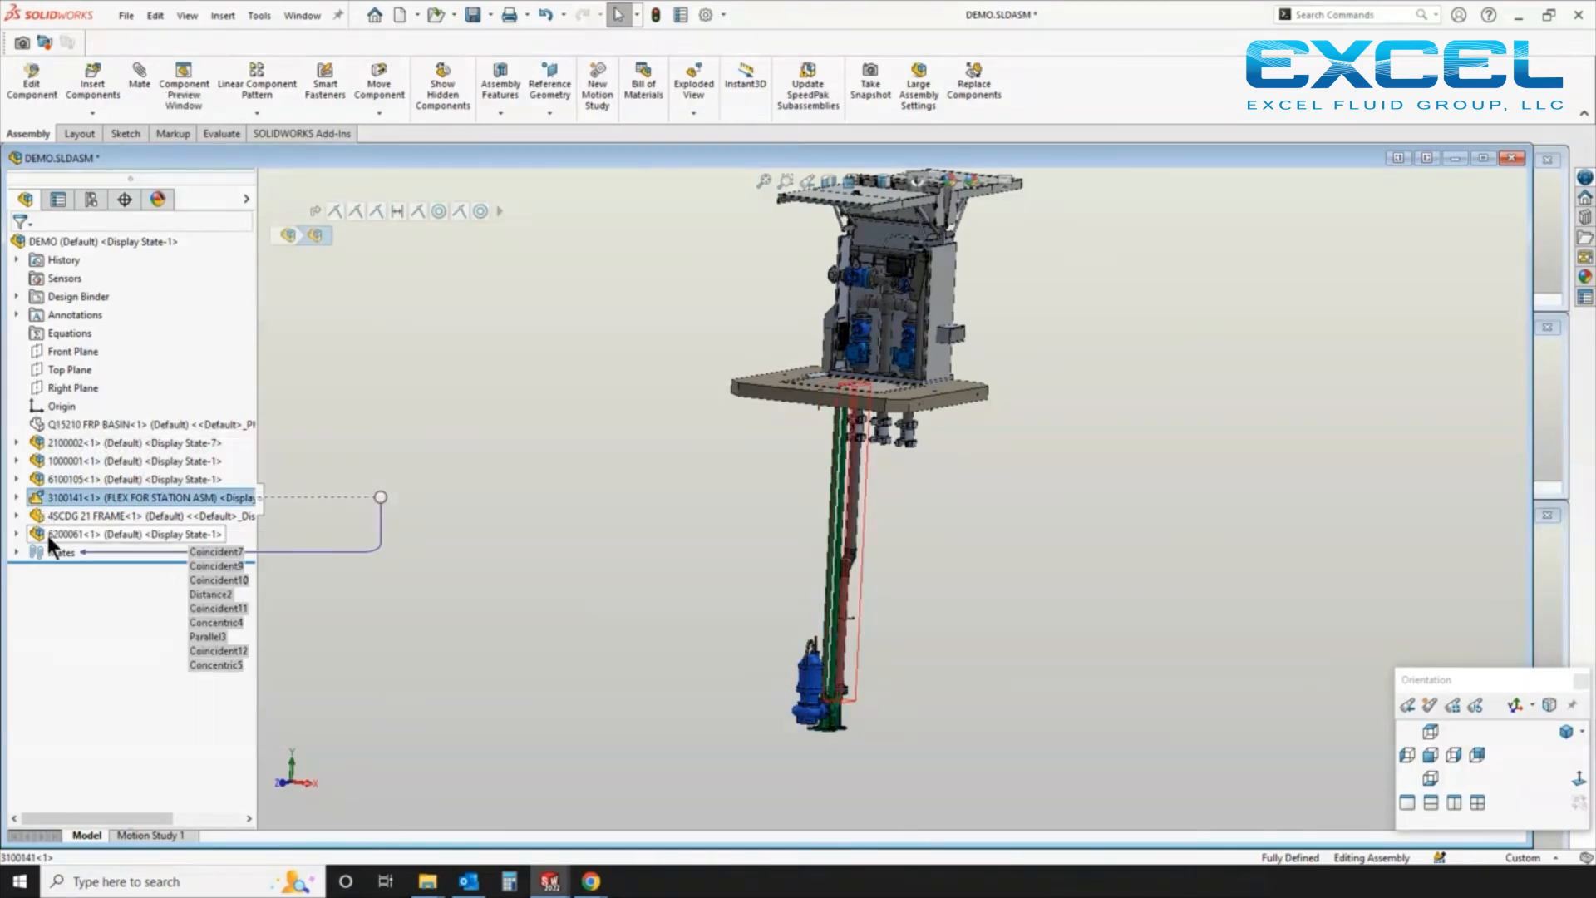
Linearly pattern the 3100141, 4SCDG 21 FRAME and 6200061 components along the Right Plane direction with 2 instances spaced 26.25 in
{"action": "left_click", "coordinate": [48, 534], "text": "shift"}
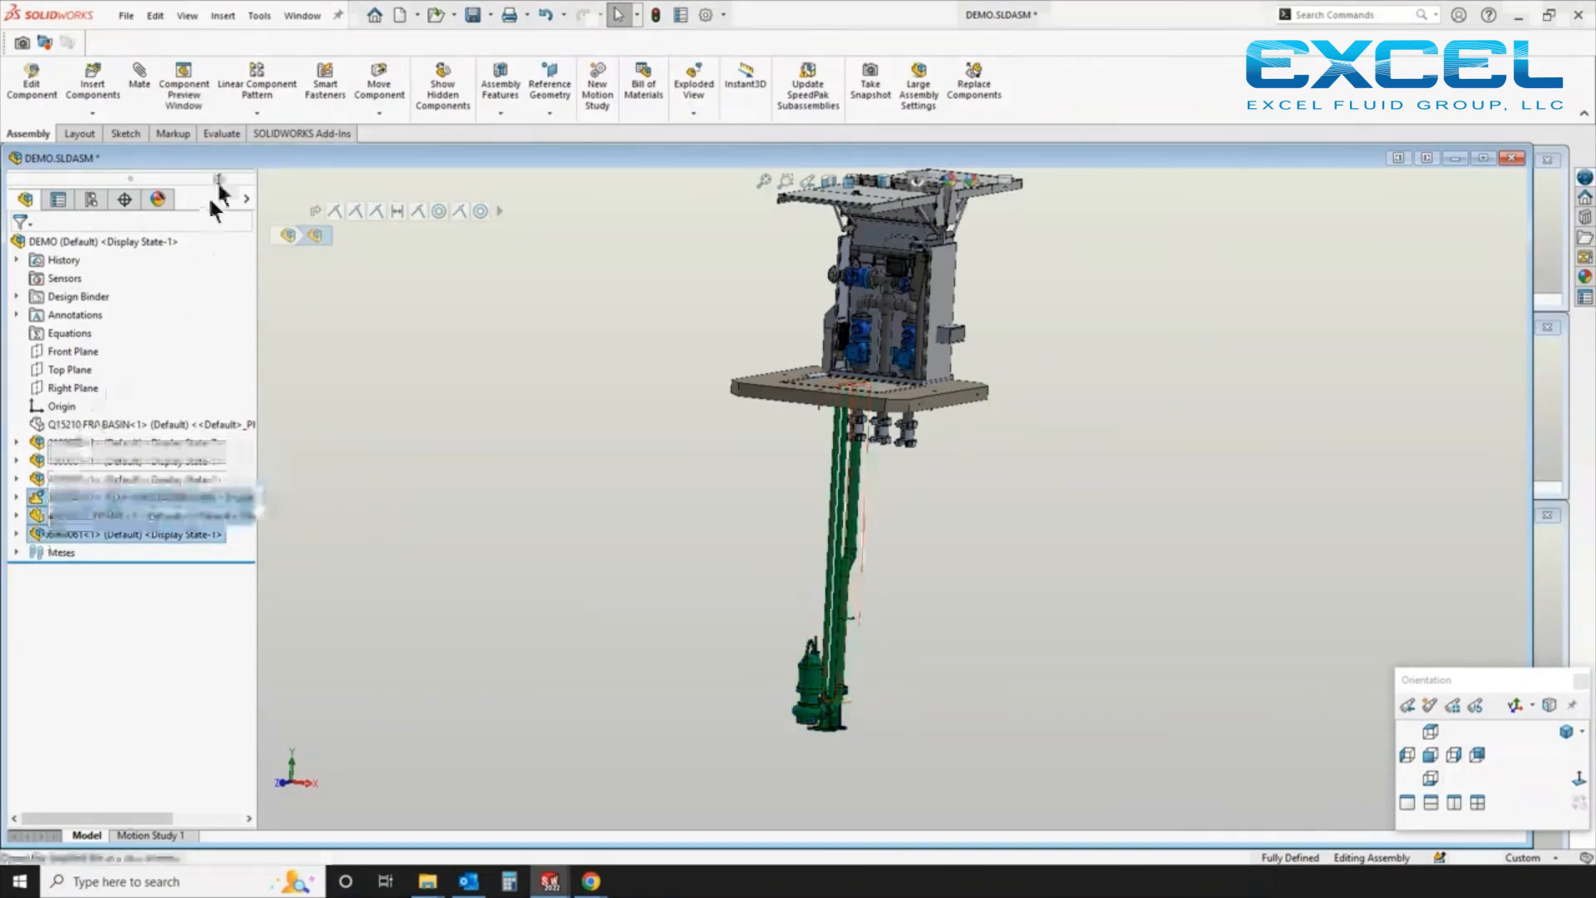
{"action": "left_click", "coordinate": [262, 90]}
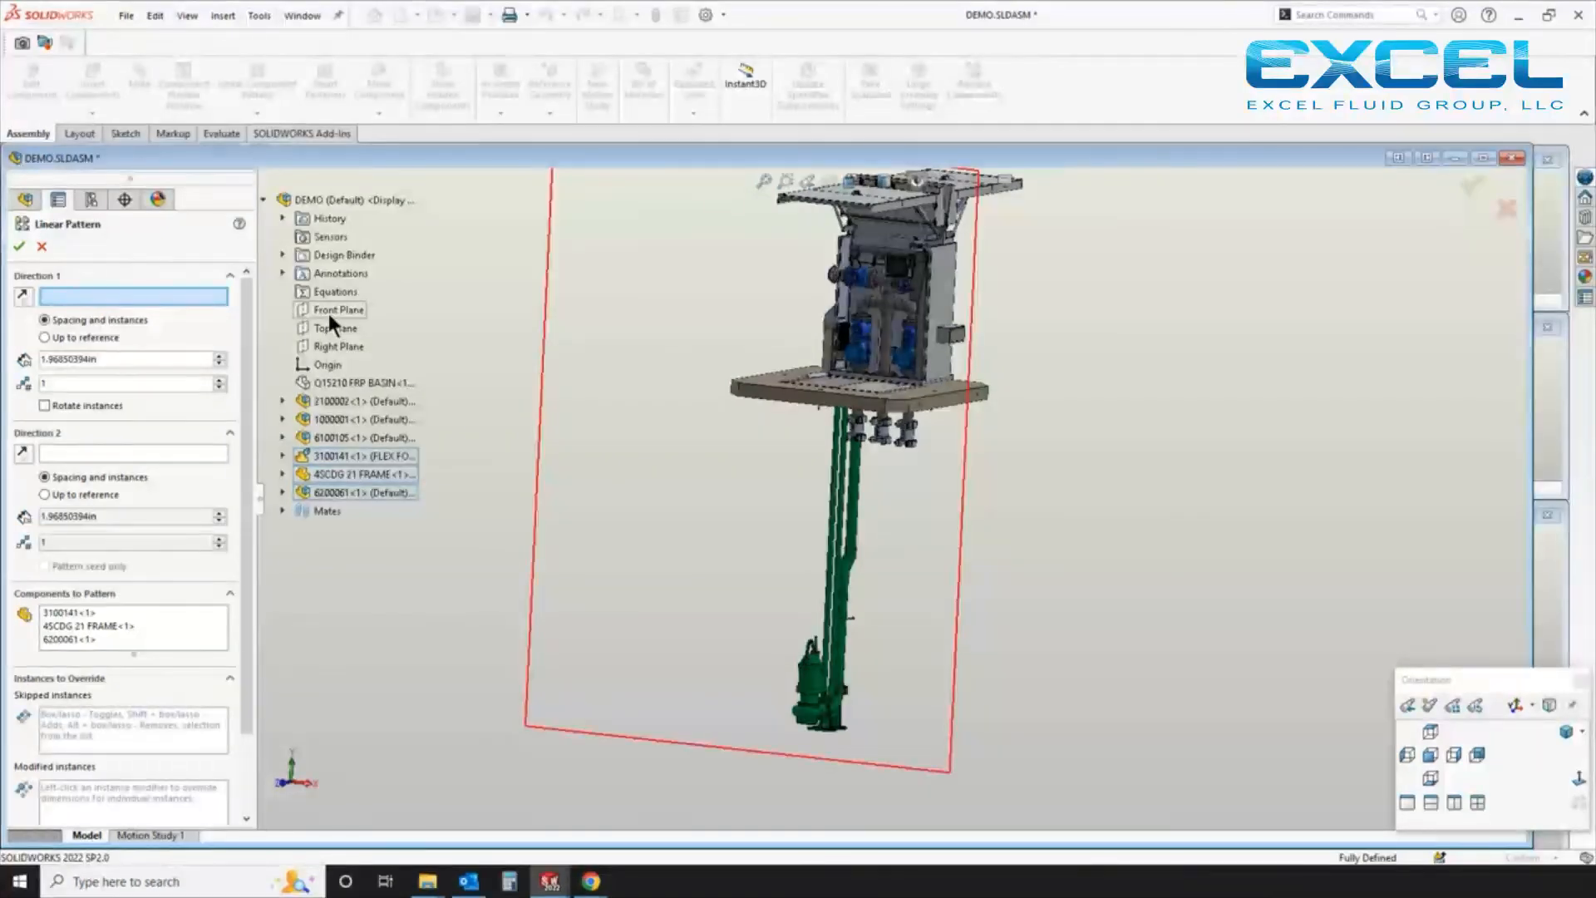
{"action": "left_click", "coordinate": [322, 347]}
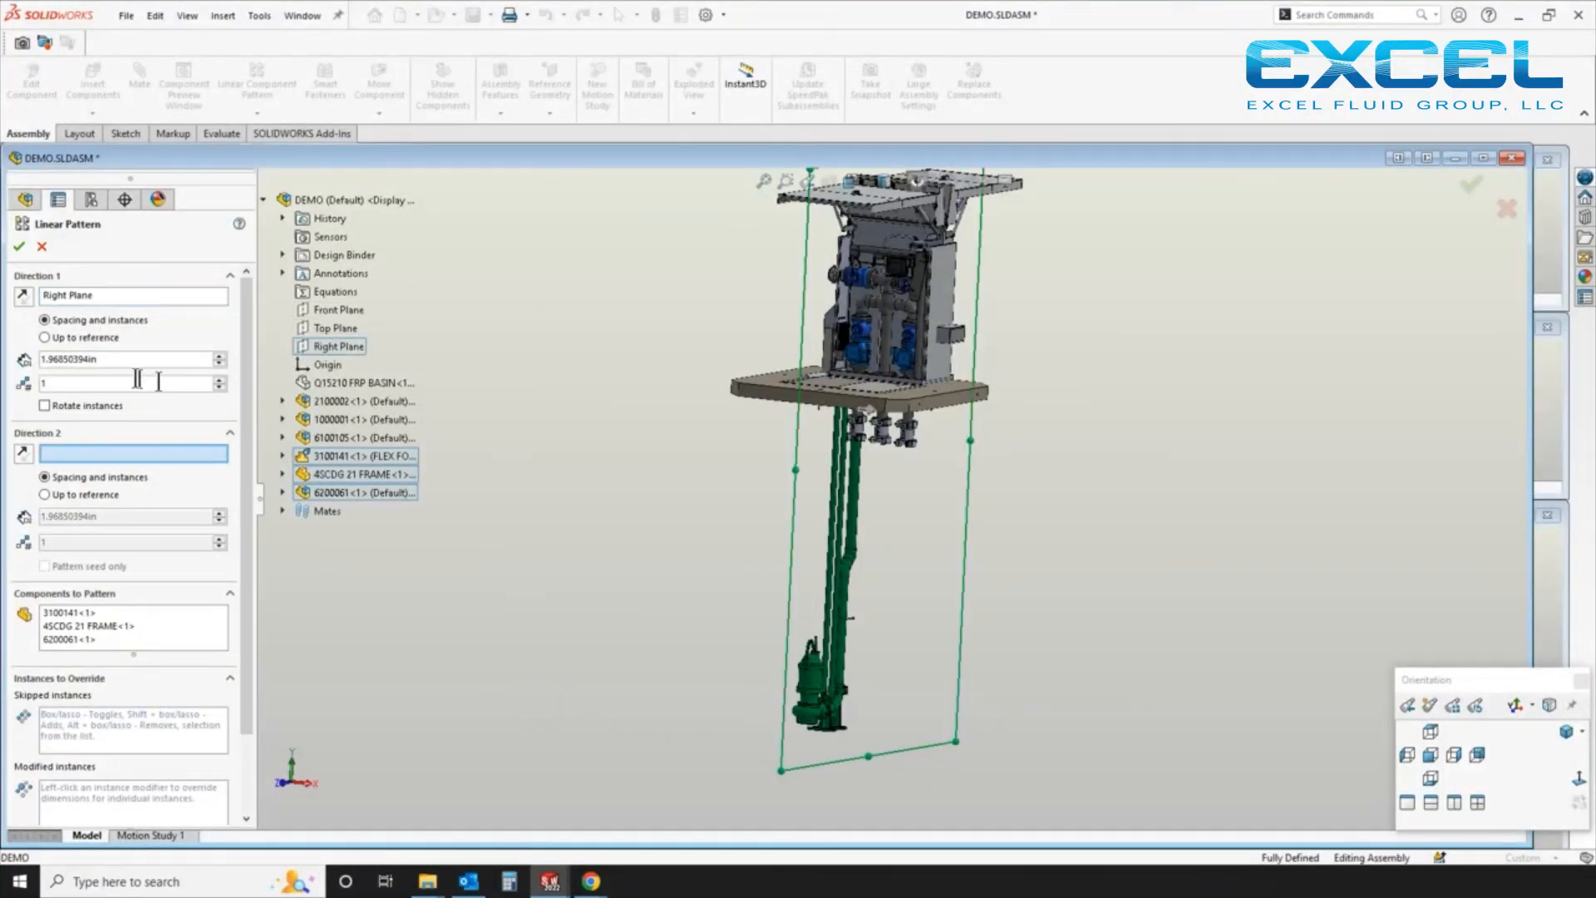
{"action": "left_click", "coordinate": [219, 379]}
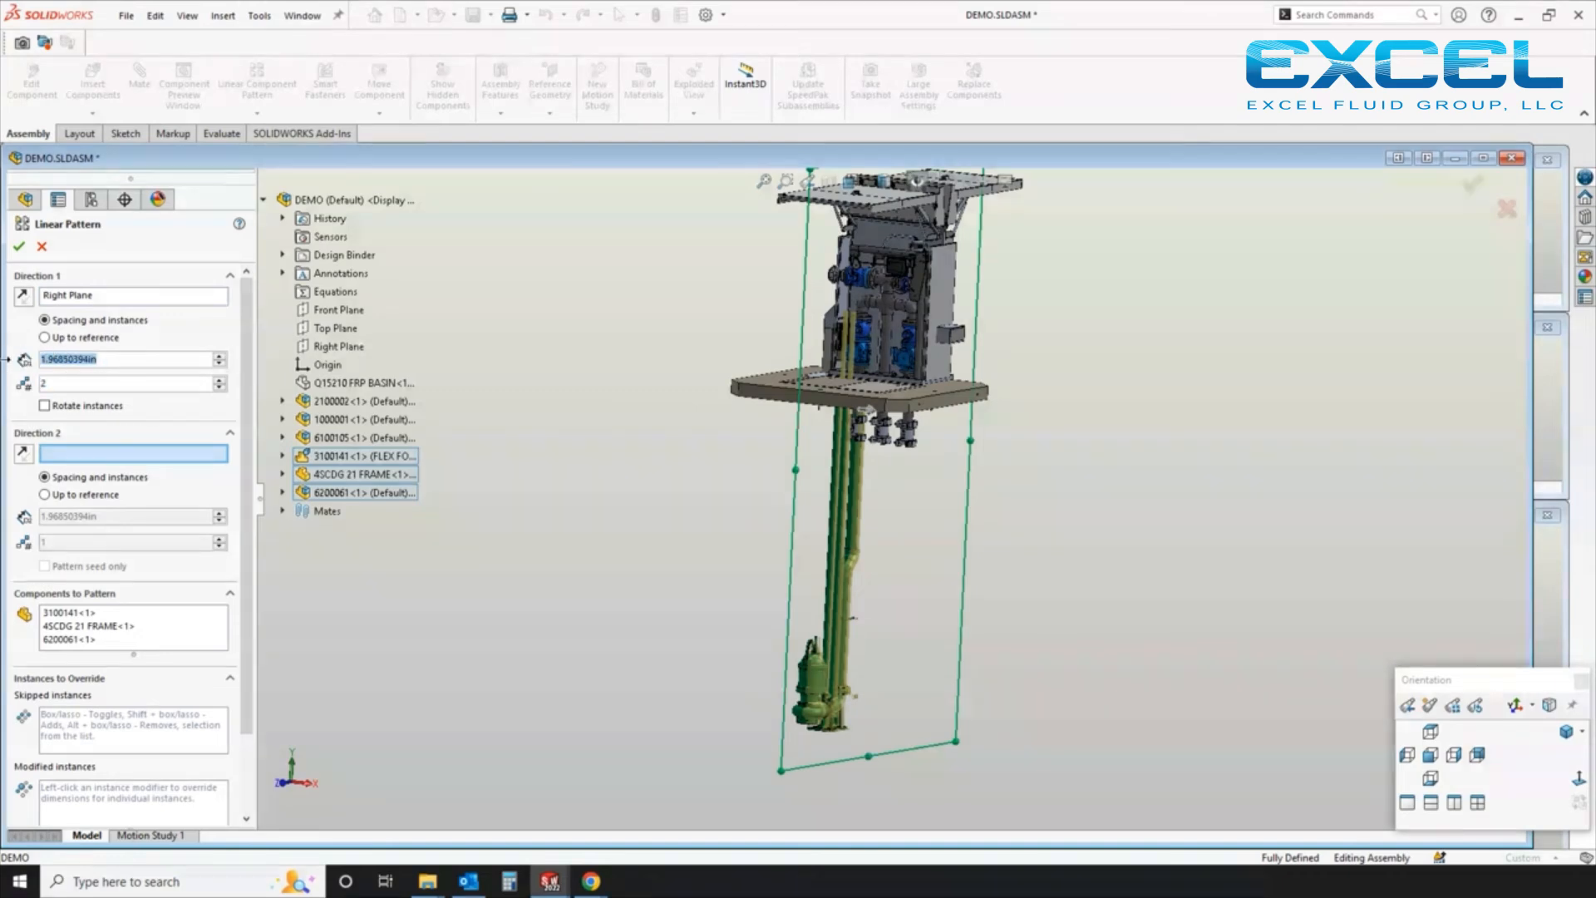
{"action": "type", "text": "26.25"}
{"action": "key", "text": "Return"}
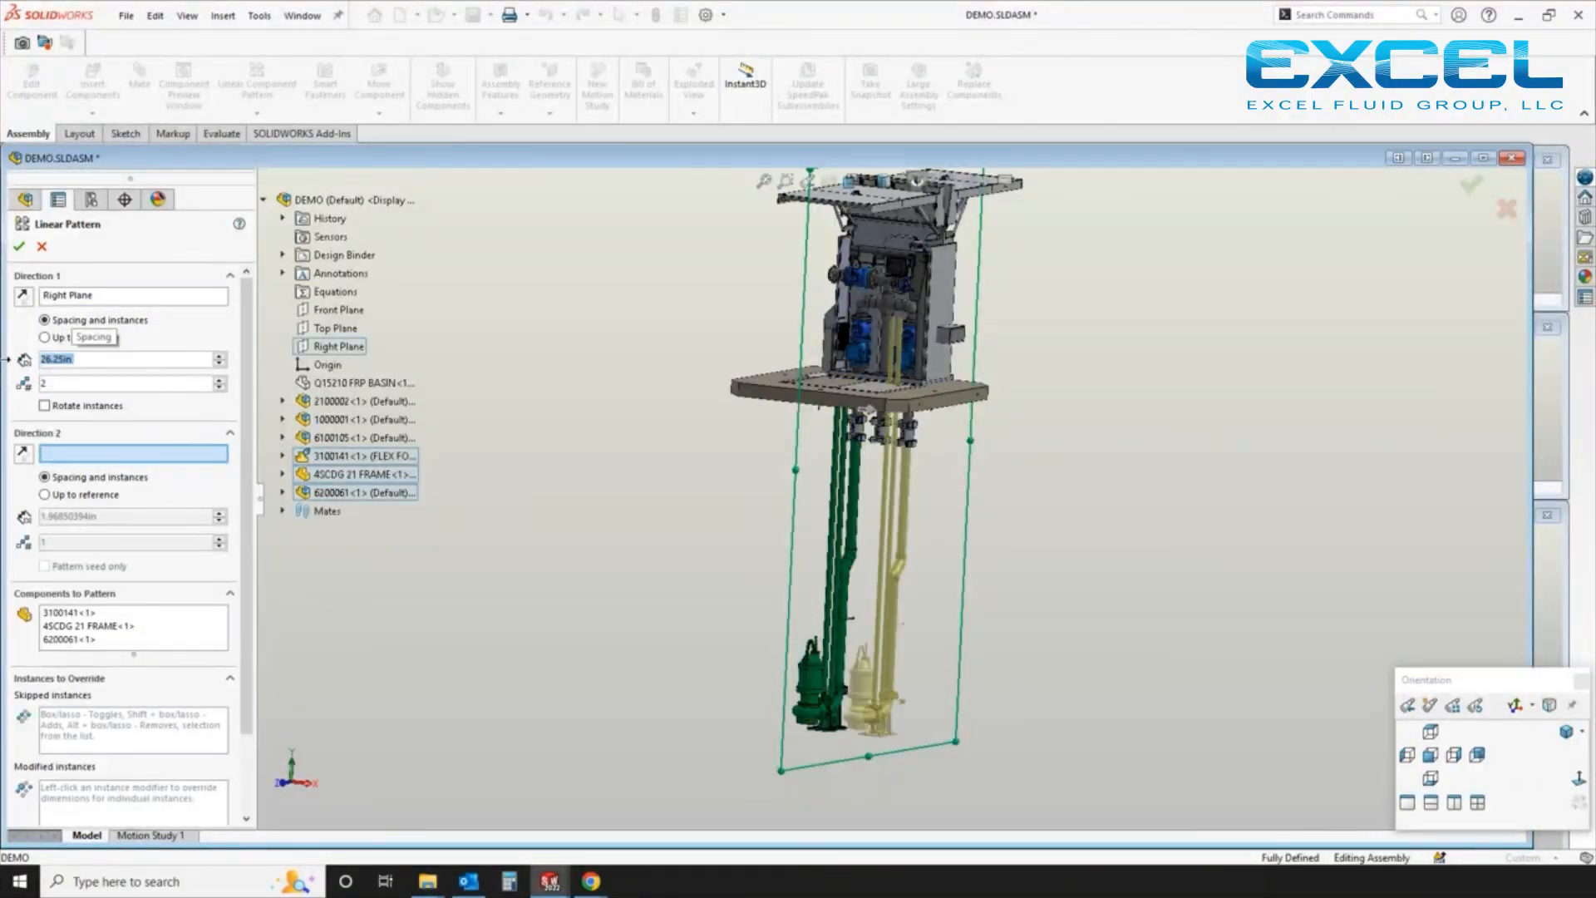
{"action": "left_click", "coordinate": [17, 246]}
{"action": "middle_click_drag", "start_coordinate": [425, 519], "coordinate": [390, 516]}
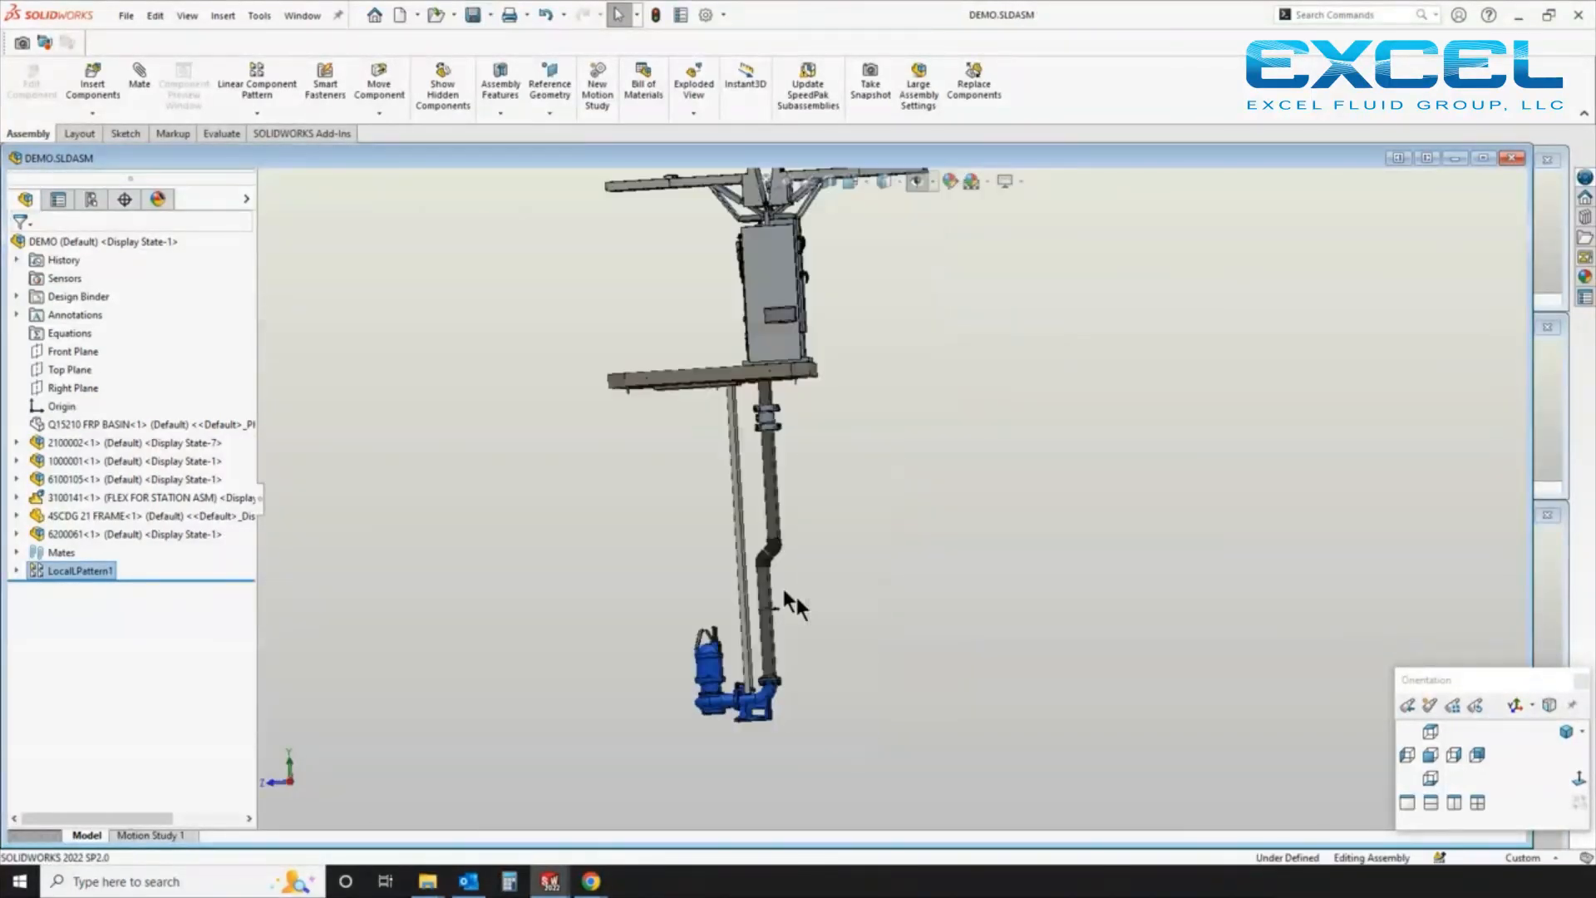
{"action": "middle_click_drag", "start_coordinate": [794, 592], "coordinate": [855, 610]}
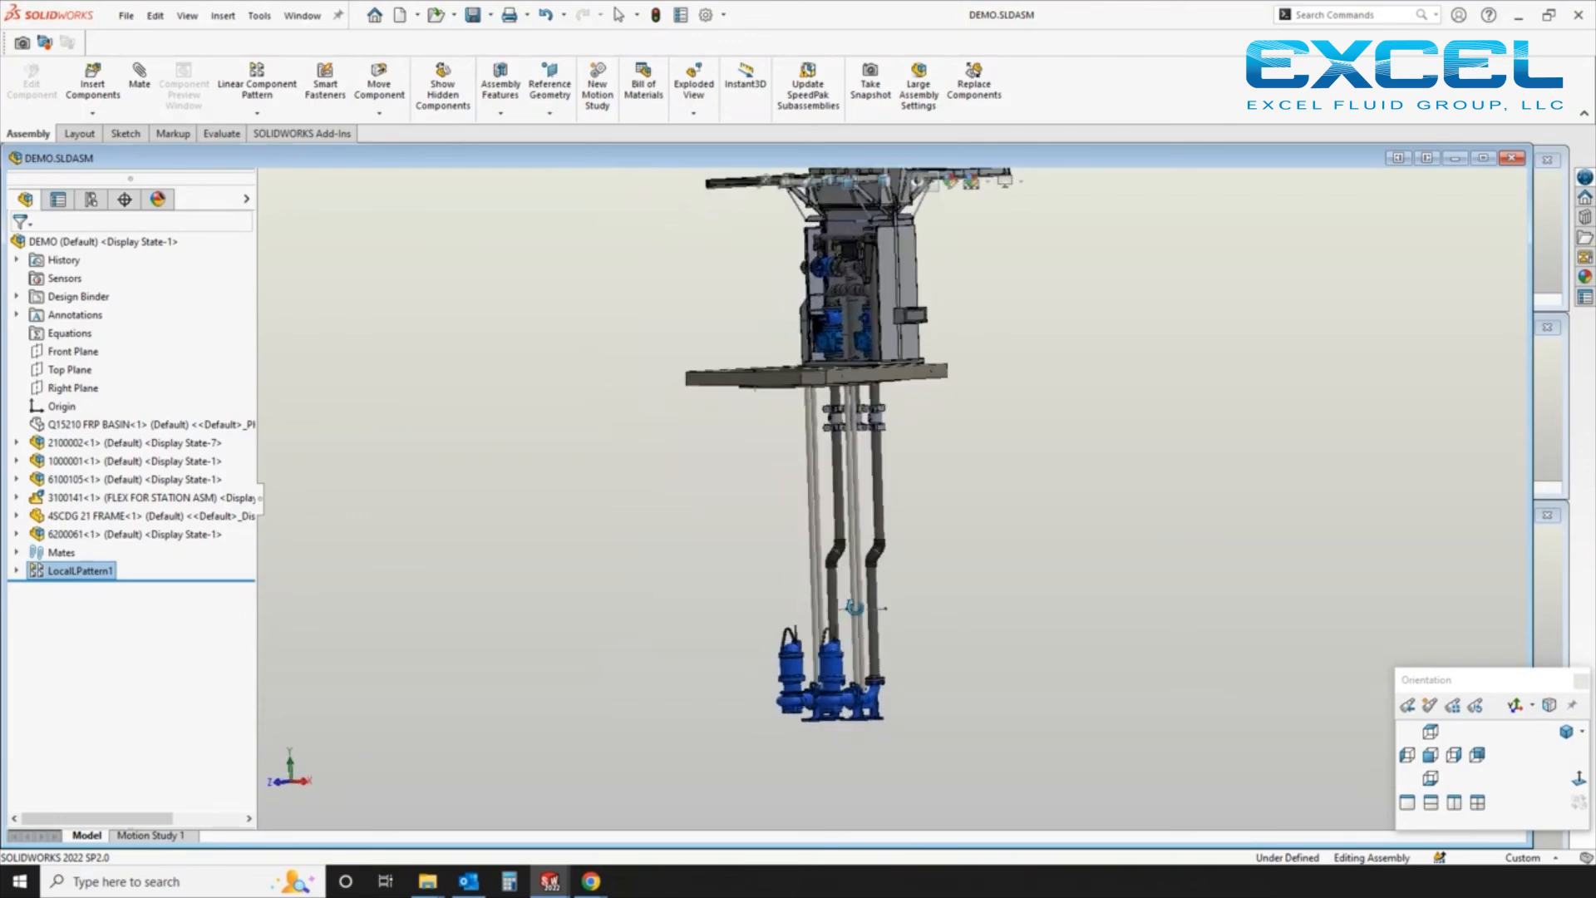
{"action": "left_click", "coordinate": [710, 582]}
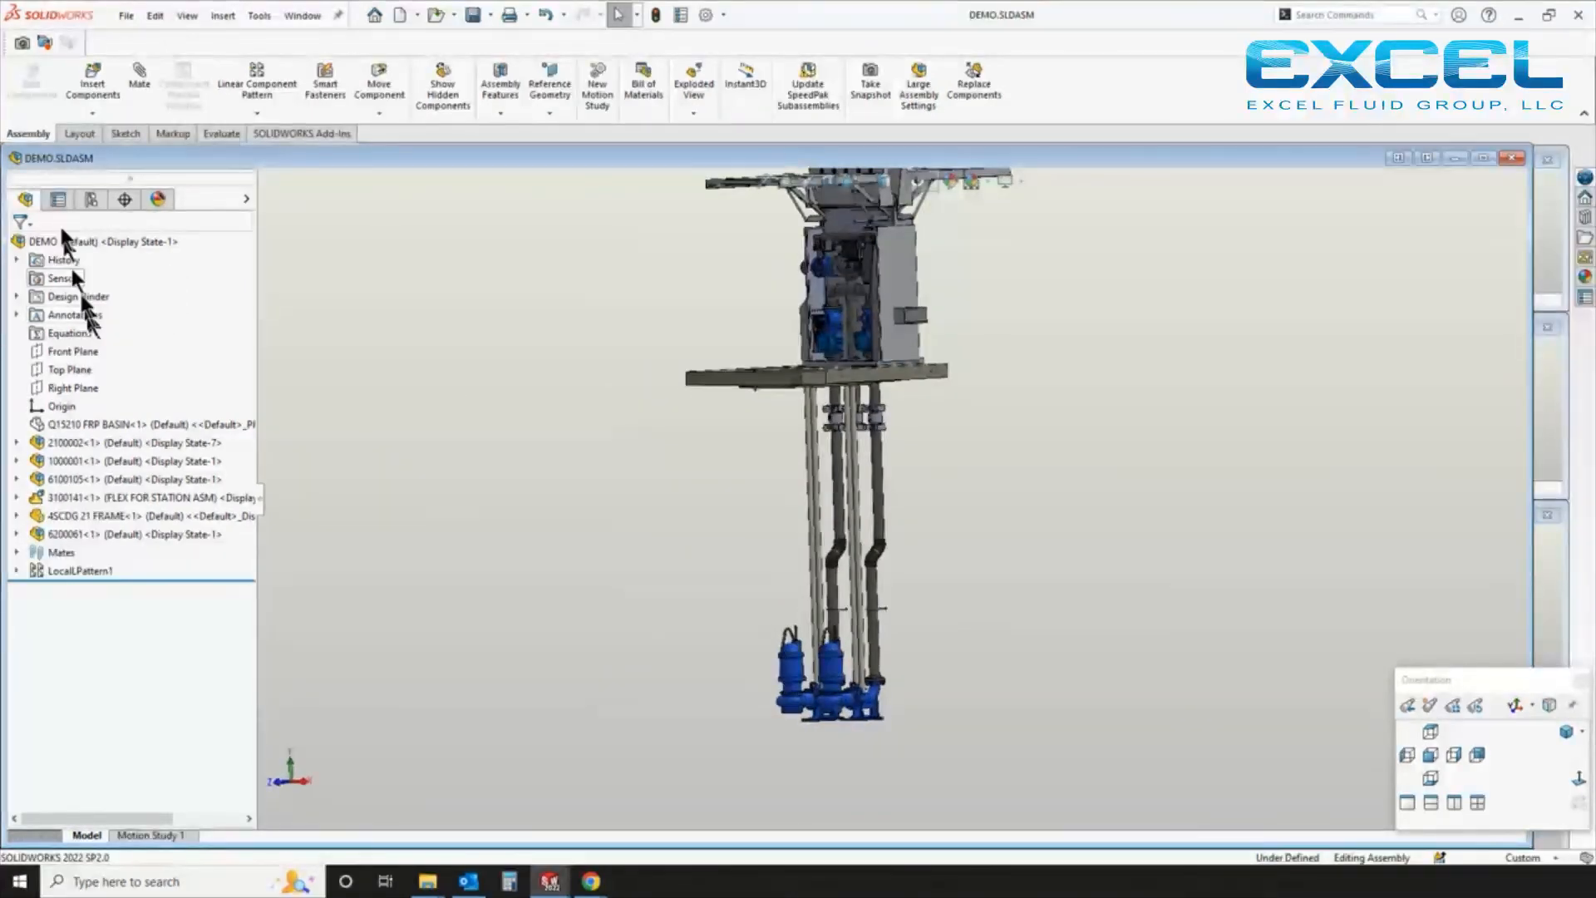
Insert the Q15210 ASM DISCH PIPE assembly in its Default configuration beside the two discharge pipes
{"action": "left_click", "coordinate": [83, 83]}
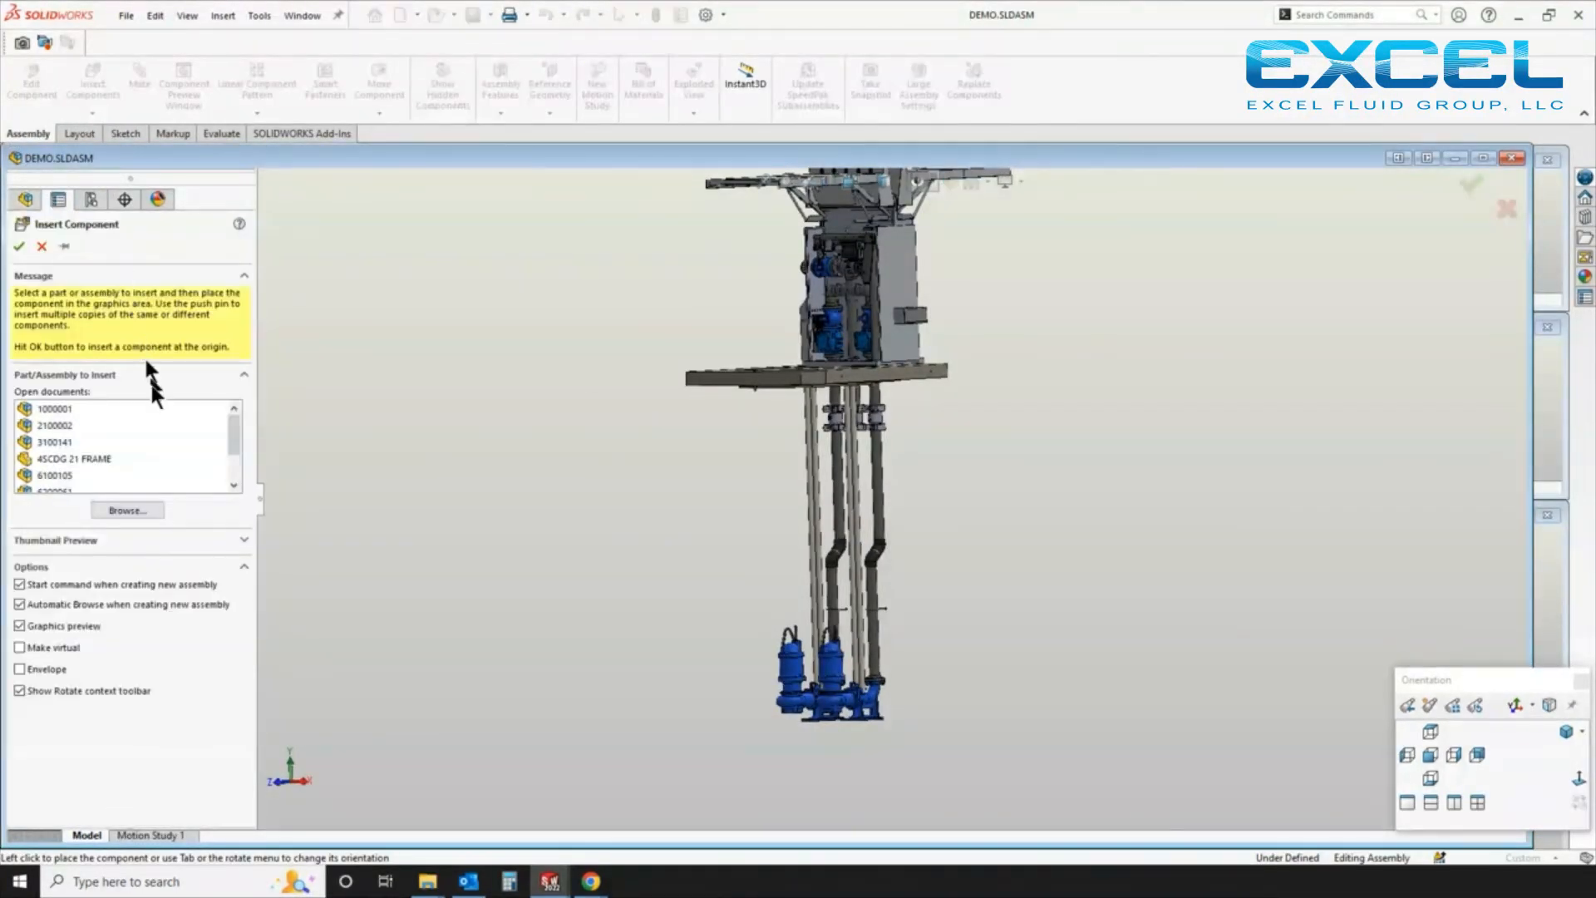
{"action": "left_click", "coordinate": [234, 487]}
{"action": "left_click", "coordinate": [234, 487]}
{"action": "left_click", "coordinate": [234, 487]}
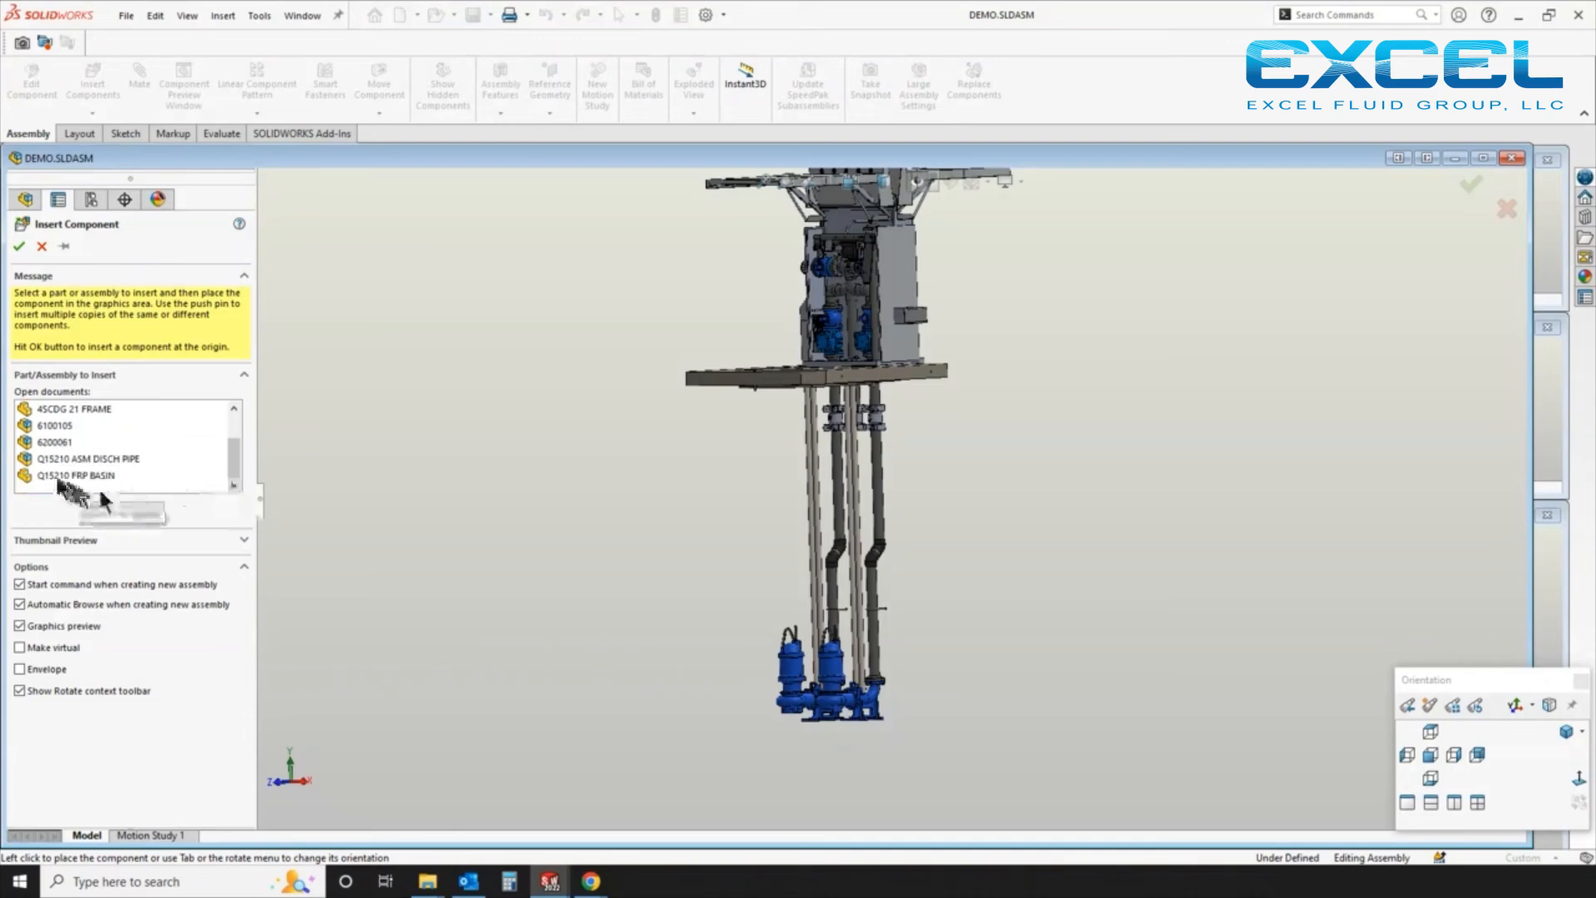
{"action": "left_click", "coordinate": [44, 458]}
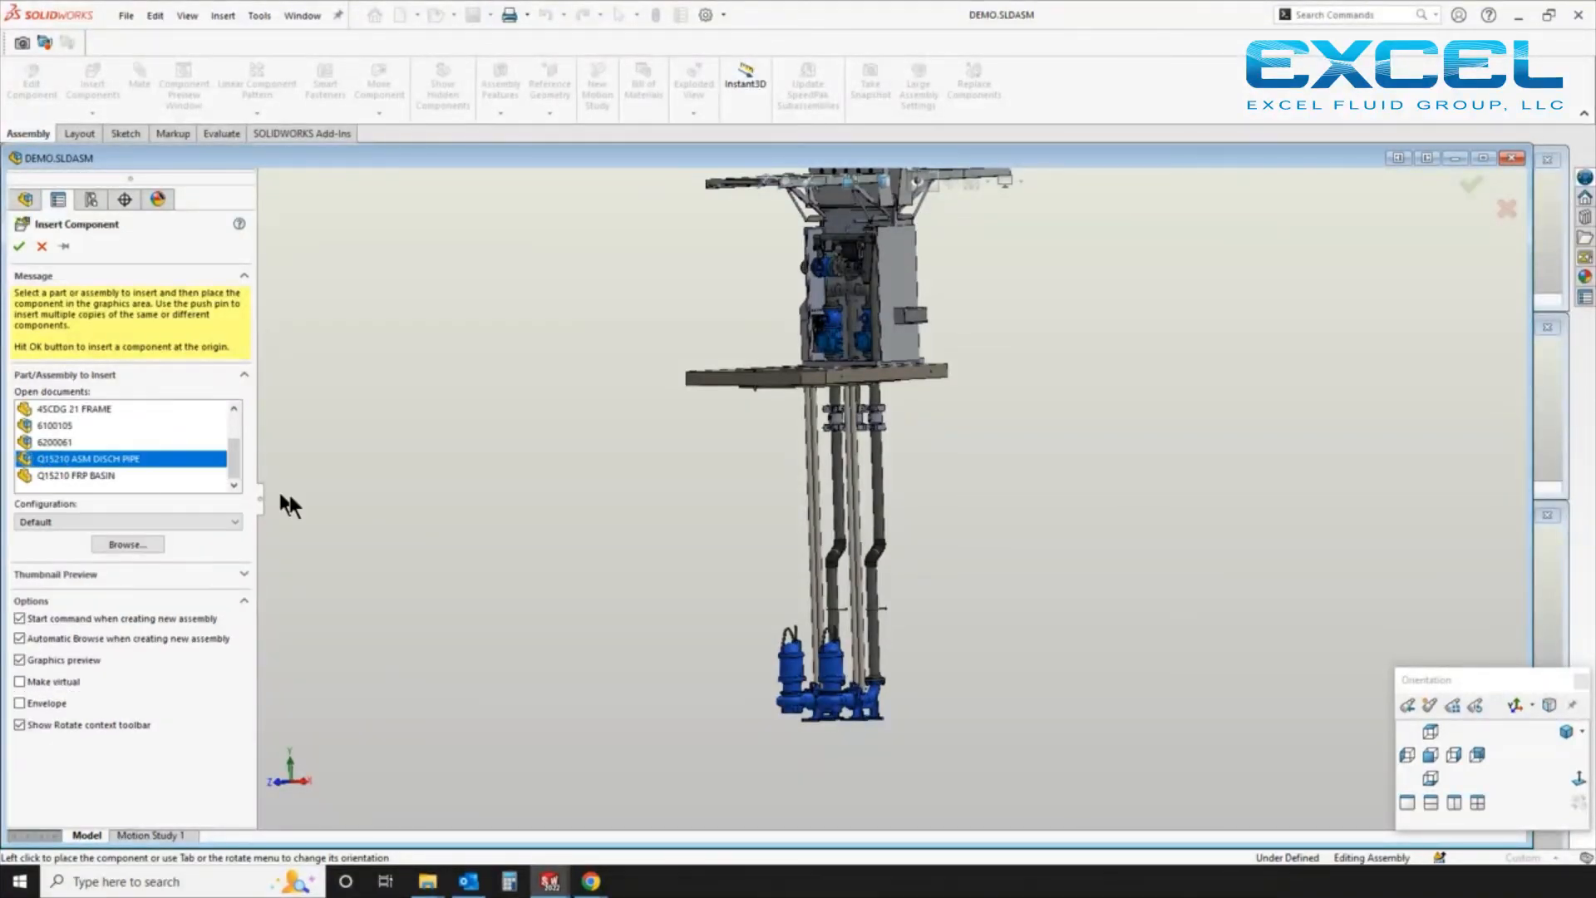
{"action": "left_click", "coordinate": [908, 503]}
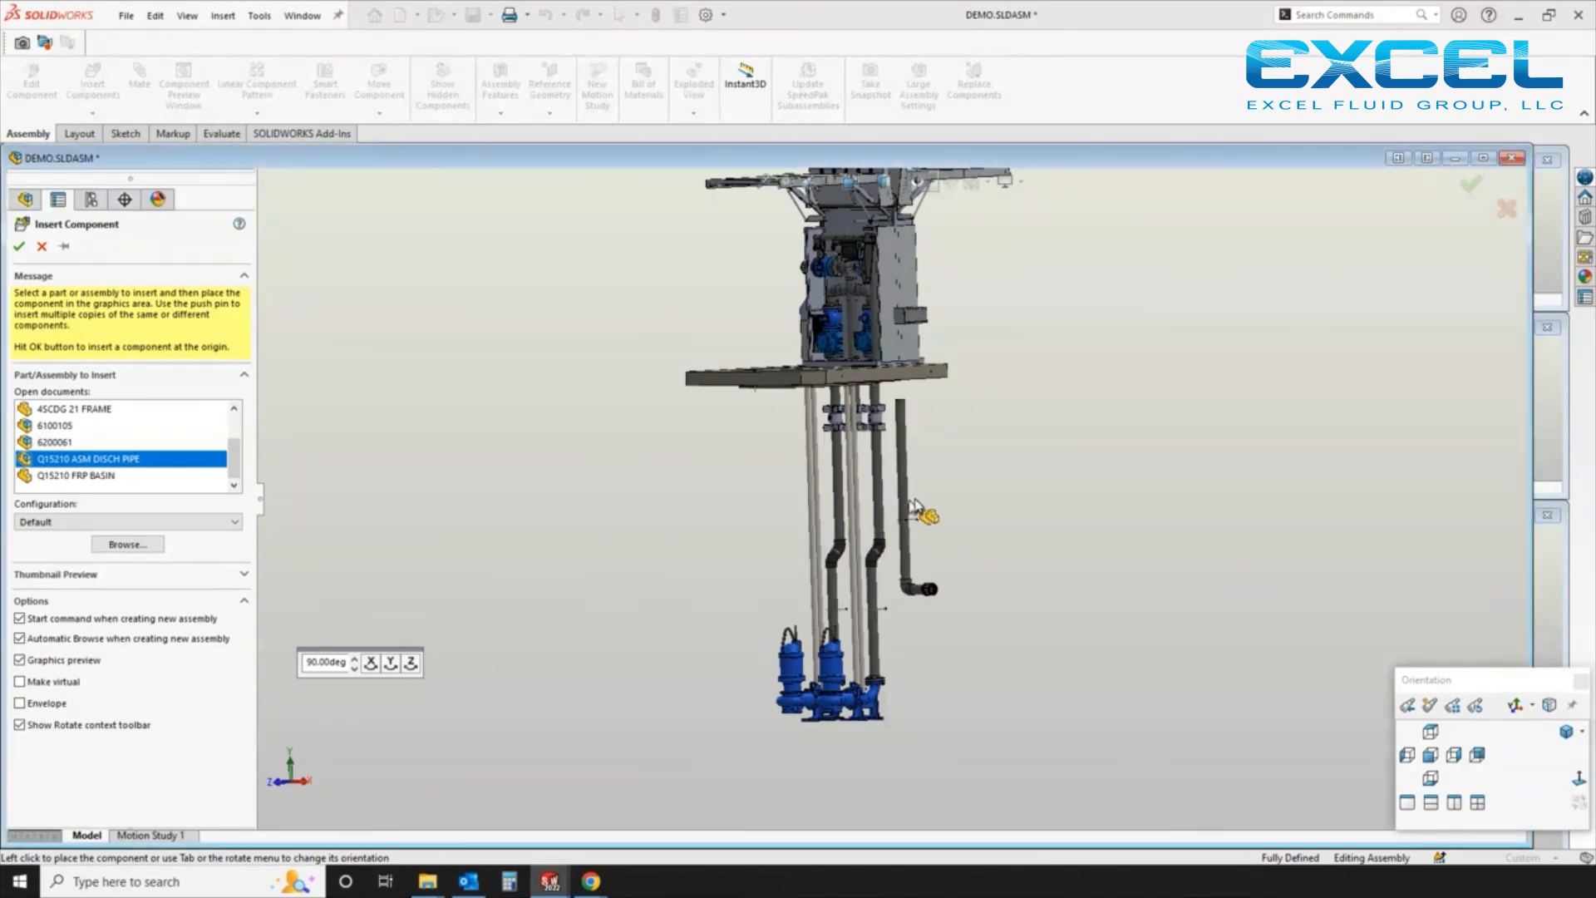
Mate the Q15210 ASM DISCH PIPE's vertical pipe concentric with the 6100105 assembly's middle 57 IN pipe
{"action": "scroll", "coordinate": [908, 499], "scroll_direction": "down", "scroll_amount": 3}
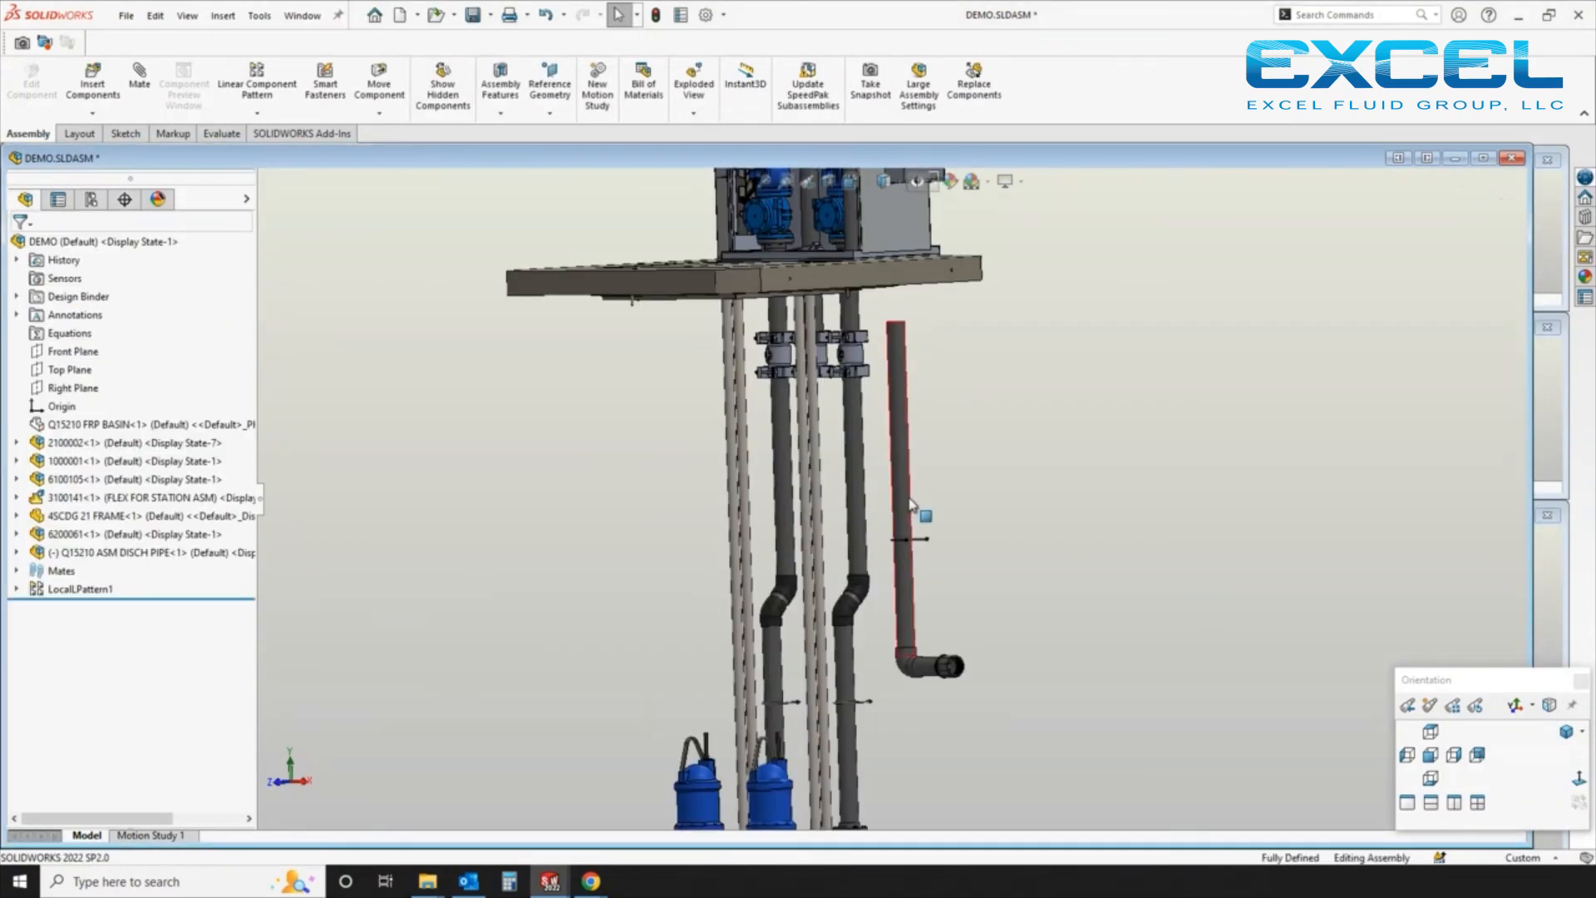
{"action": "left_click", "coordinate": [896, 329]}
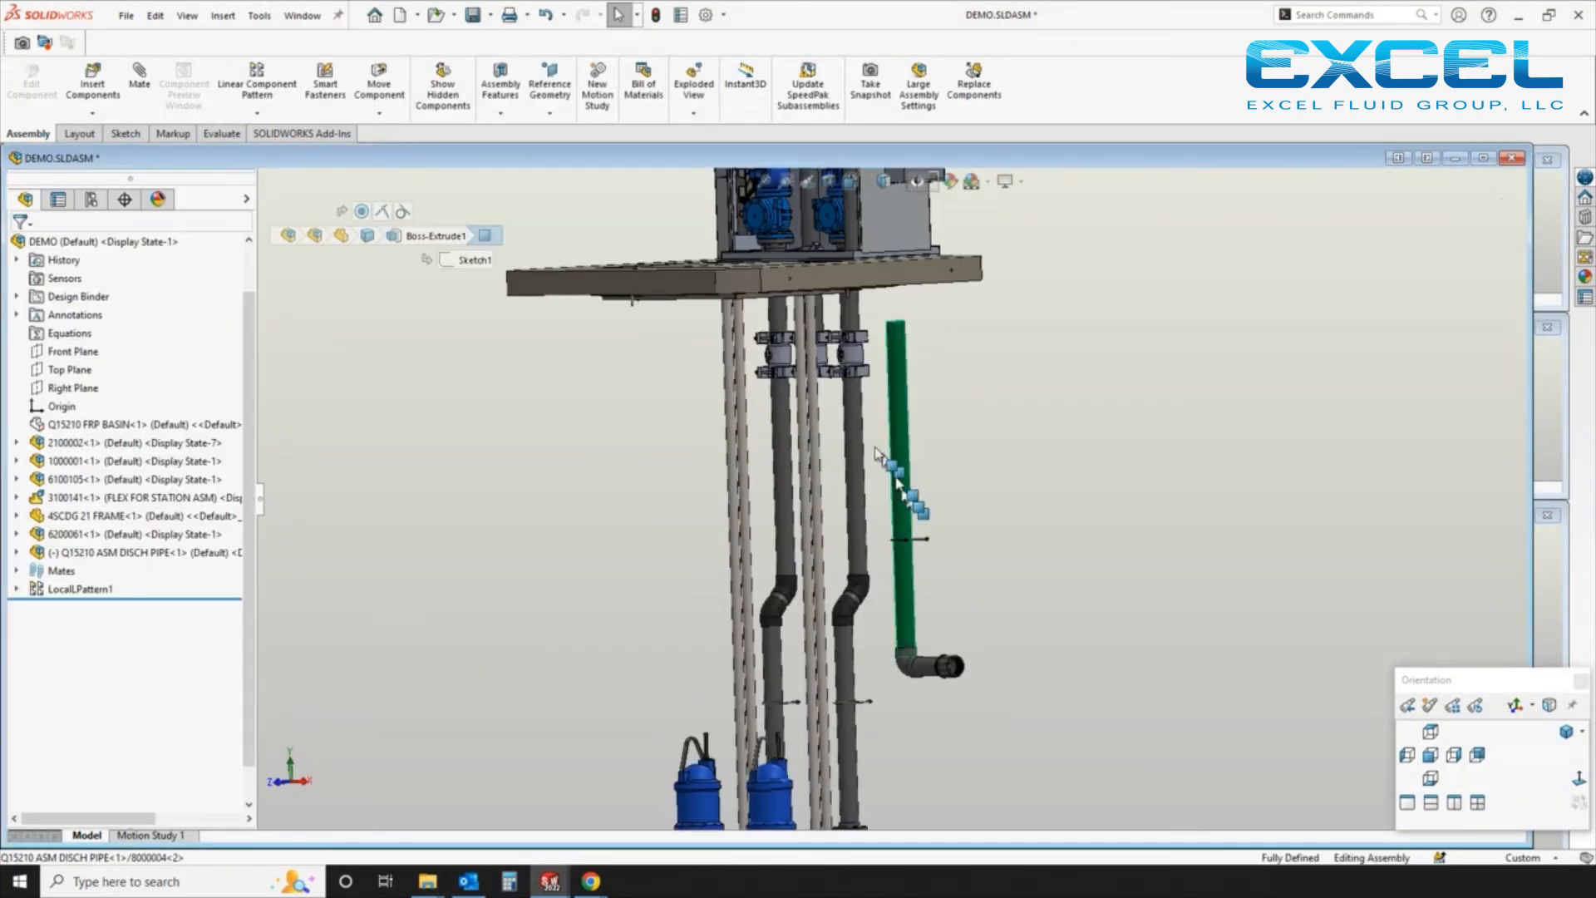
{"action": "left_click", "coordinate": [817, 328], "text": "ctrl"}
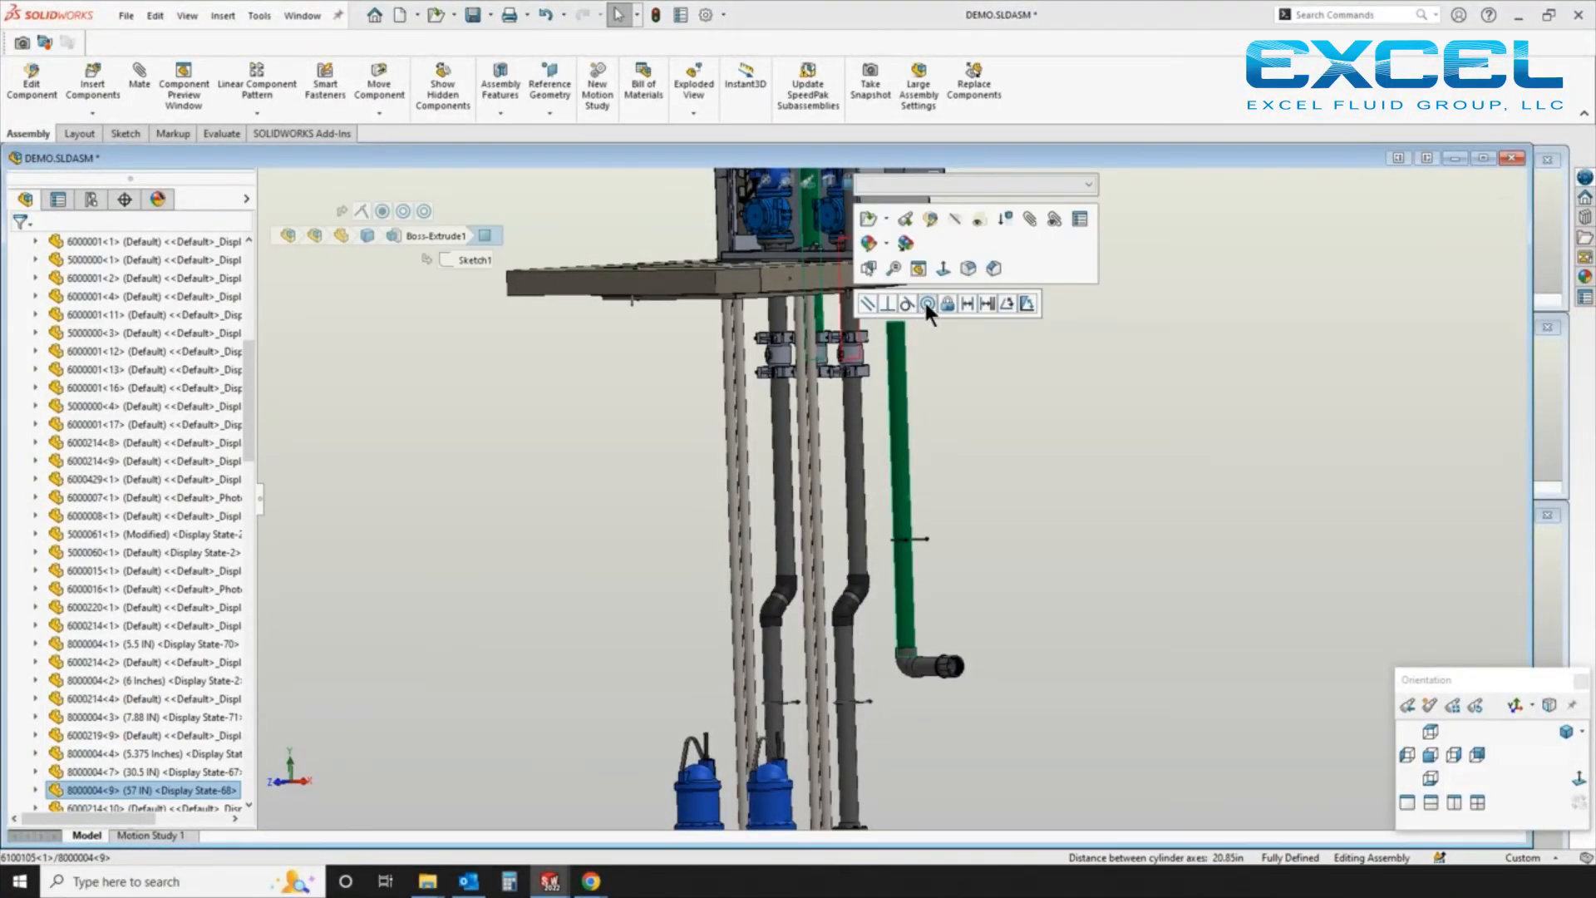
{"action": "left_click", "coordinate": [925, 300]}
Swing the Q15210 discharge pipe about its vertical axis so its elbow outlet points toward the rear of the station
{"action": "left_click", "coordinate": [942, 689]}
{"action": "middle_click_drag", "start_coordinate": [936, 684], "coordinate": [780, 680]}
{"action": "left_click_drag", "start_coordinate": [815, 677], "coordinate": [989, 632]}
{"action": "key", "text": "Escape"}
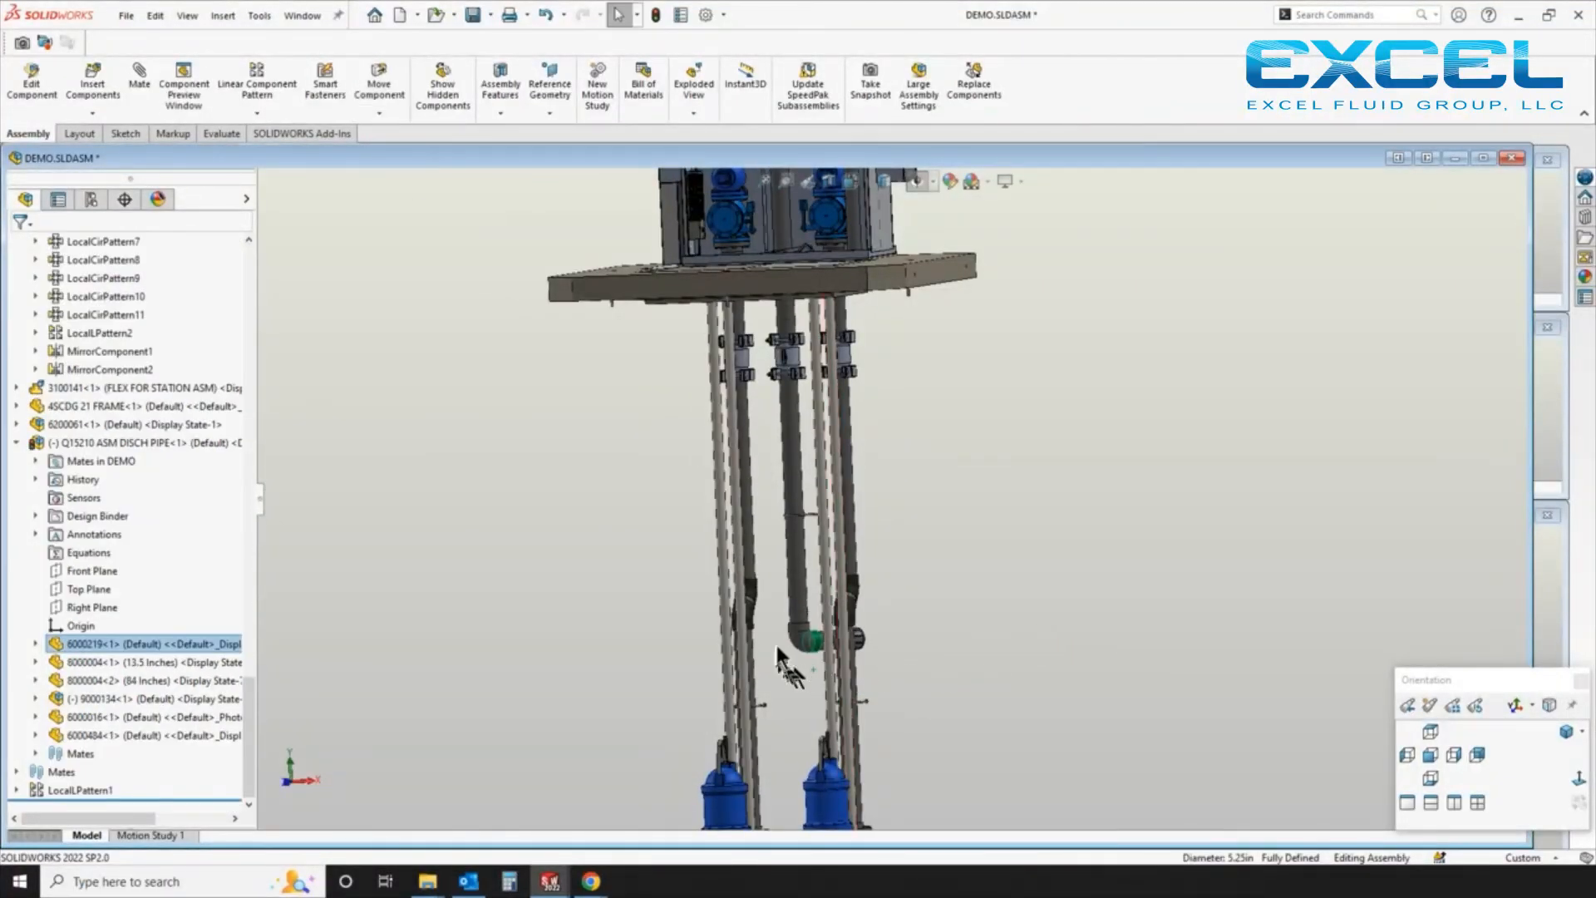
{"action": "left_click_drag", "start_coordinate": [796, 647], "coordinate": [827, 645]}
{"action": "key", "text": "Escape"}
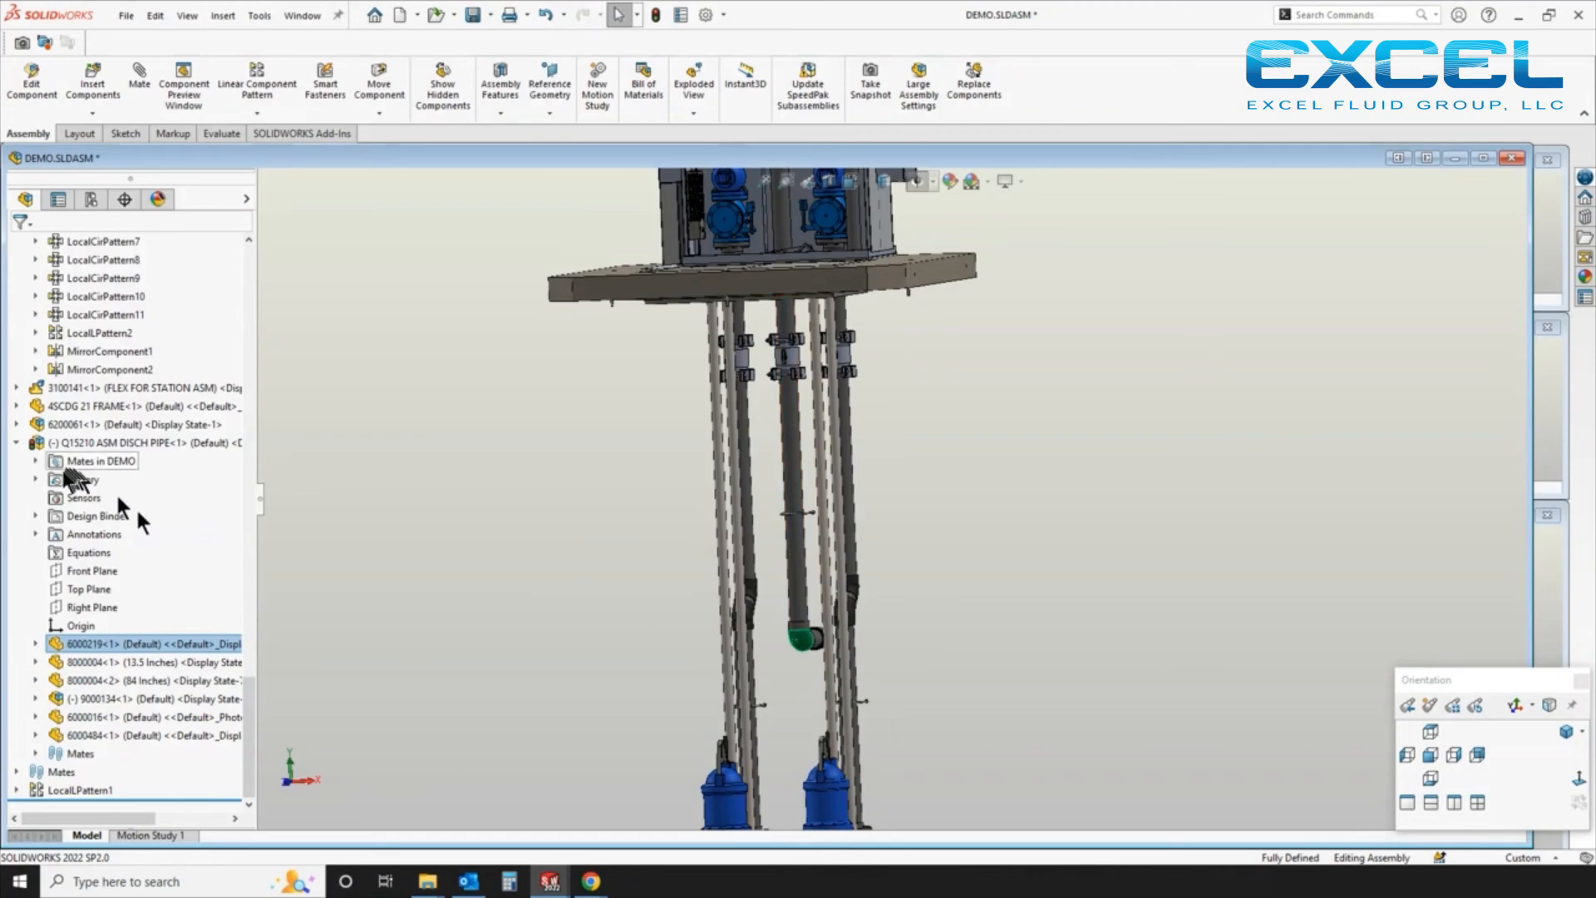
Make the Q15210 ASM DISCH PIPE's Front Plane parallel to the DEMO assembly's Right Plane
{"action": "left_click", "coordinate": [78, 571]}
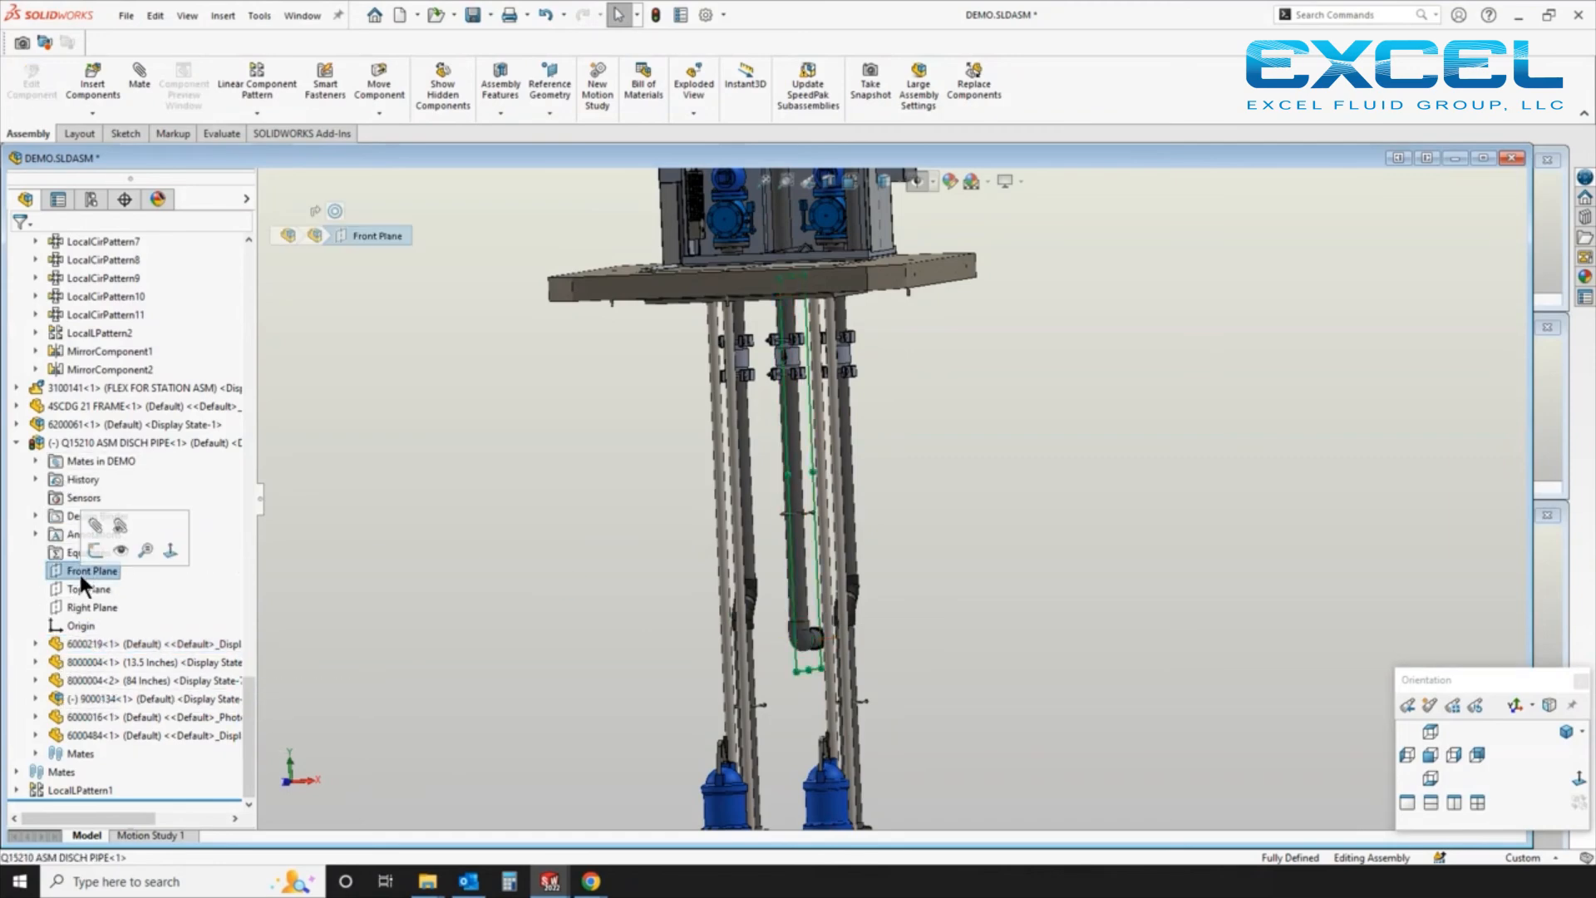
{"action": "scroll", "coordinate": [63, 447], "scroll_direction": "up", "scroll_amount": 6}
{"action": "scroll", "coordinate": [87, 301], "scroll_direction": "up", "scroll_amount": 15}
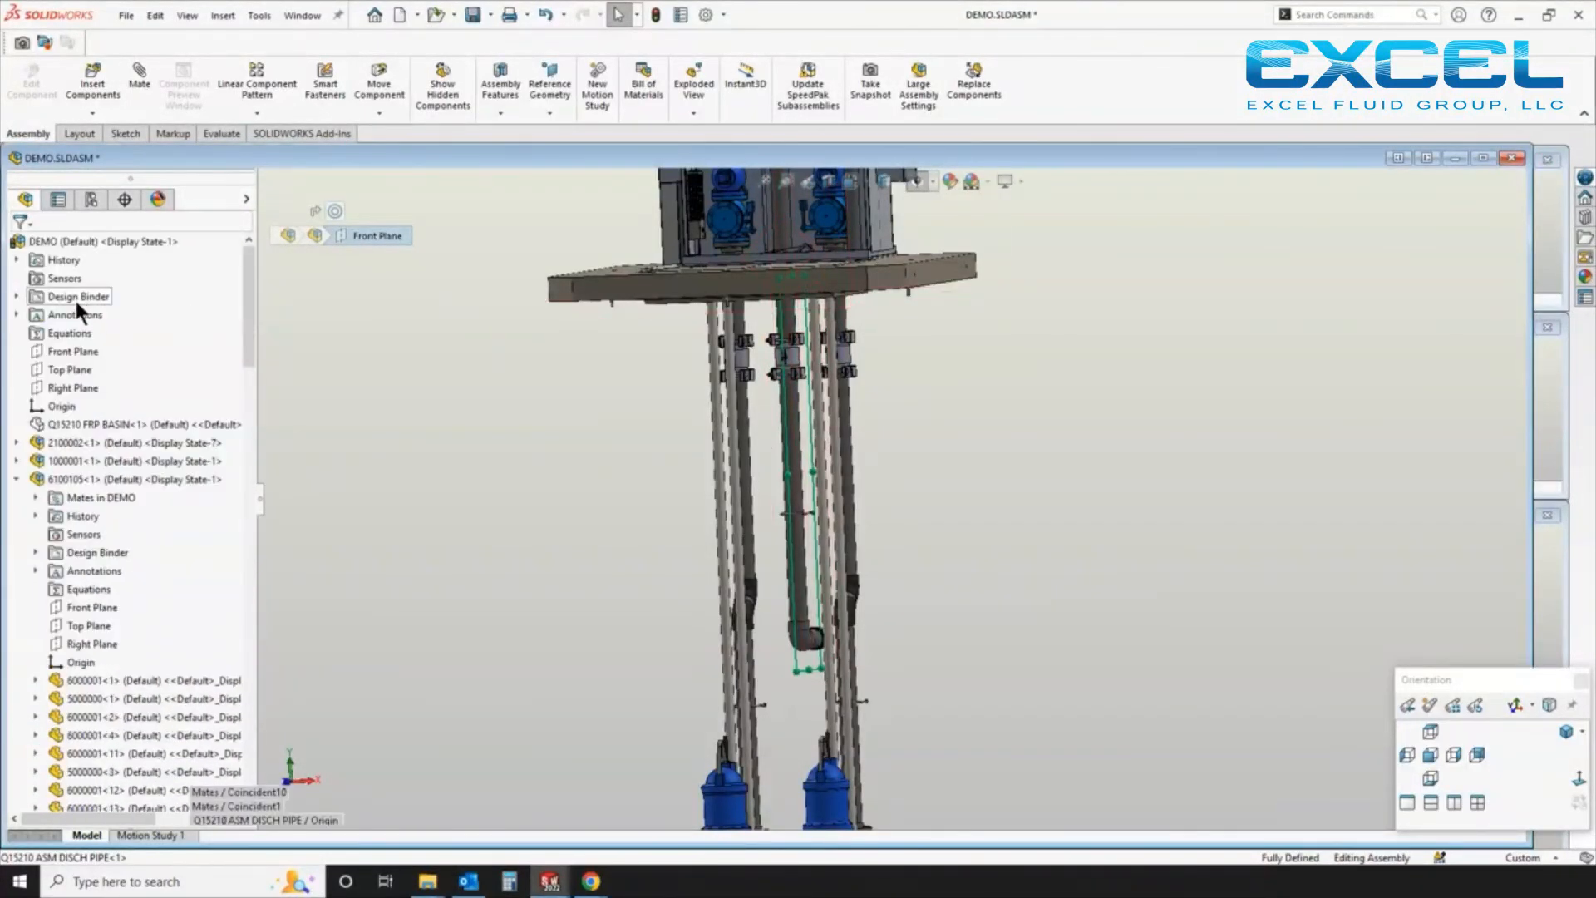
{"action": "left_click", "coordinate": [57, 384]}
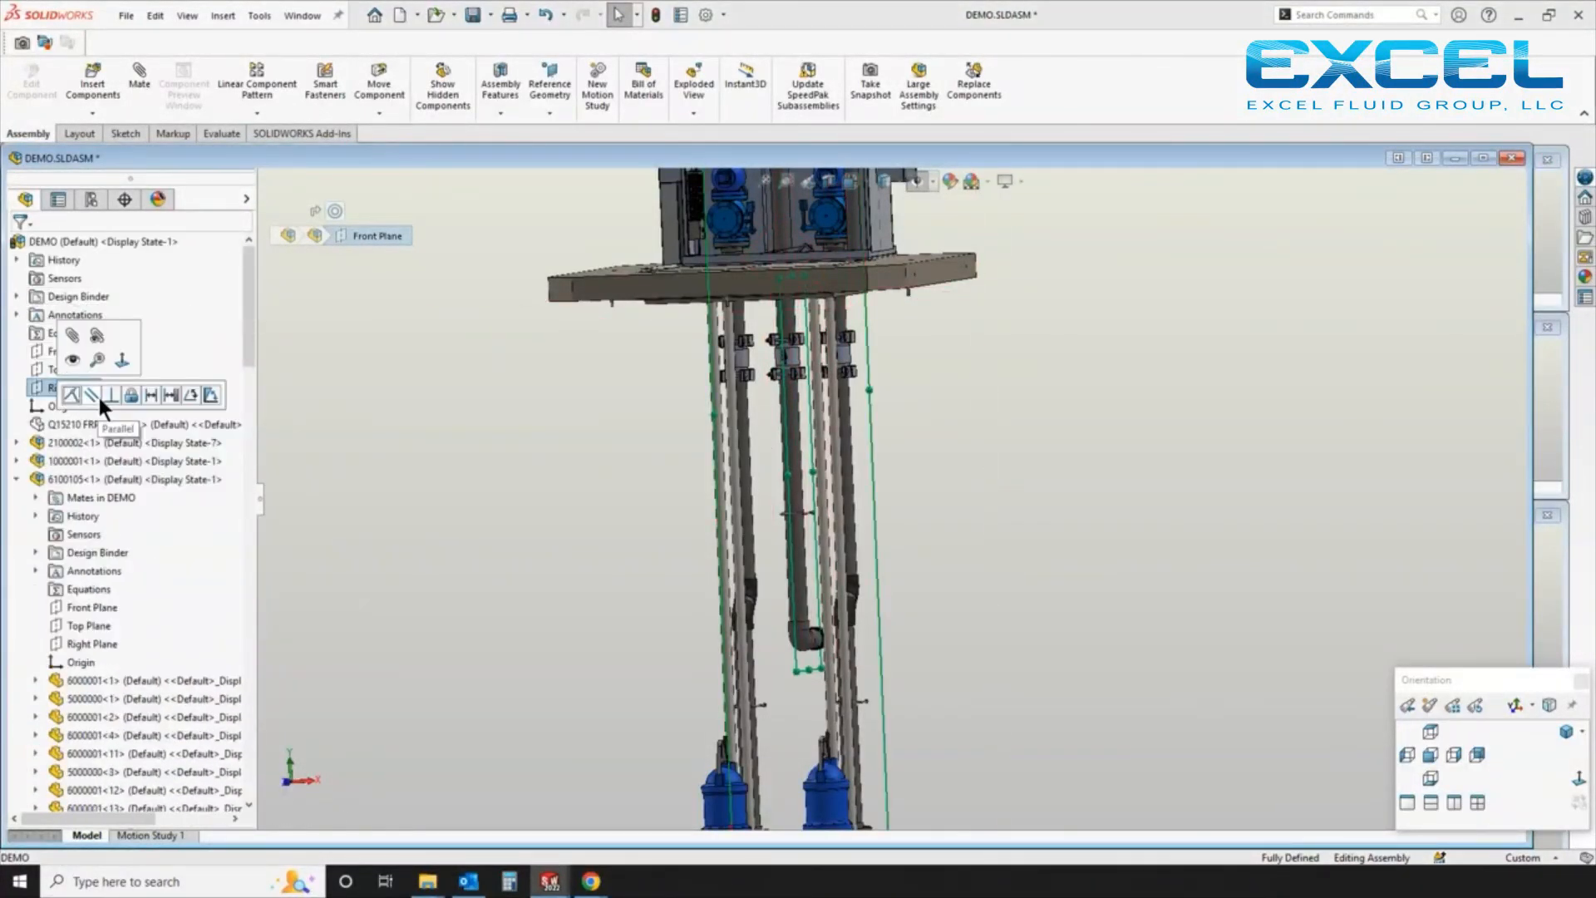
{"action": "left_click", "coordinate": [97, 392]}
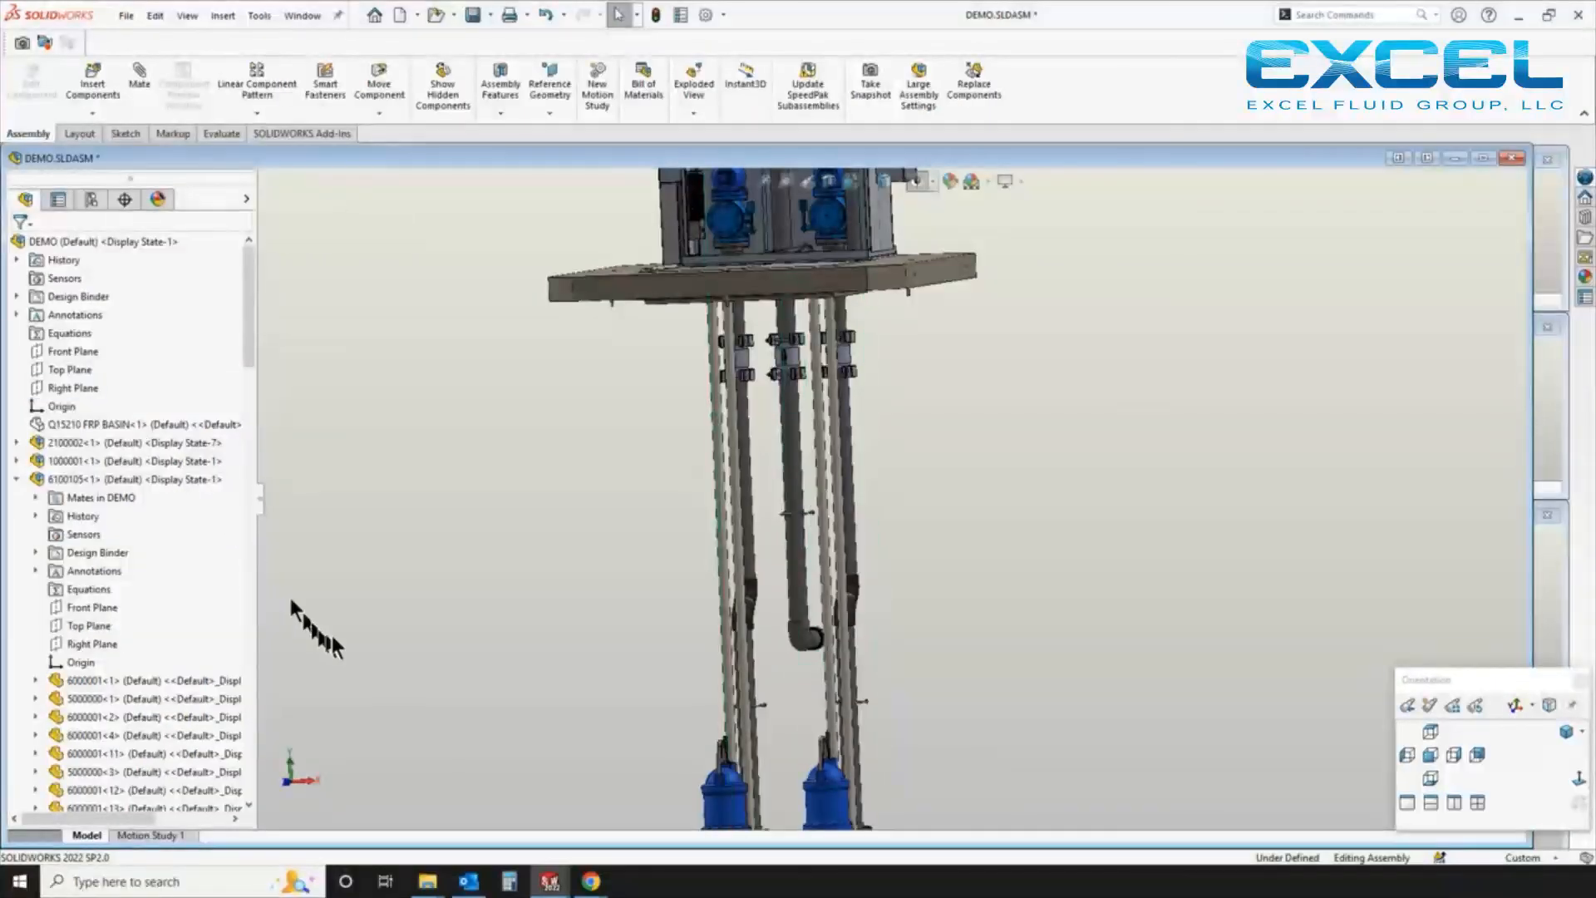
Slide the Q15210 discharge pipe vertically along its mated axis to try its free travel
{"action": "mouse_move", "coordinate": [346, 640]}
{"action": "middle_mouse_down"}
{"action": "mouse_move", "coordinate": [423, 651]}
{"action": "mouse_move", "coordinate": [331, 642]}
{"action": "middle_mouse_up"}
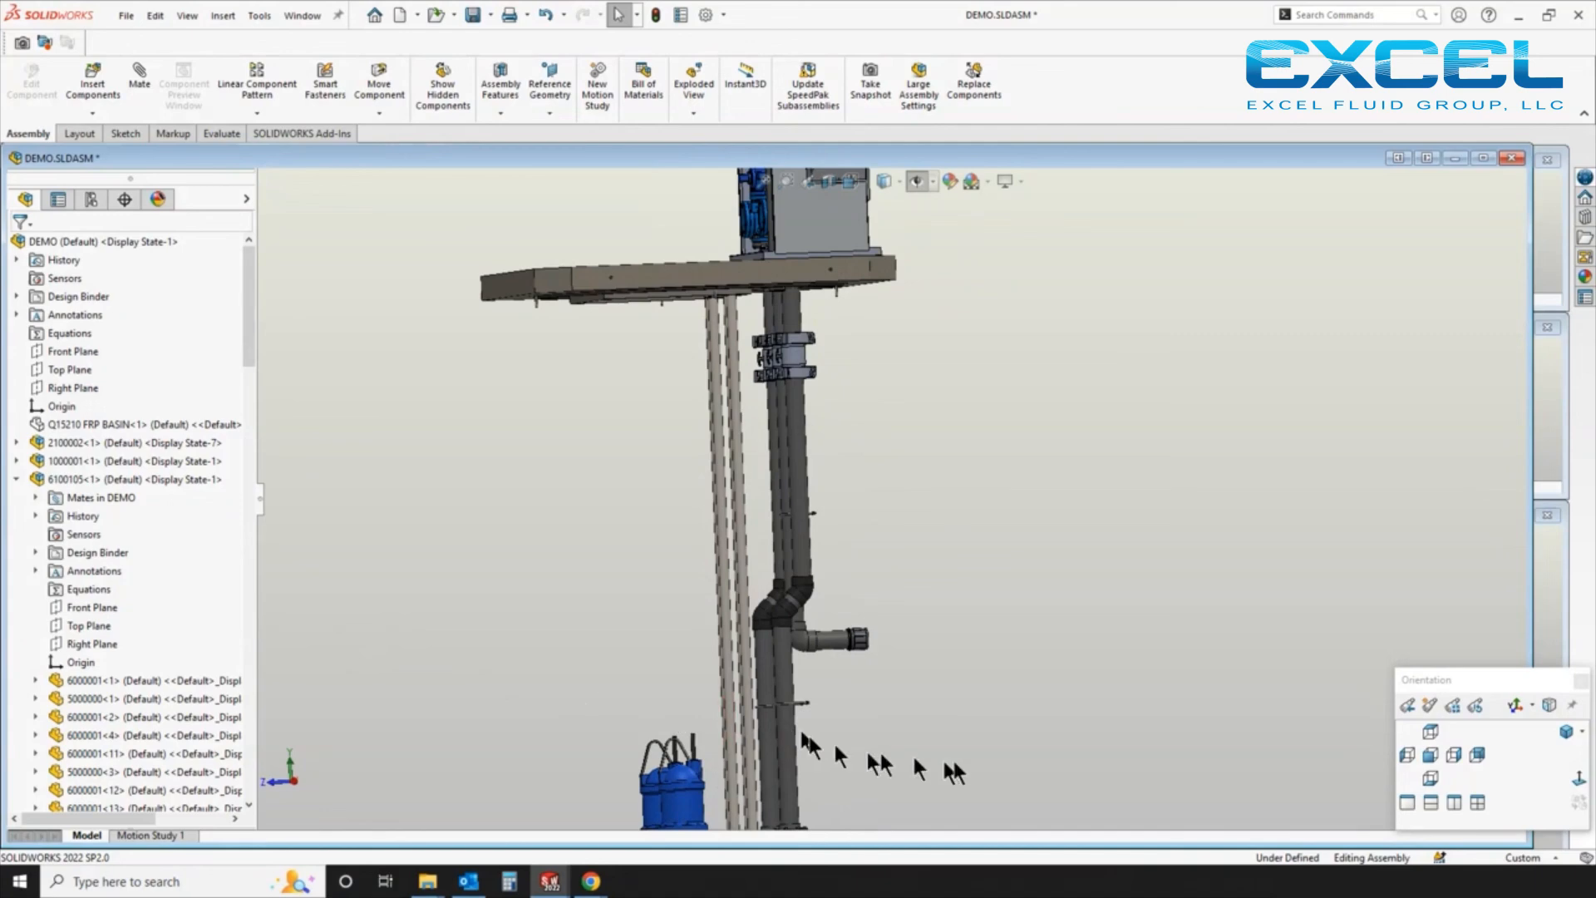
{"action": "left_click_drag", "start_coordinate": [861, 653], "coordinate": [895, 728]}
{"action": "key", "text": "Escape"}
{"action": "mouse_move", "coordinate": [880, 657]}
{"action": "middle_mouse_down"}
{"action": "mouse_move", "coordinate": [919, 655]}
{"action": "mouse_move", "coordinate": [901, 652]}
{"action": "middle_mouse_up"}
{"action": "left_click_drag", "start_coordinate": [832, 747], "coordinate": [838, 675]}
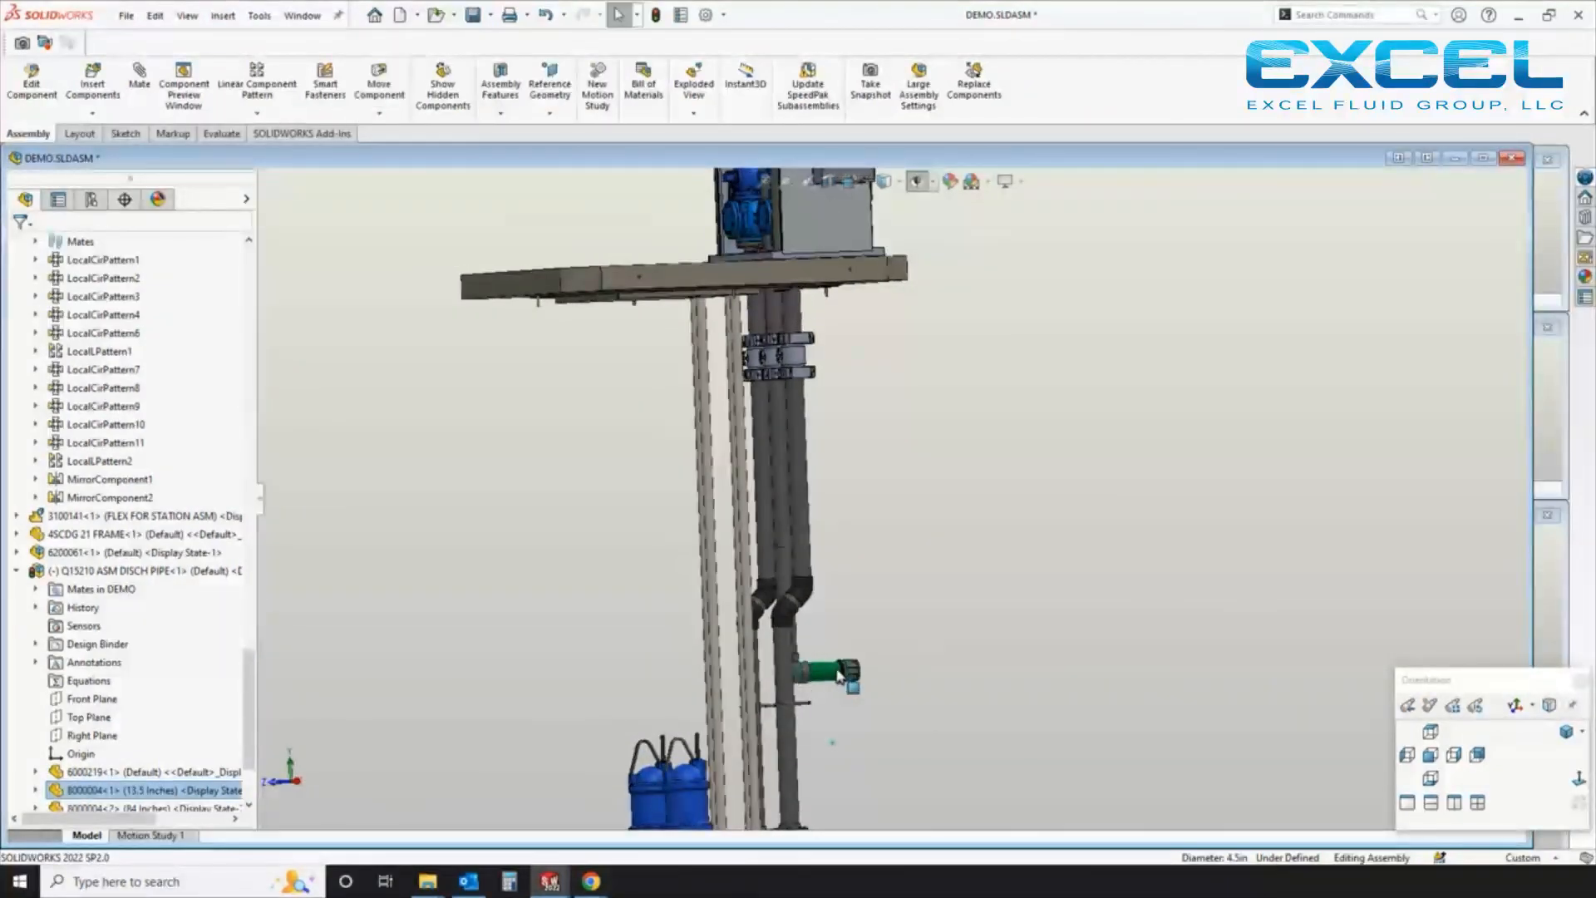
Add an 84 in distance mate between the Q15210 ASM DISCH PIPE's Top Plane and the DEMO assembly's Top Plane
{"action": "left_click", "coordinate": [82, 720]}
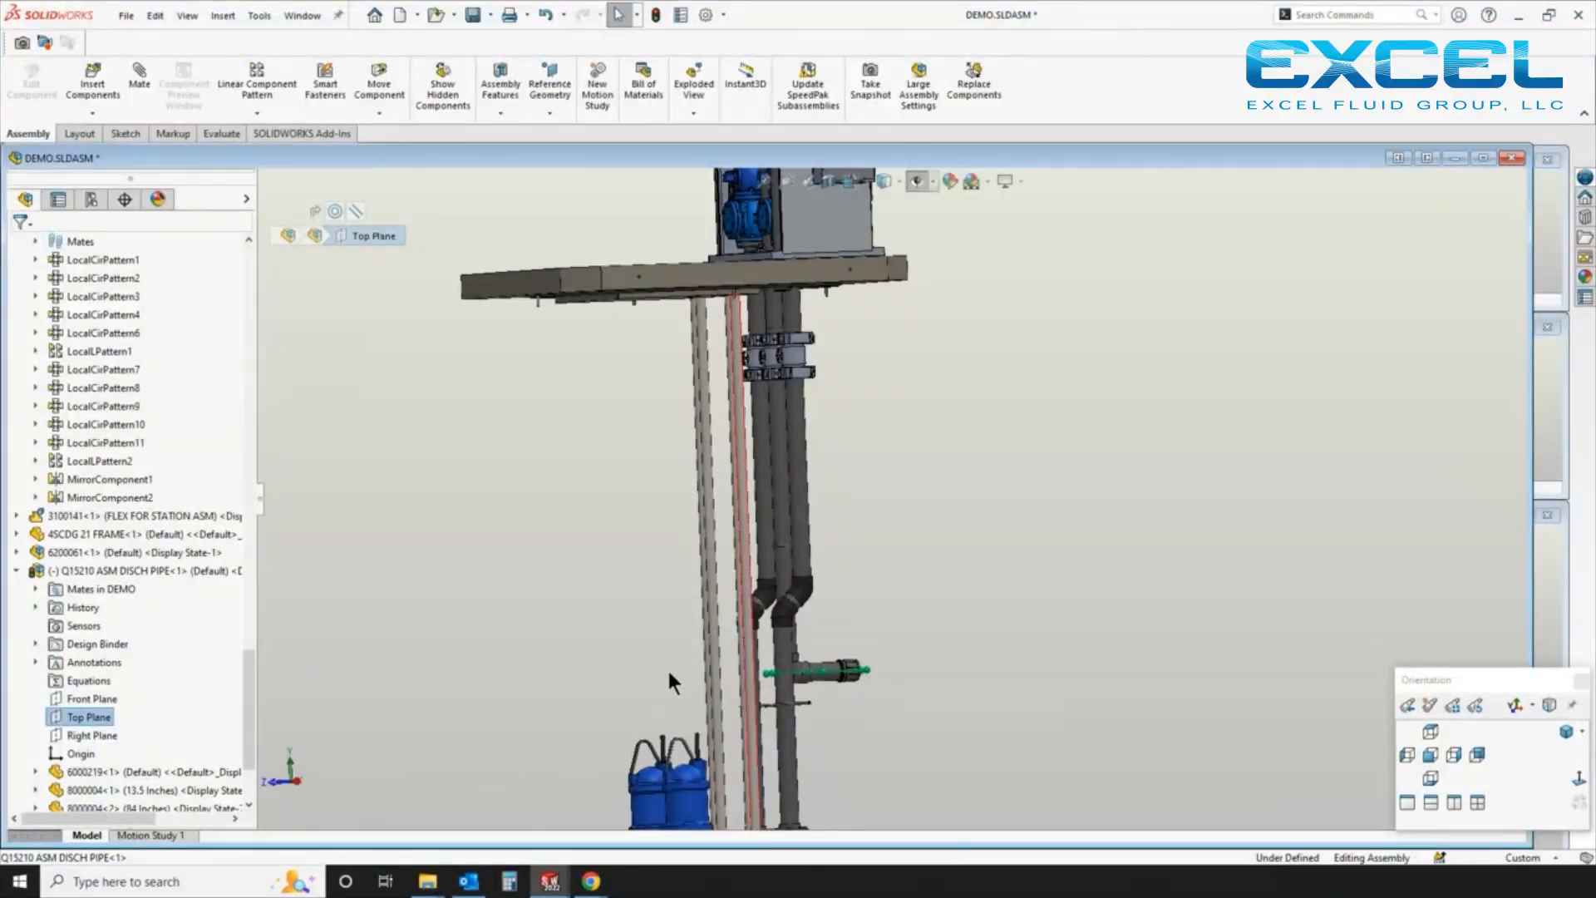
{"action": "scroll", "coordinate": [150, 515], "scroll_direction": "up", "scroll_amount": 8}
{"action": "scroll", "coordinate": [123, 428], "scroll_direction": "up", "scroll_amount": 10}
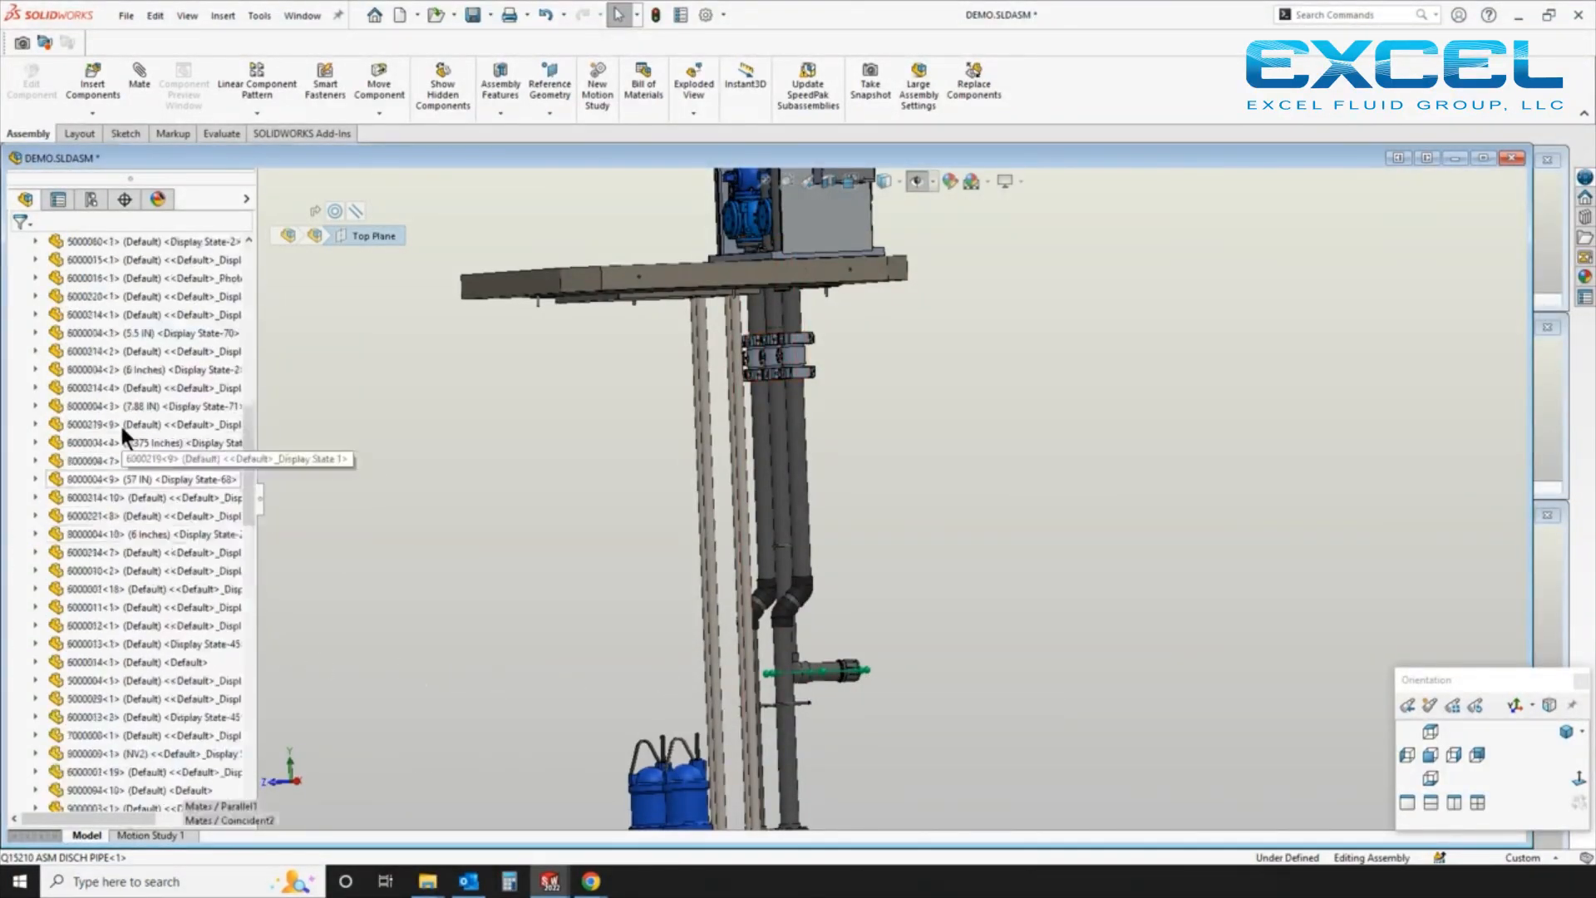
{"action": "left_click", "coordinate": [58, 370]}
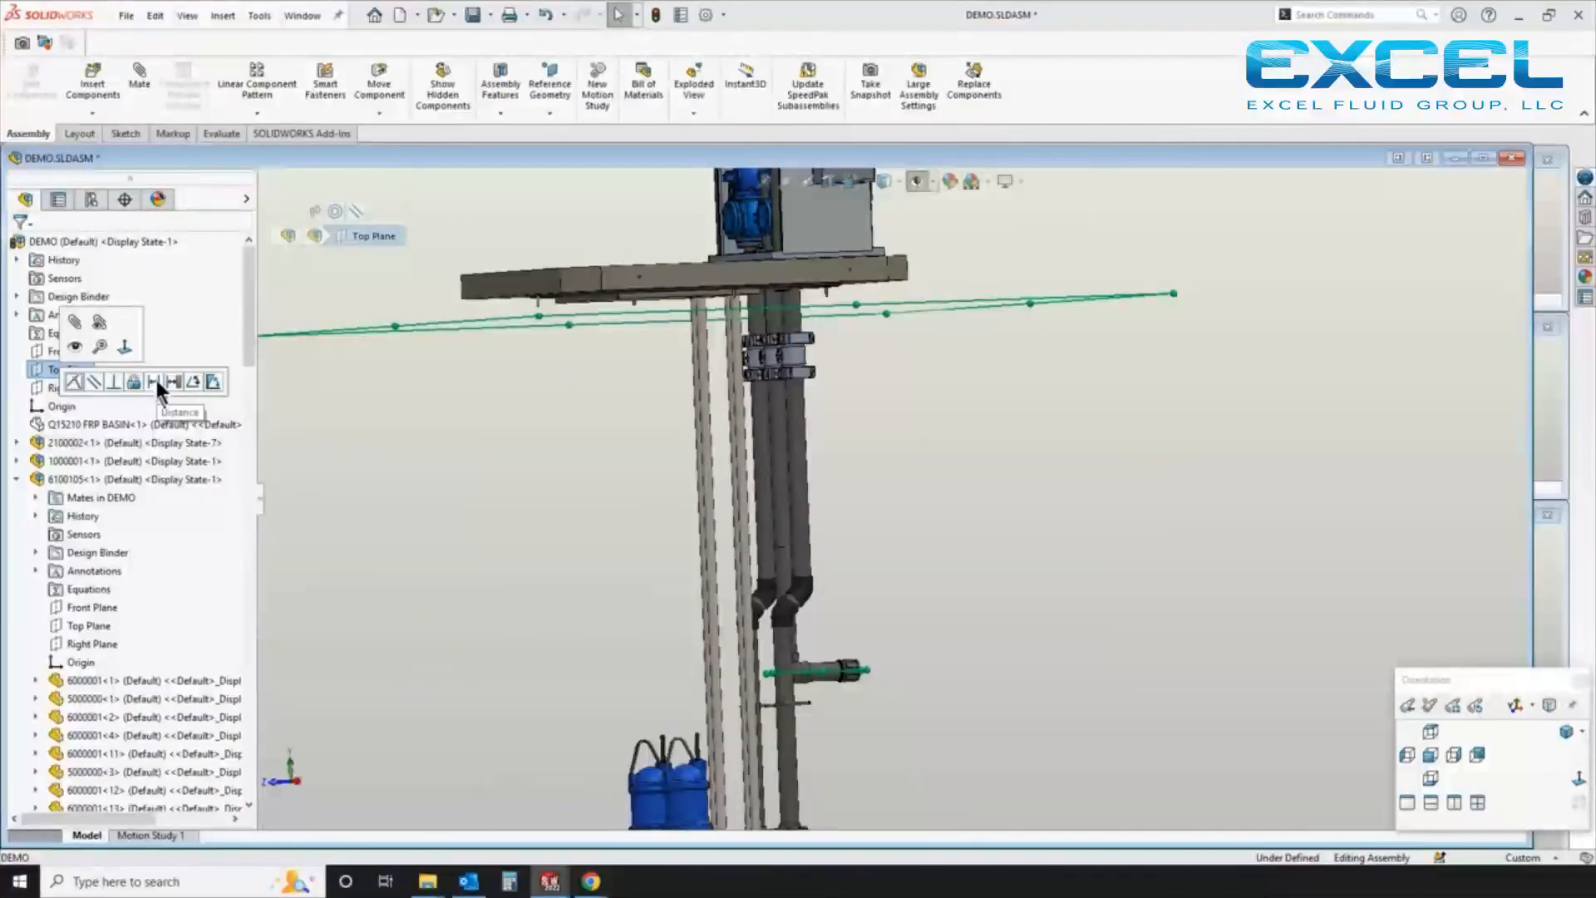
{"action": "left_click", "coordinate": [155, 382]}
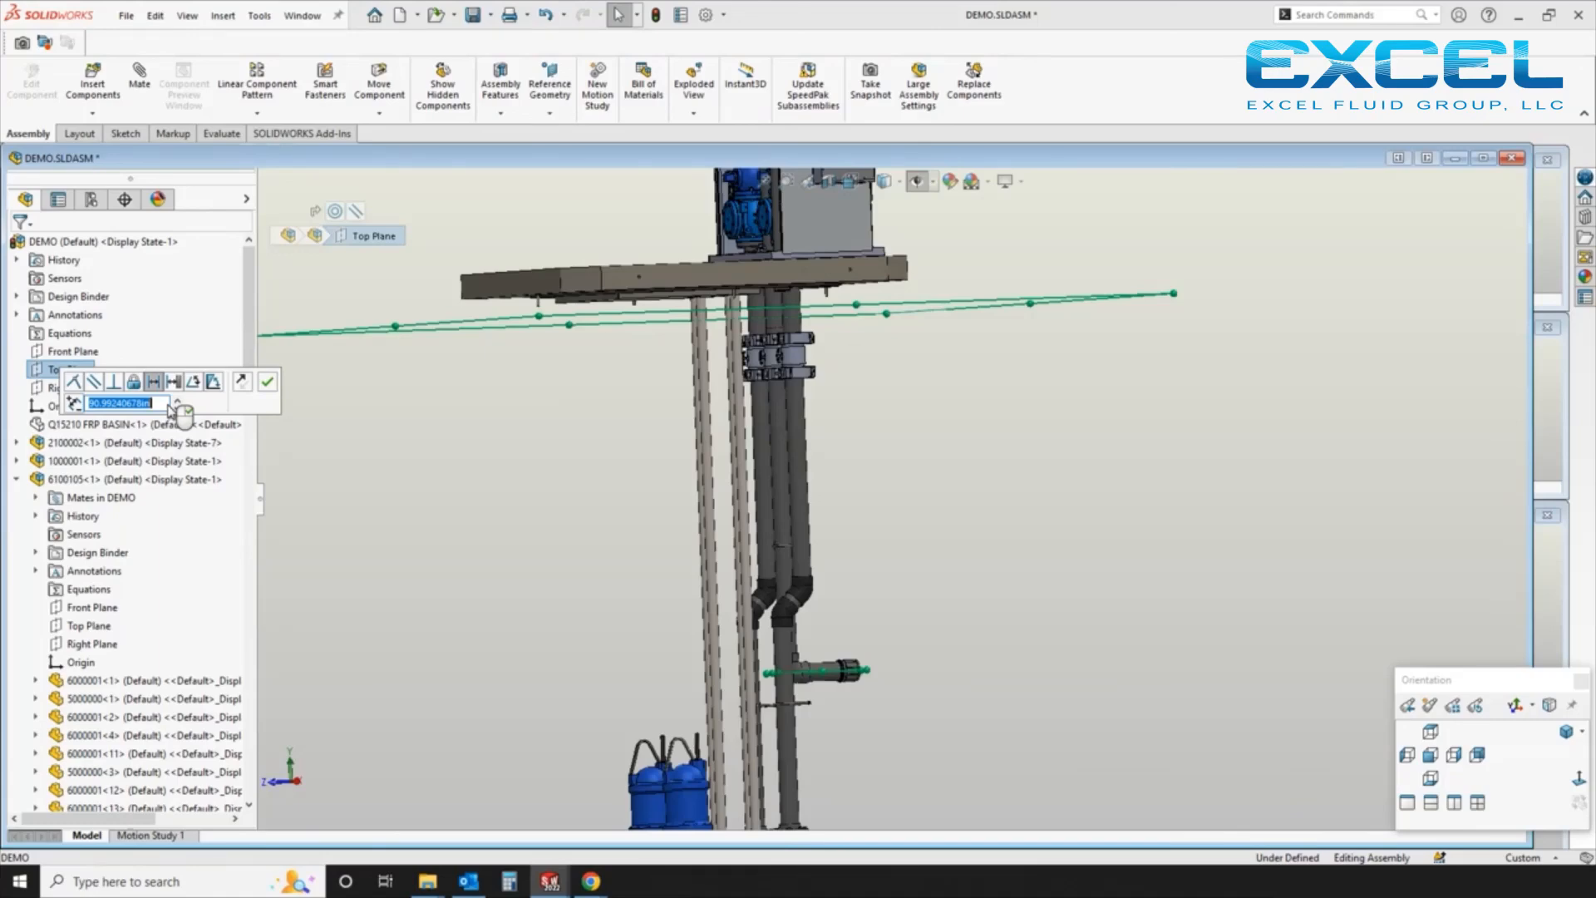
{"action": "key", "text": "Return"}
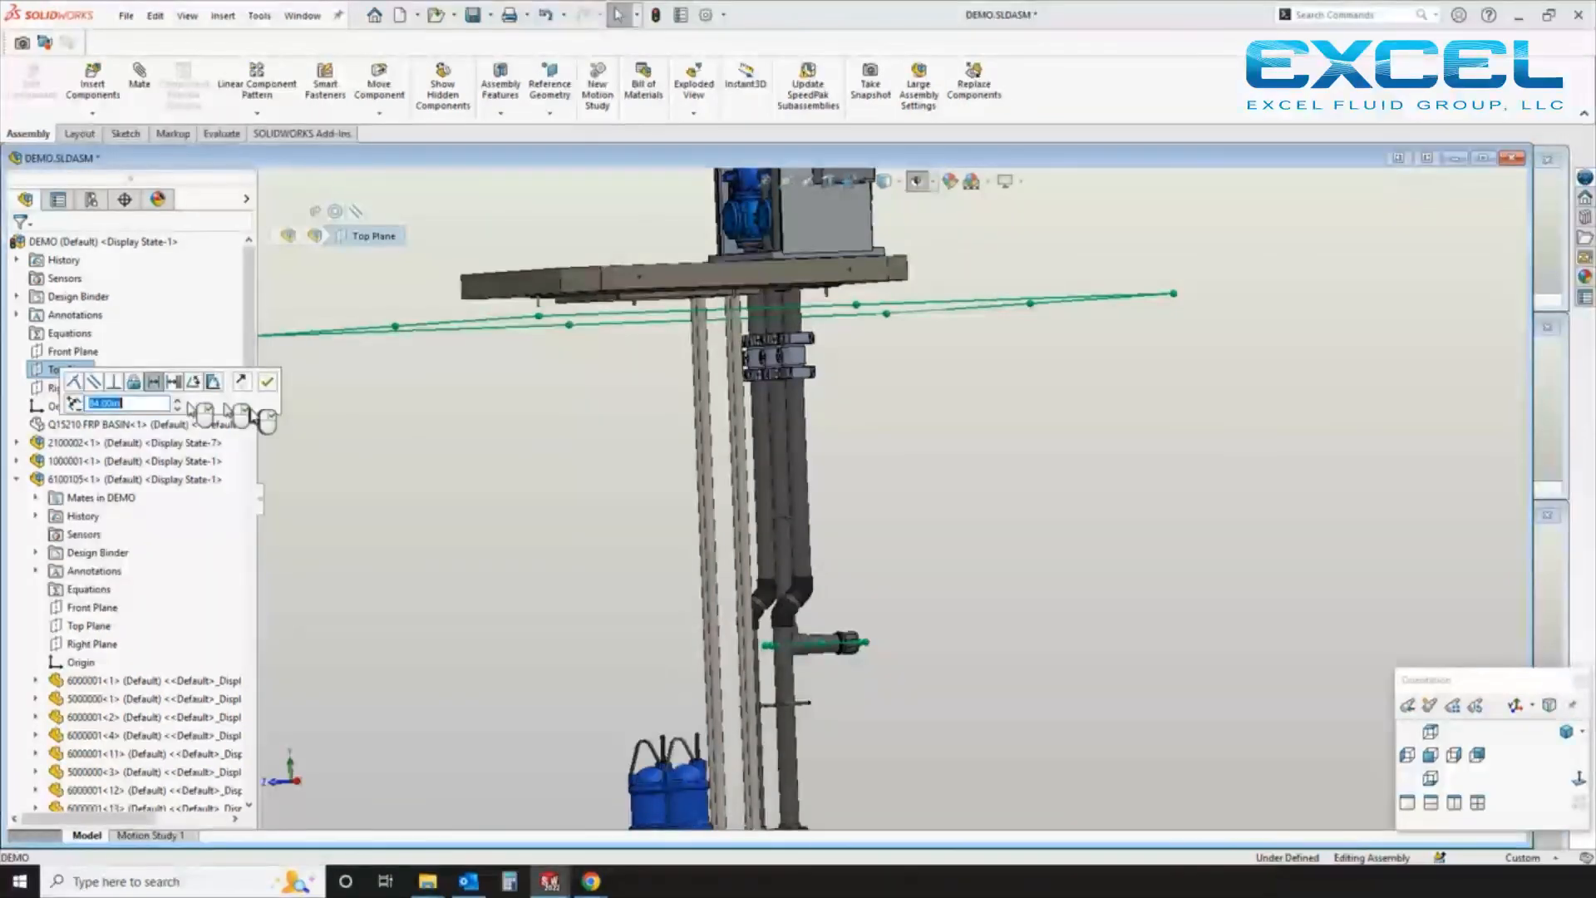
{"action": "left_click", "coordinate": [268, 383]}
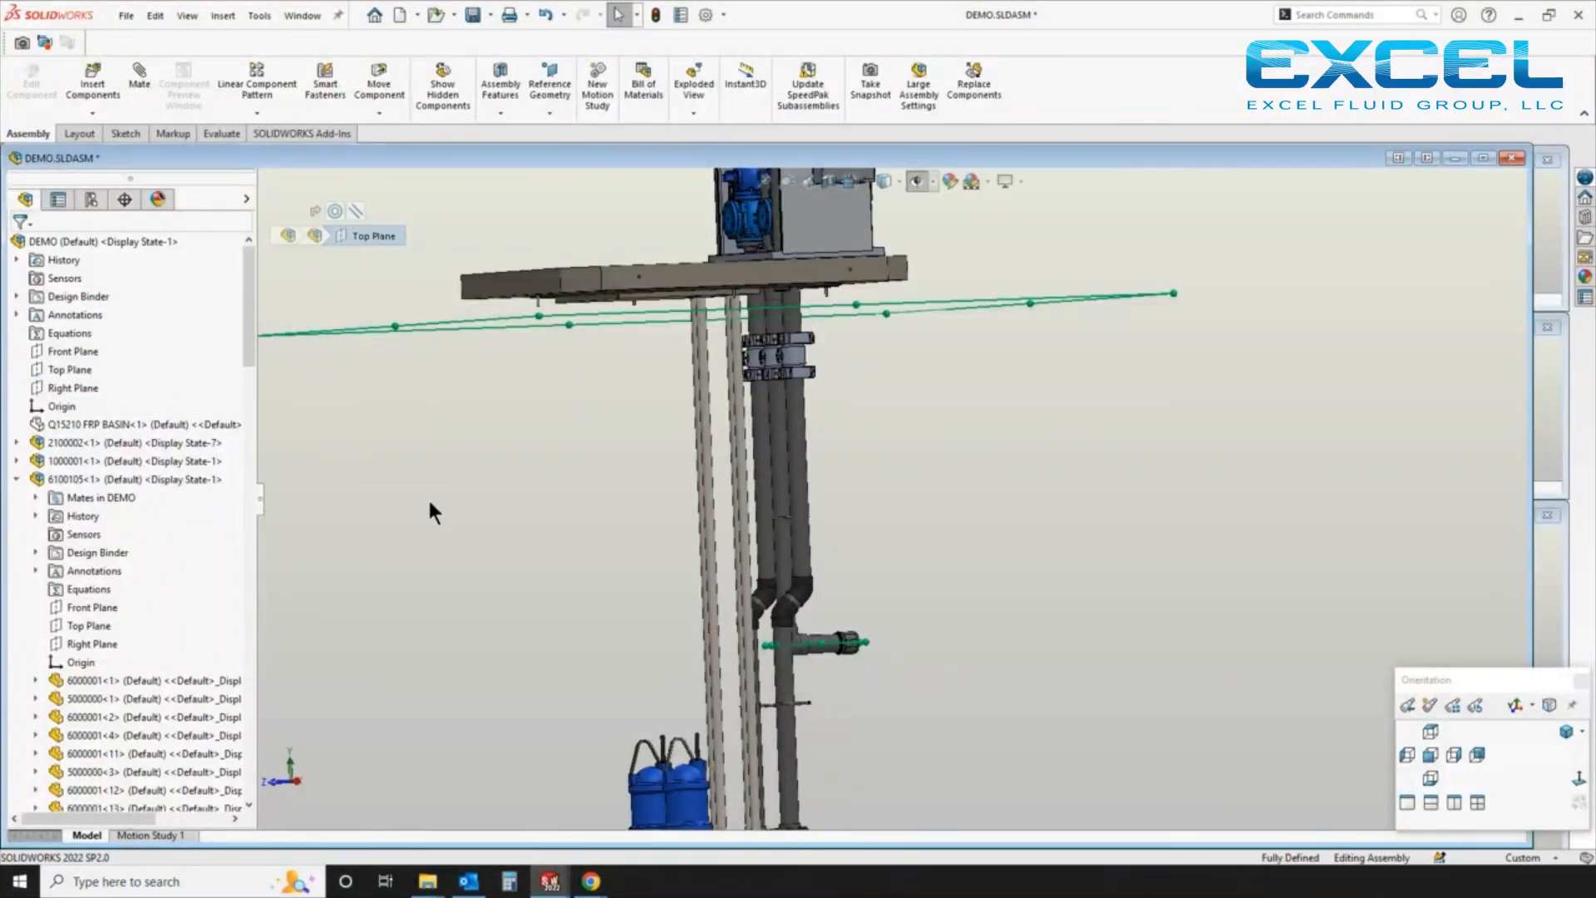
Collapse the 6100105 component in the tree and show the hidden Q15210 FRP BASIN around the pumps and piping
{"action": "middle_click_drag", "start_coordinate": [452, 550], "coordinate": [597, 660]}
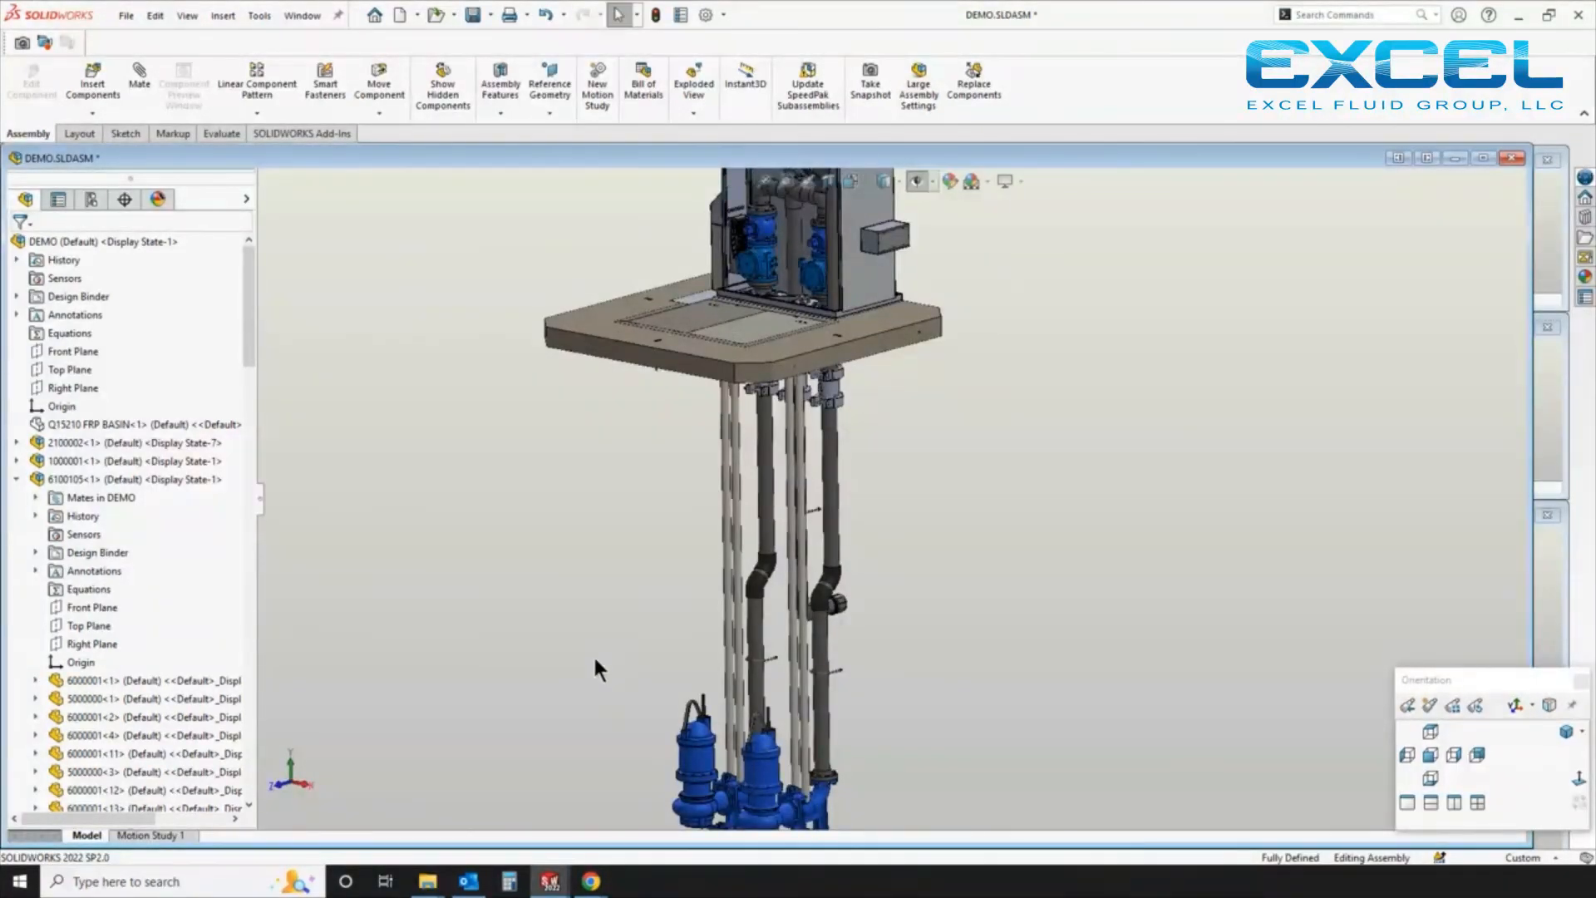
{"action": "left_click", "coordinate": [15, 481]}
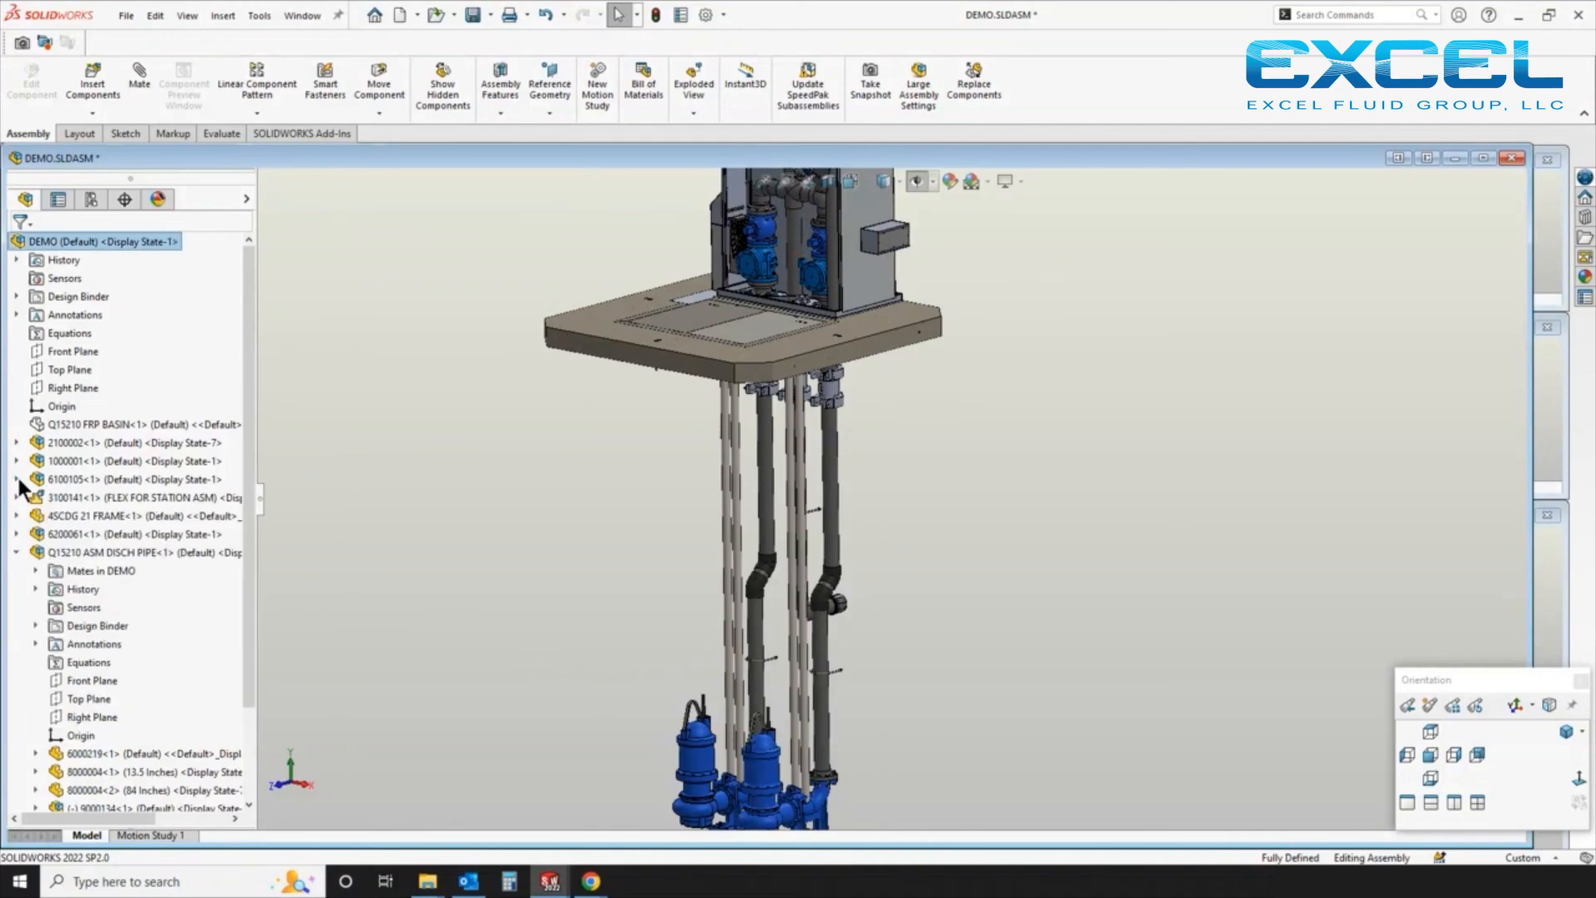
{"action": "left_click", "coordinate": [52, 422]}
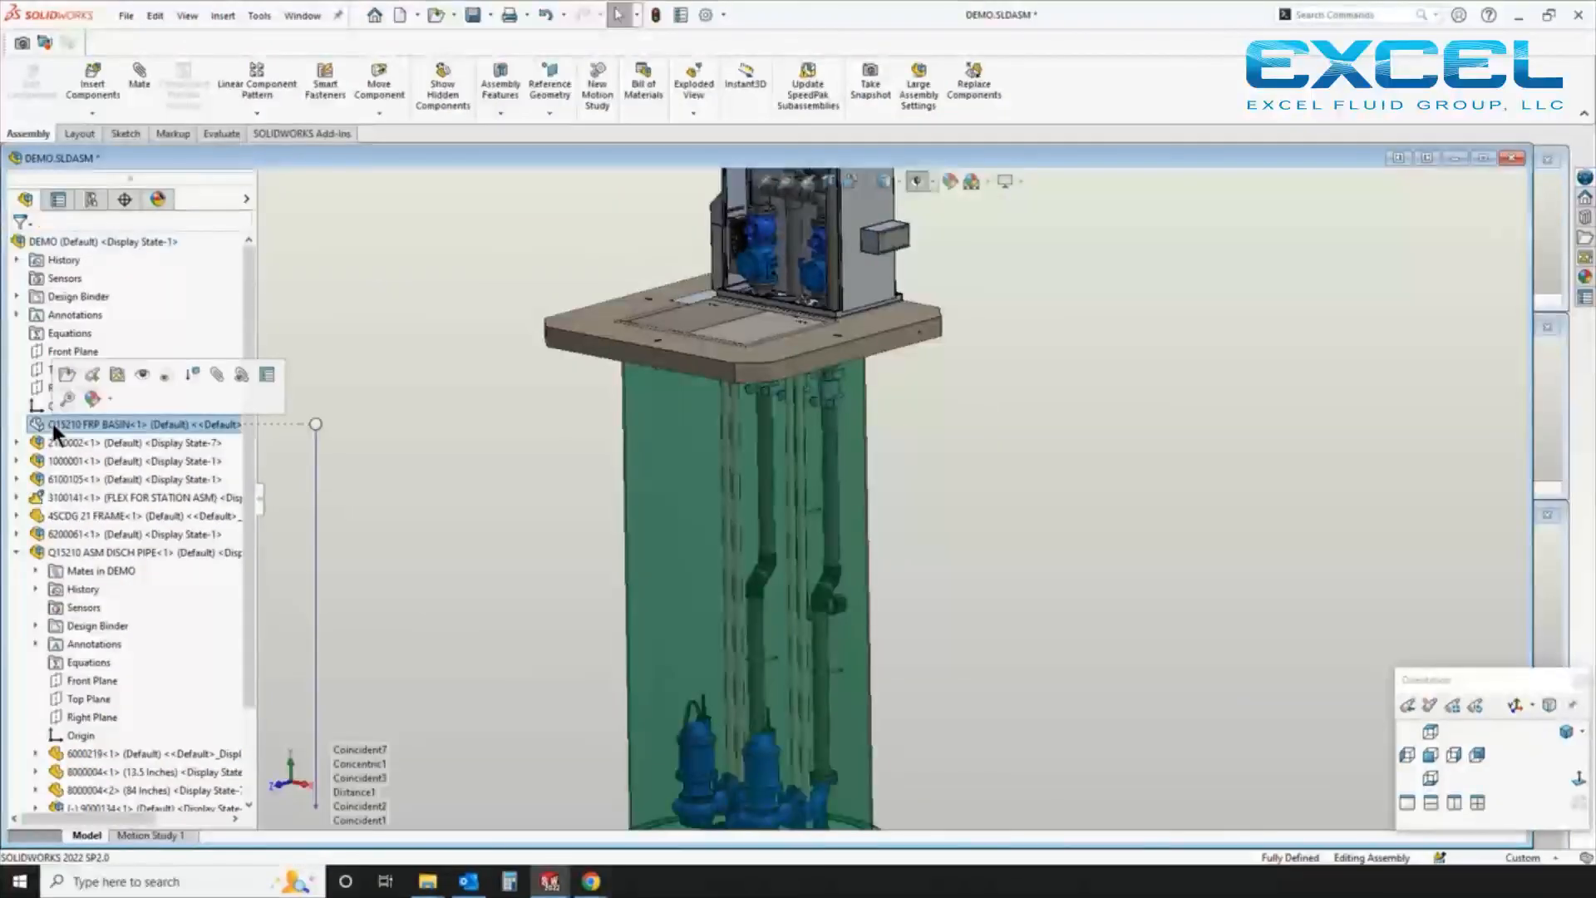
{"action": "left_click", "coordinate": [142, 374]}
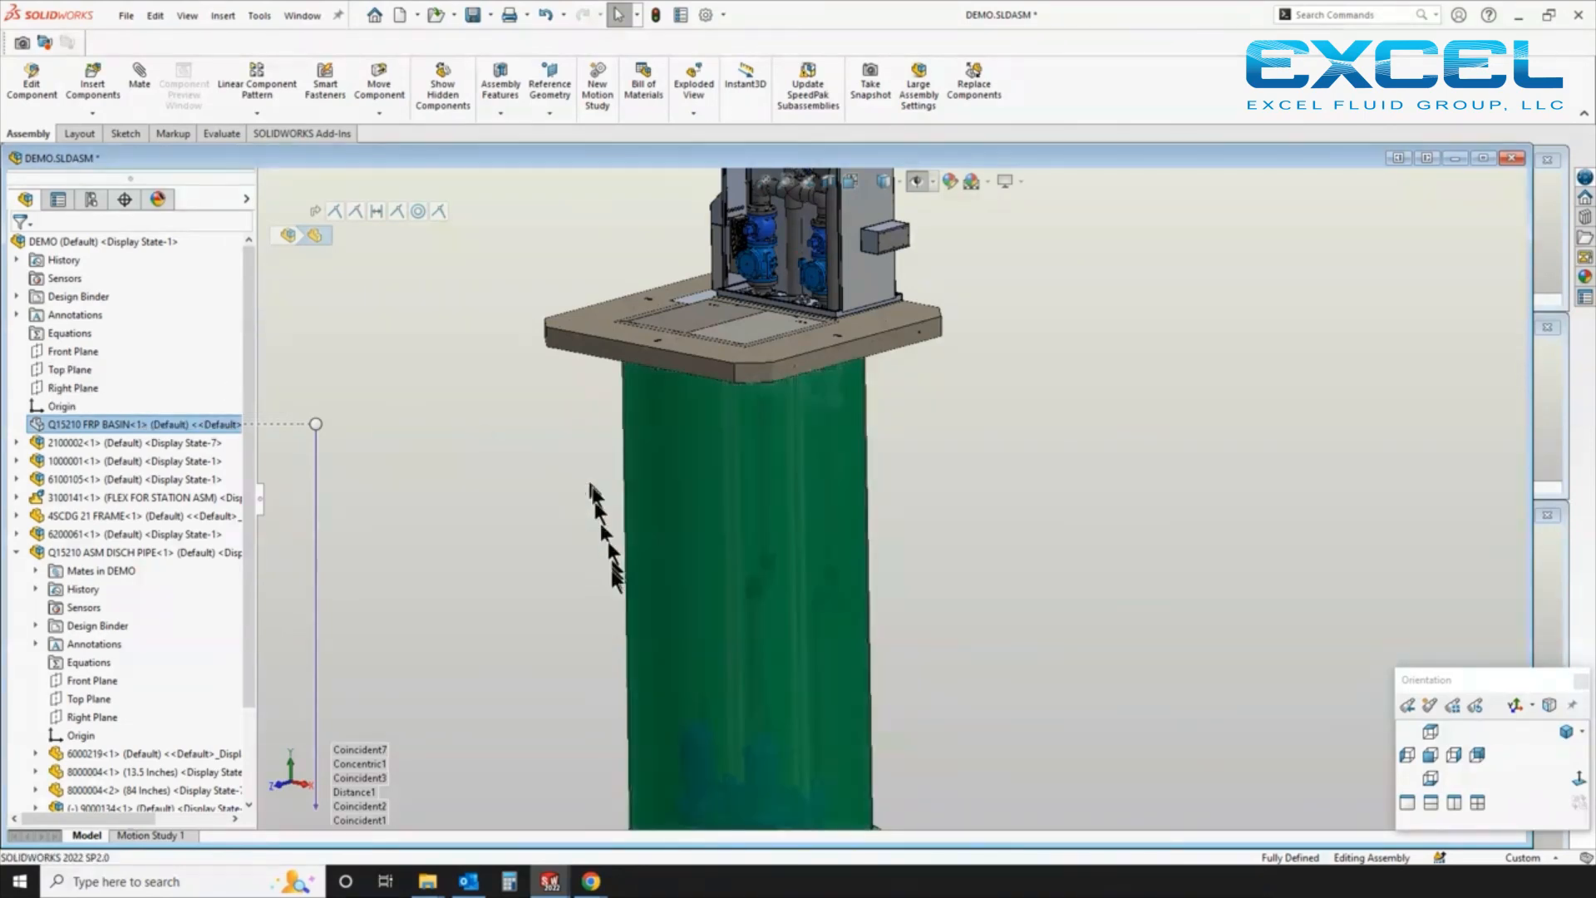
{"action": "scroll", "coordinate": [566, 625], "scroll_direction": "up", "scroll_amount": 1}
{"action": "middle_click_drag", "start_coordinate": [566, 626], "coordinate": [551, 591]}
{"action": "scroll", "coordinate": [612, 591], "scroll_direction": "up", "scroll_amount": 4}
{"action": "middle_click_drag", "start_coordinate": [696, 575], "coordinate": [807, 550]}
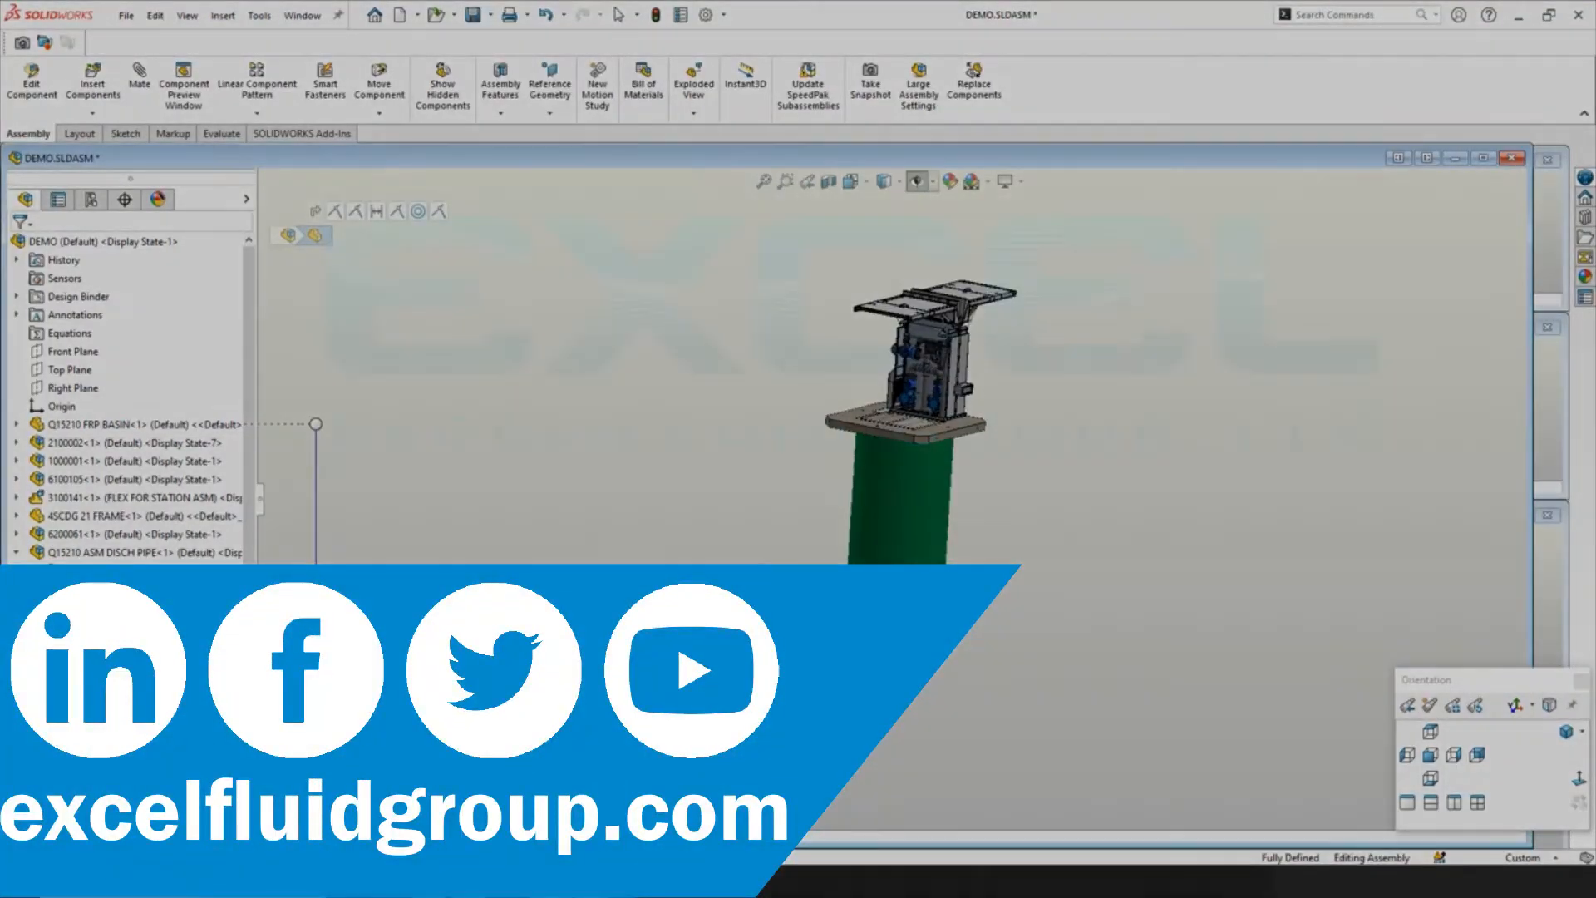